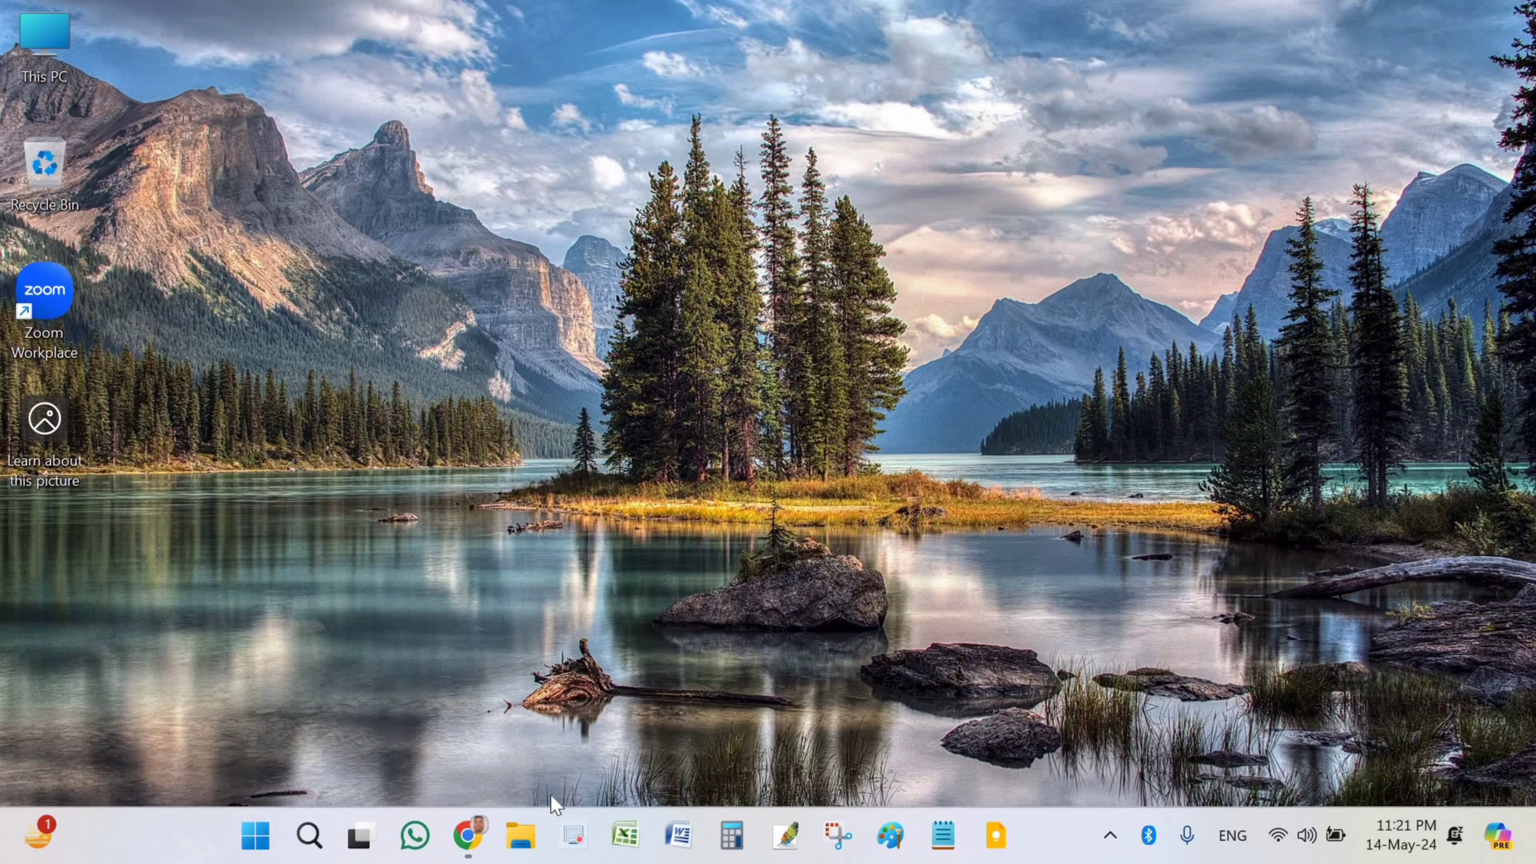
In Chrome, search Google for "income tax e filing" and open the Income Tax Department's e-Filing portal.
{"action": "left_click", "coordinate": [468, 837]}
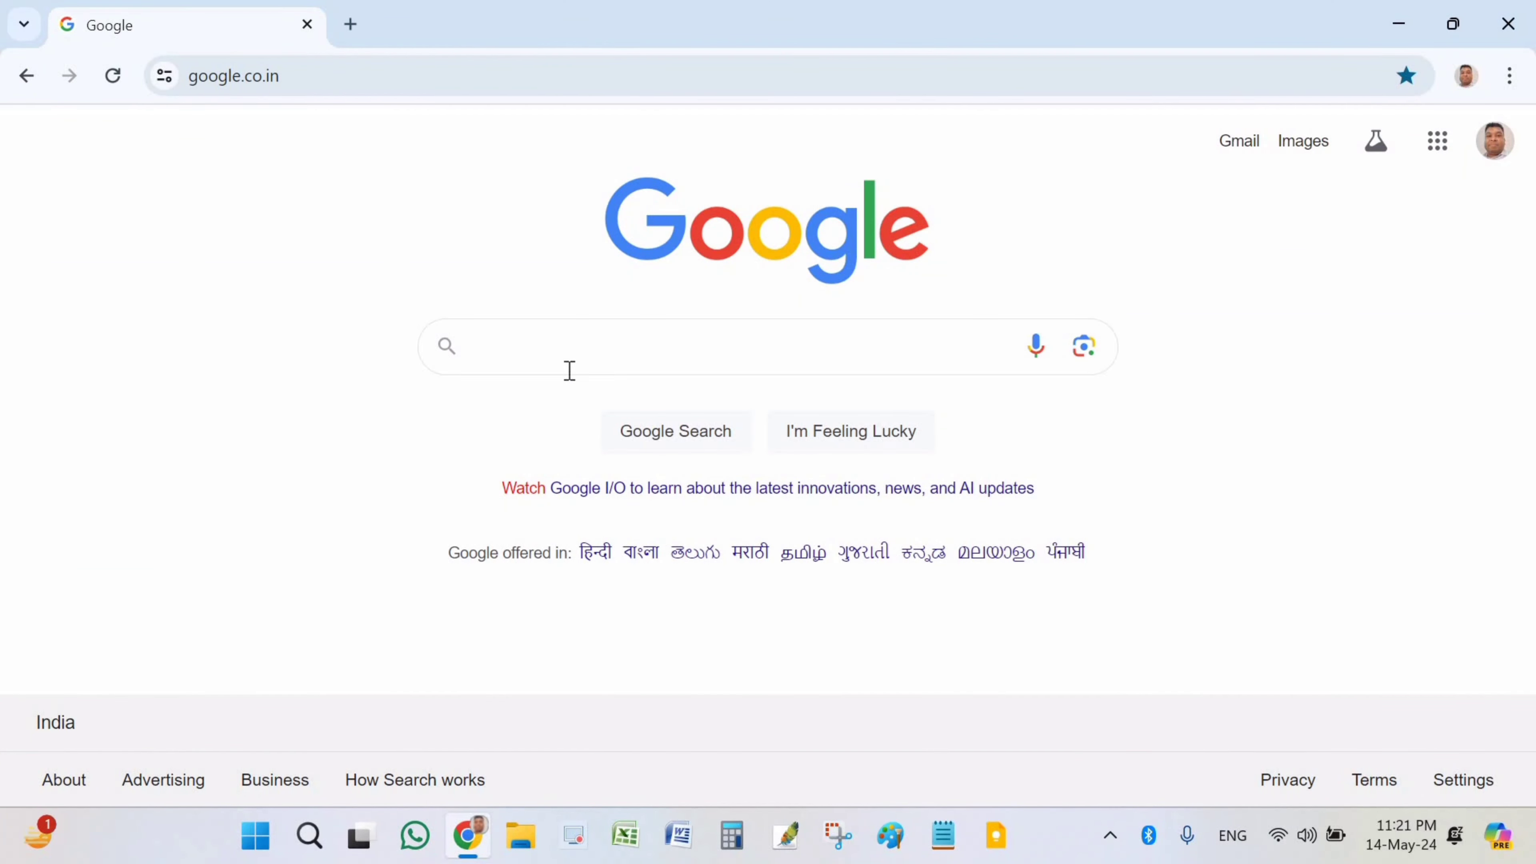
{"action": "left_click", "coordinate": [508, 346]}
{"action": "type", "text": "in"}
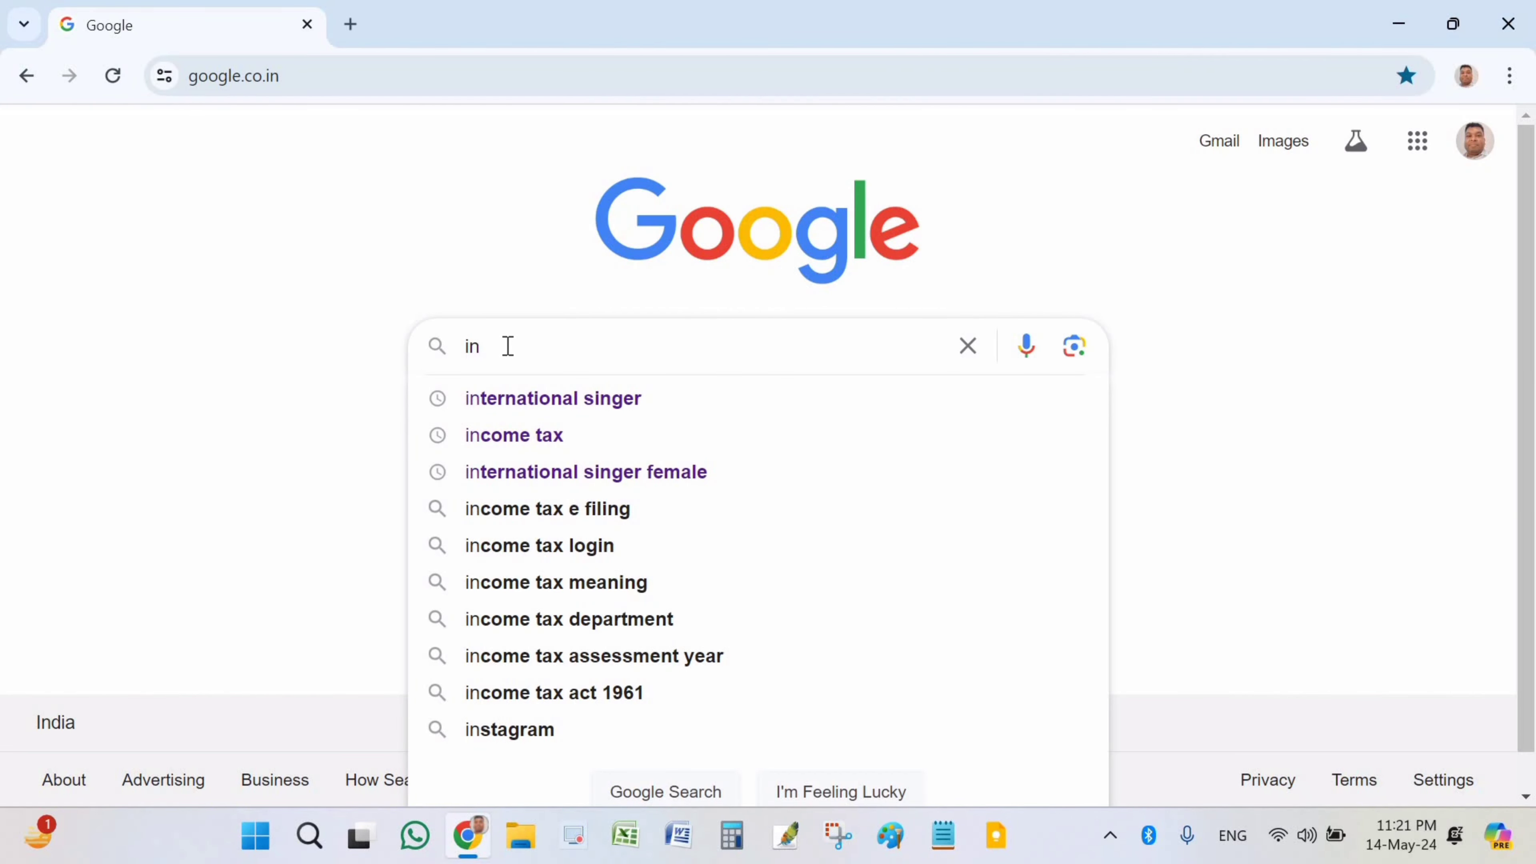
{"action": "left_click", "coordinate": [622, 511]}
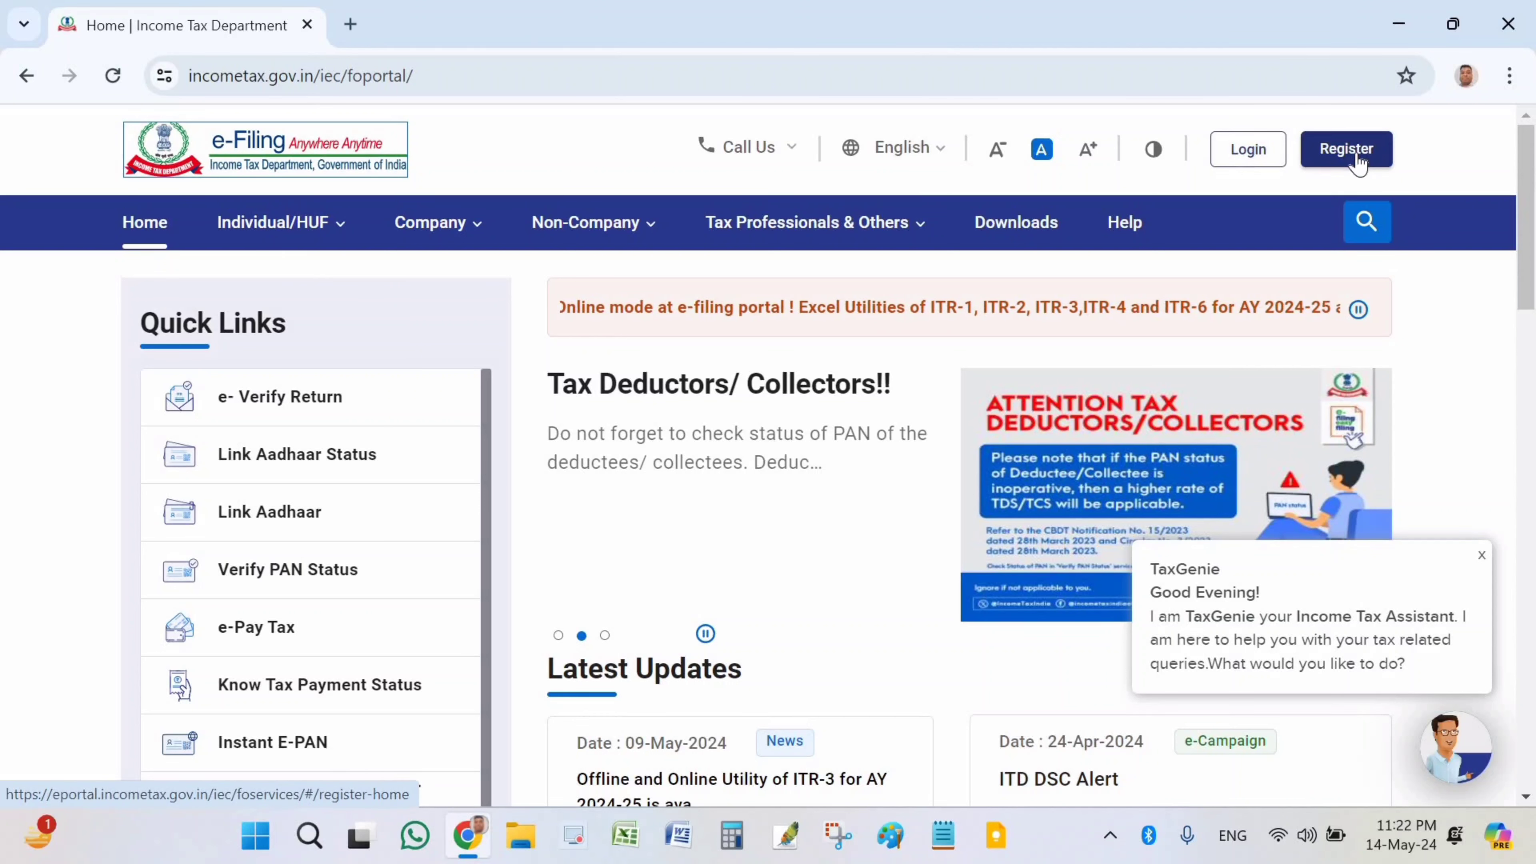
Review the portal's registration page for taxpayers and return to the home page.
{"action": "left_click", "coordinate": [1325, 161]}
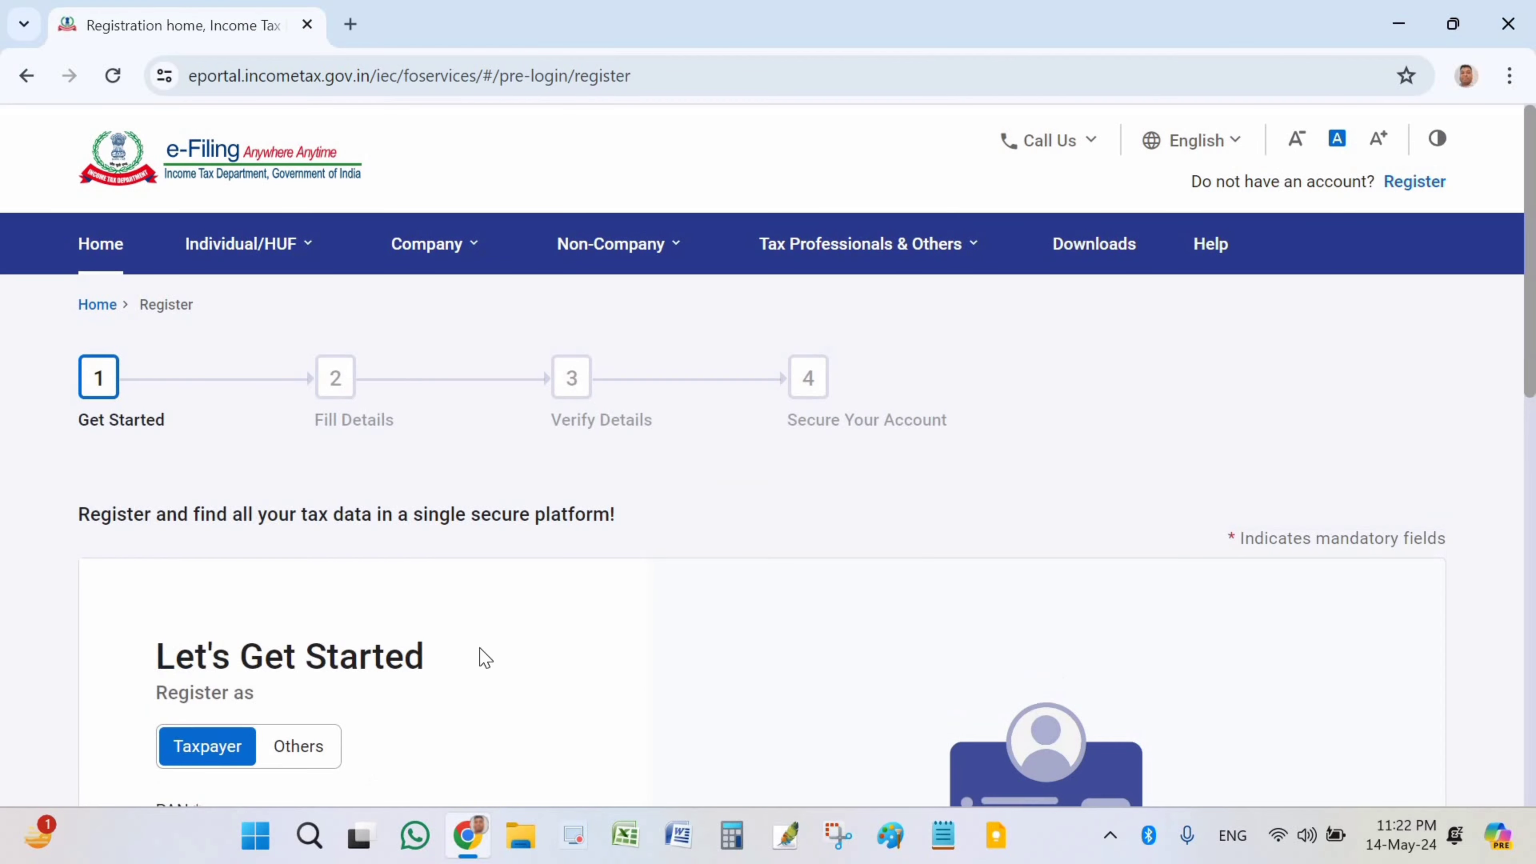
{"action": "scroll", "coordinate": [480, 655], "scroll_direction": "down", "scroll_amount": 3}
{"action": "scroll", "coordinate": [419, 540], "scroll_direction": "down", "scroll_amount": 1}
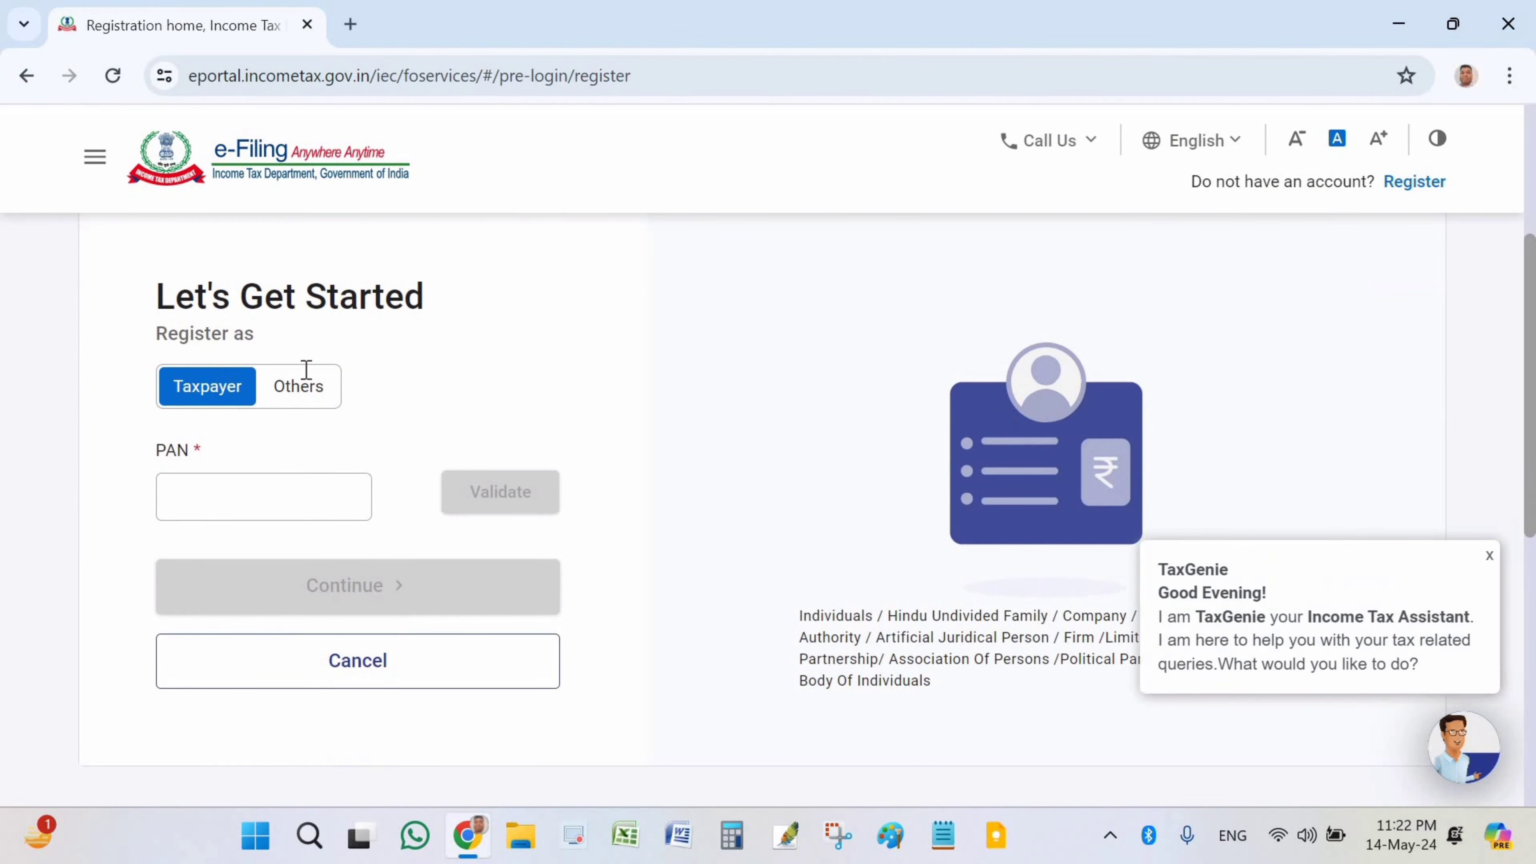
{"action": "scroll", "coordinate": [272, 375], "scroll_direction": "down", "scroll_amount": 1}
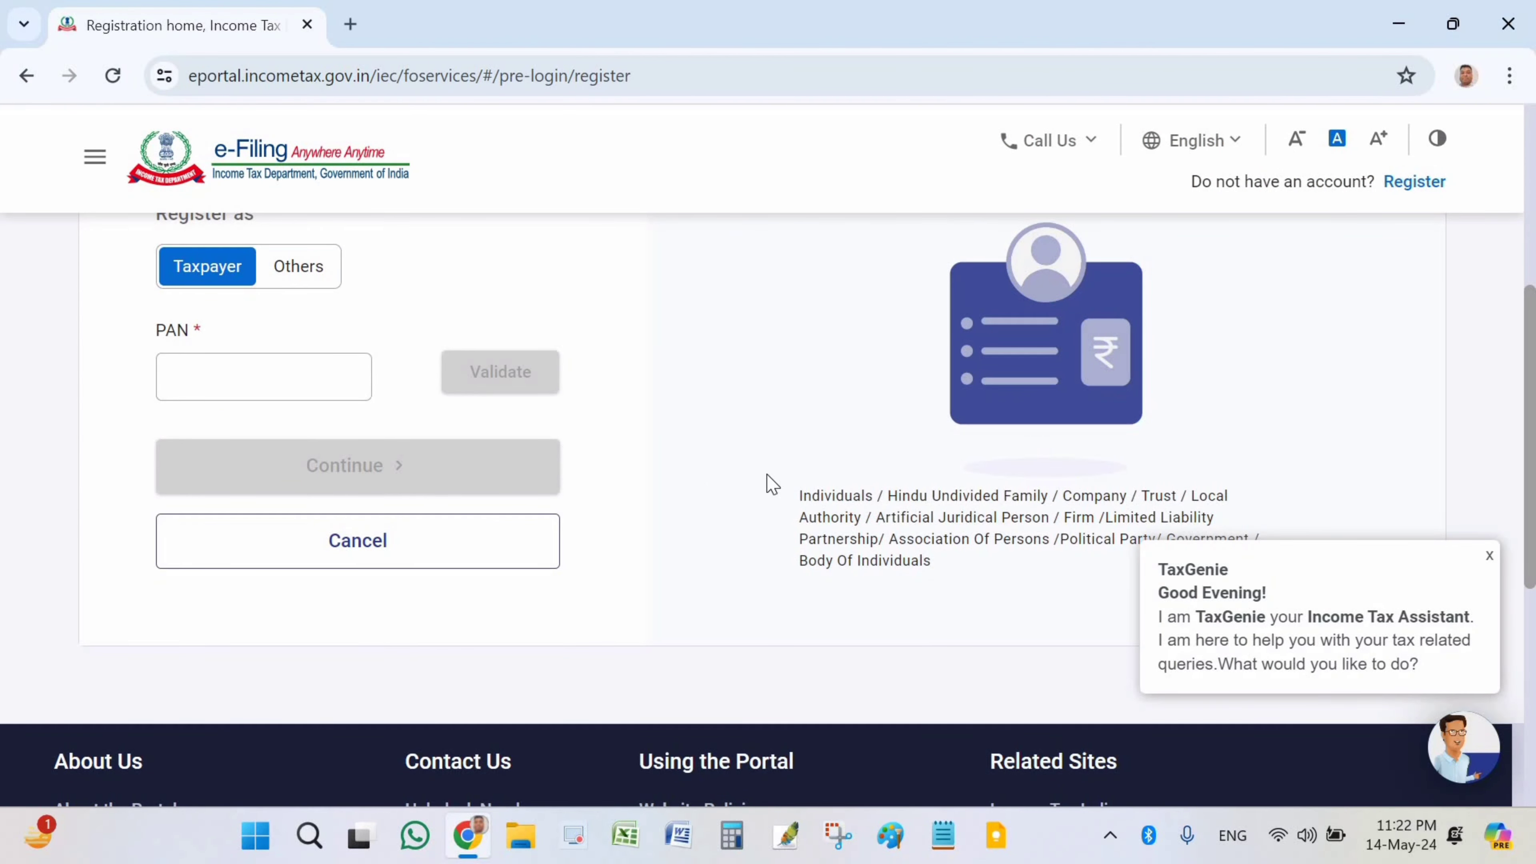
{"action": "scroll", "coordinate": [777, 363], "scroll_direction": "up", "scroll_amount": 5}
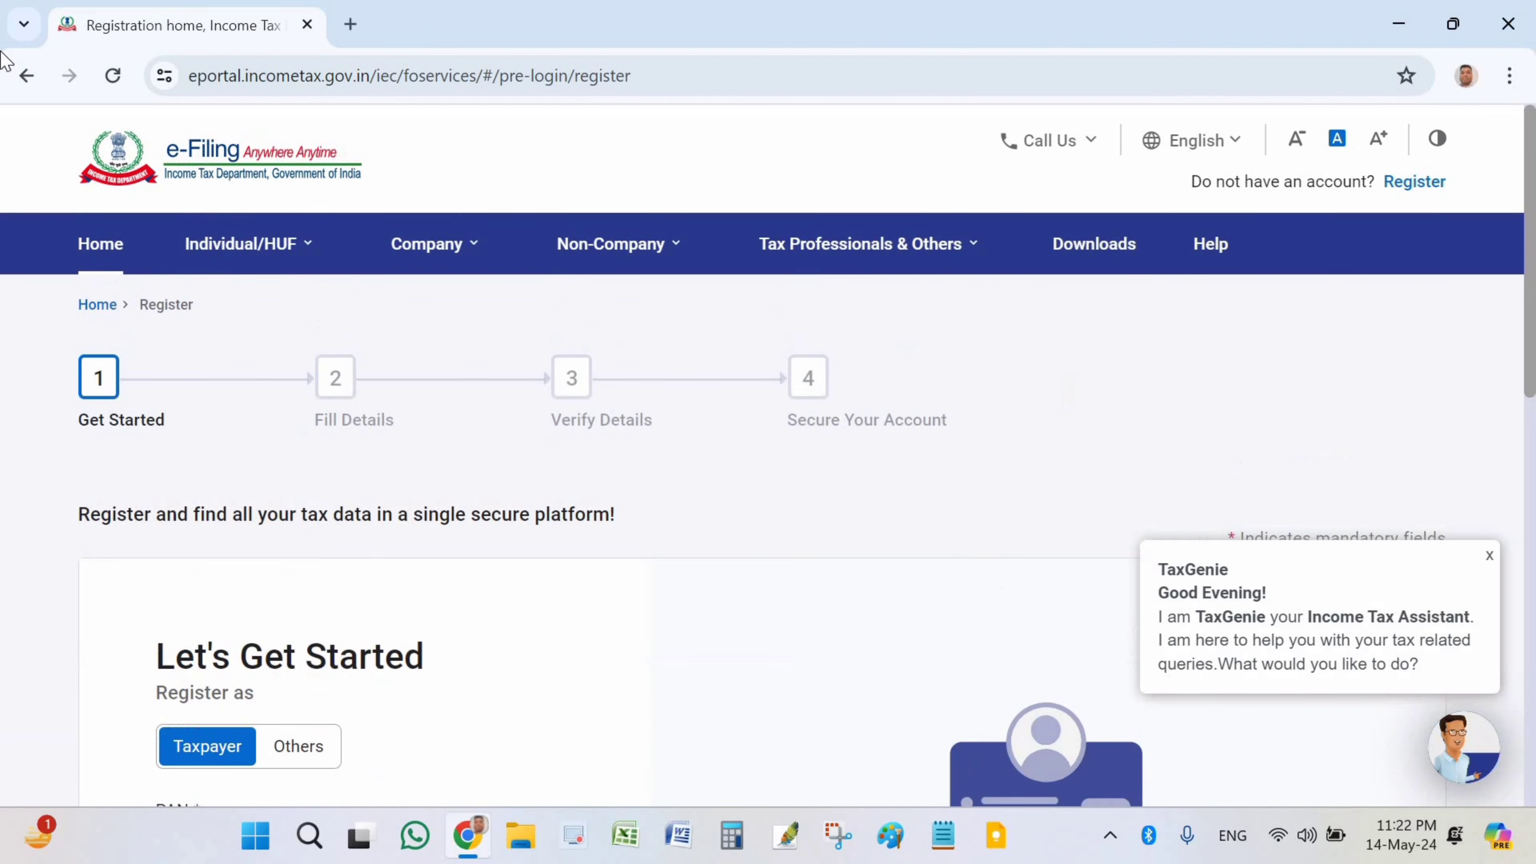
{"action": "left_click", "coordinate": [25, 76]}
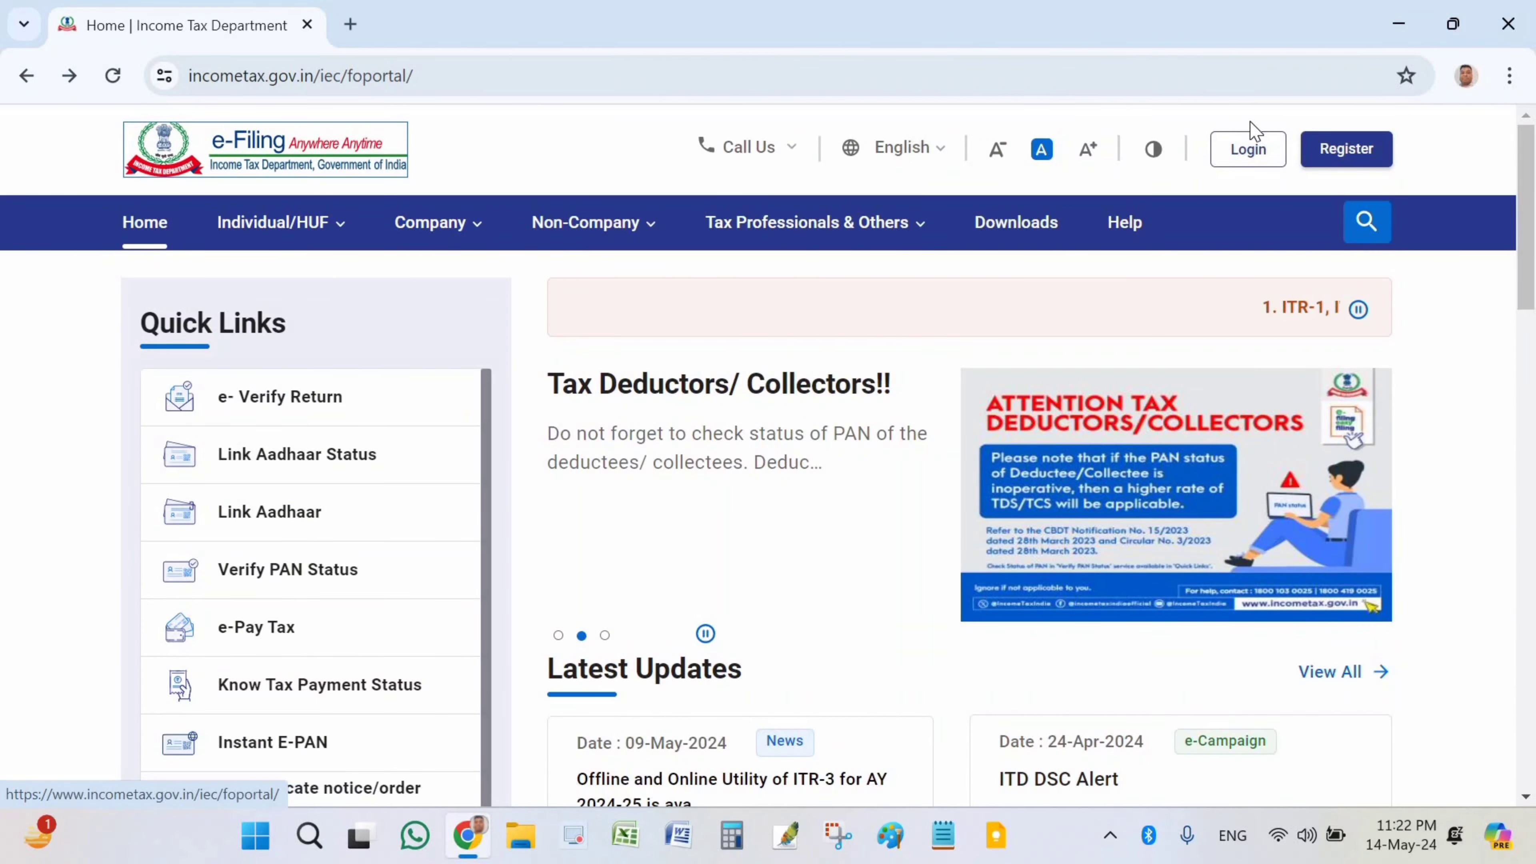
Open the e-Filing login page and submit the taxpayer's PAN as the user ID.
{"action": "left_click", "coordinate": [1249, 152]}
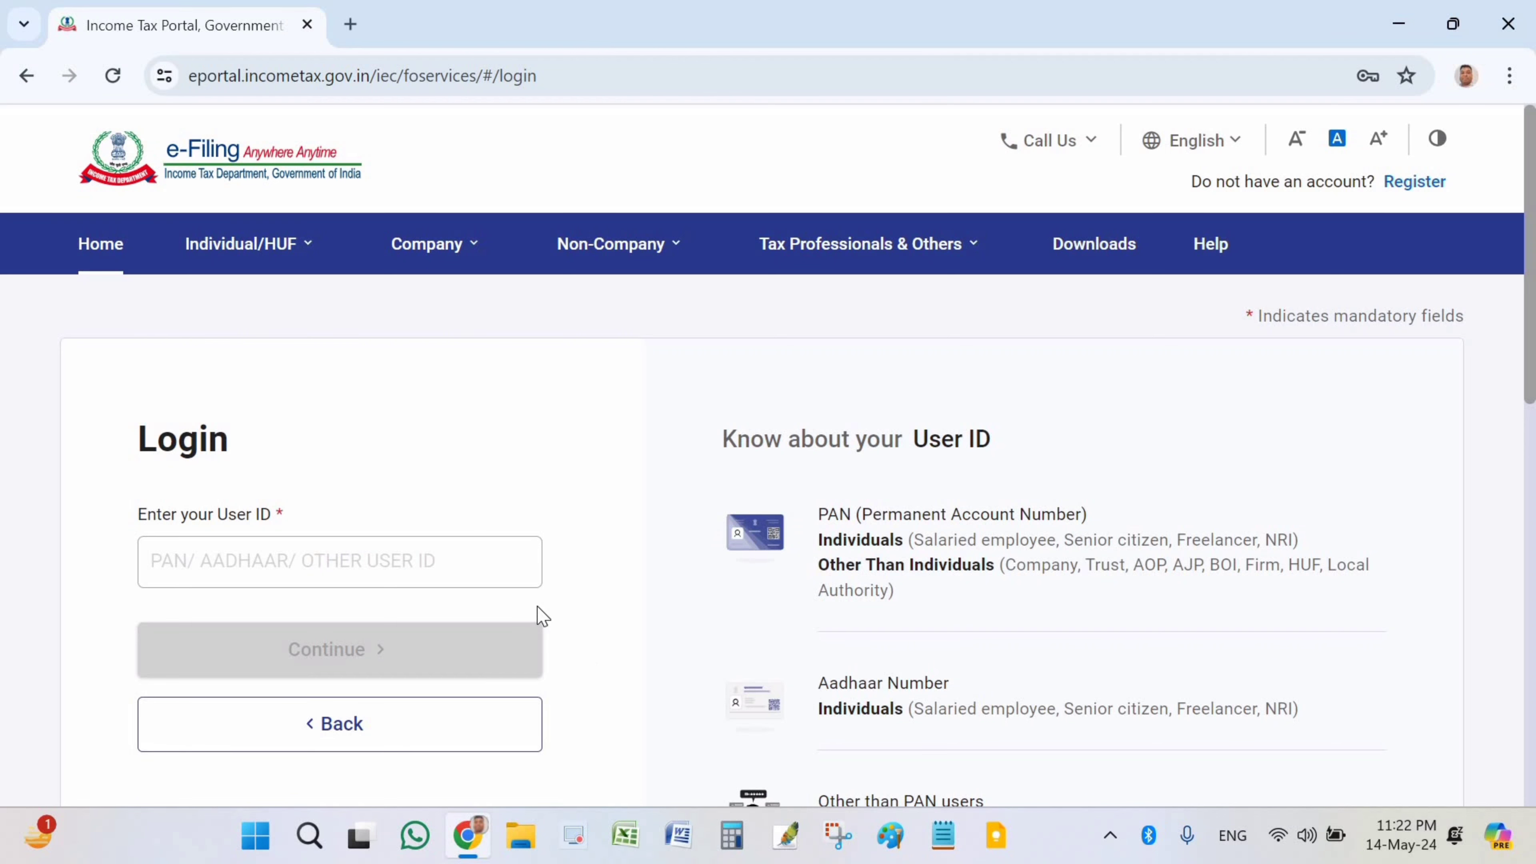
{"action": "scroll", "coordinate": [161, 470], "scroll_direction": "down", "scroll_amount": 2}
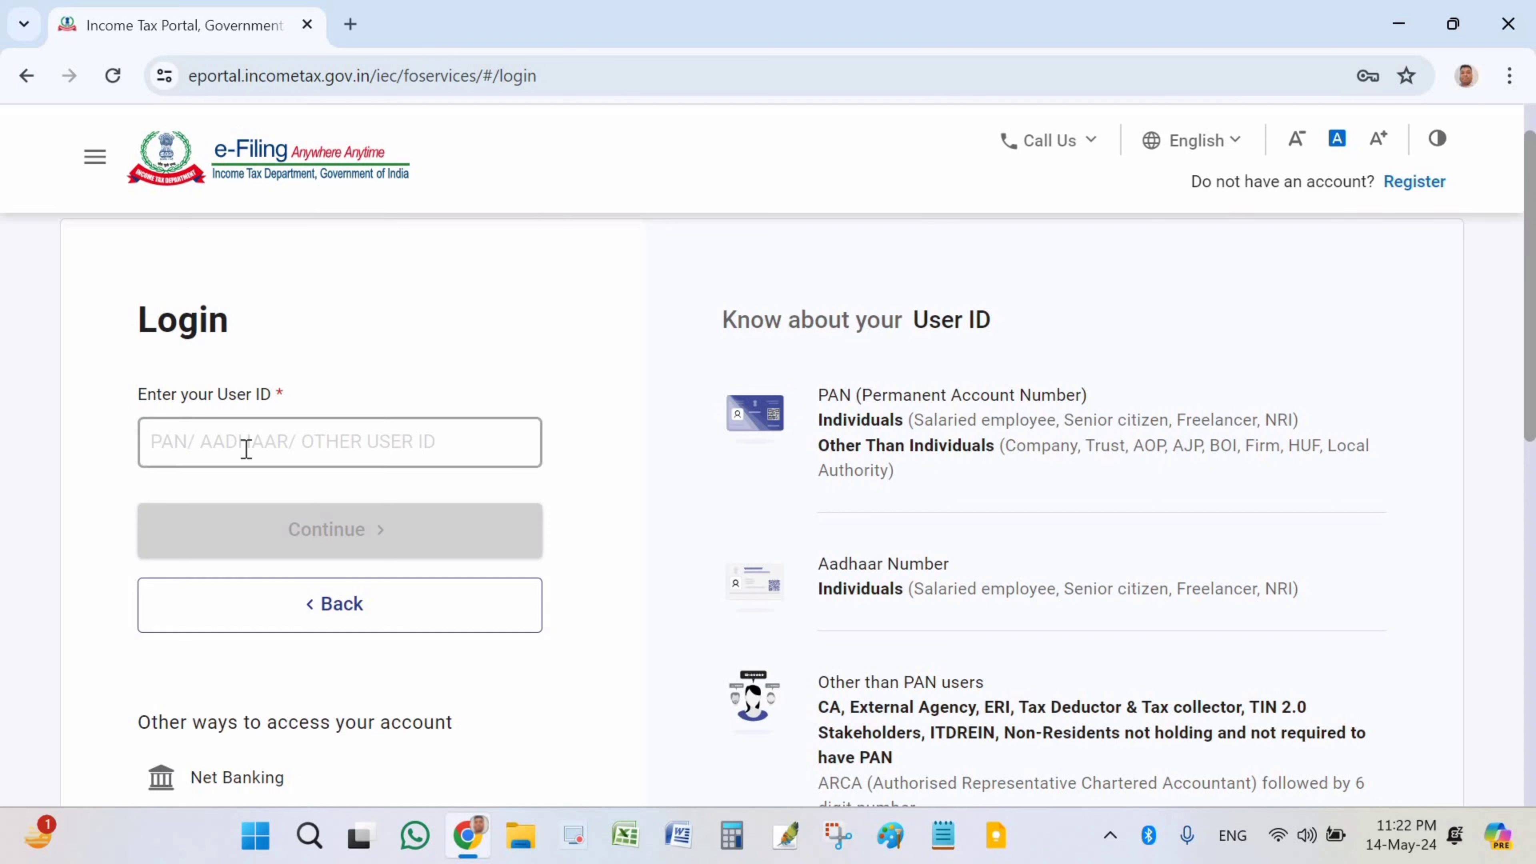
{"action": "left_click", "coordinate": [224, 445]}
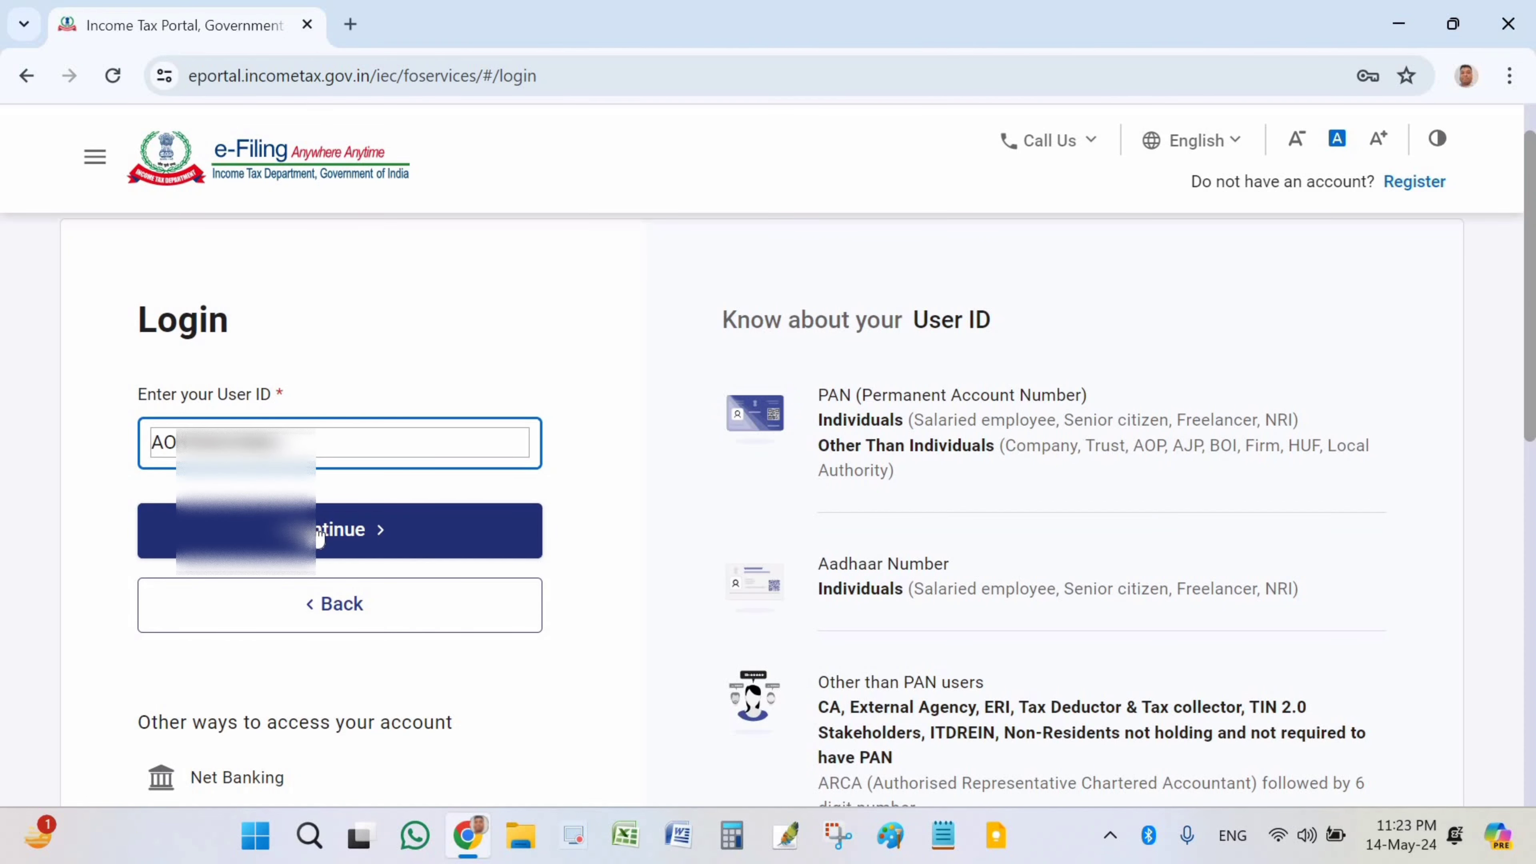
{"action": "left_click", "coordinate": [319, 537]}
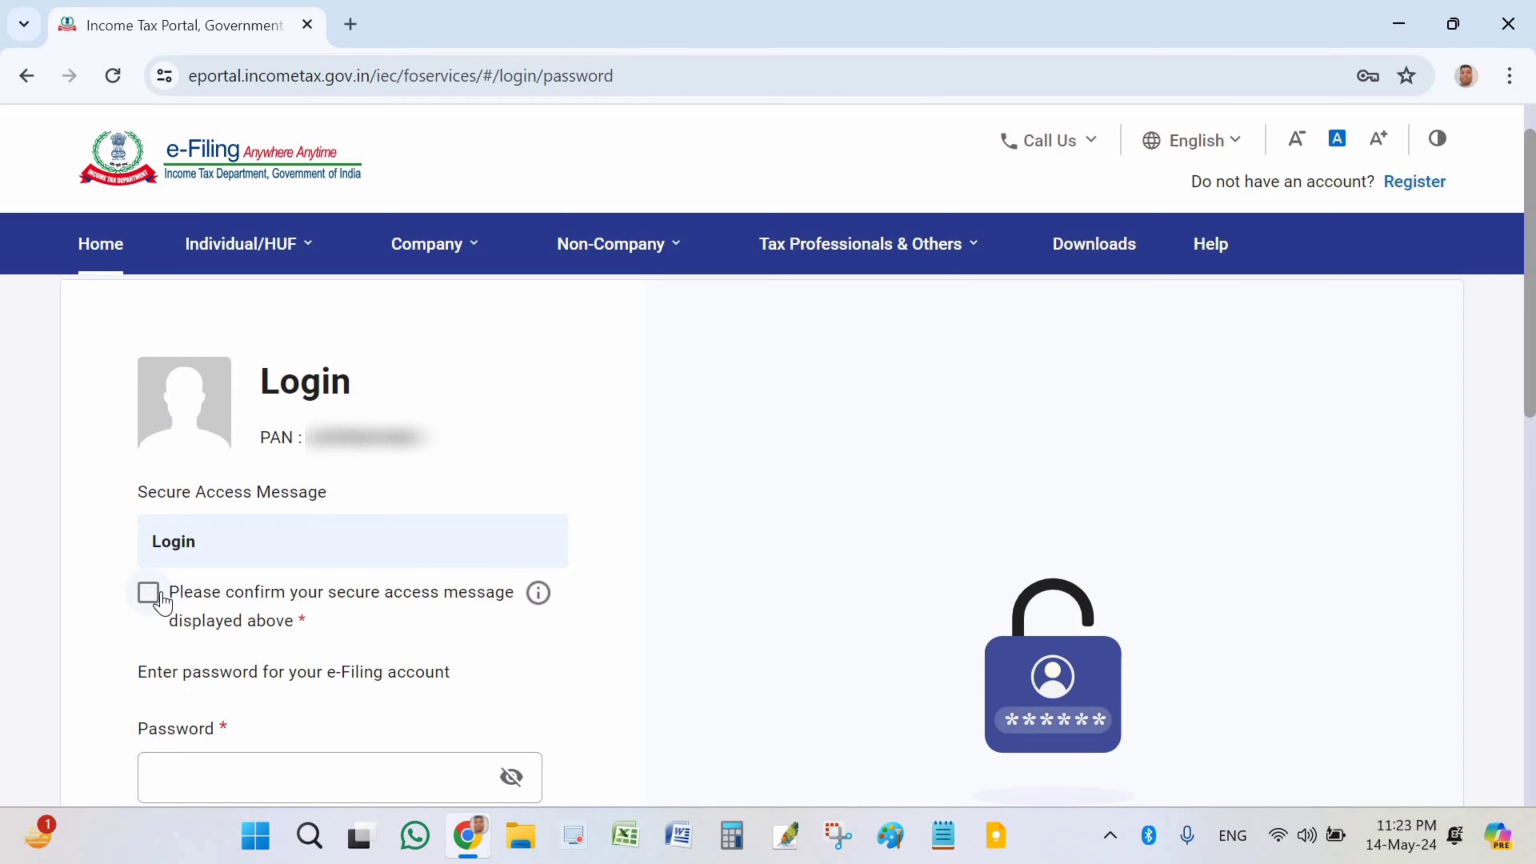
Confirm the secure access message, fill in the saved e-Filing account password and log in.
{"action": "left_click", "coordinate": [149, 593]}
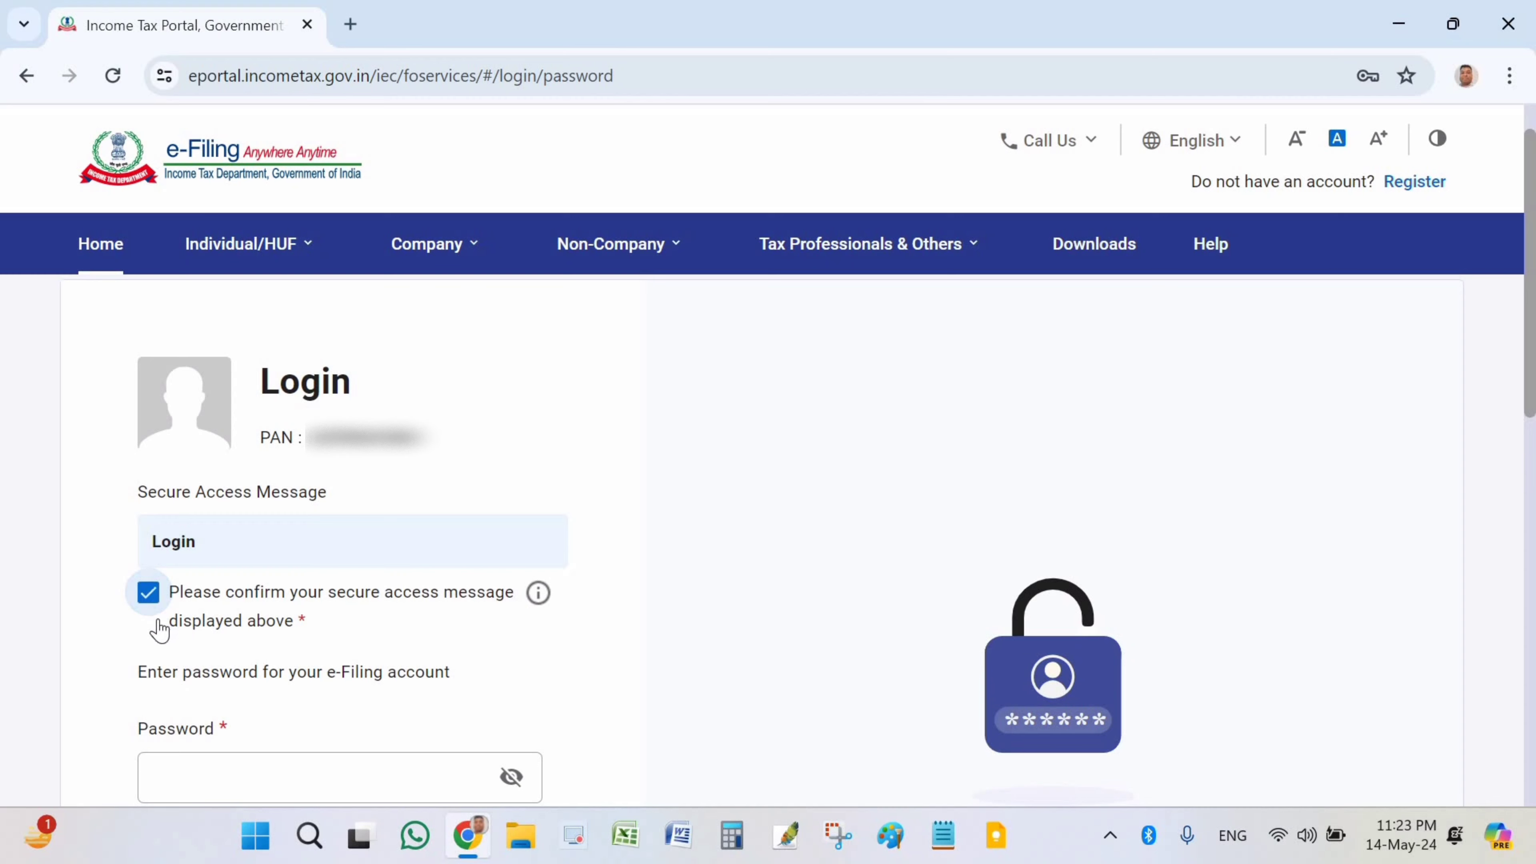
{"action": "left_click", "coordinate": [201, 778]}
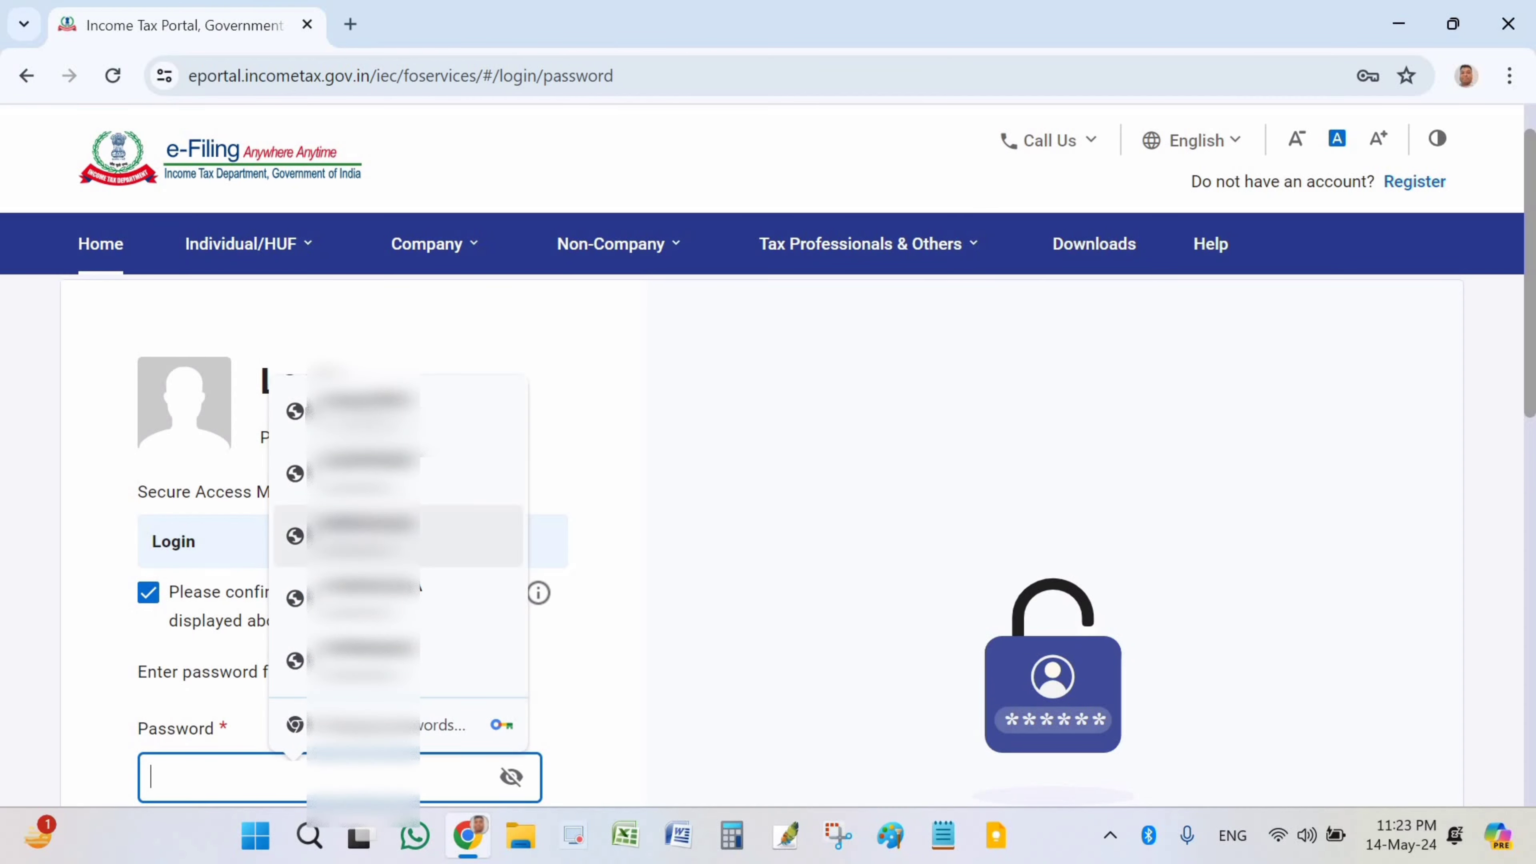
{"action": "left_click", "coordinate": [362, 413]}
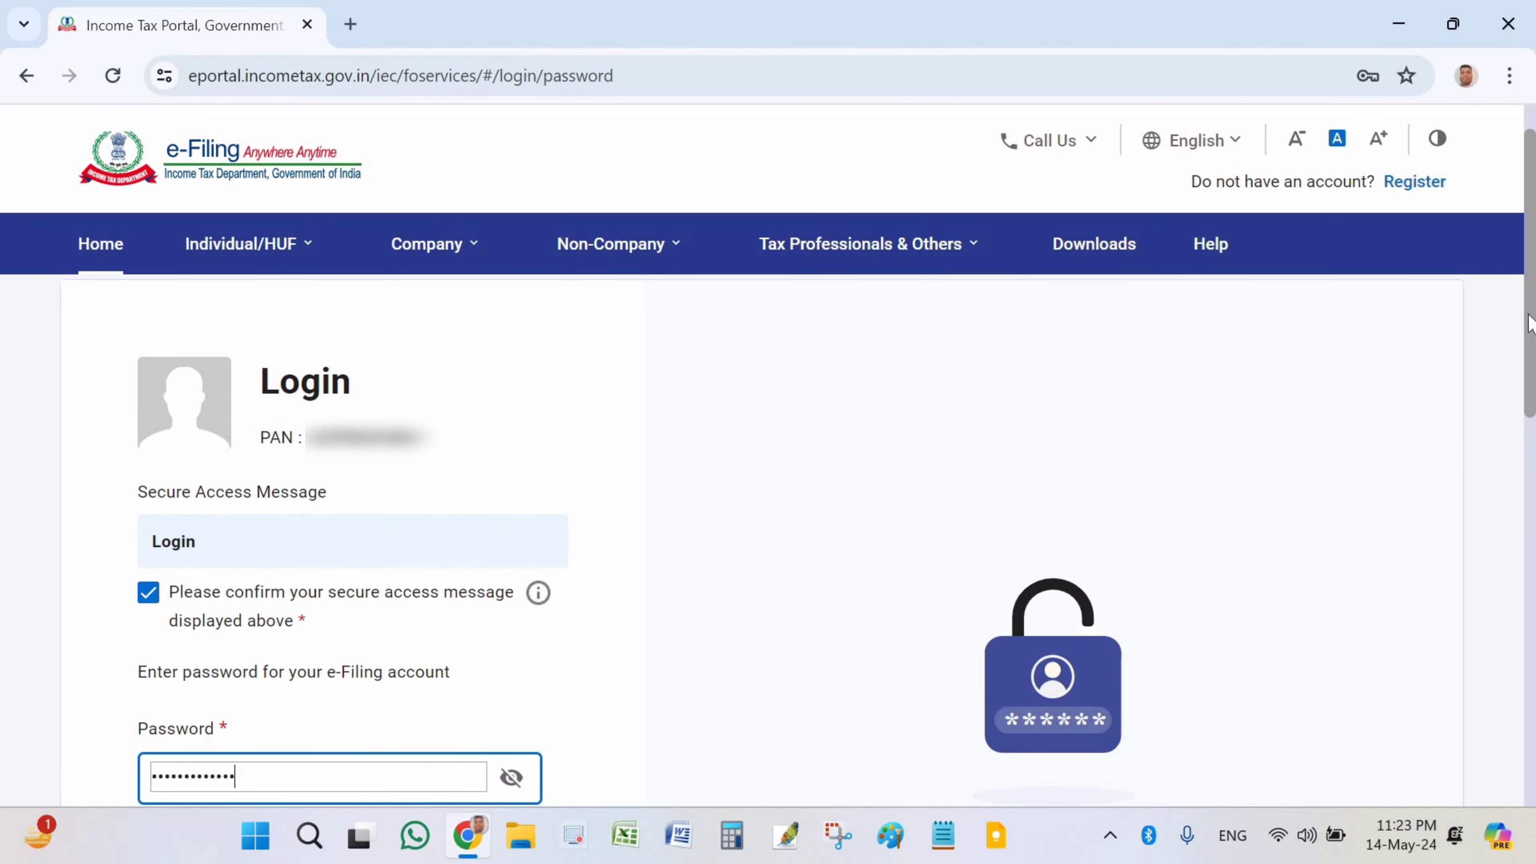
{"action": "scroll", "coordinate": [1533, 366], "scroll_direction": "down", "scroll_amount": 4}
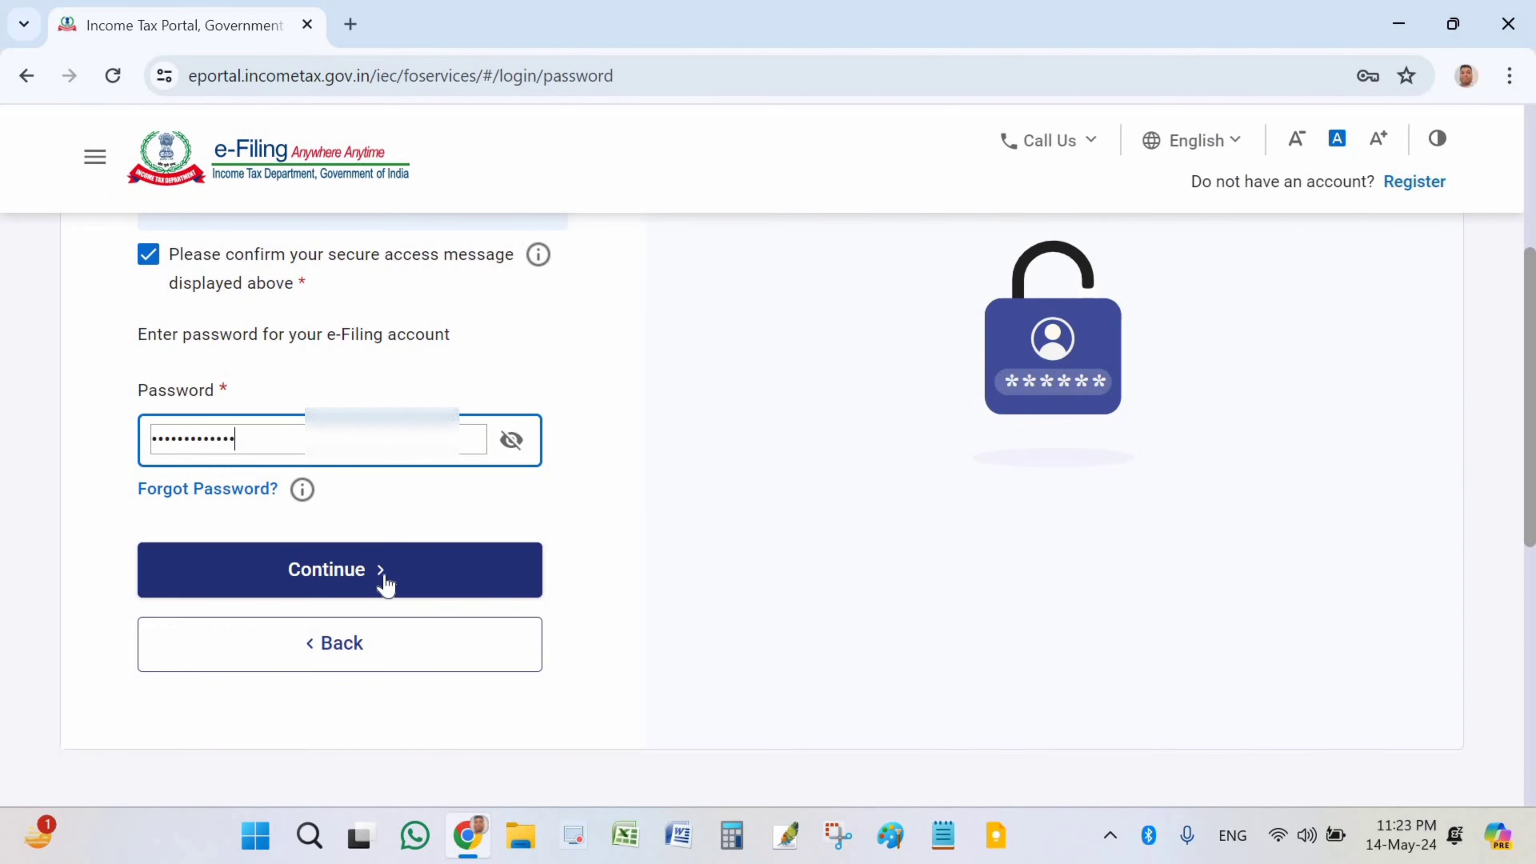
{"action": "left_click", "coordinate": [373, 584]}
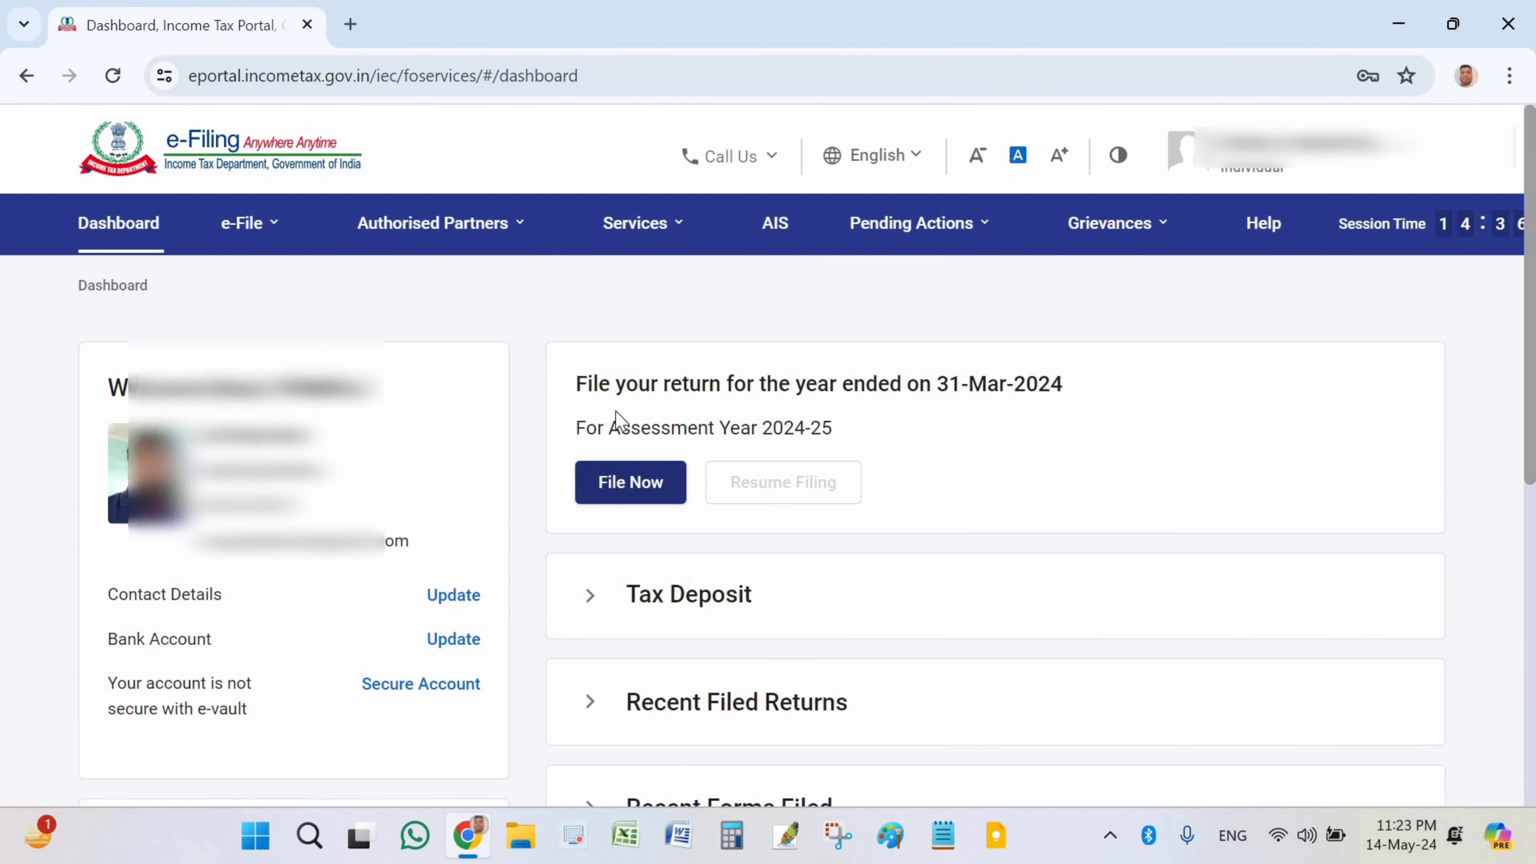
Open the File Income Tax Return page for the logged-in taxpayer.
{"action": "left_click", "coordinate": [248, 233]}
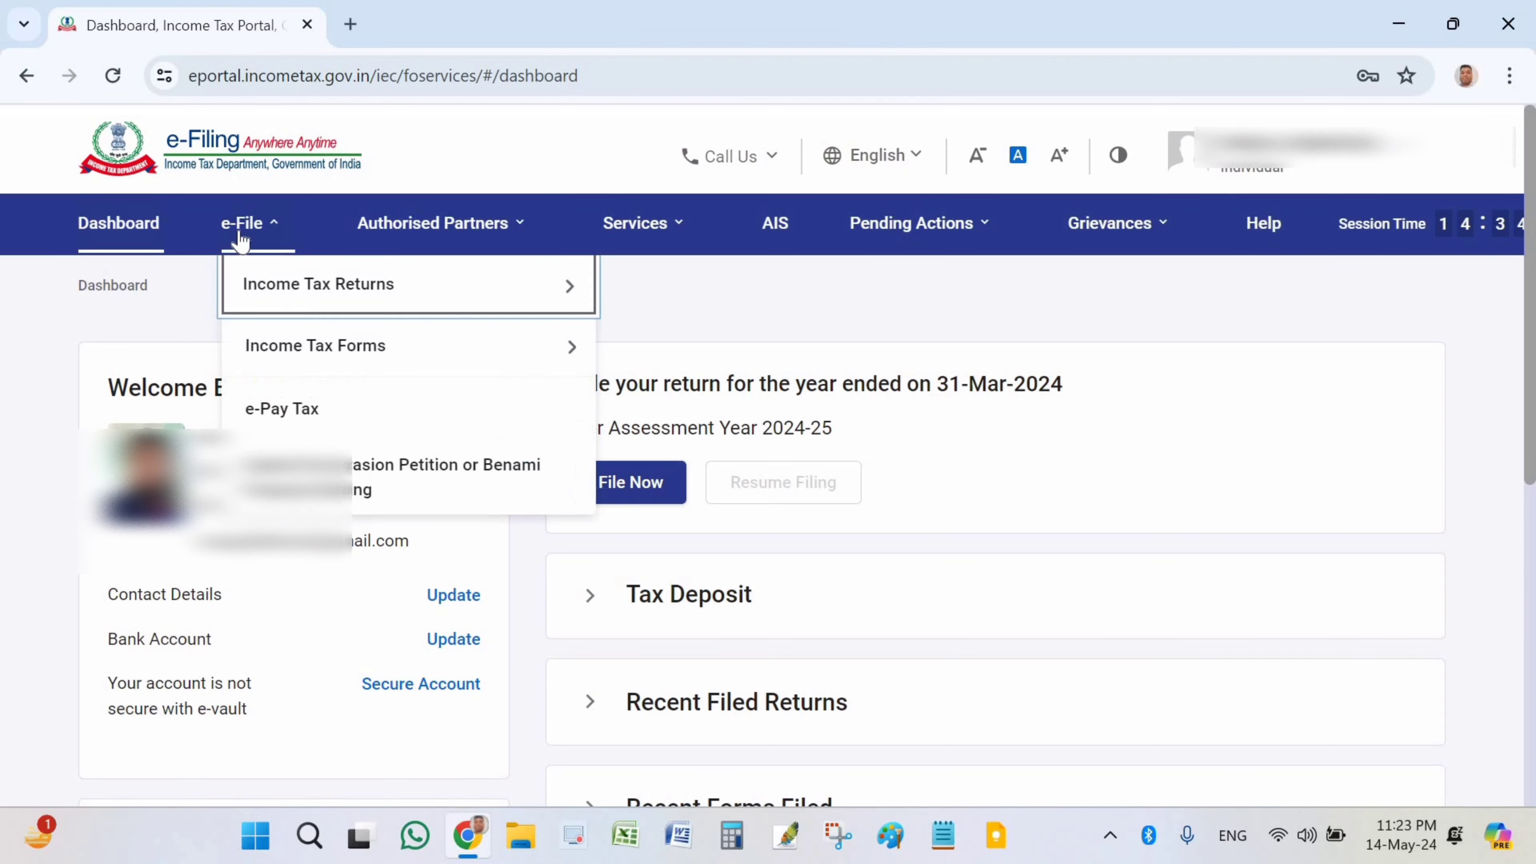
{"action": "left_click", "coordinate": [254, 240]}
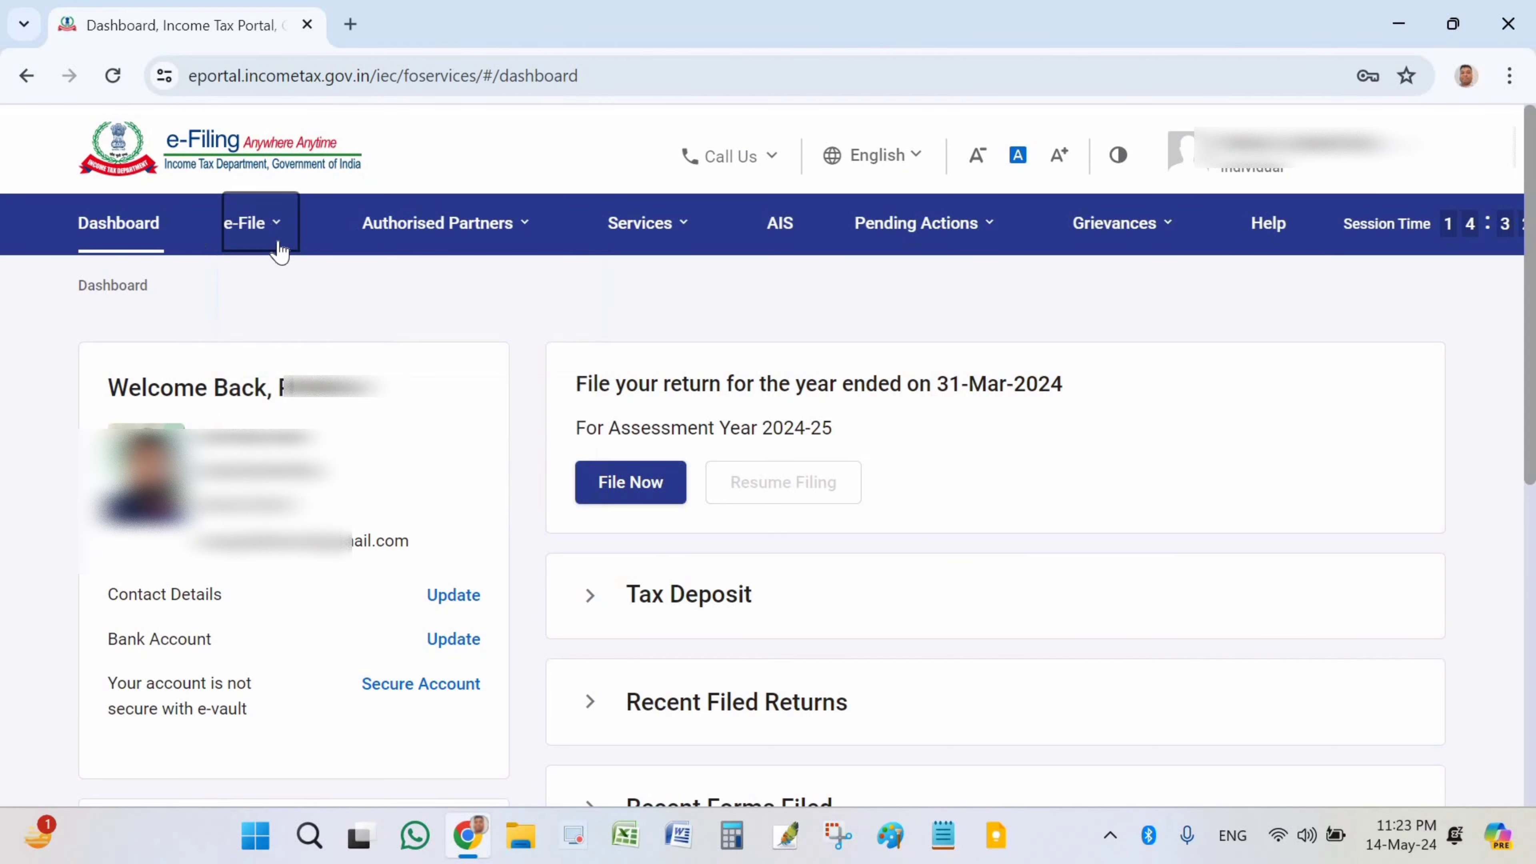
{"action": "left_click", "coordinate": [265, 244]}
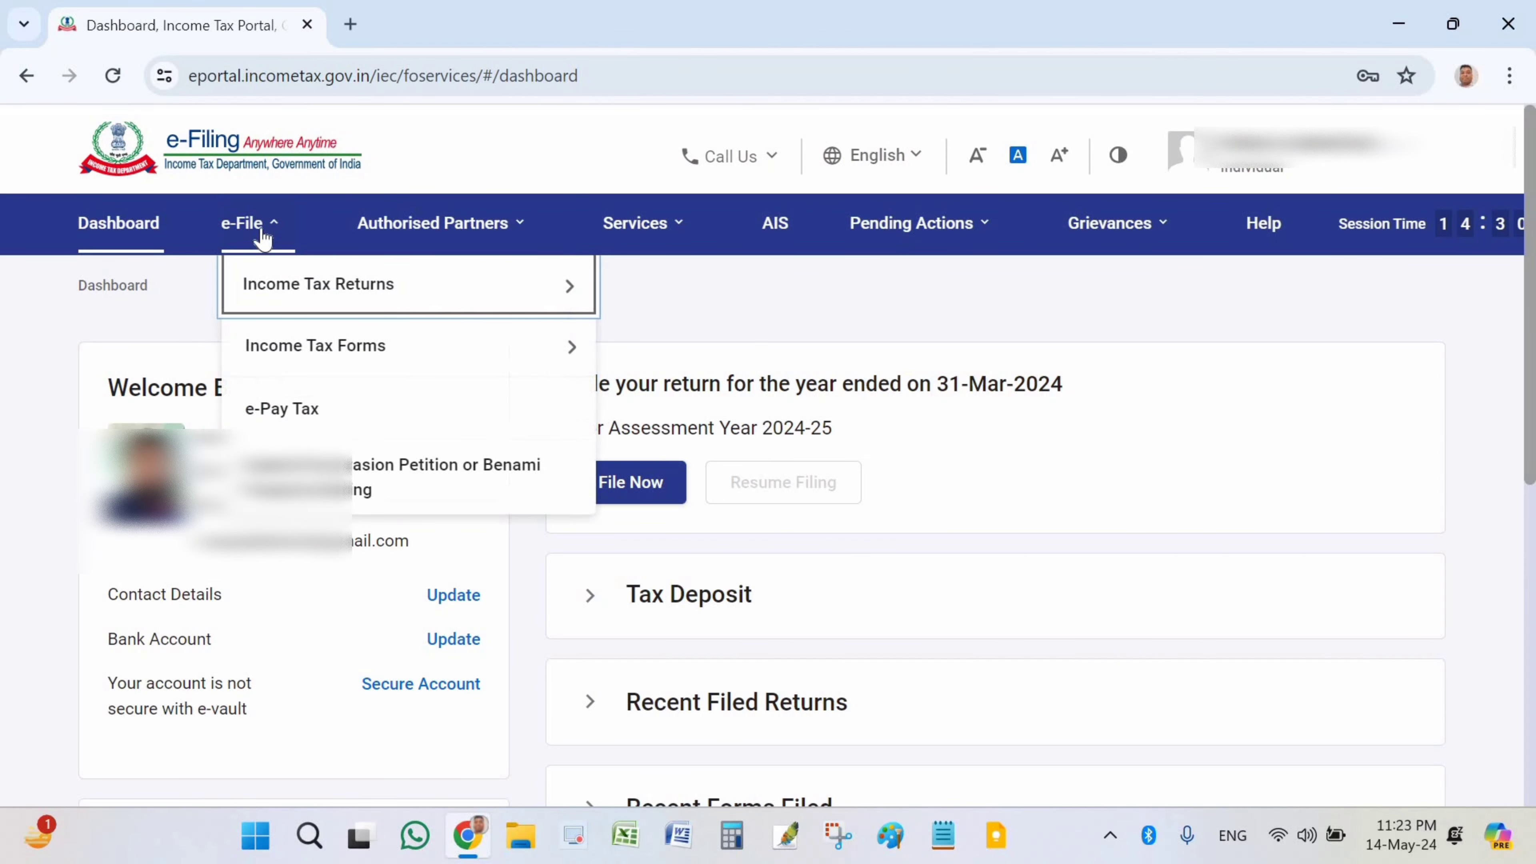
{"action": "mouse_move", "coordinate": [316, 296]}
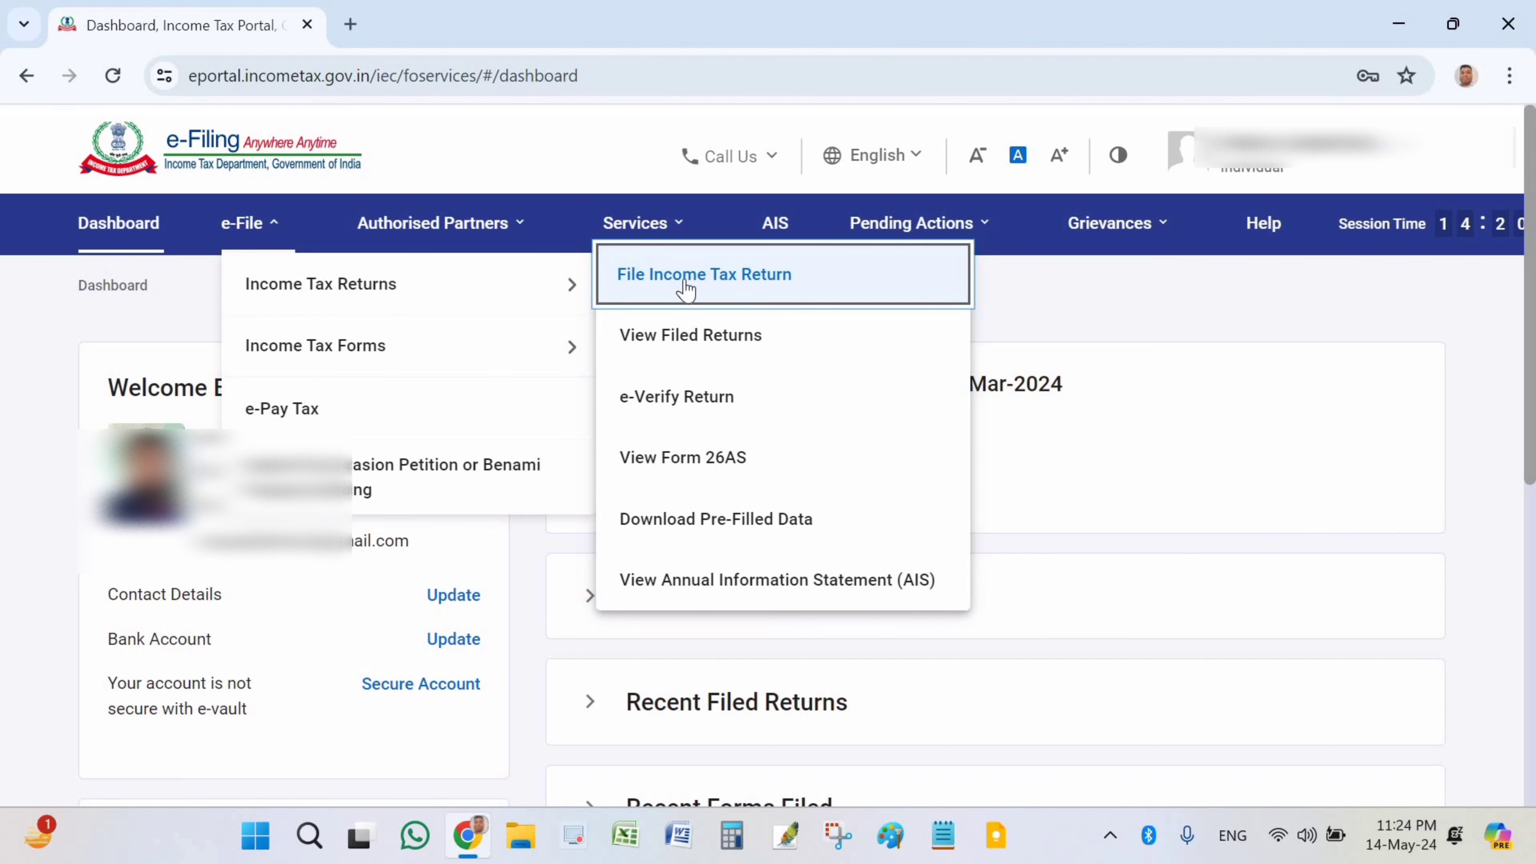
{"action": "left_click", "coordinate": [725, 279]}
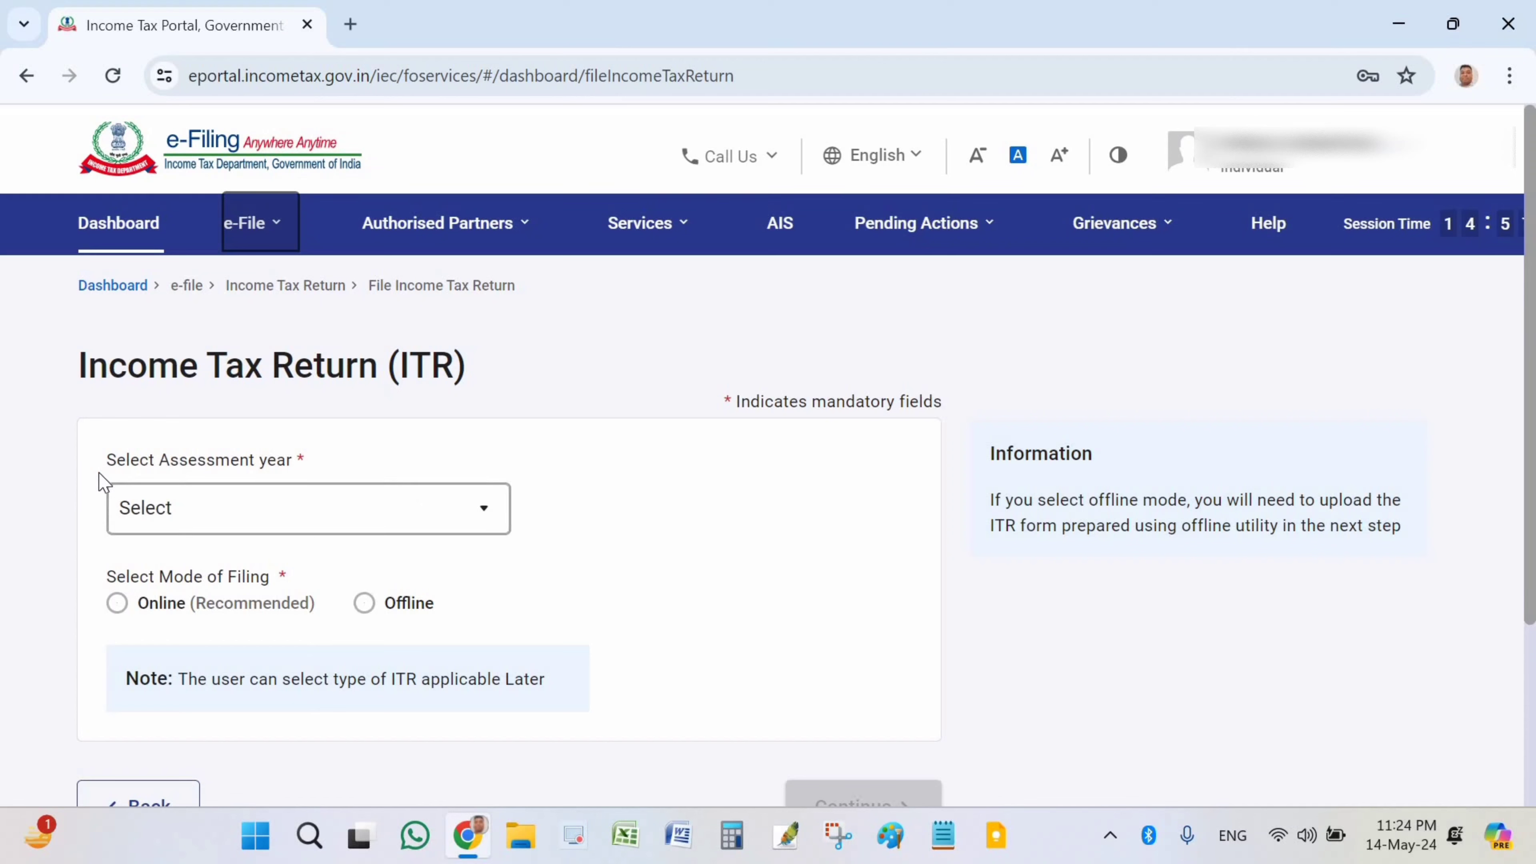
Set the assessment year to 2024-25 (Current A.Y.) and the filing mode to Online, and continue.
{"action": "left_click", "coordinate": [323, 524]}
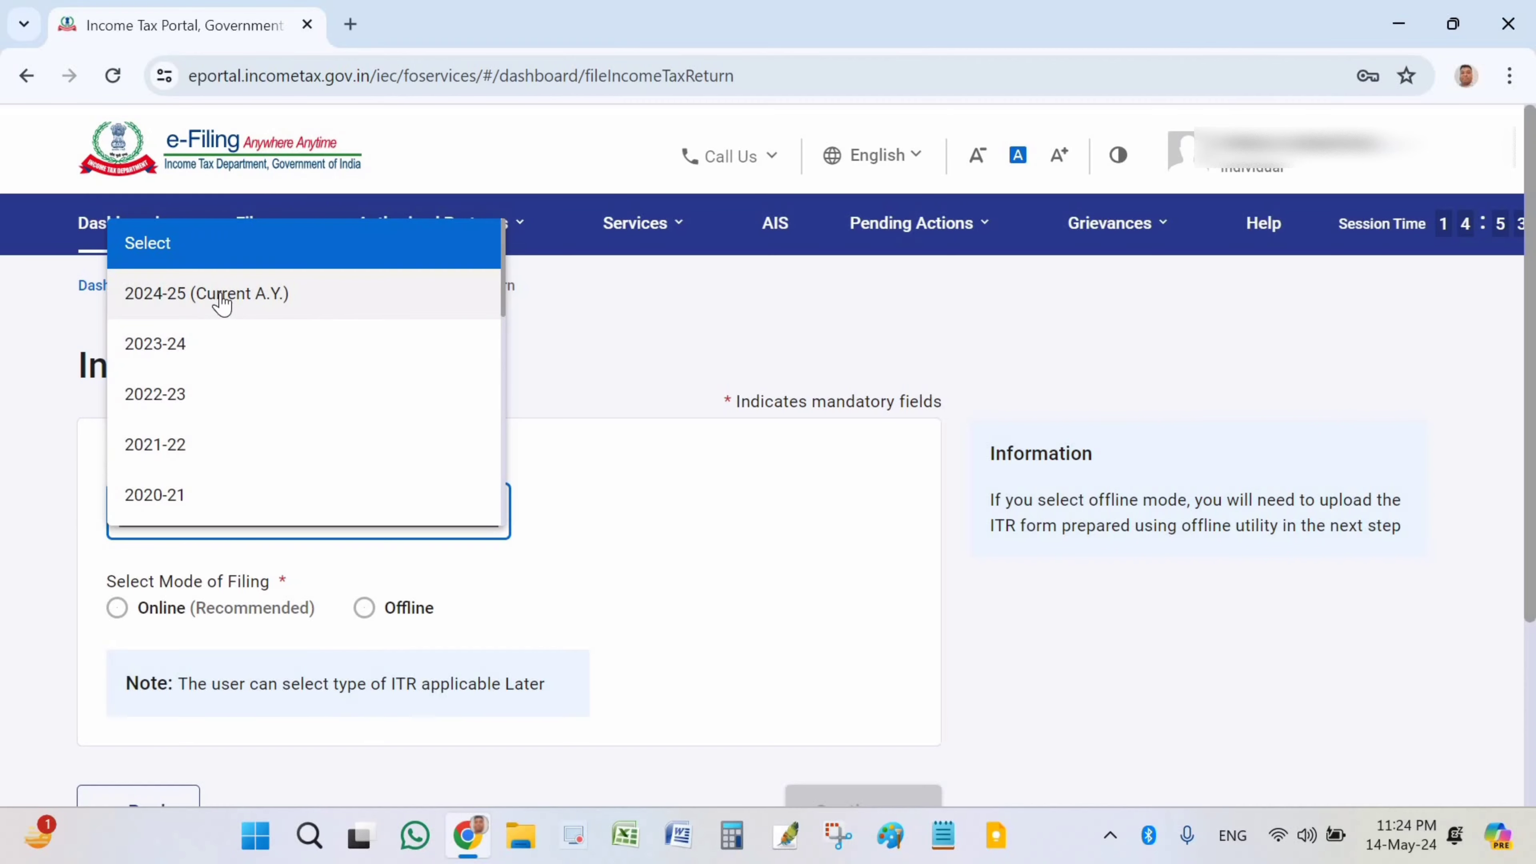
{"action": "left_click", "coordinate": [225, 540]}
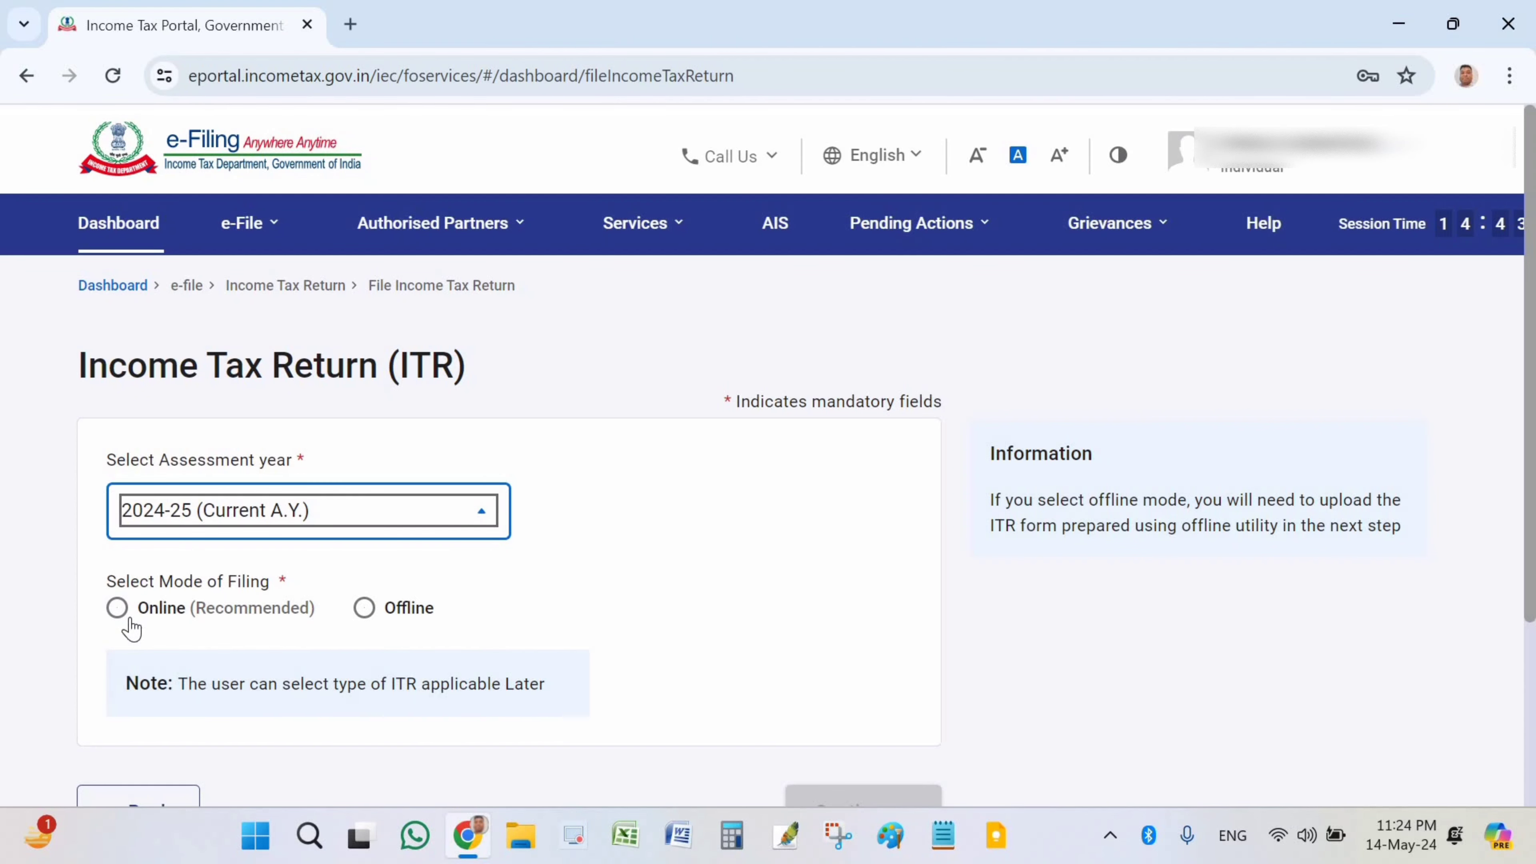
{"action": "scroll", "coordinate": [120, 605], "scroll_direction": "down", "scroll_amount": 3}
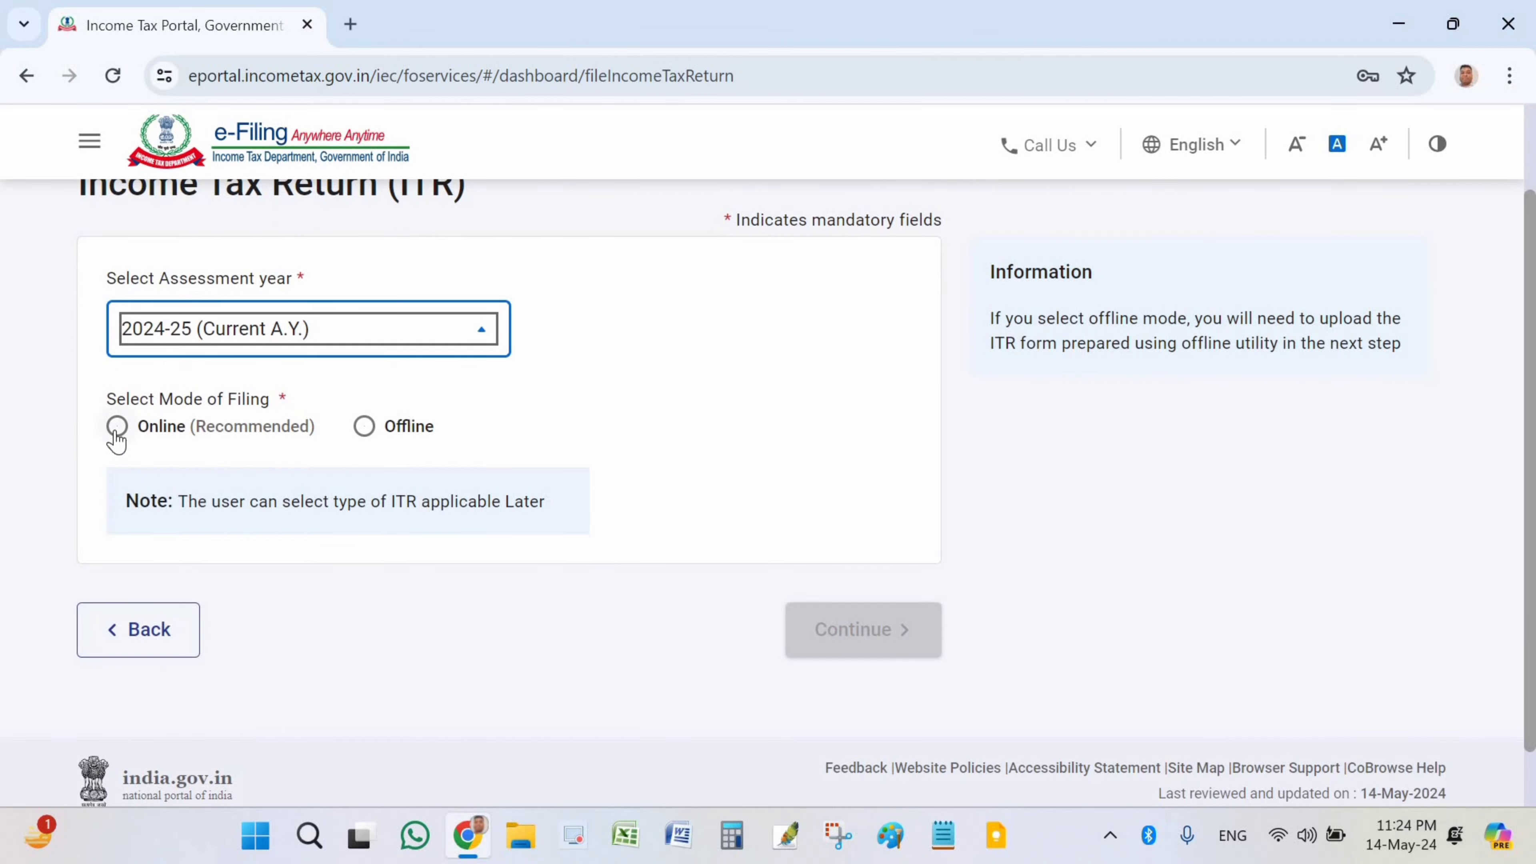
{"action": "left_click", "coordinate": [115, 430]}
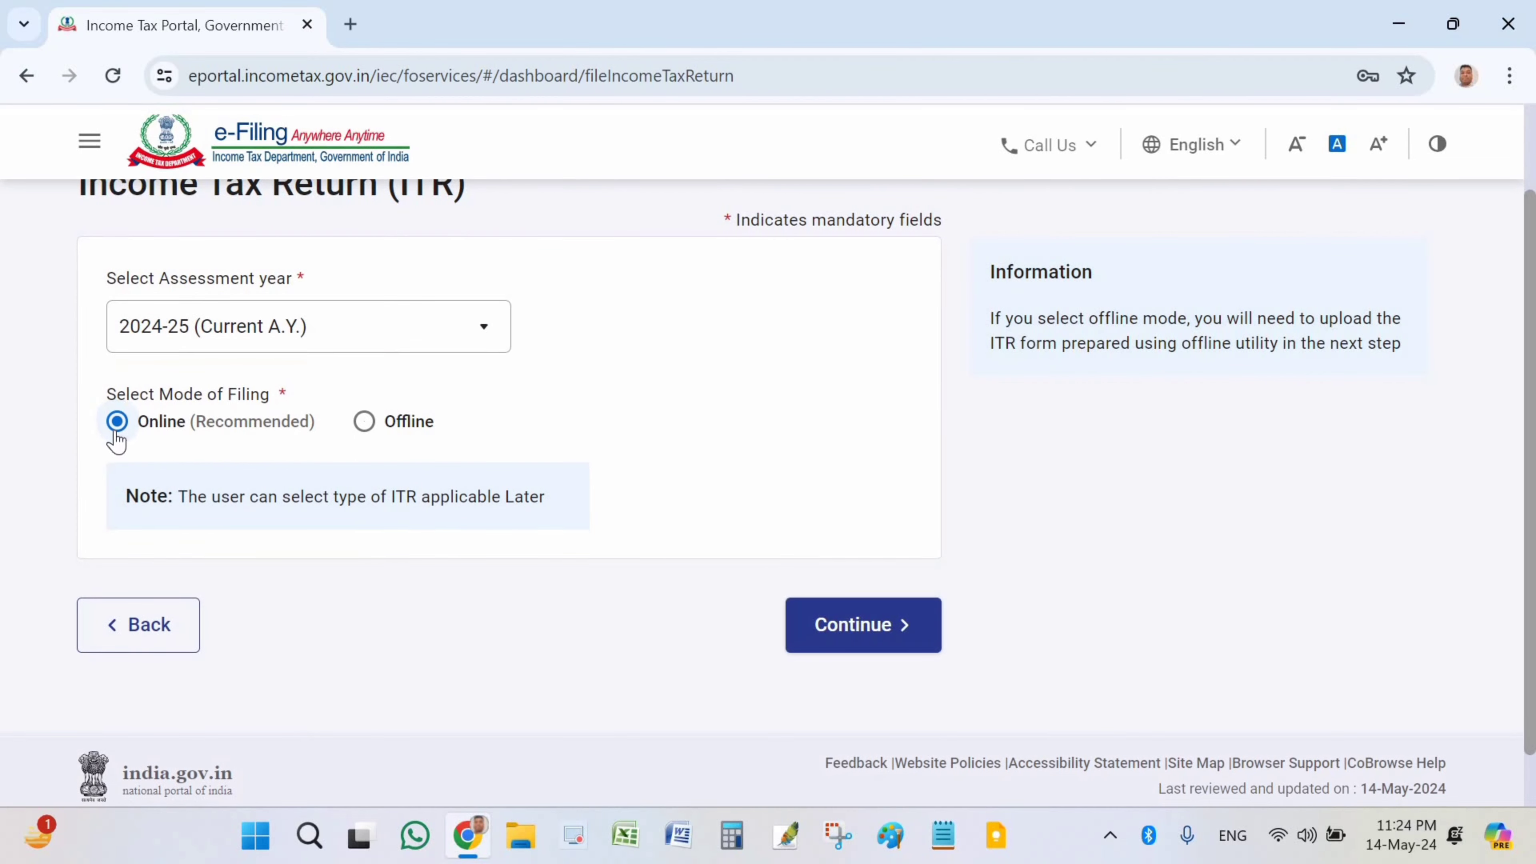
{"action": "left_click", "coordinate": [853, 643]}
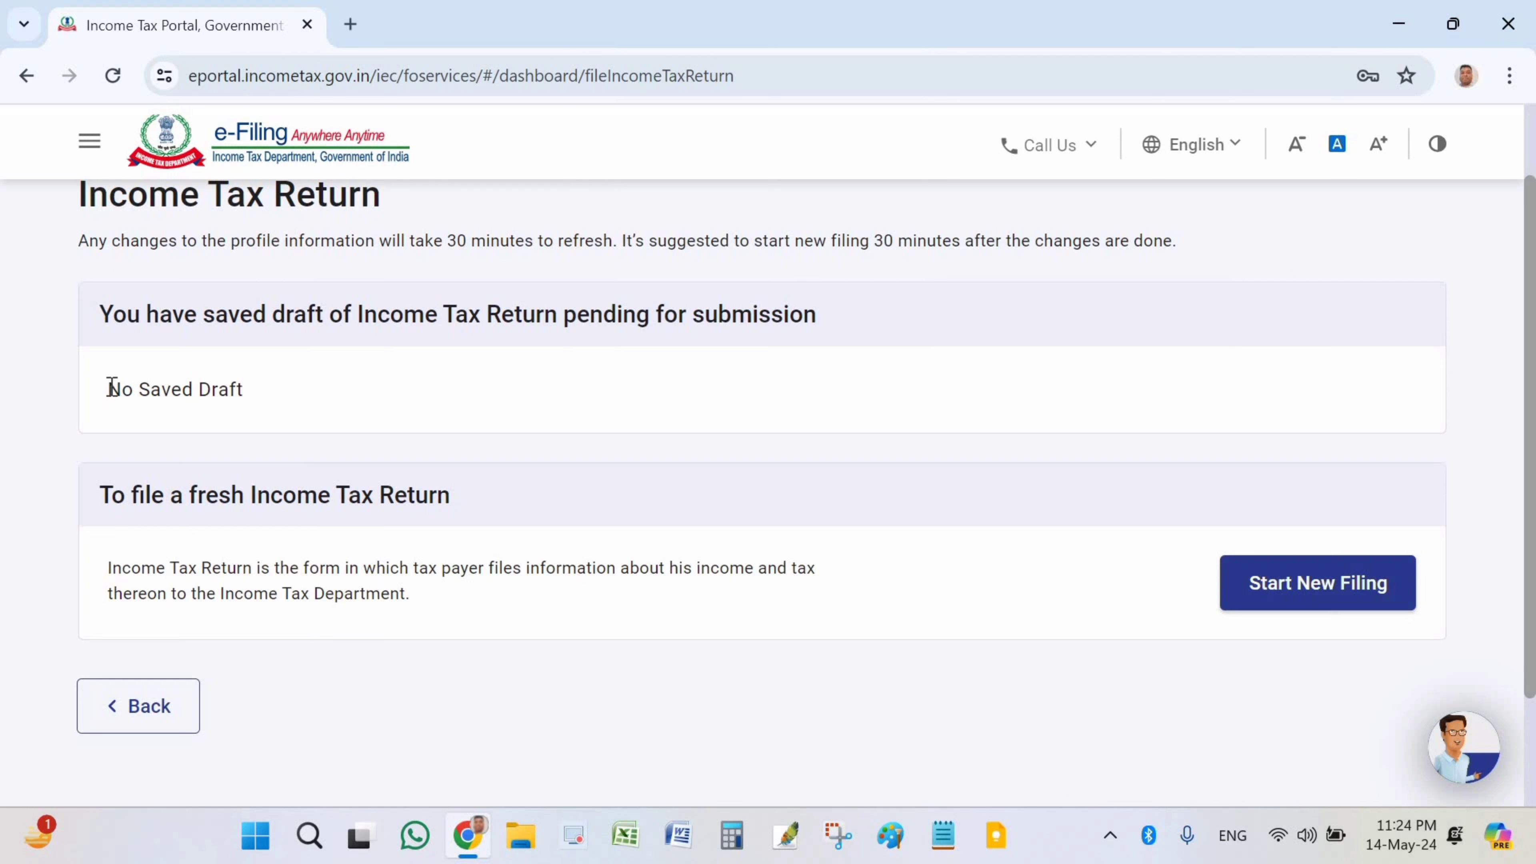
Start a new income tax return filing and continue with Individual as the applicable status.
{"action": "triple_click", "coordinate": [313, 396]}
{"action": "left_click", "coordinate": [262, 406]}
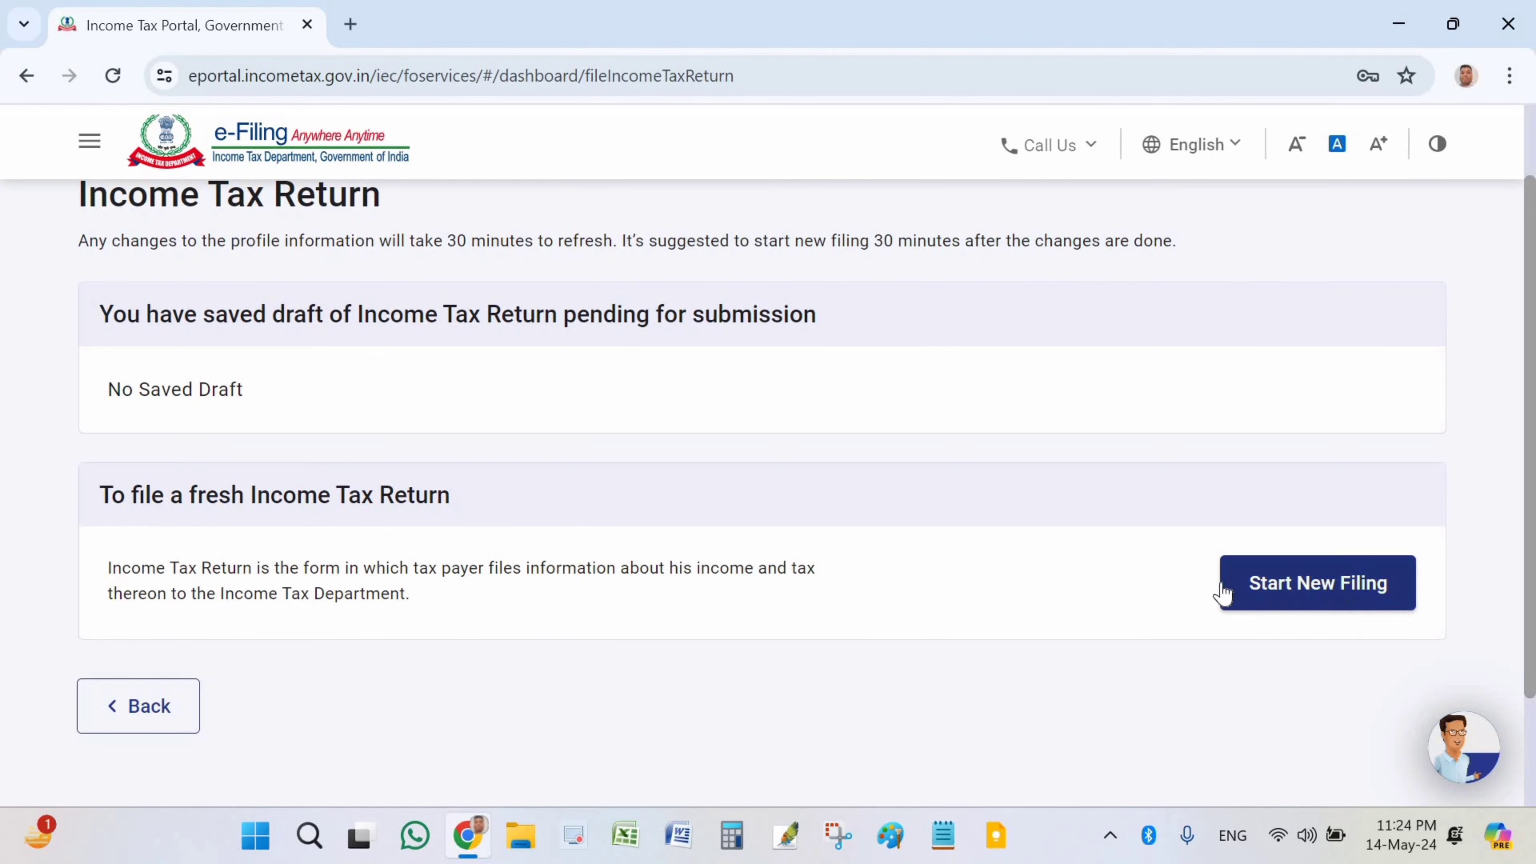
{"action": "left_click", "coordinate": [1306, 584]}
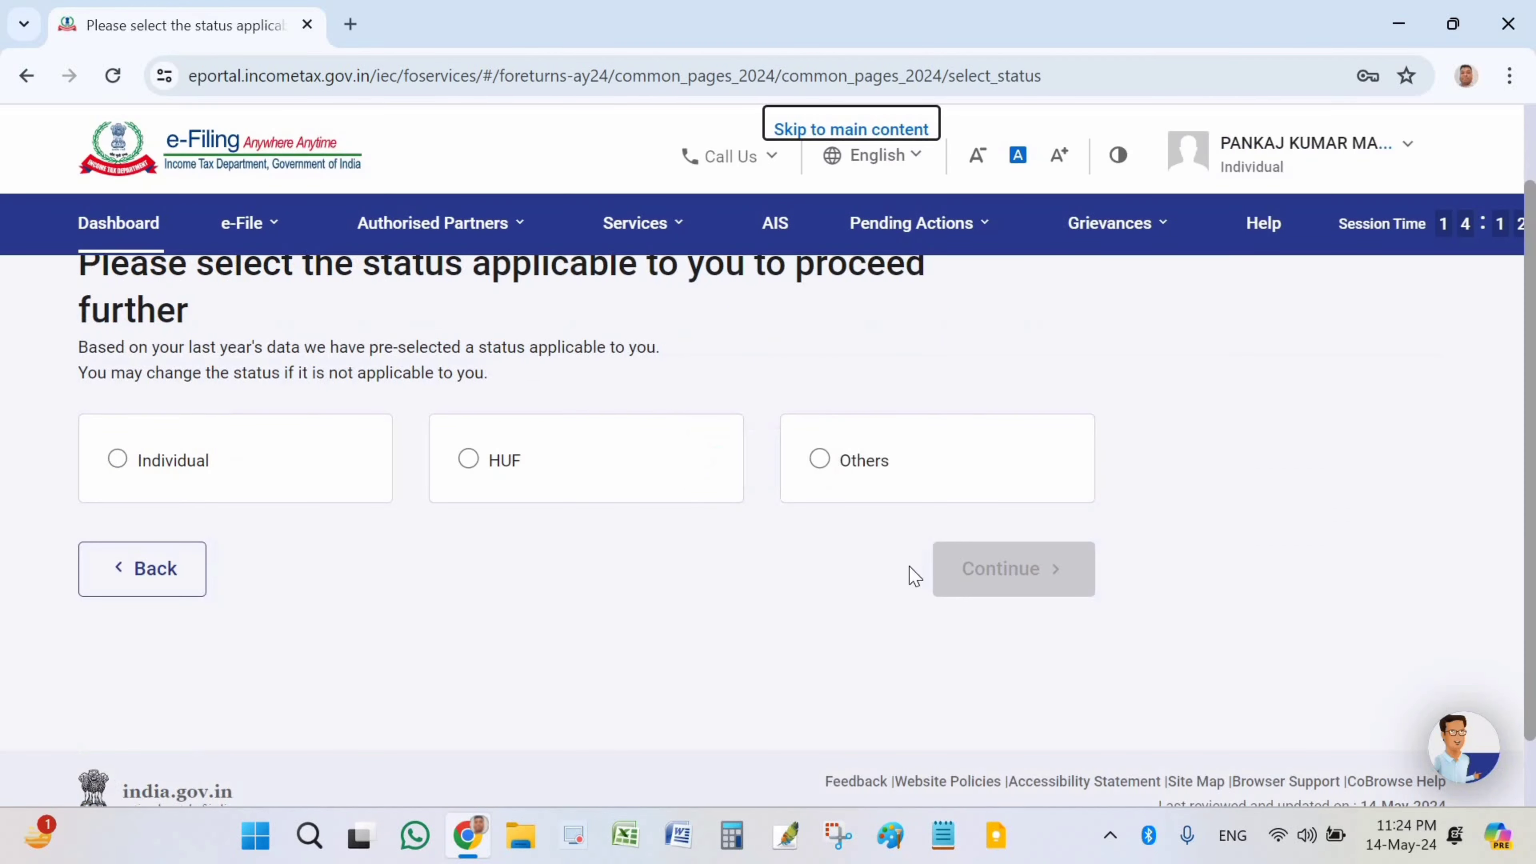
{"action": "left_click", "coordinate": [113, 397]}
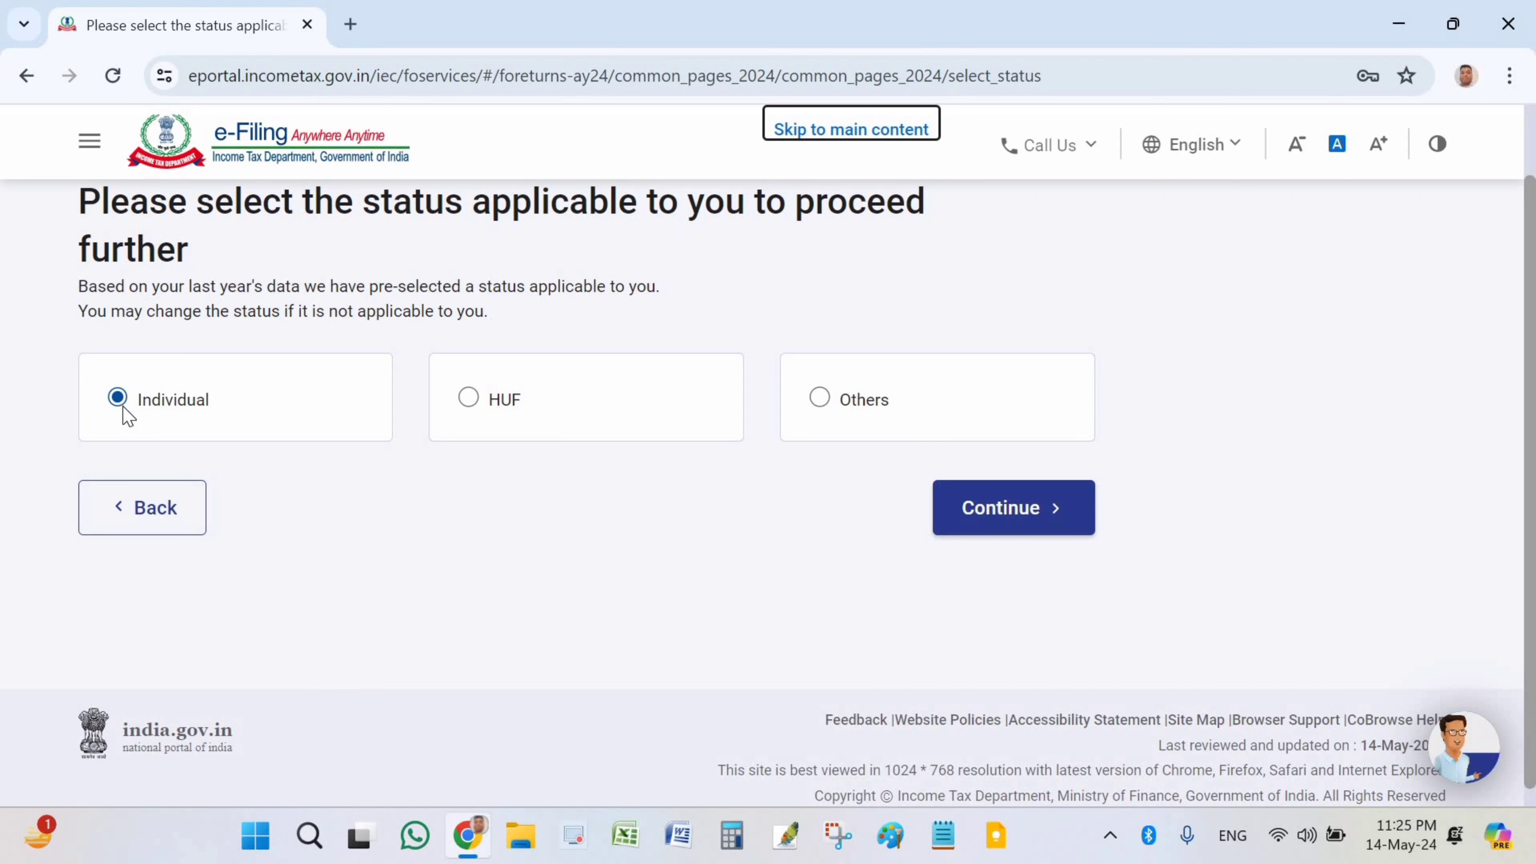
{"action": "left_click", "coordinate": [1037, 518]}
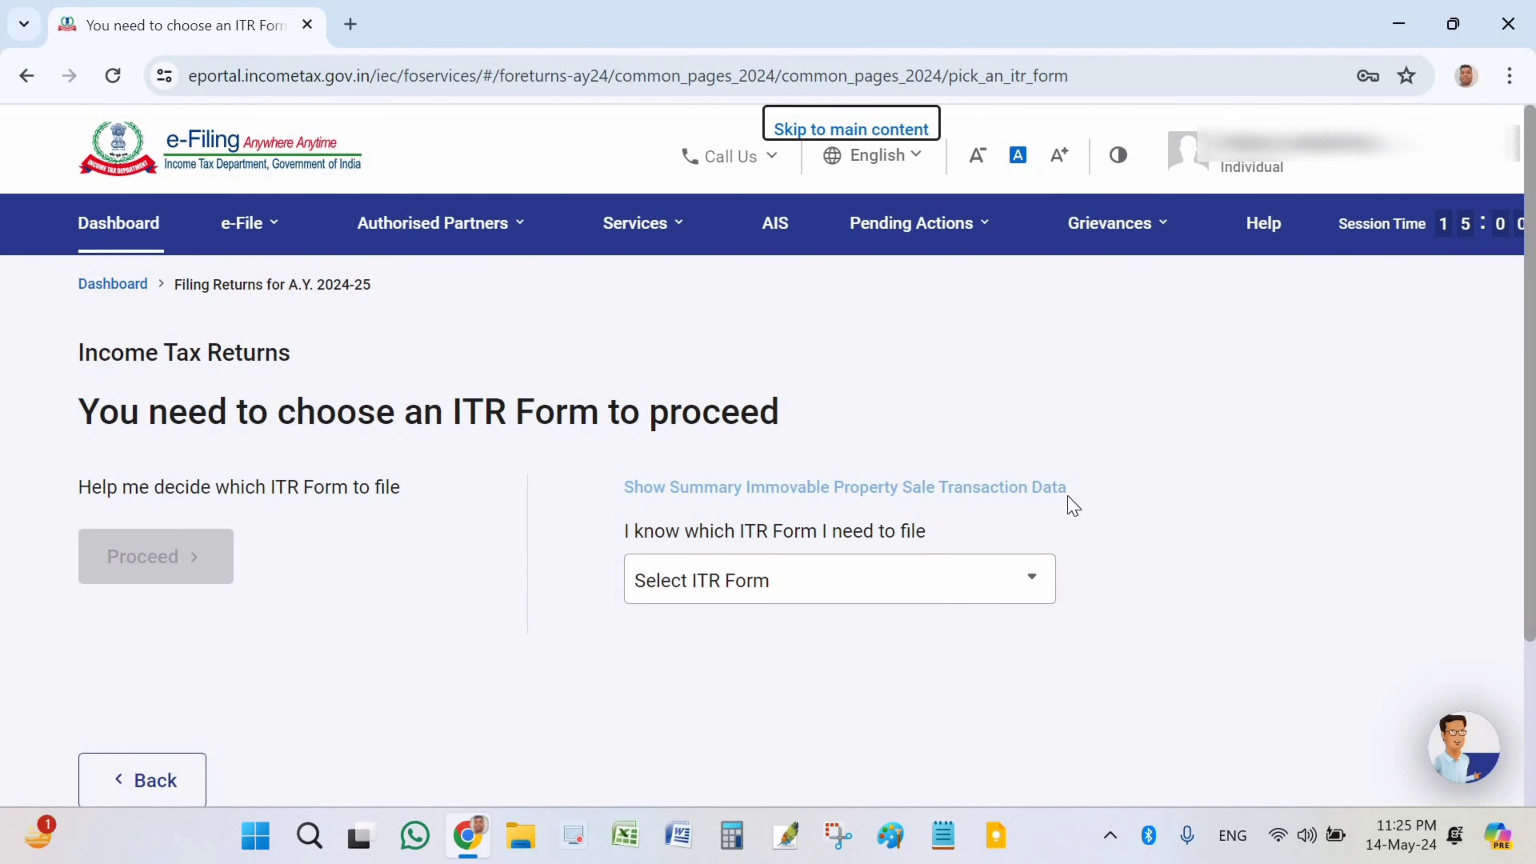
Choose ITR - 1 as the income tax return form to file.
{"action": "left_click_drag", "start_coordinate": [562, 532], "coordinate": [441, 431]}
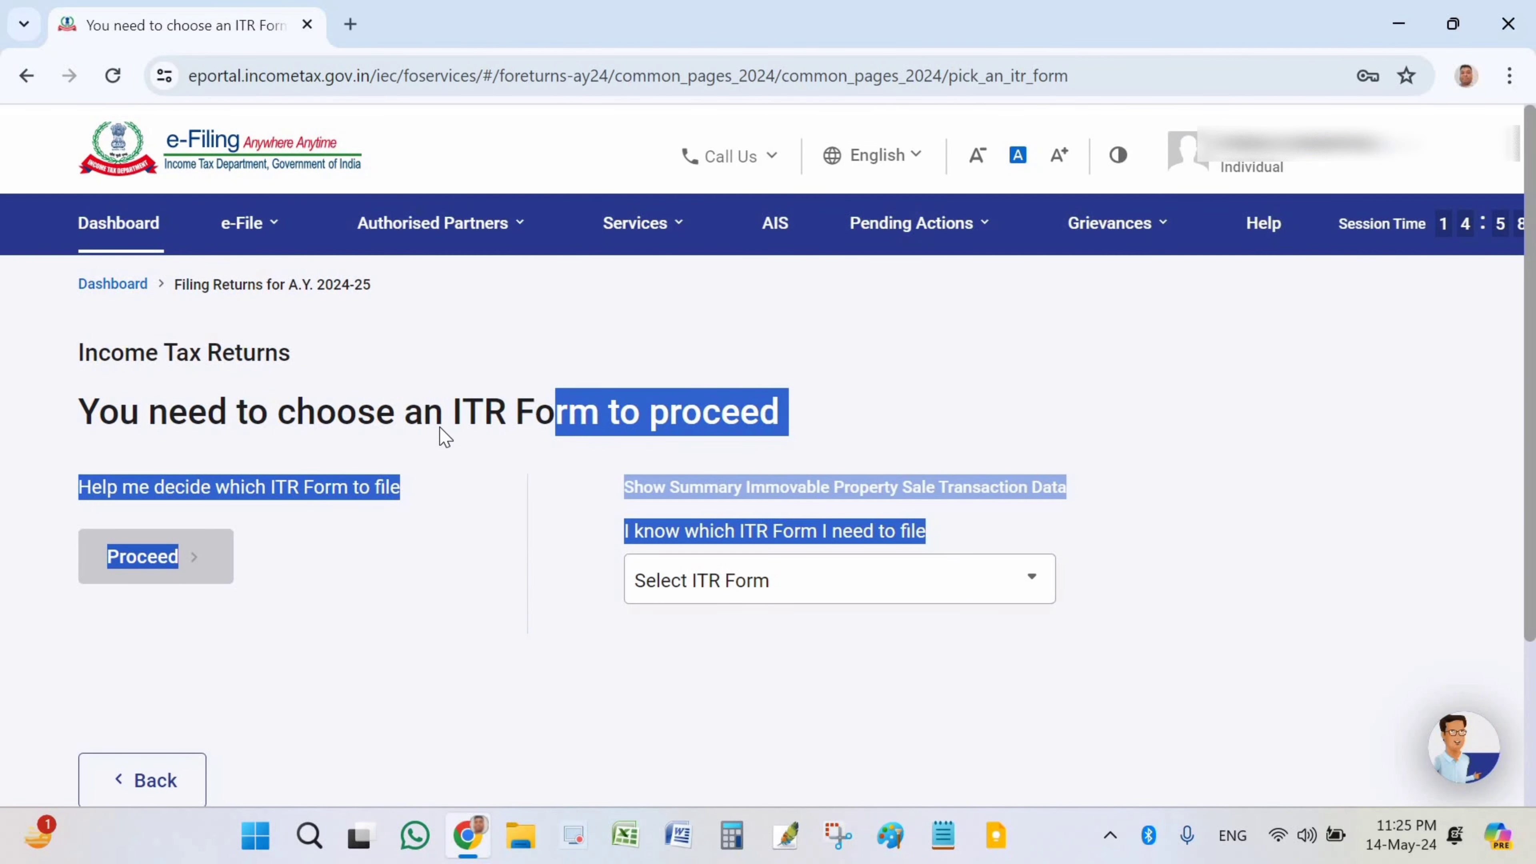
{"action": "left_click", "coordinate": [538, 431]}
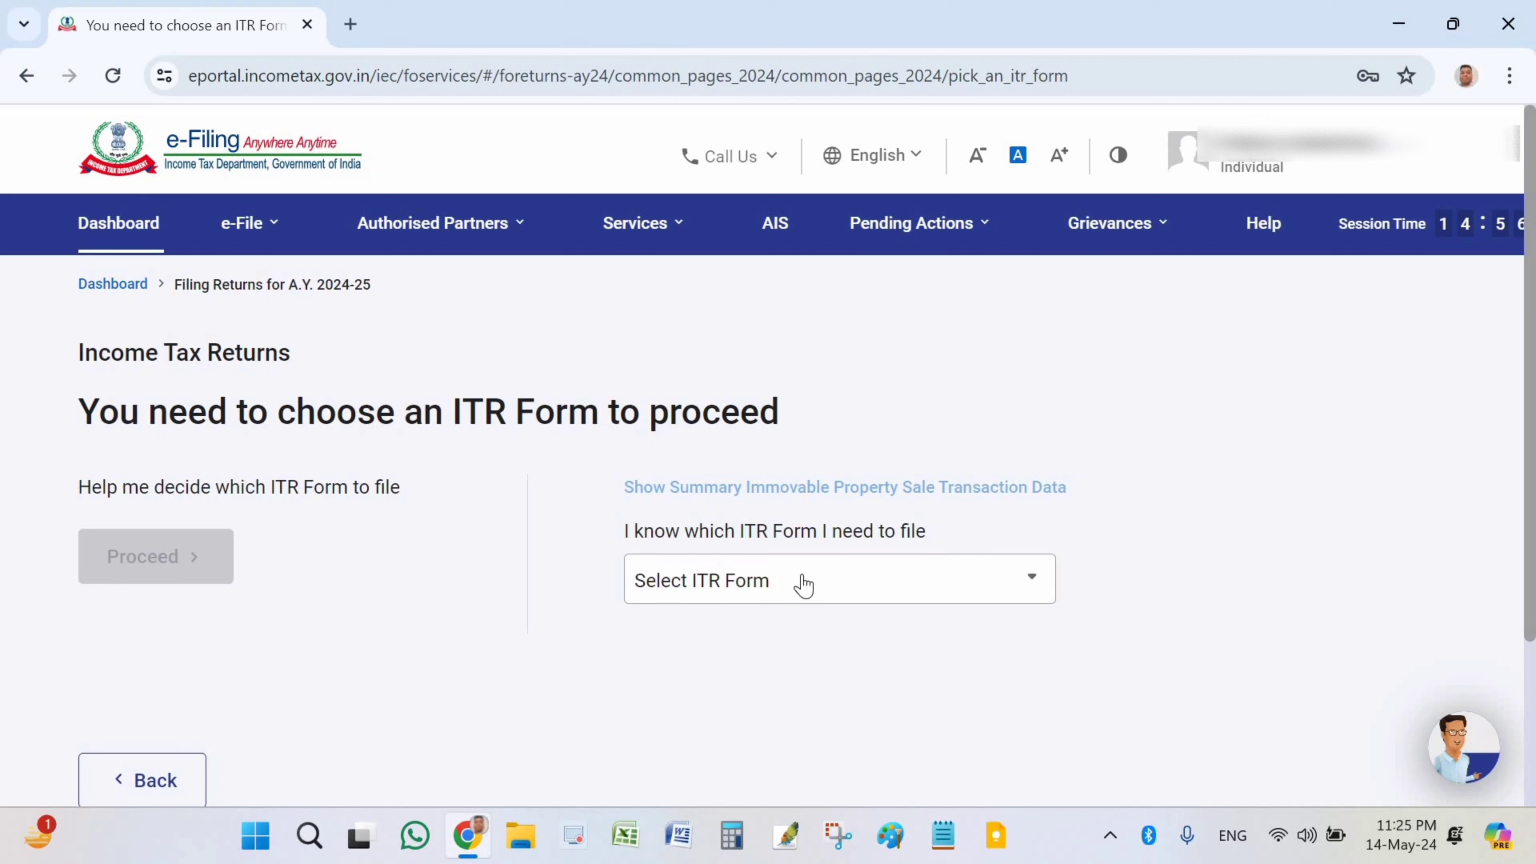
{"action": "left_click", "coordinate": [875, 603]}
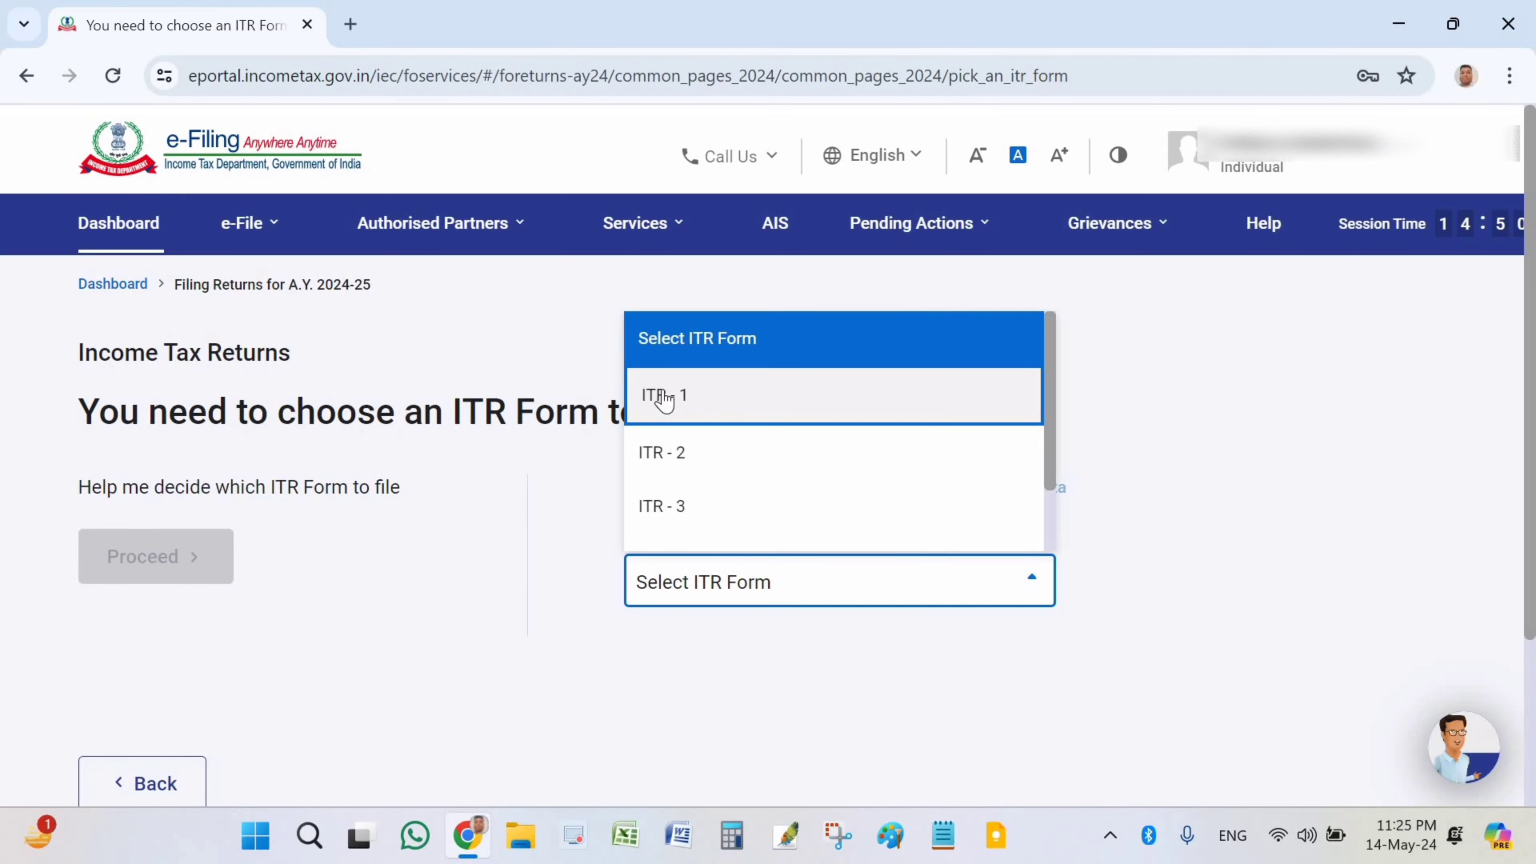
{"action": "left_click", "coordinate": [875, 577]}
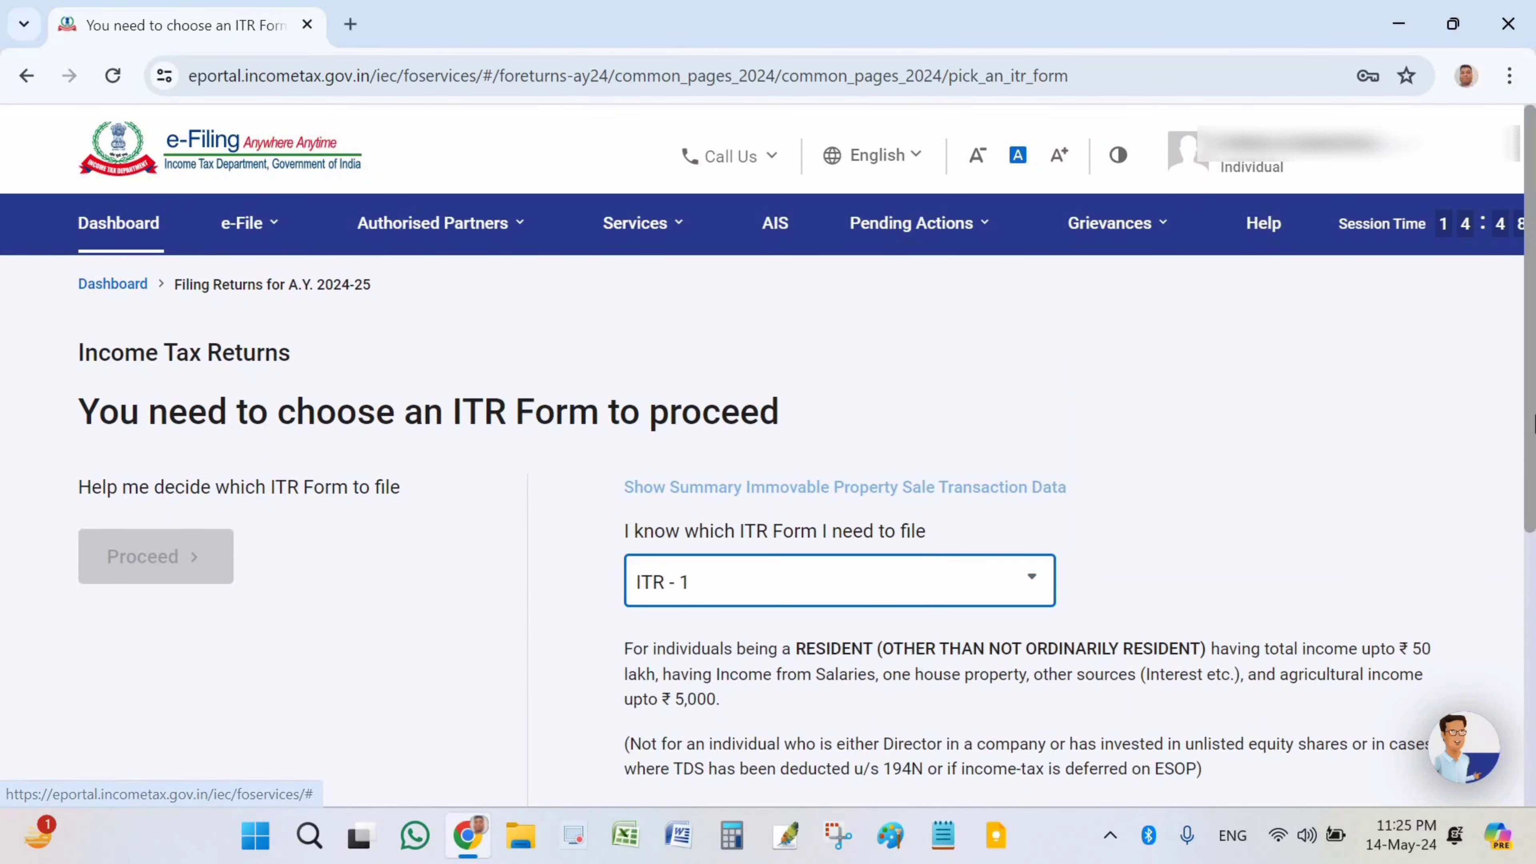
Proceed with ITR 1 and get started on the return.
{"action": "scroll", "coordinate": [1526, 505], "scroll_direction": "down", "scroll_amount": 3}
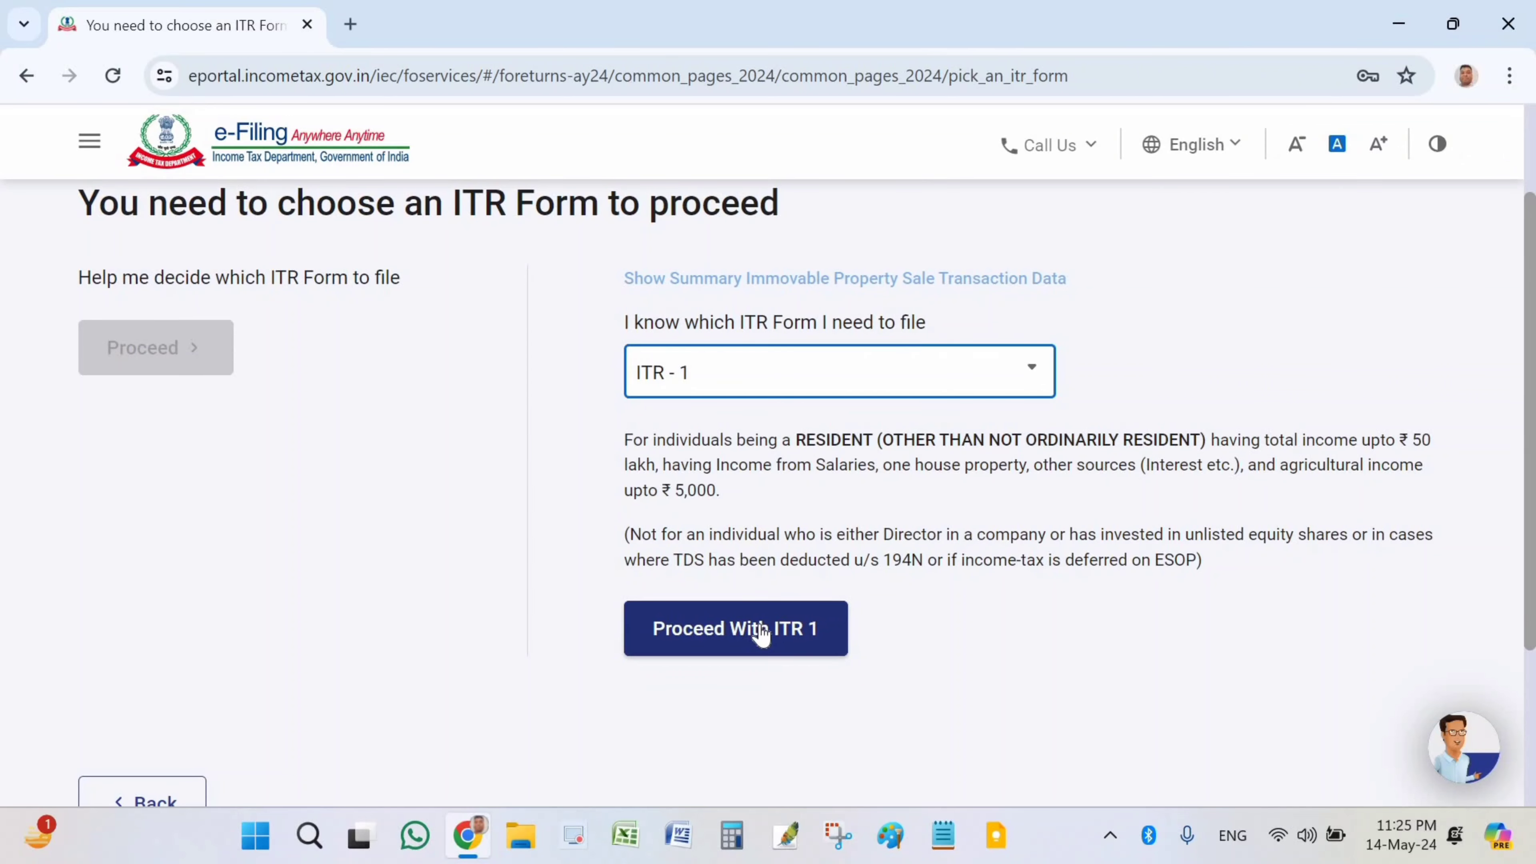
{"action": "left_click", "coordinate": [774, 632]}
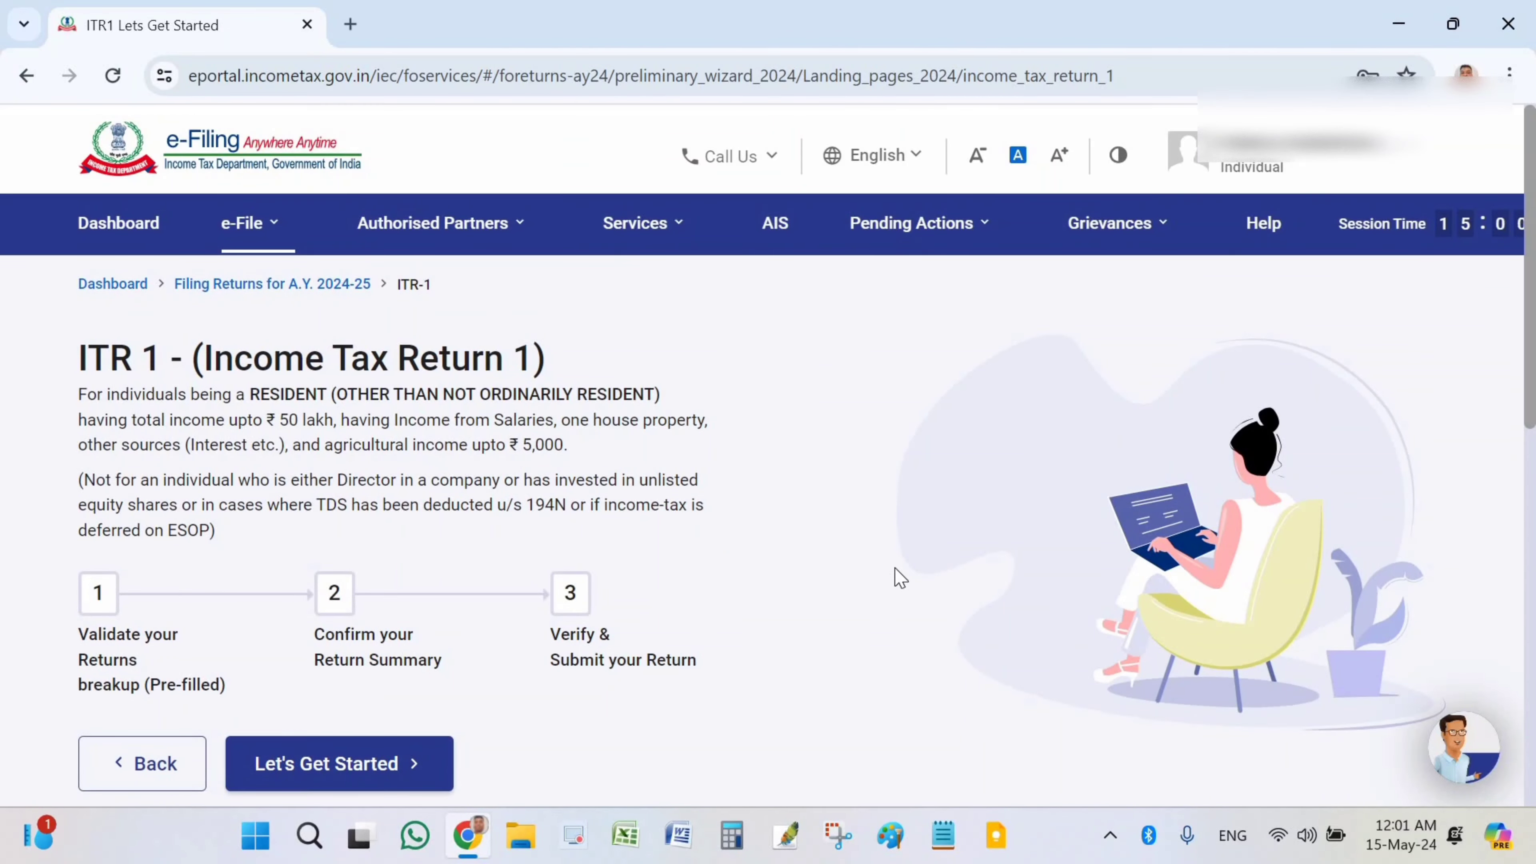
{"action": "scroll", "coordinate": [895, 576], "scroll_direction": "down", "scroll_amount": 3}
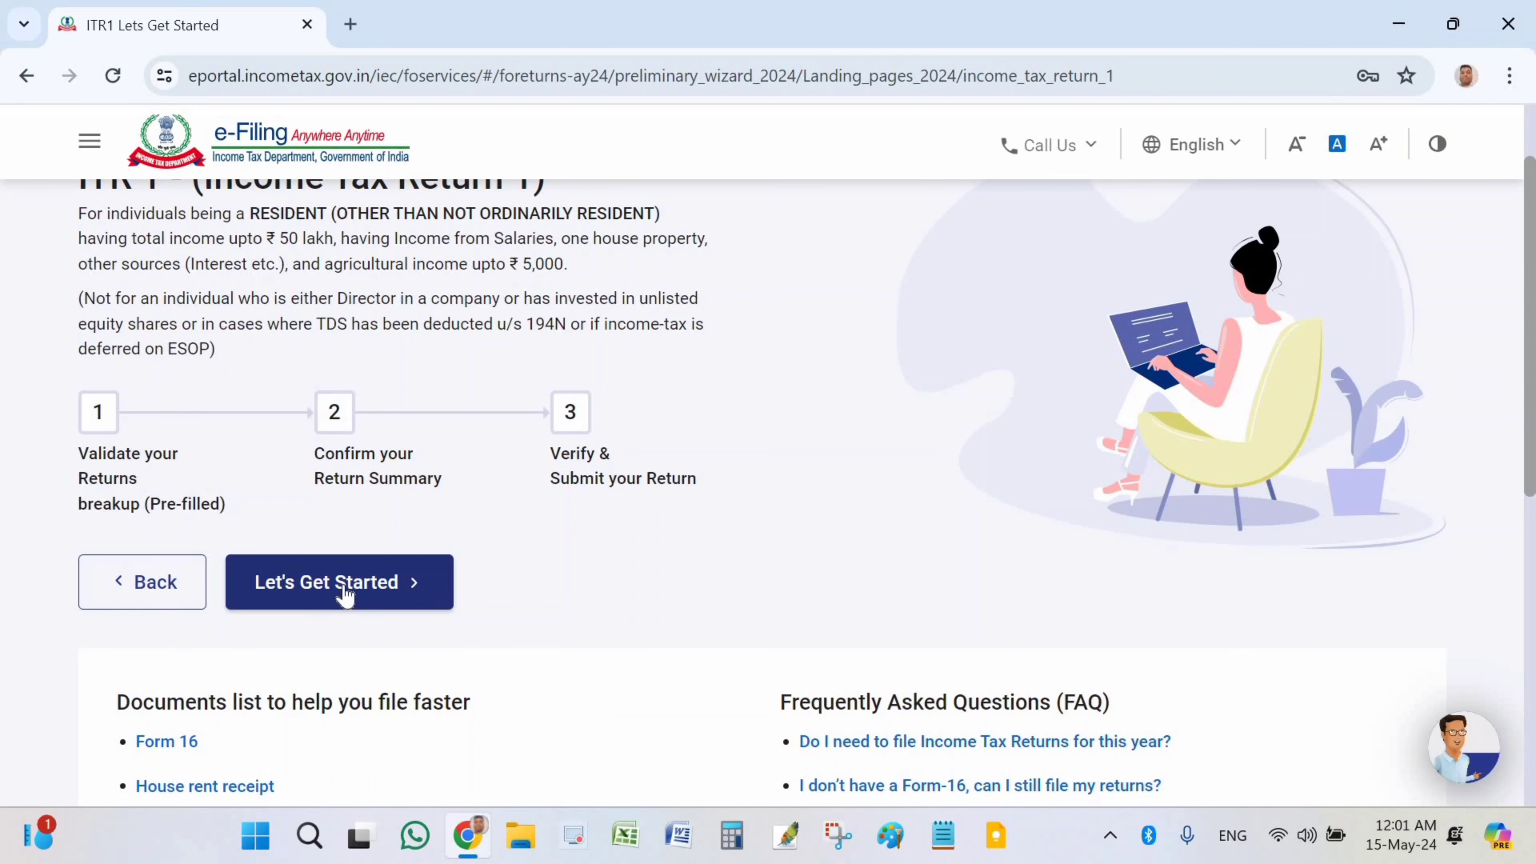
{"action": "left_click", "coordinate": [386, 593]}
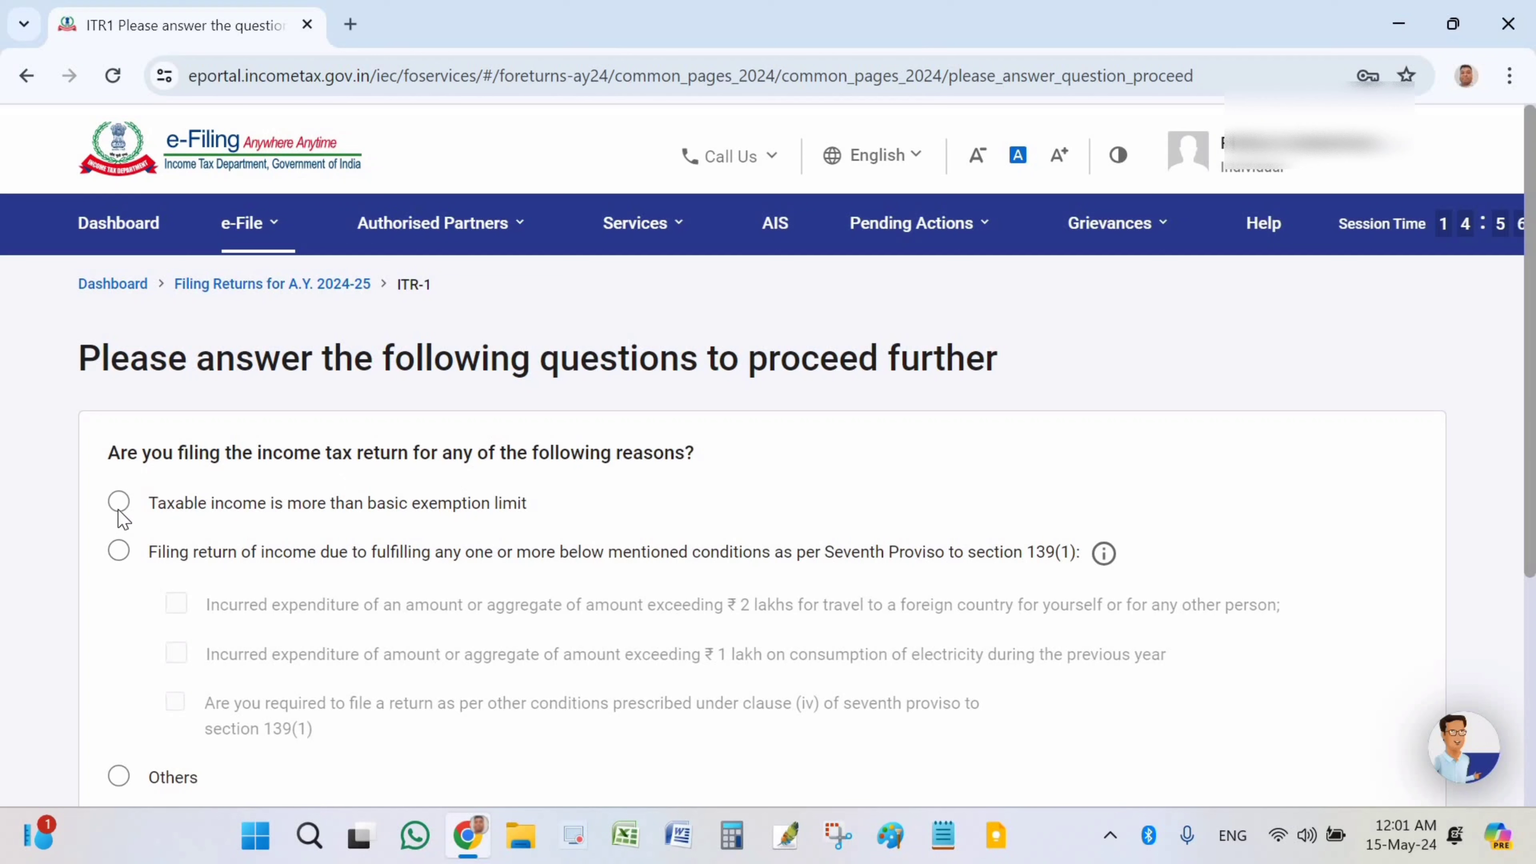
Give taxable income above the basic exemption limit as the filing reason, continue, and acknowledge the pre-filled data notice.
{"action": "left_click", "coordinate": [251, 510]}
{"action": "scroll", "coordinate": [720, 566], "scroll_direction": "down", "scroll_amount": 5}
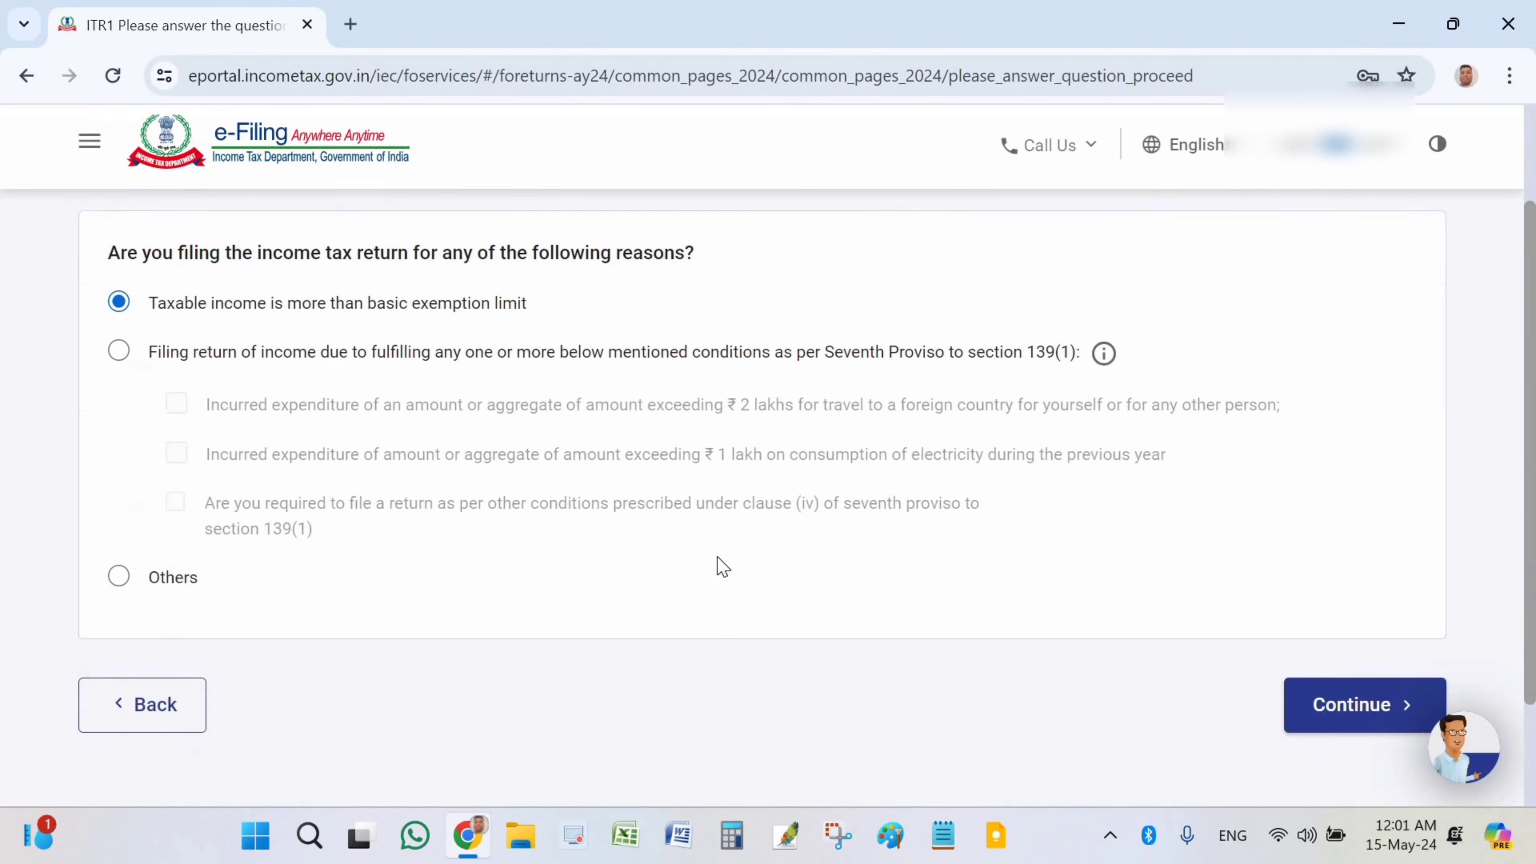
{"action": "left_click", "coordinate": [1344, 605]}
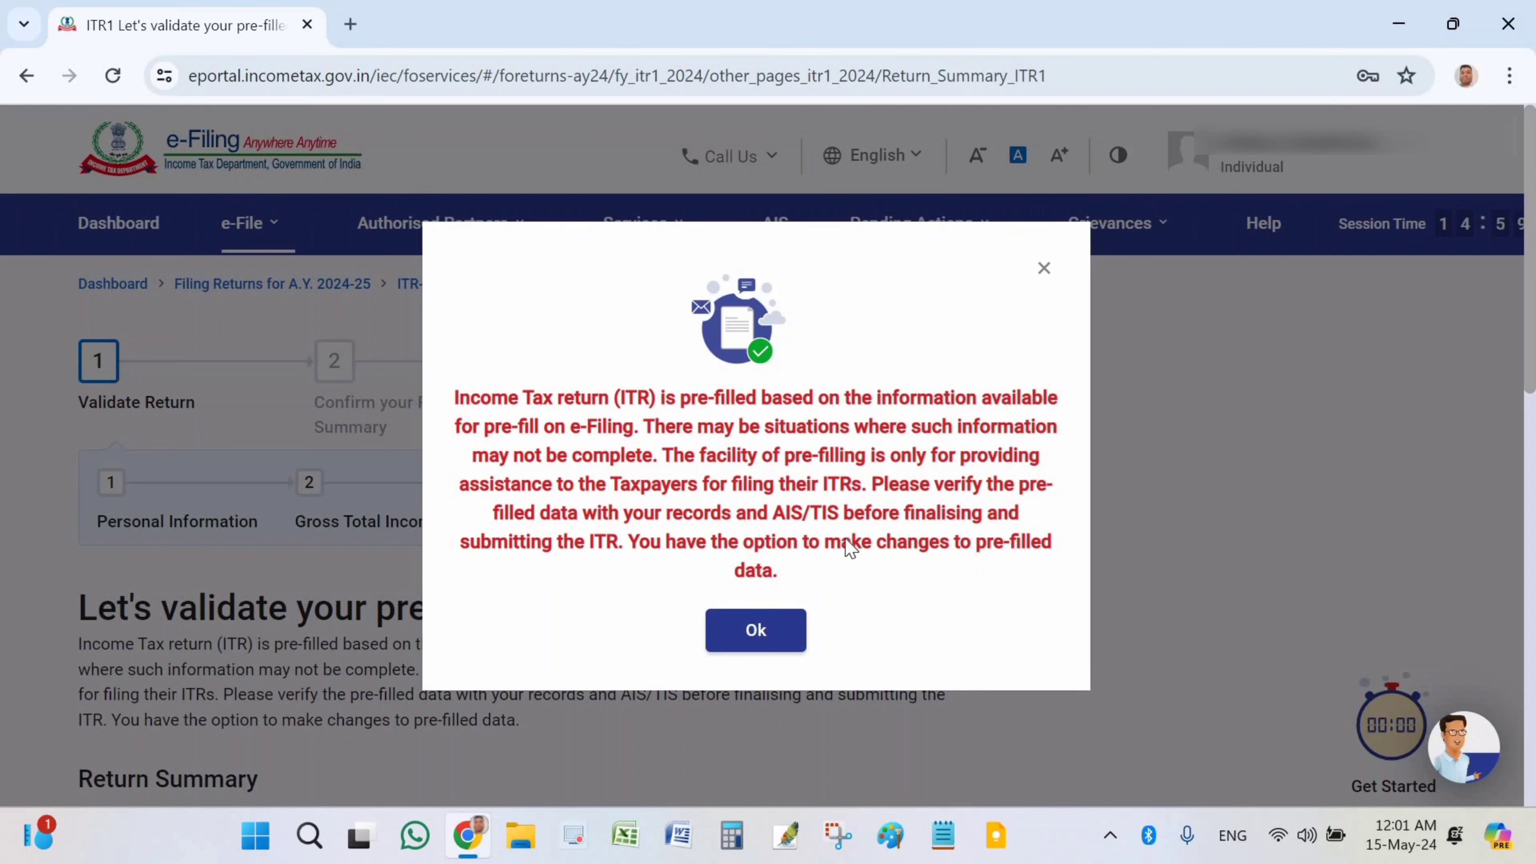
{"action": "left_click", "coordinate": [763, 635]}
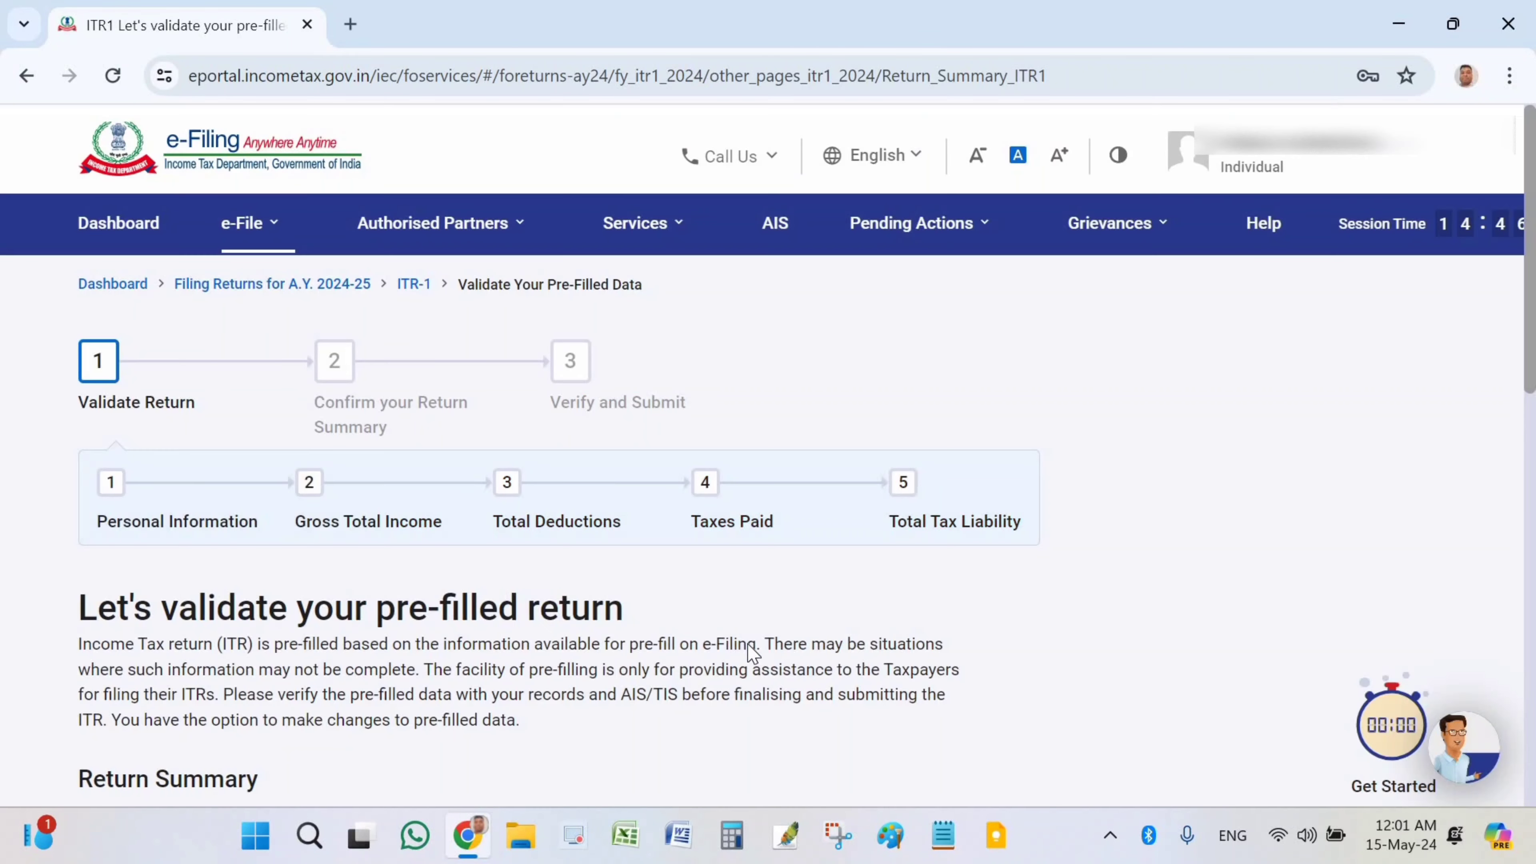
Examine the return summary sections and the validation stages of the pre-filled return.
{"action": "scroll", "coordinate": [756, 659], "scroll_direction": "down", "scroll_amount": 5}
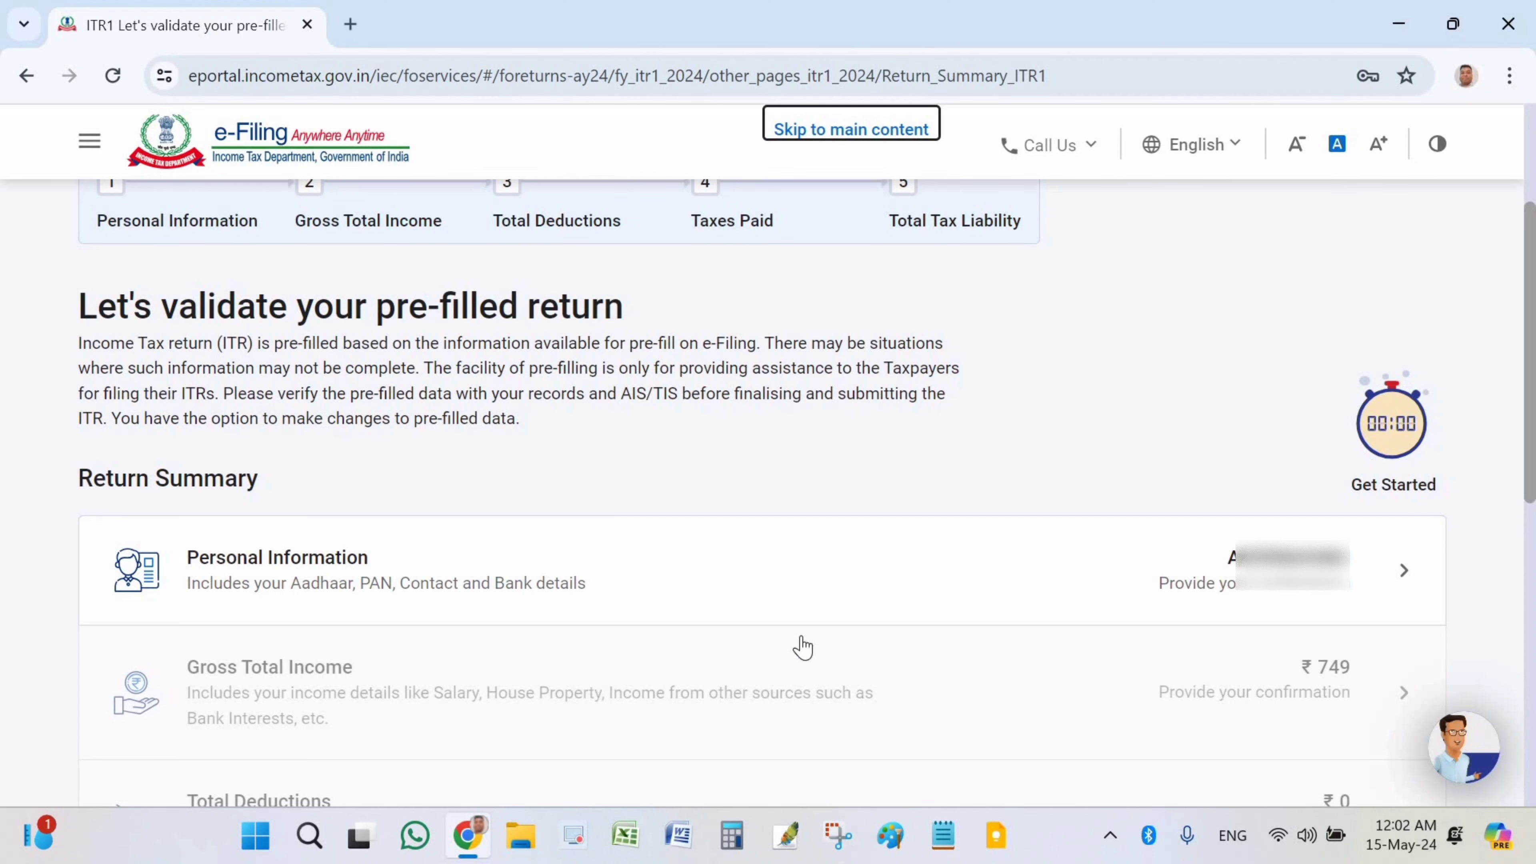
{"action": "scroll", "coordinate": [605, 483], "scroll_direction": "down", "scroll_amount": 4}
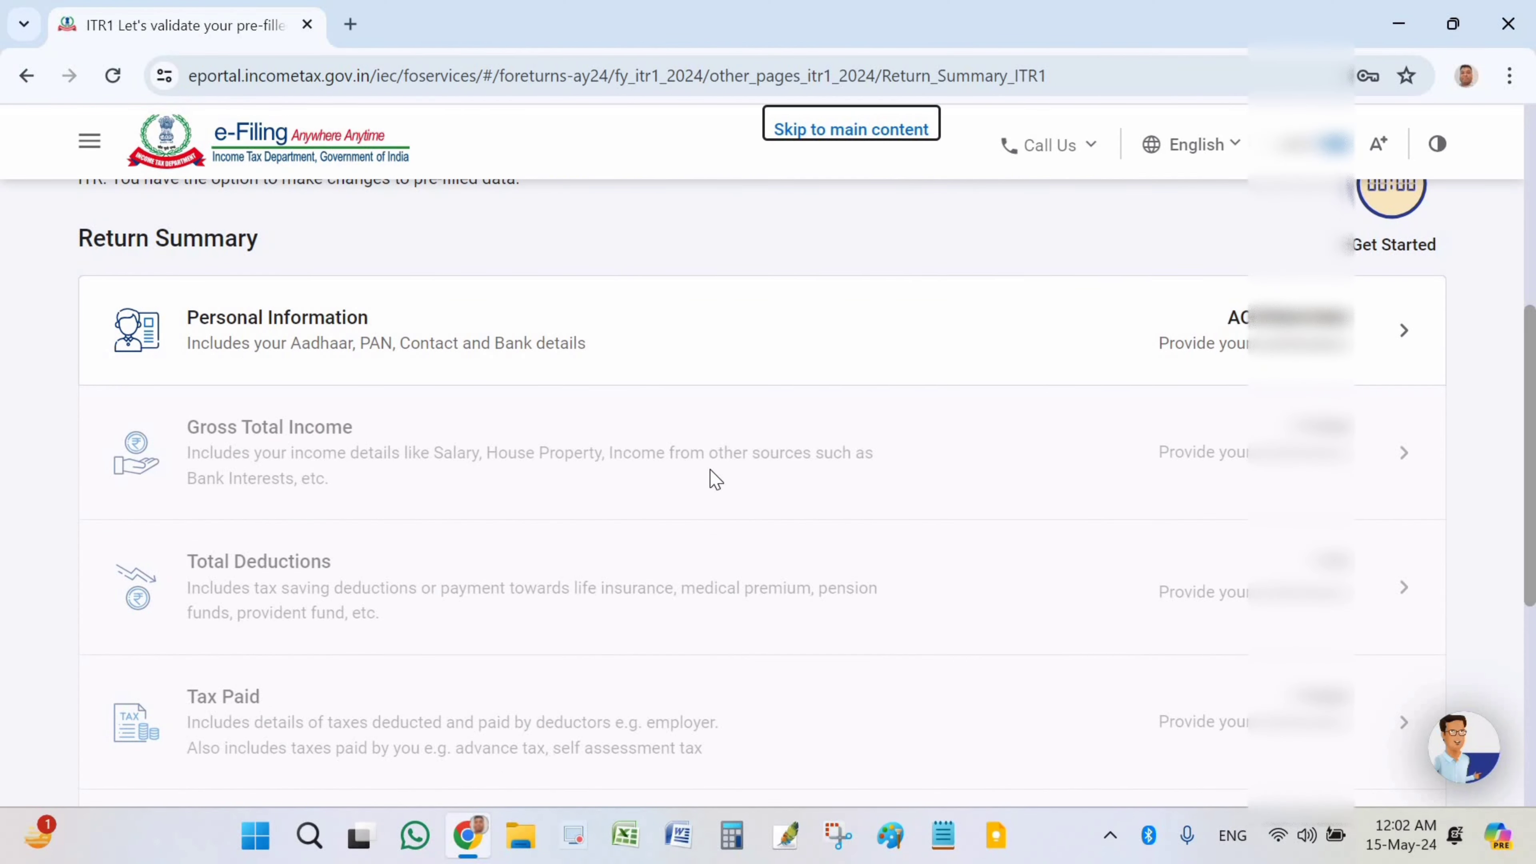
{"action": "scroll", "coordinate": [480, 436], "scroll_direction": "up", "scroll_amount": 1}
{"action": "scroll", "coordinate": [481, 437], "scroll_direction": "up", "scroll_amount": 2}
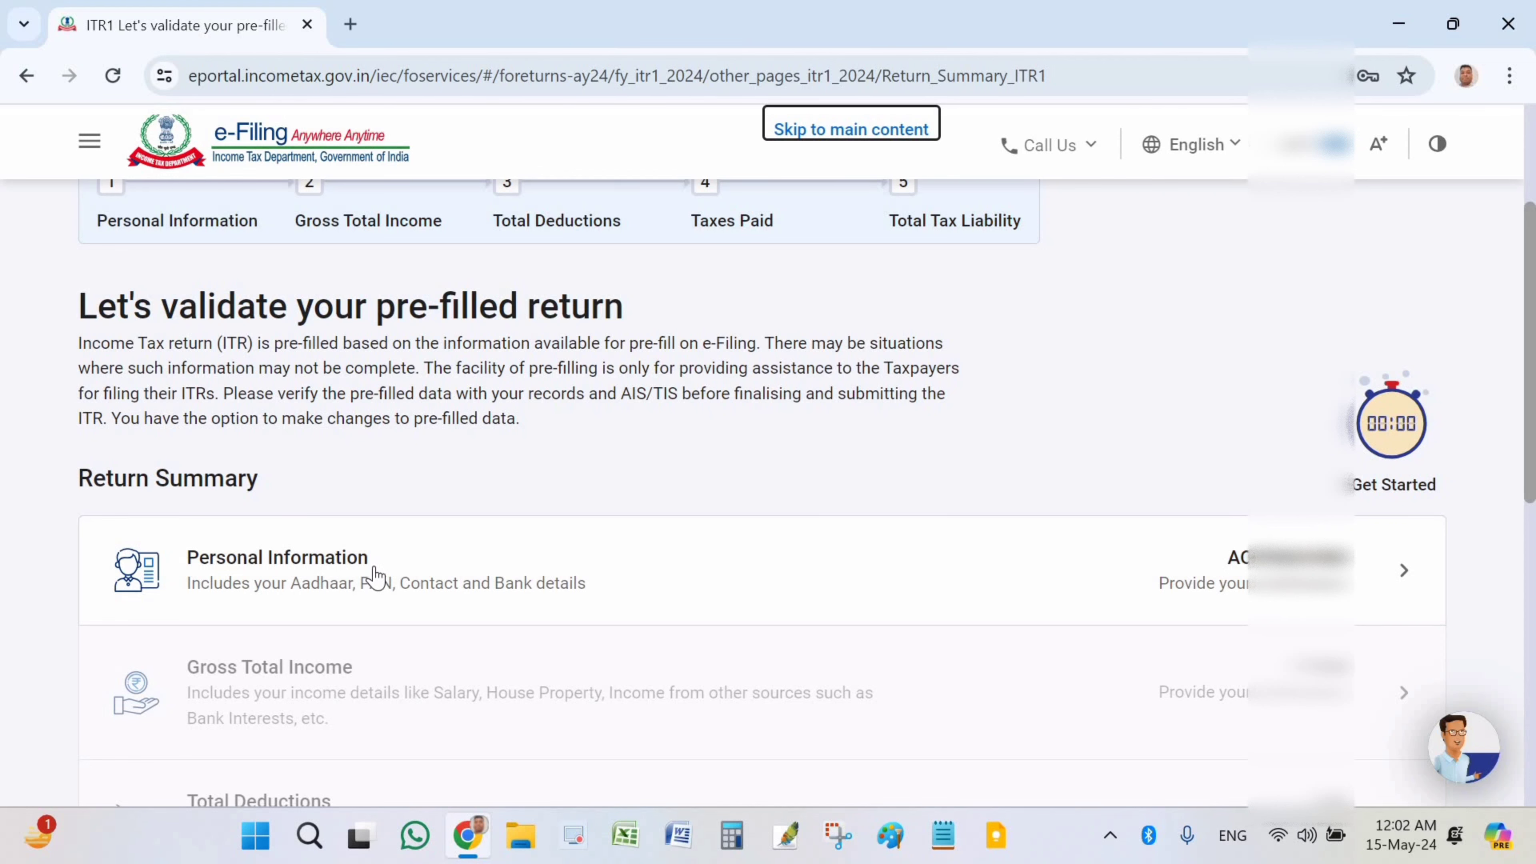
{"action": "scroll", "coordinate": [463, 675], "scroll_direction": "up", "scroll_amount": 1}
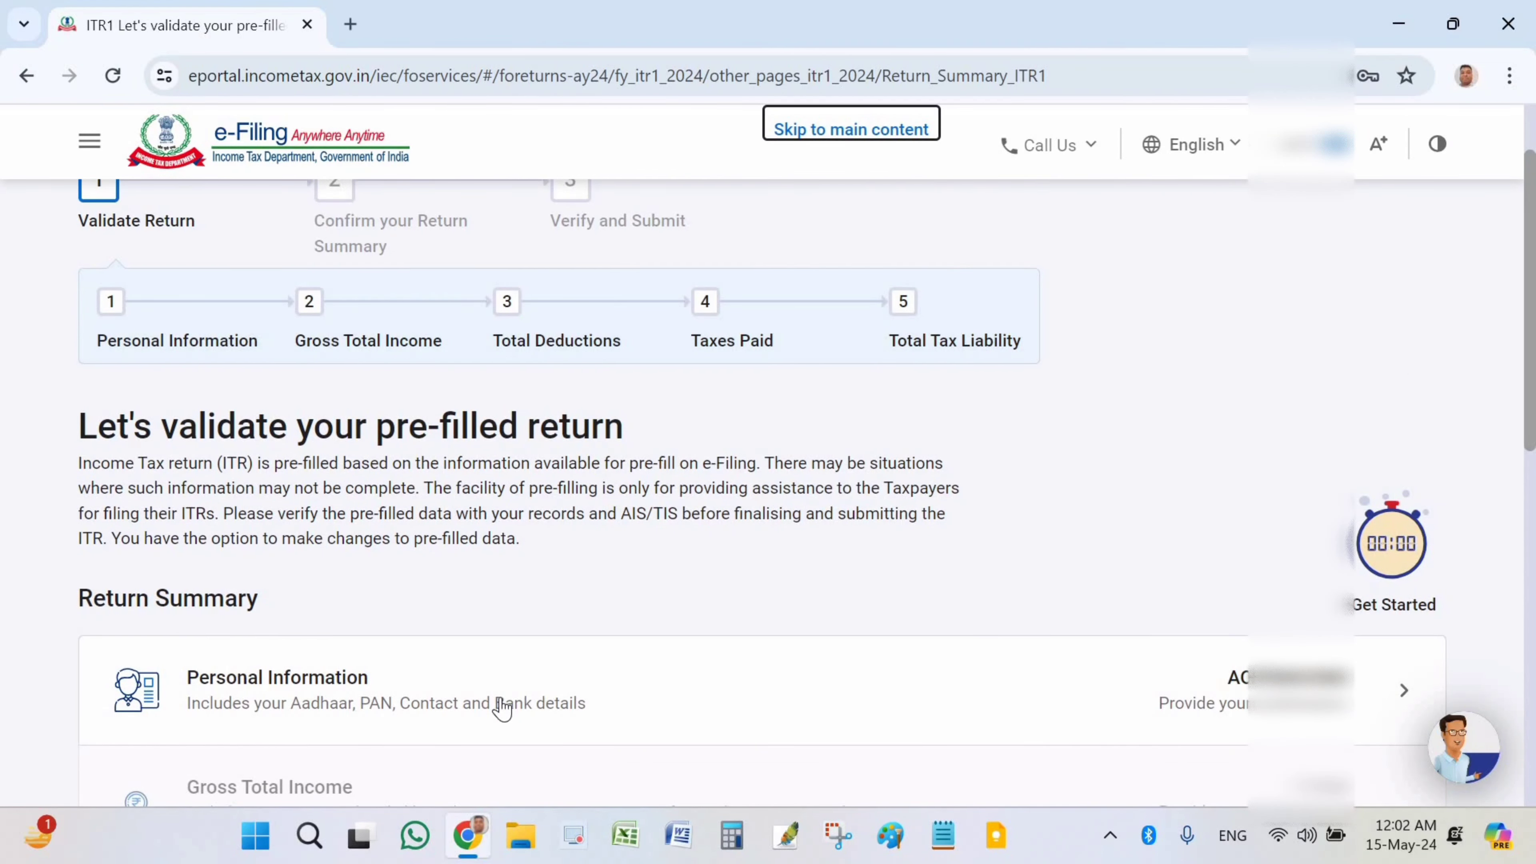
{"action": "scroll", "coordinate": [501, 708], "scroll_direction": "down", "scroll_amount": 2}
{"action": "scroll", "coordinate": [490, 707], "scroll_direction": "up", "scroll_amount": 1}
{"action": "scroll", "coordinate": [423, 502], "scroll_direction": "up", "scroll_amount": 3}
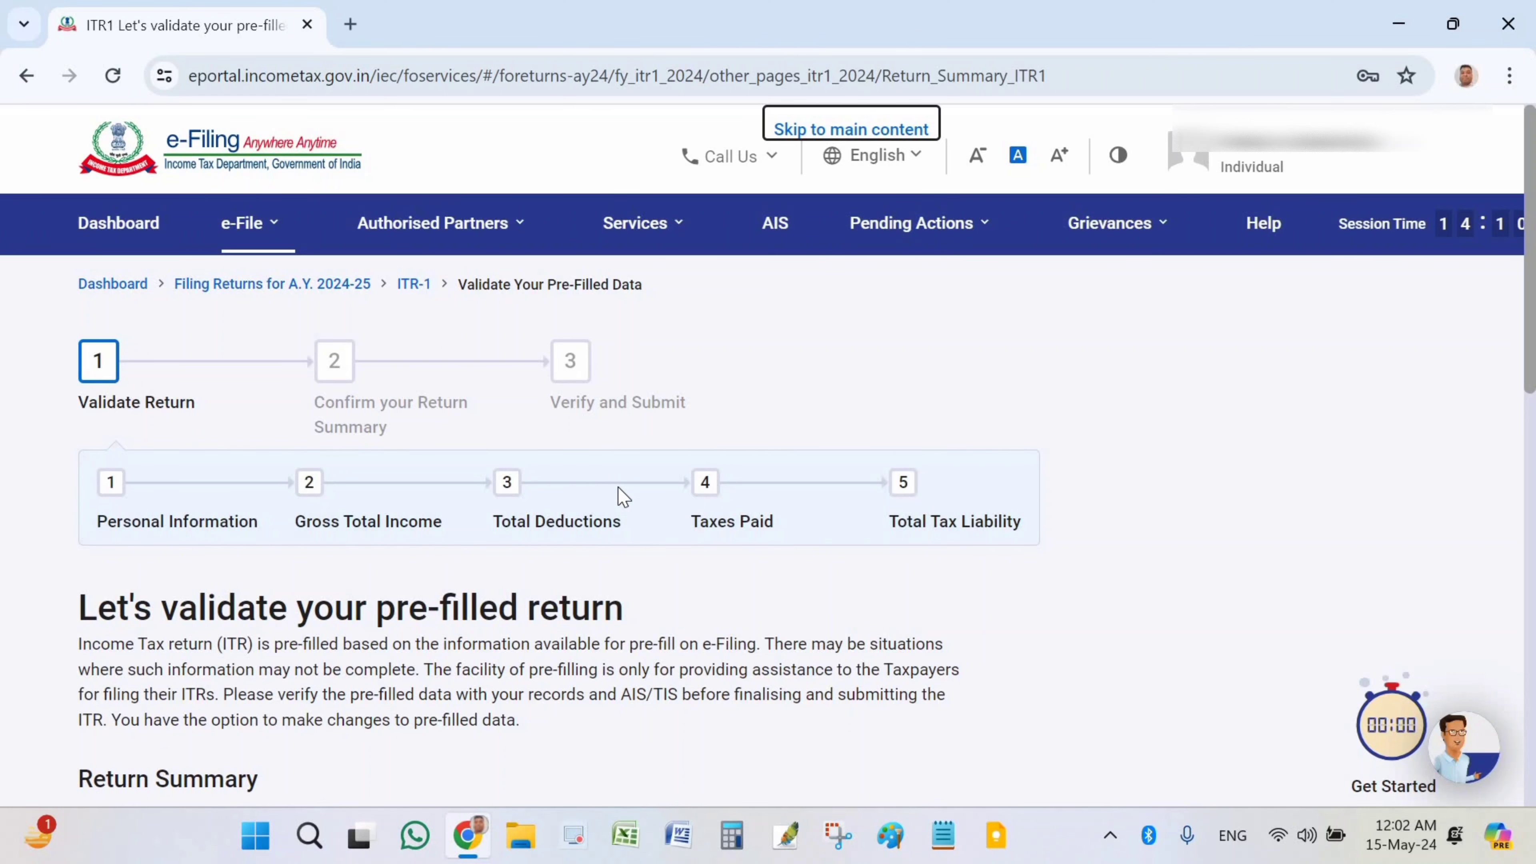
Open the Personal Information section and review the profile, contact and nature of employment details.
{"action": "scroll", "coordinate": [622, 496], "scroll_direction": "down", "scroll_amount": 5}
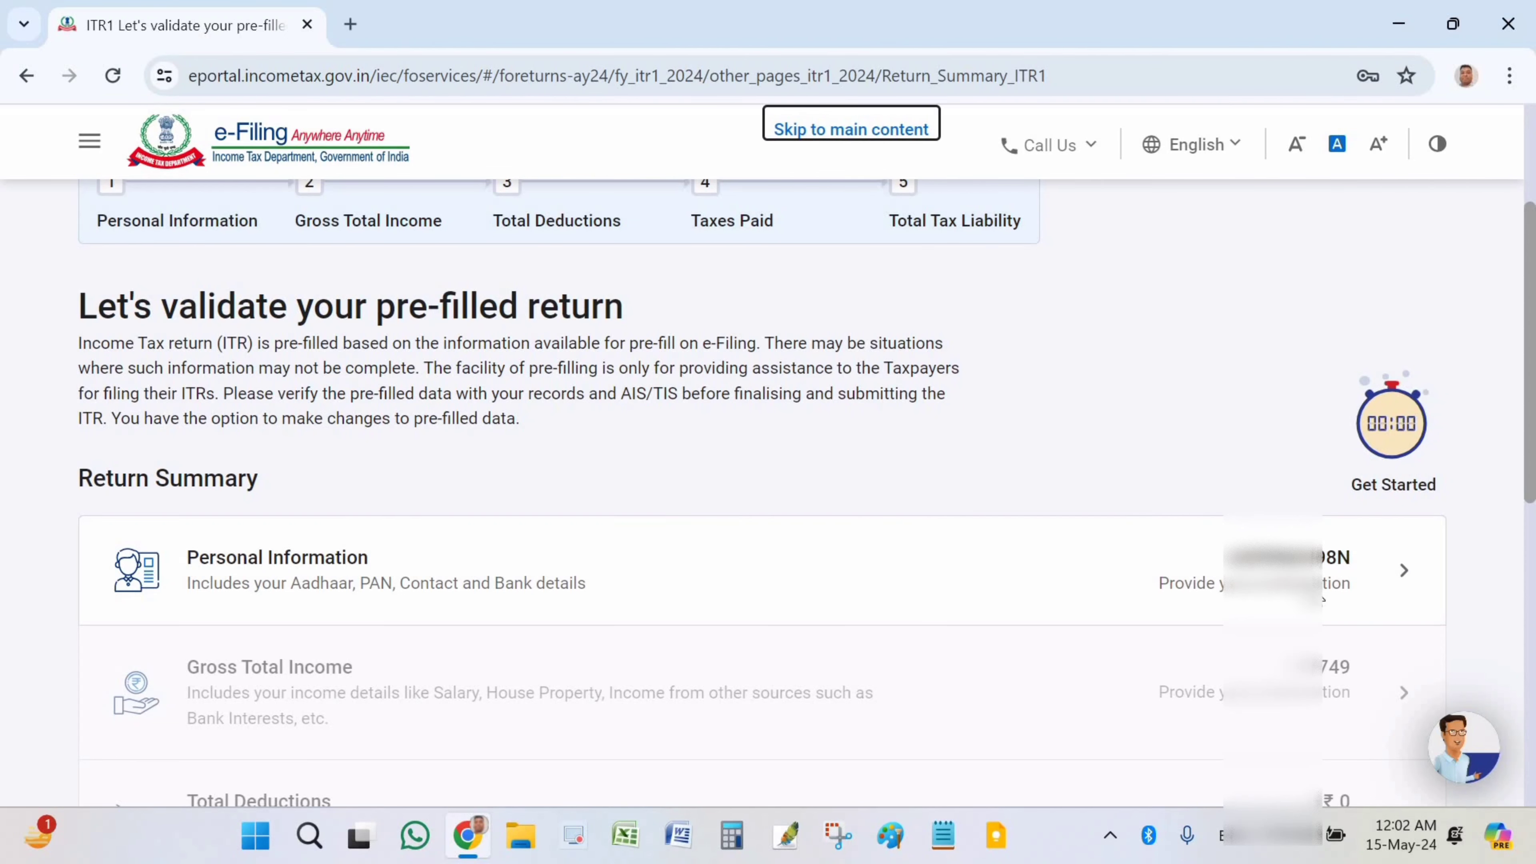
{"action": "left_click", "coordinate": [1400, 578]}
{"action": "scroll", "coordinate": [768, 484], "scroll_direction": "down", "scroll_amount": 5}
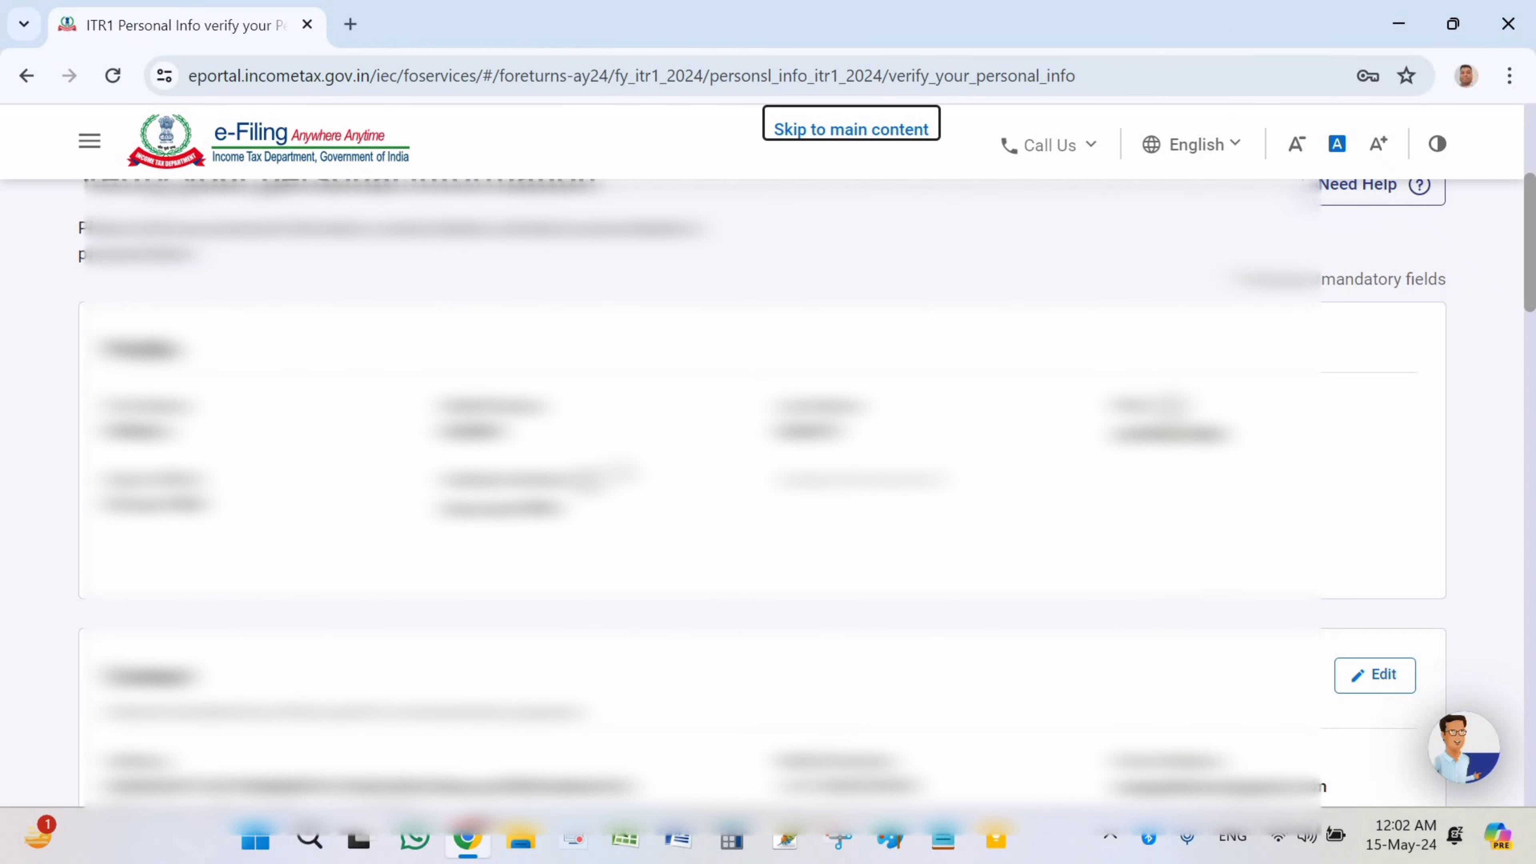
{"action": "scroll", "coordinate": [807, 563], "scroll_direction": "down", "scroll_amount": 2}
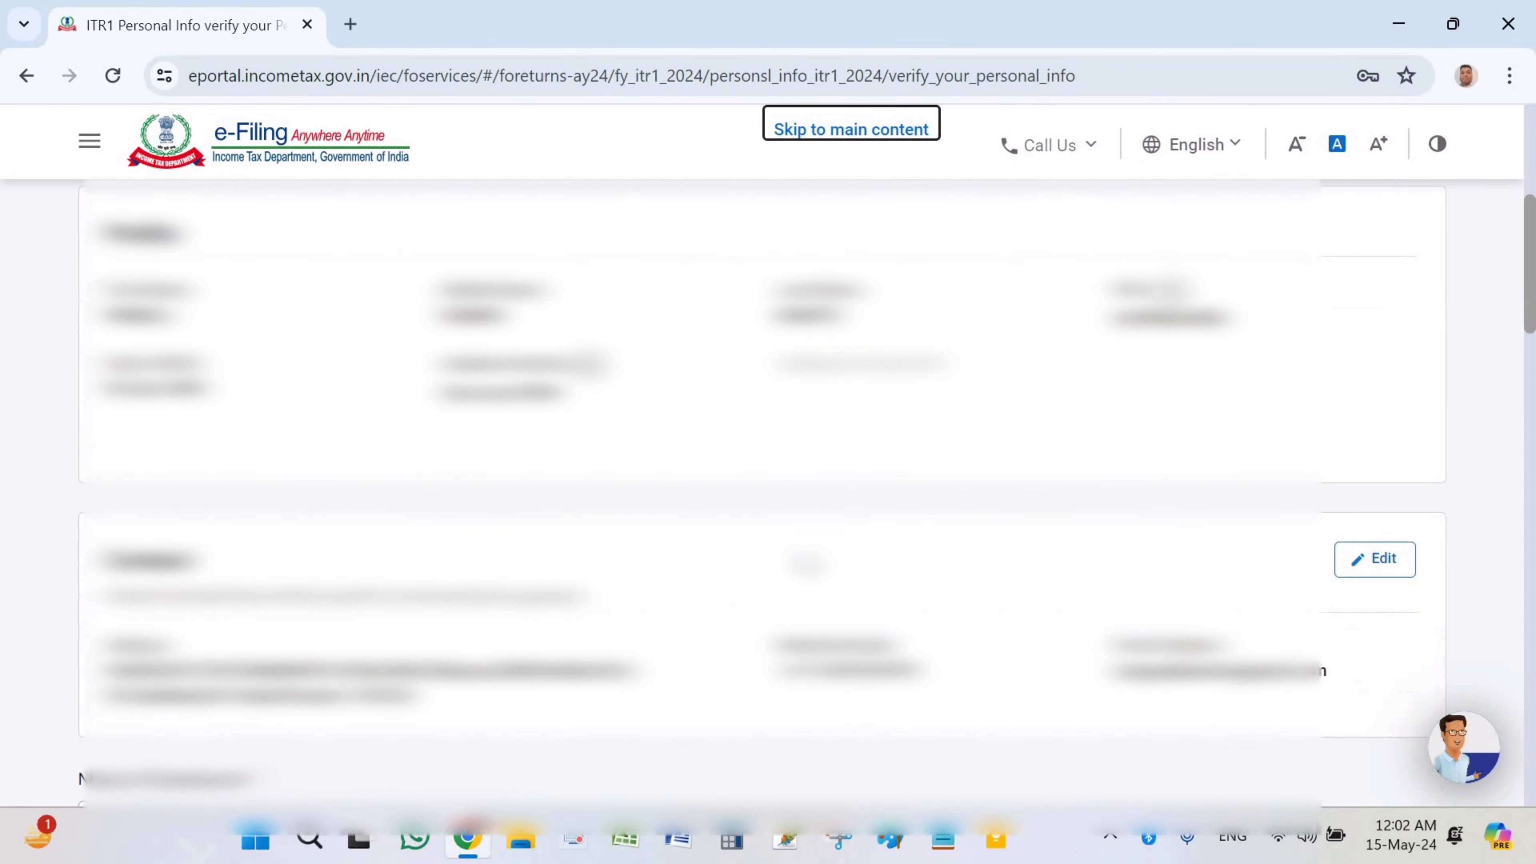
{"action": "scroll", "coordinate": [807, 564], "scroll_direction": "down", "scroll_amount": 4}
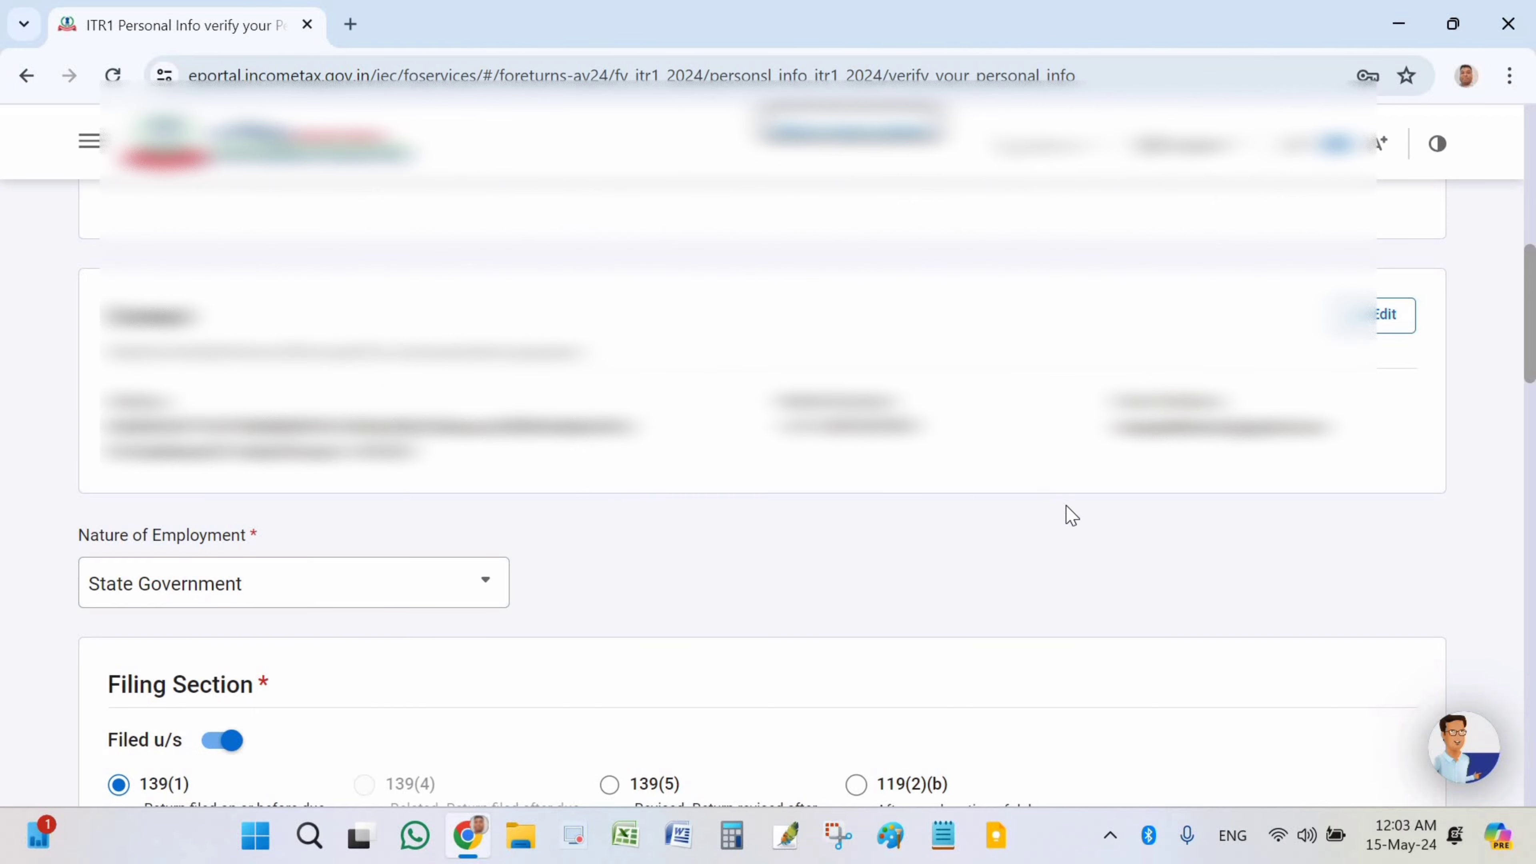
{"action": "scroll", "coordinate": [1070, 515], "scroll_direction": "down", "scroll_amount": 6}
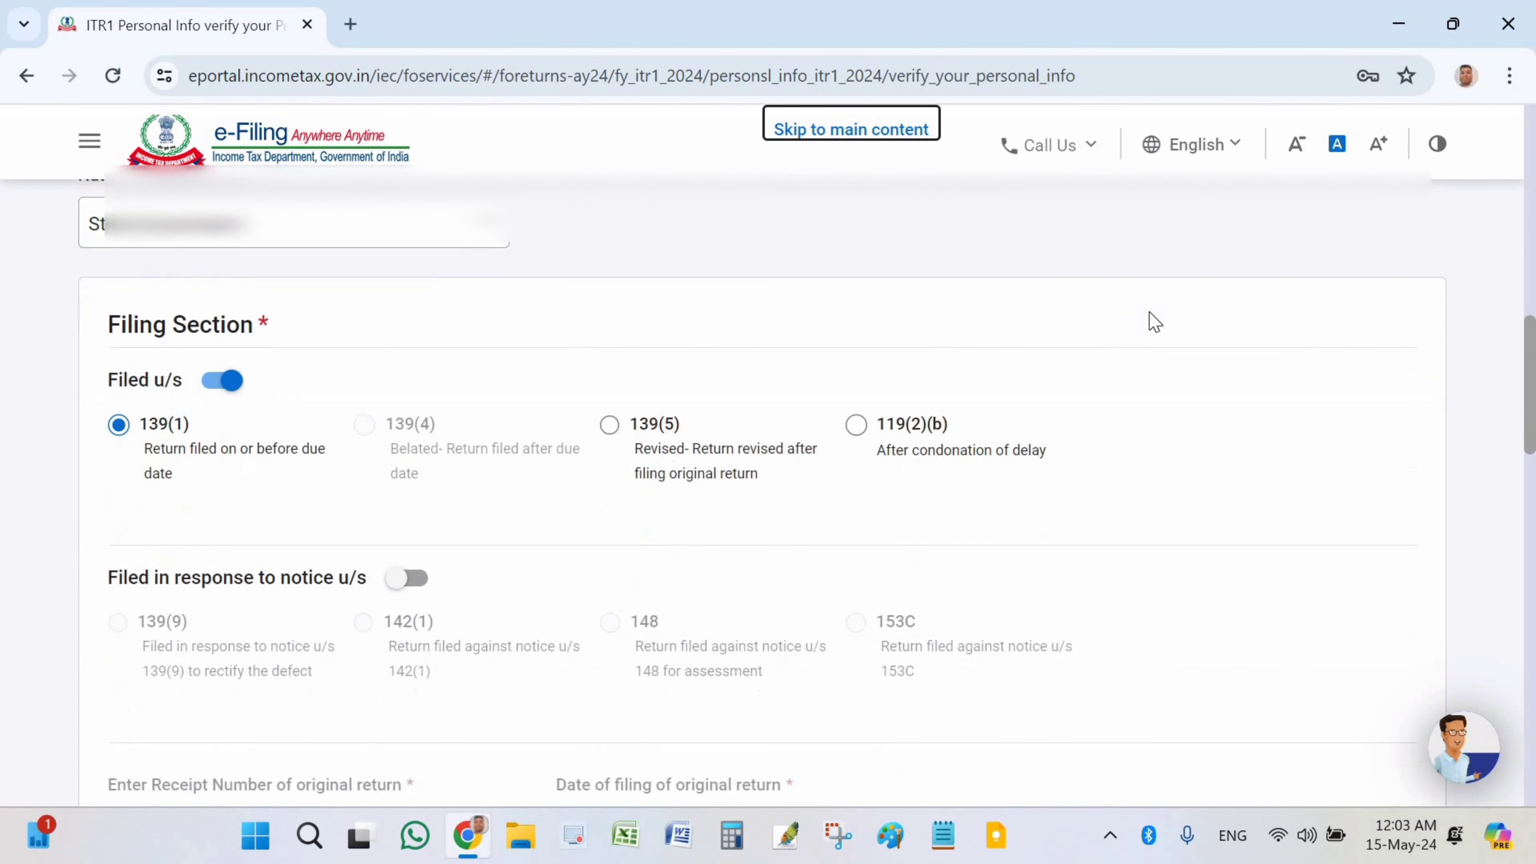
{"action": "scroll", "coordinate": [1129, 321], "scroll_direction": "up", "scroll_amount": 2}
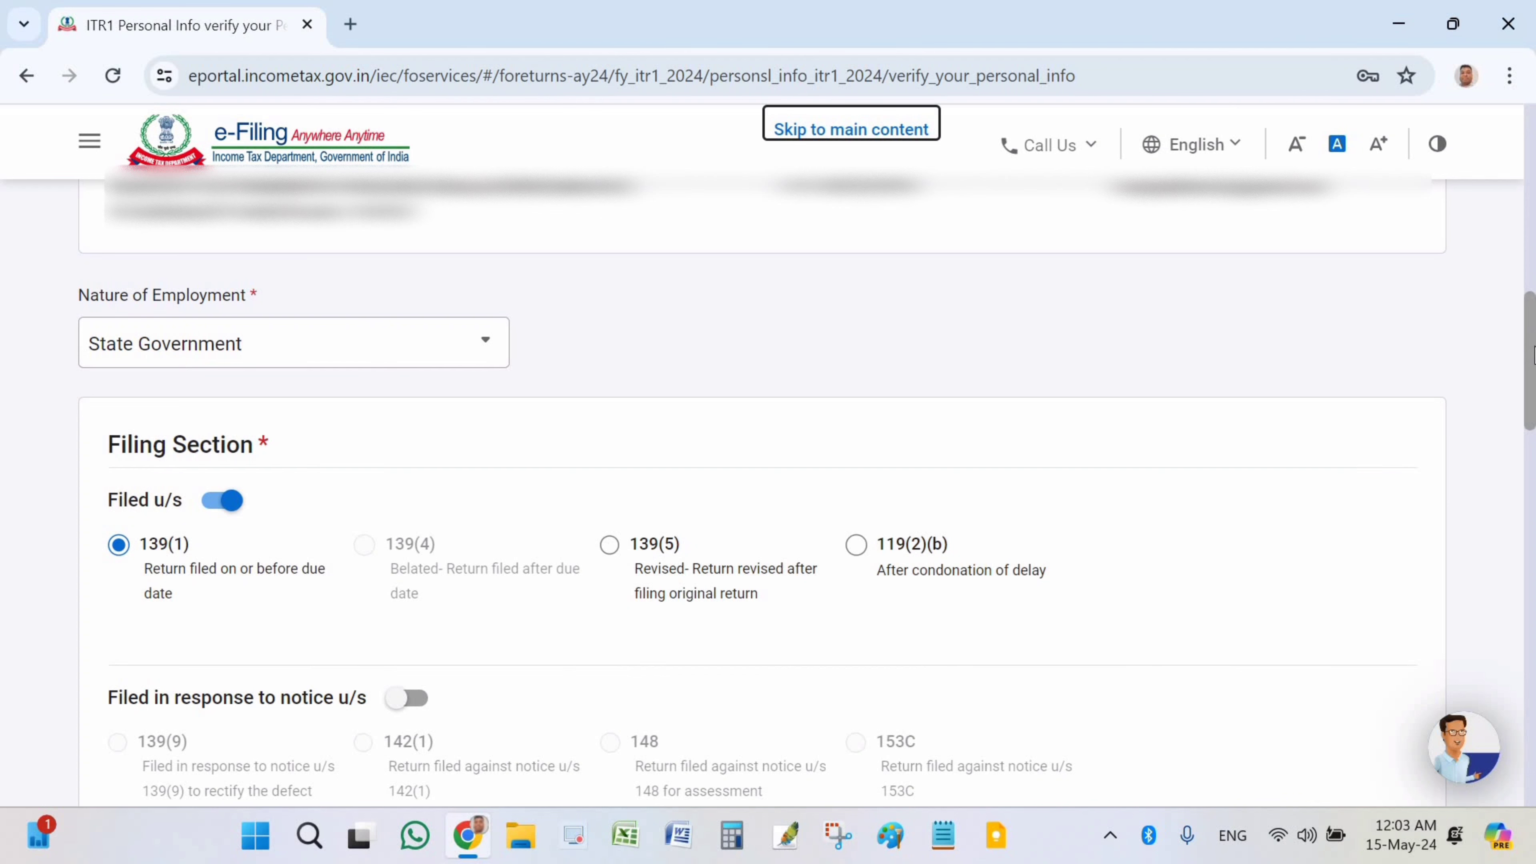
{"action": "left_click_drag", "start_coordinate": [1532, 360], "coordinate": [1532, 366]}
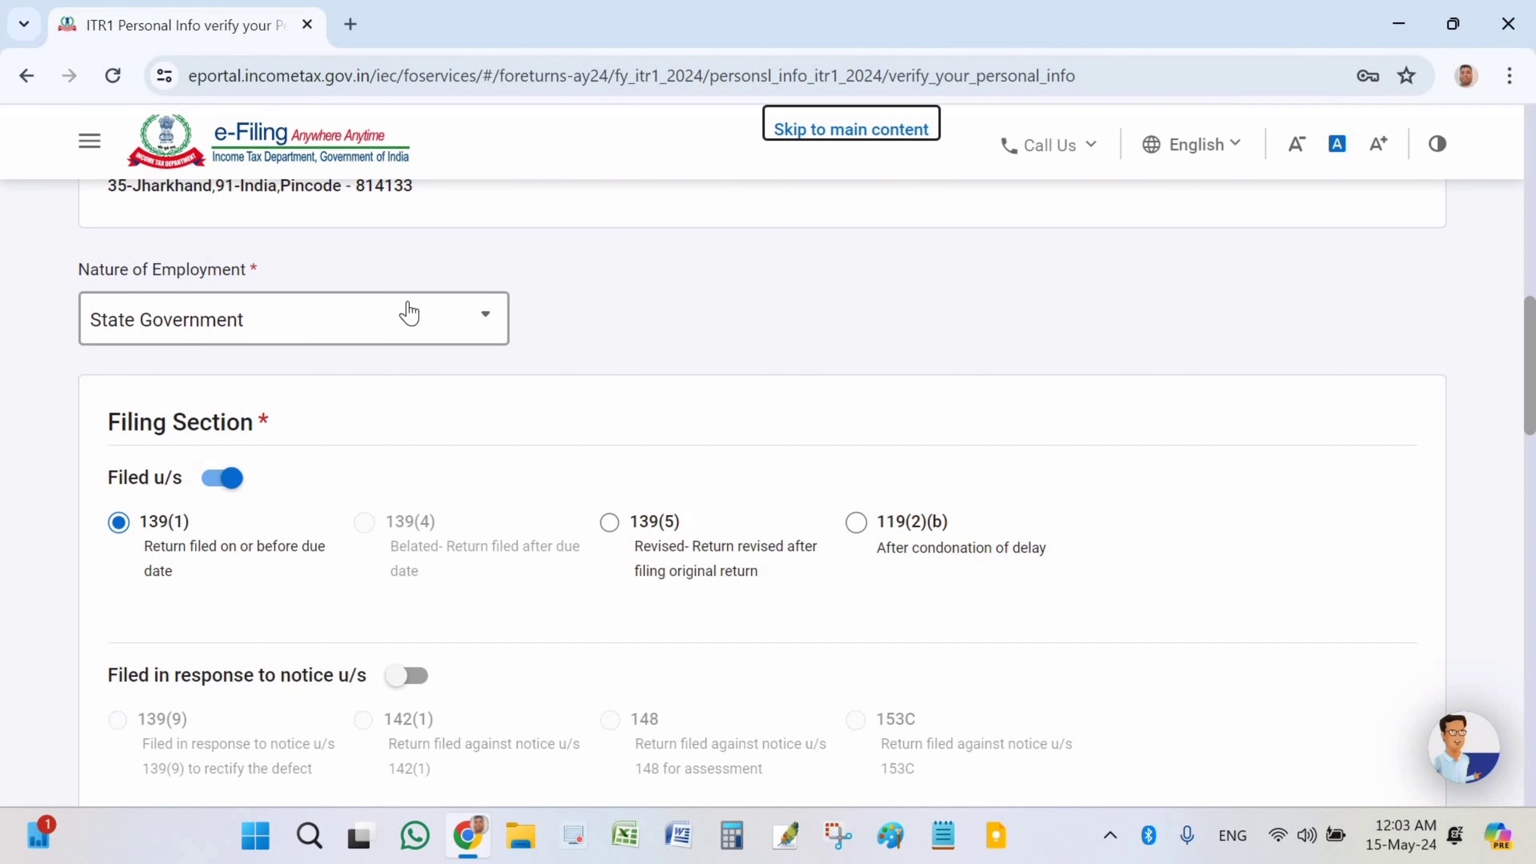
Look through the available Nature of Employment options and close the list with State Government still chosen.
{"action": "left_click", "coordinate": [413, 336]}
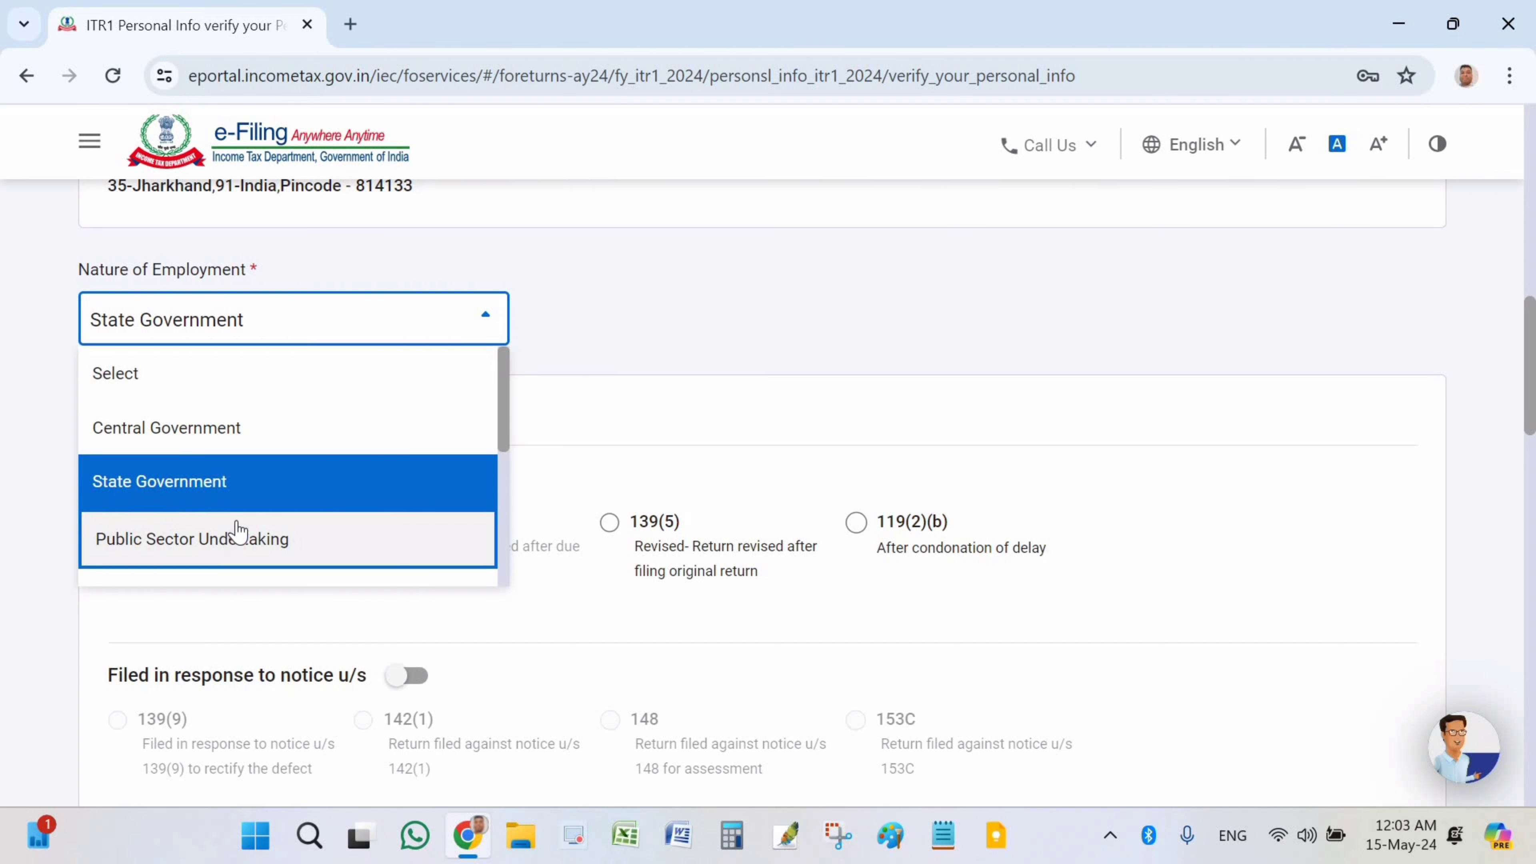
{"action": "scroll", "coordinate": [148, 356], "scroll_direction": "down", "scroll_amount": 2}
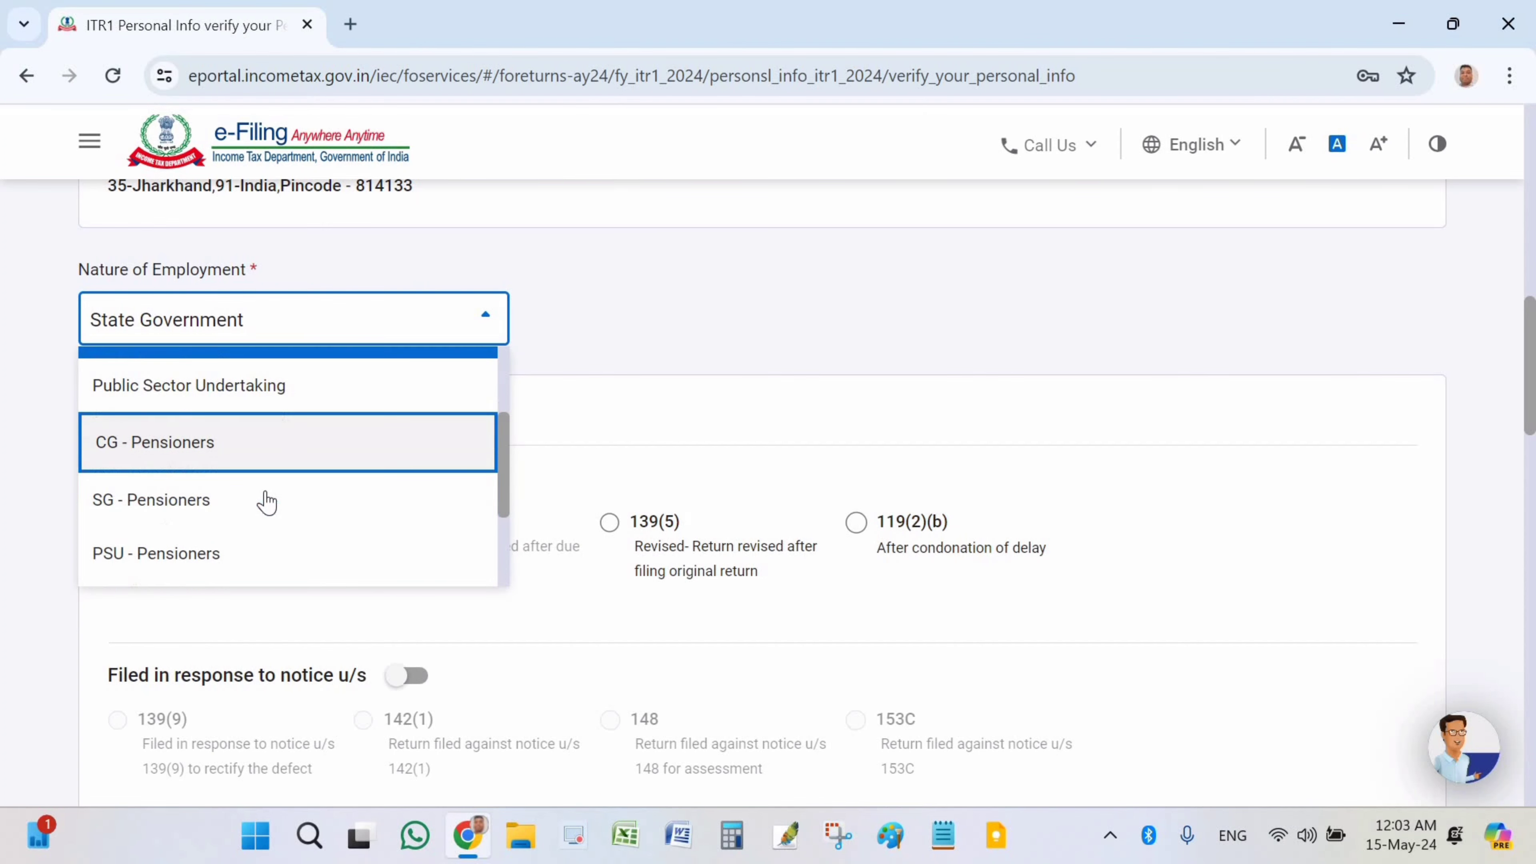
{"action": "scroll", "coordinate": [182, 484], "scroll_direction": "down", "scroll_amount": 4}
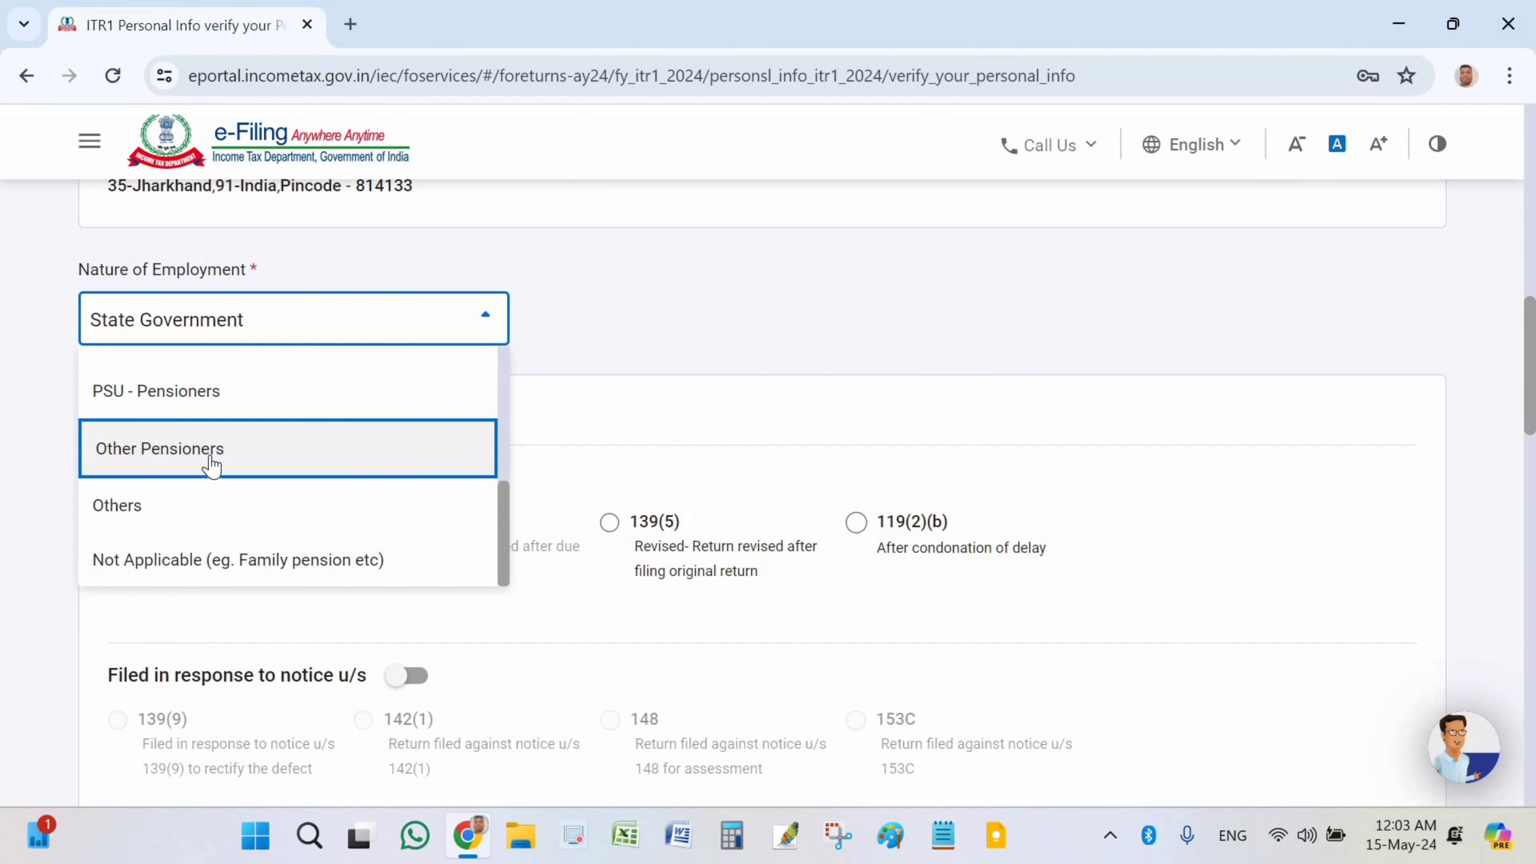
{"action": "scroll", "coordinate": [260, 472], "scroll_direction": "up", "scroll_amount": 5}
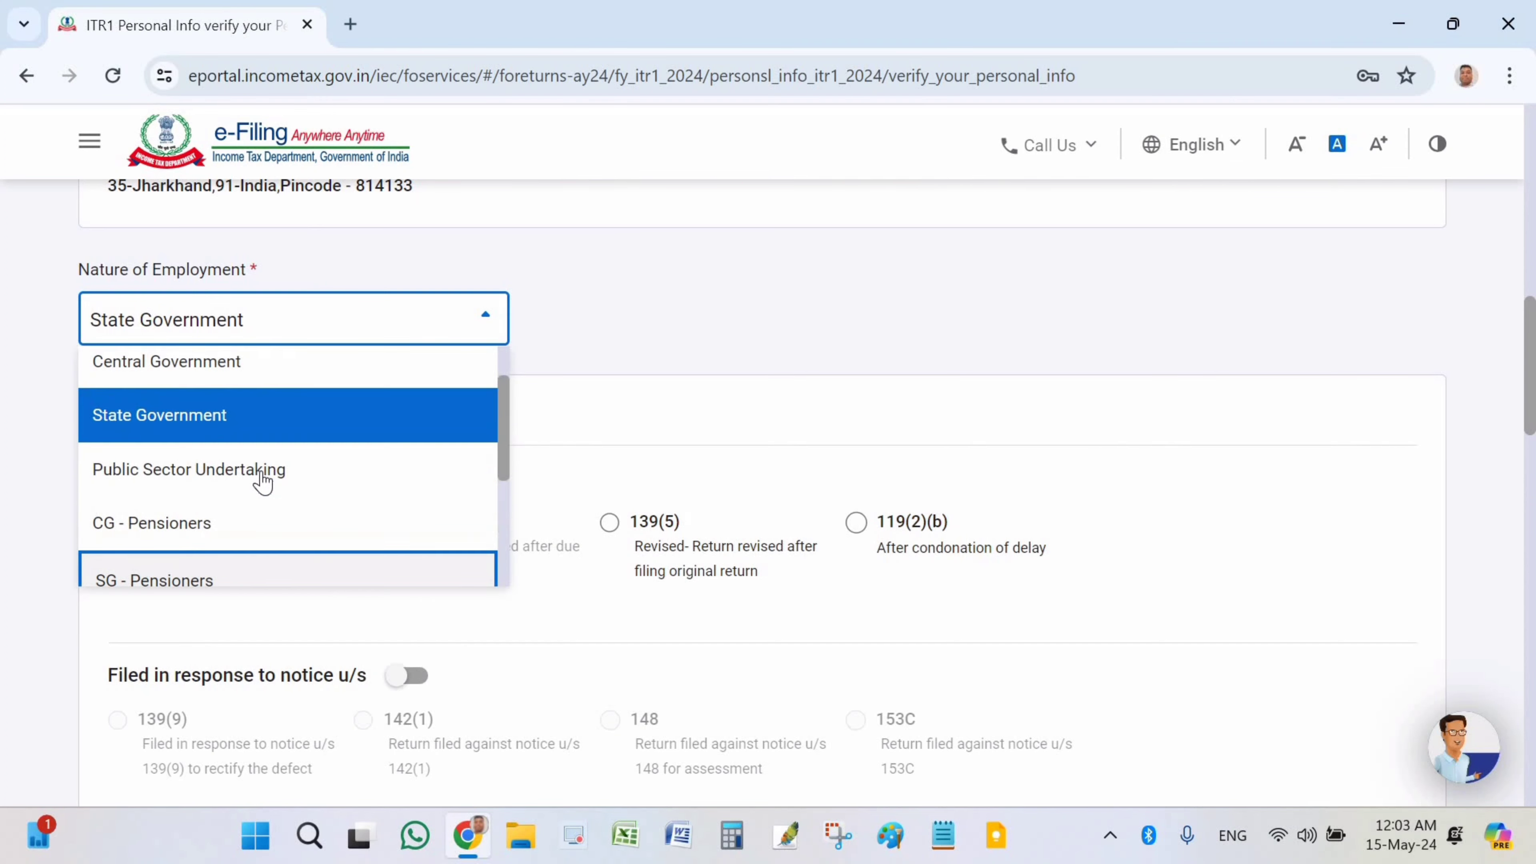
{"action": "scroll", "coordinate": [139, 529], "scroll_direction": "down", "scroll_amount": 4}
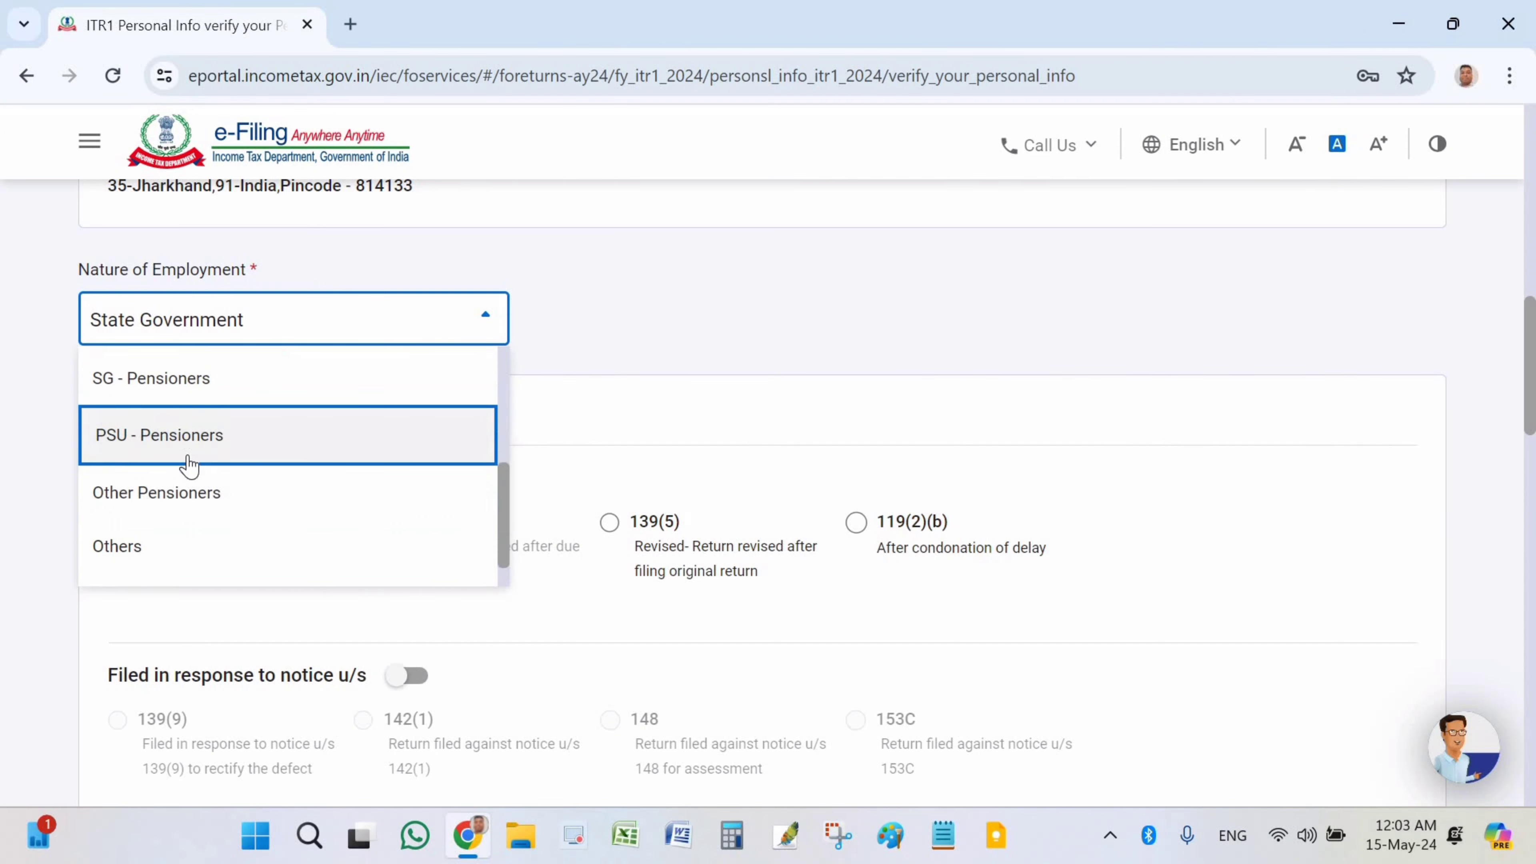
{"action": "scroll", "coordinate": [188, 466], "scroll_direction": "down", "scroll_amount": 1}
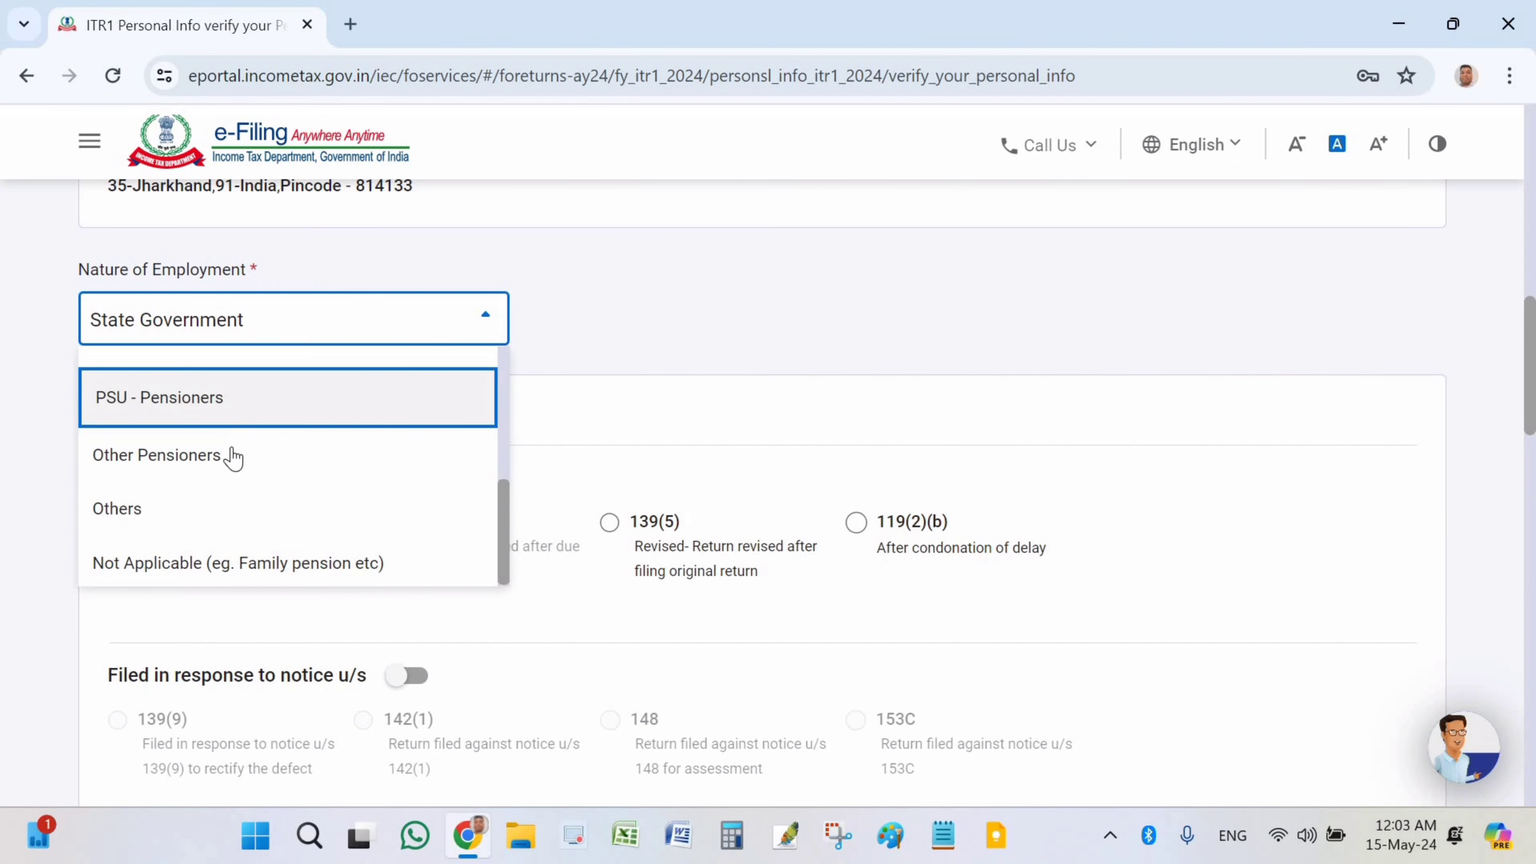
{"action": "scroll", "coordinate": [161, 435], "scroll_direction": "up", "scroll_amount": 3}
{"action": "scroll", "coordinate": [236, 363], "scroll_direction": "up", "scroll_amount": 3}
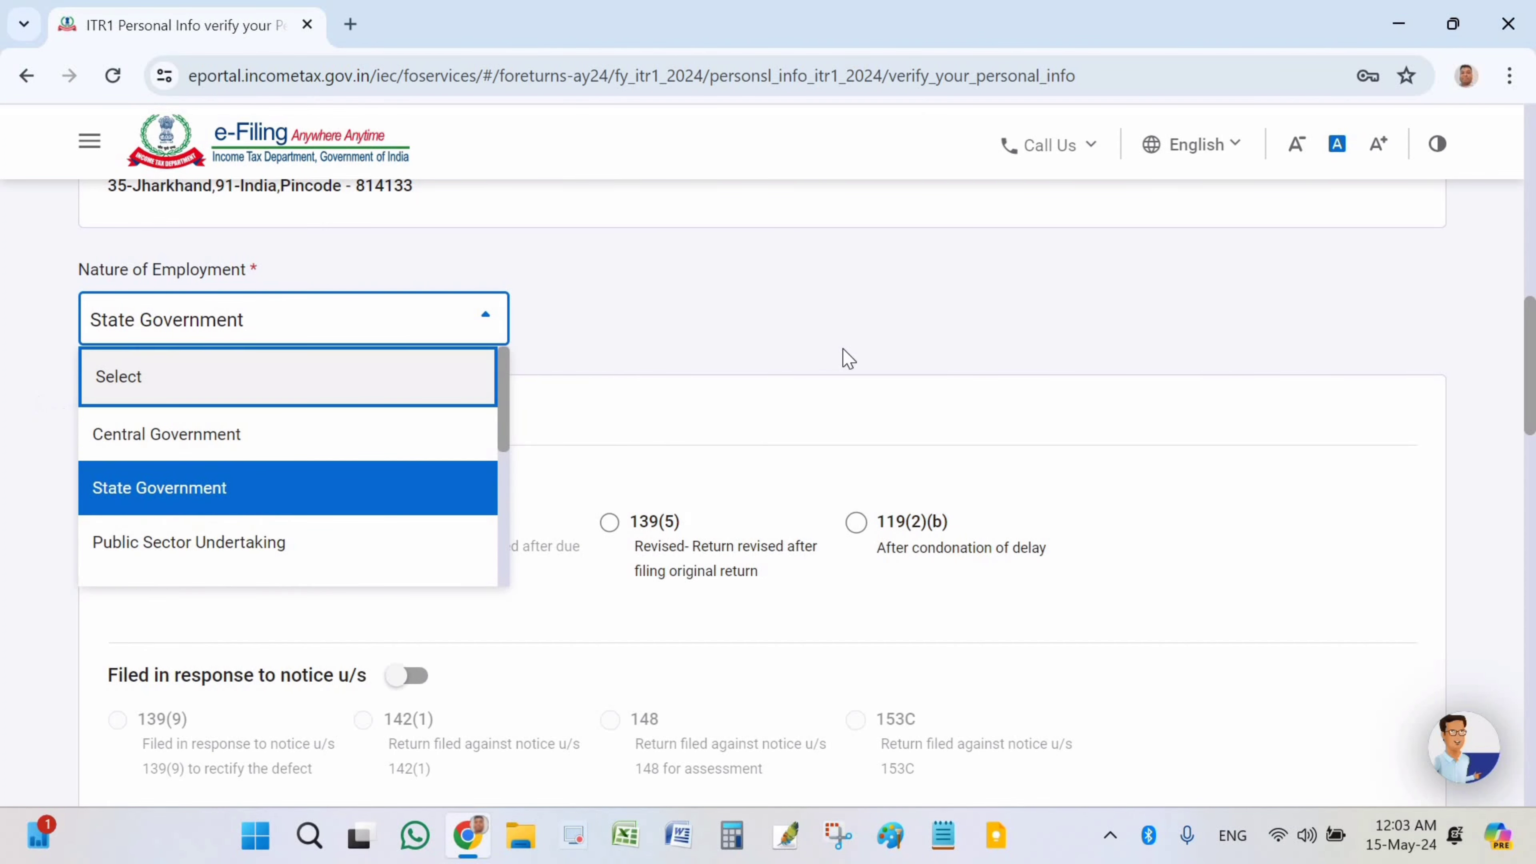
{"action": "left_click", "coordinate": [96, 344]}
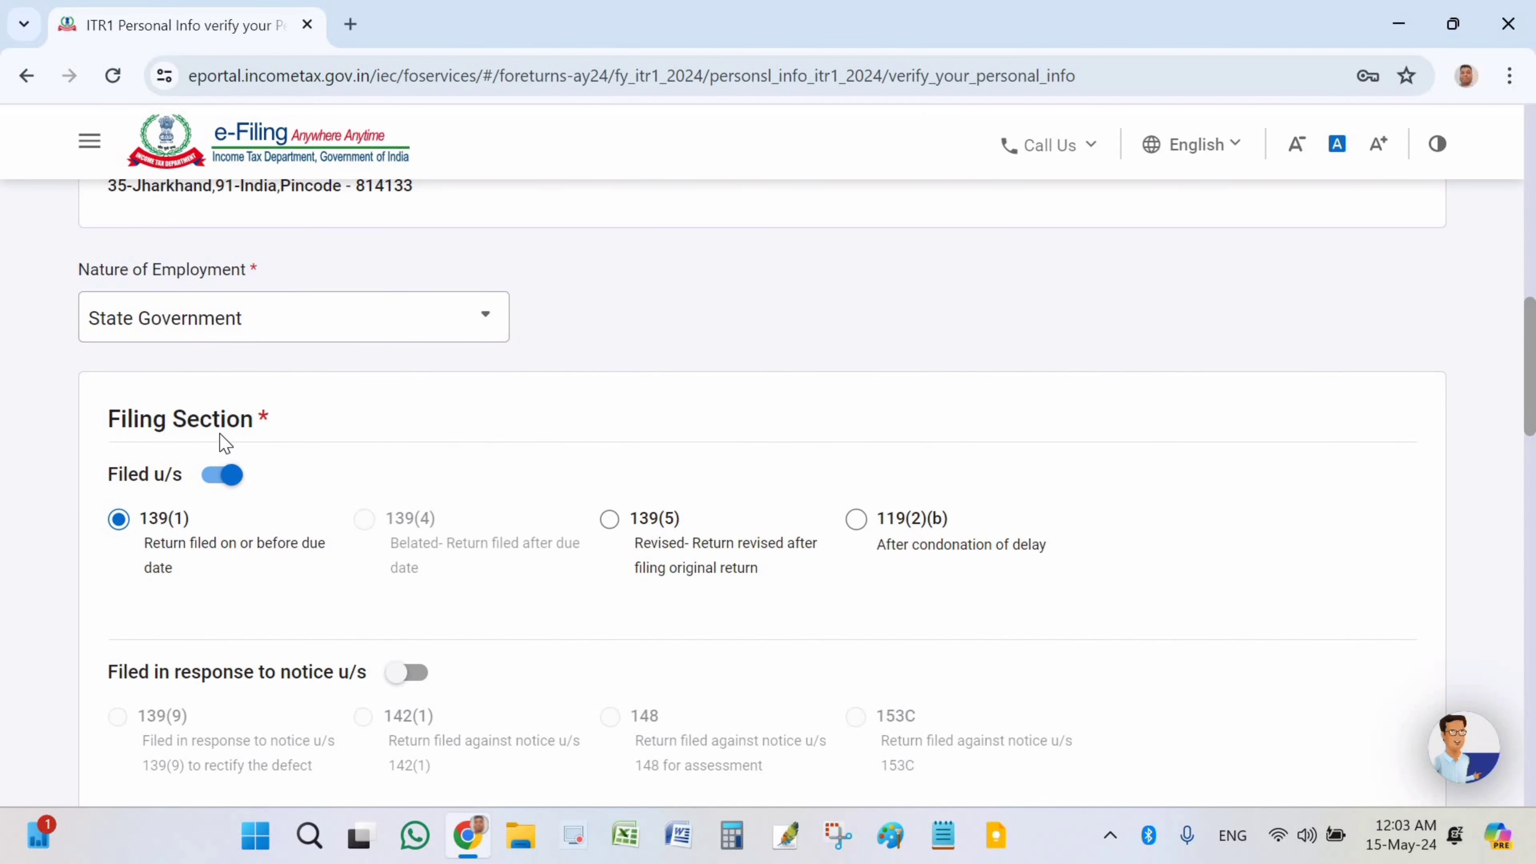
Answer Yes to opting out of the new tax regime u/s 115BAC(6), after reviewing the filing section.
{"action": "scroll", "coordinate": [121, 418], "scroll_direction": "down", "scroll_amount": 2}
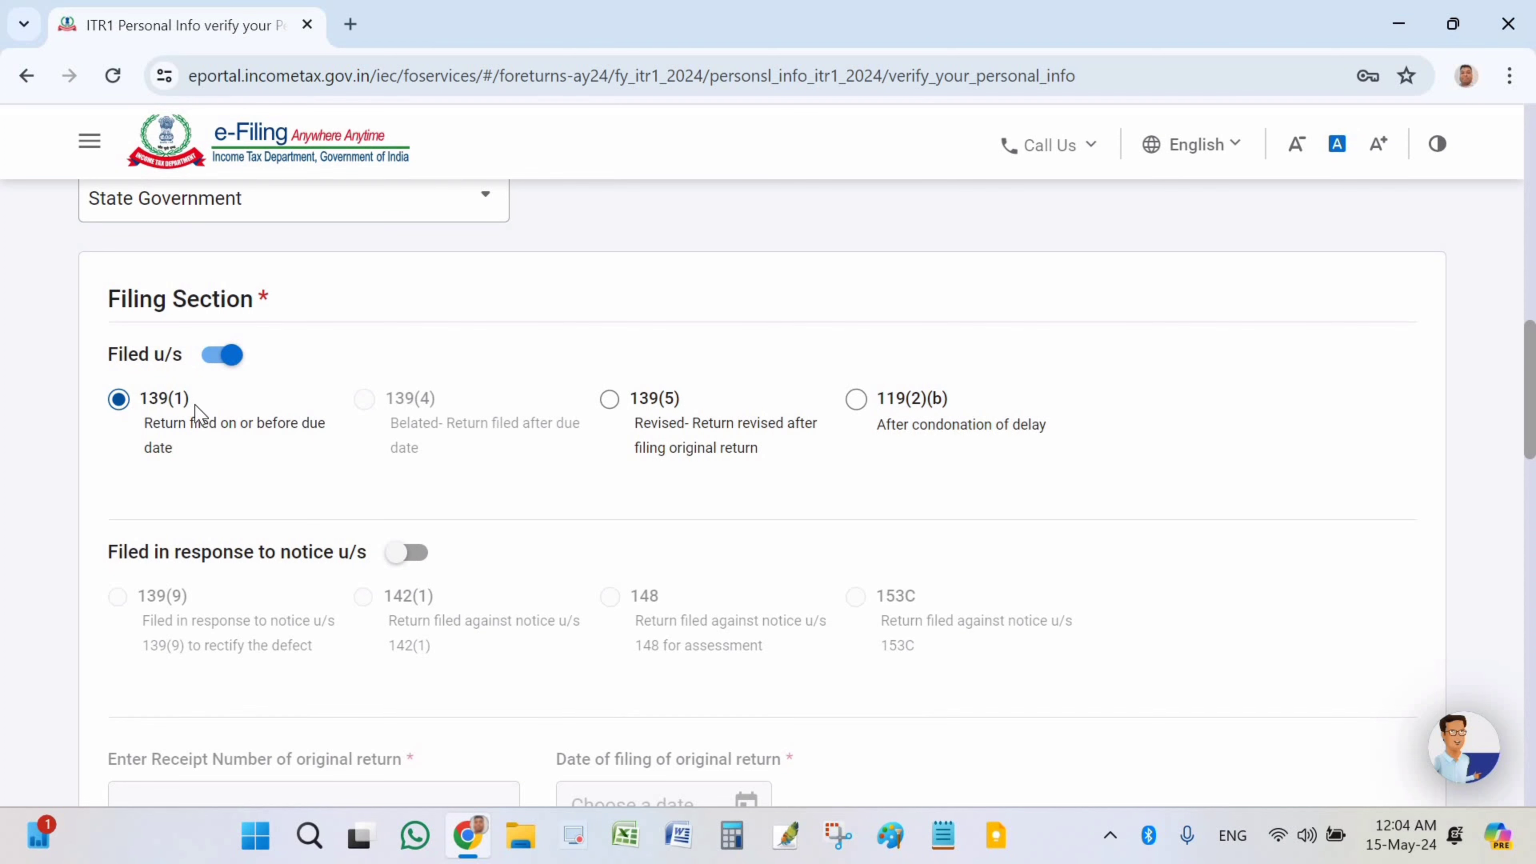
{"action": "scroll", "coordinate": [248, 414], "scroll_direction": "down", "scroll_amount": 2}
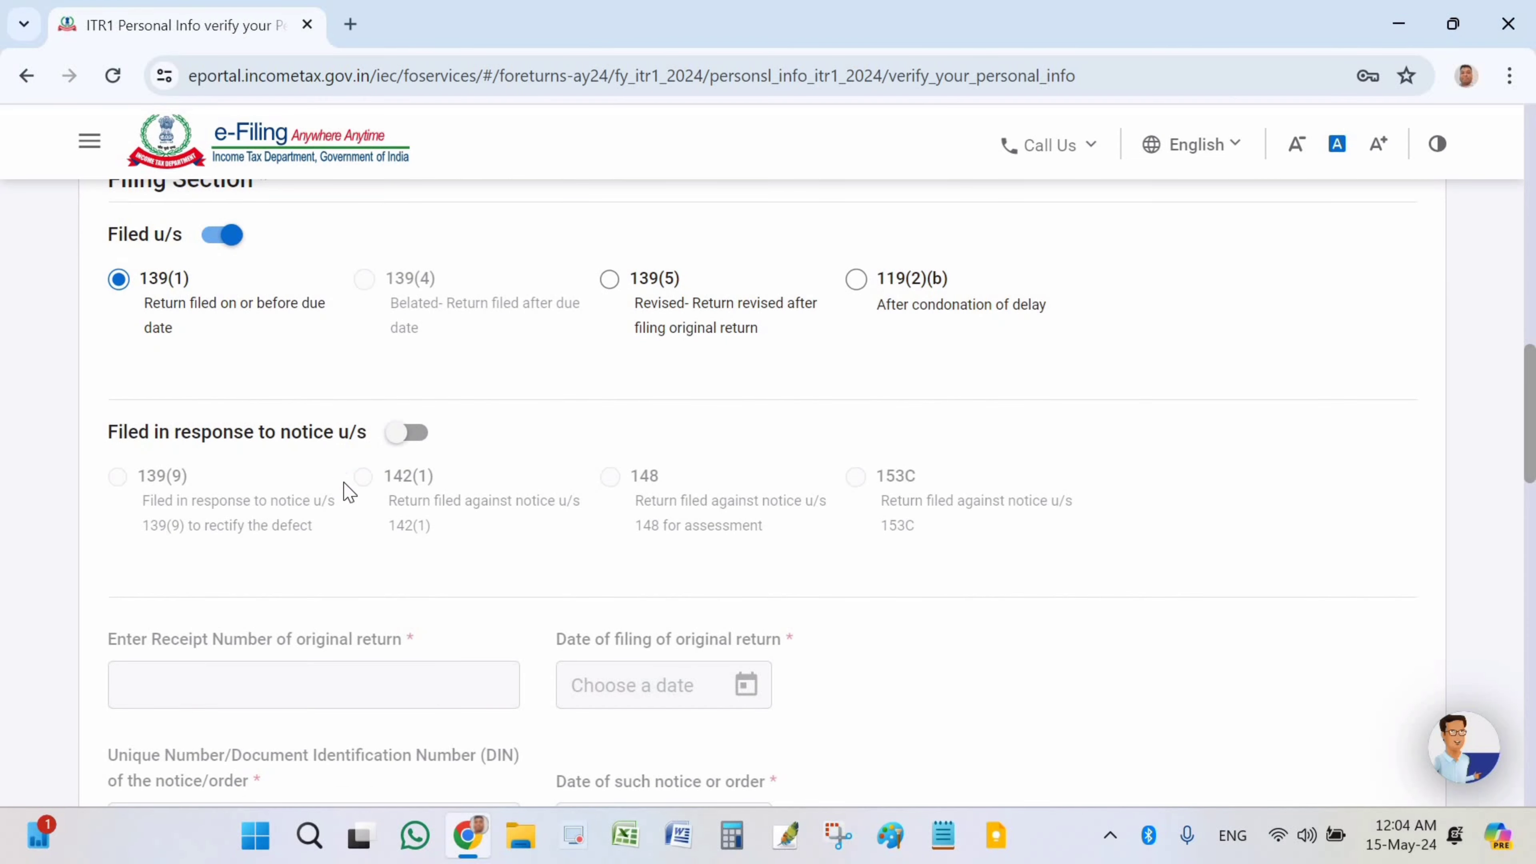
{"action": "scroll", "coordinate": [342, 490], "scroll_direction": "down", "scroll_amount": 8}
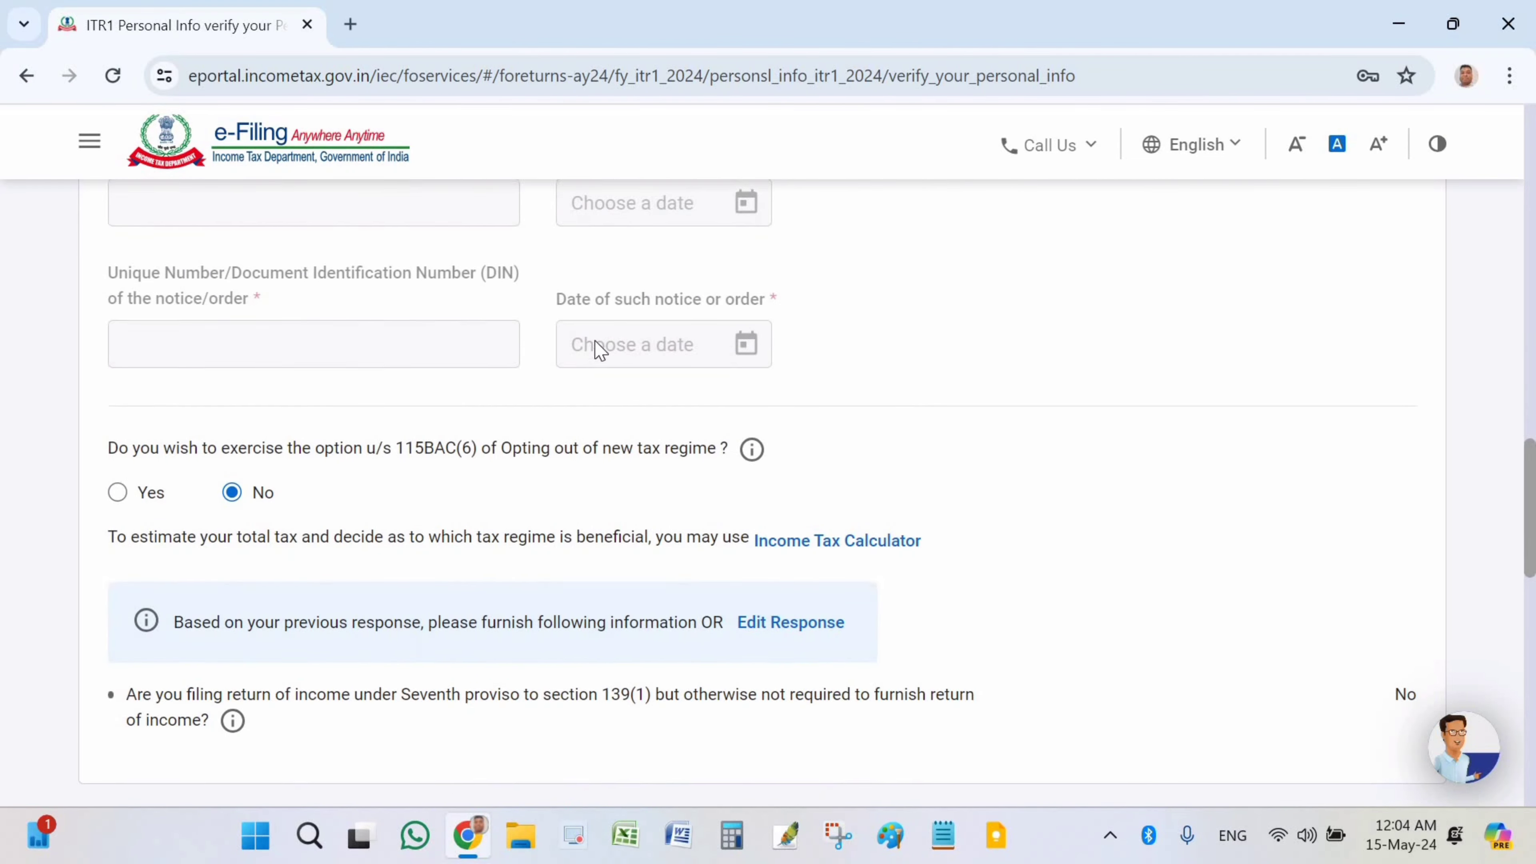
{"action": "scroll", "coordinate": [607, 348], "scroll_direction": "down", "scroll_amount": 2}
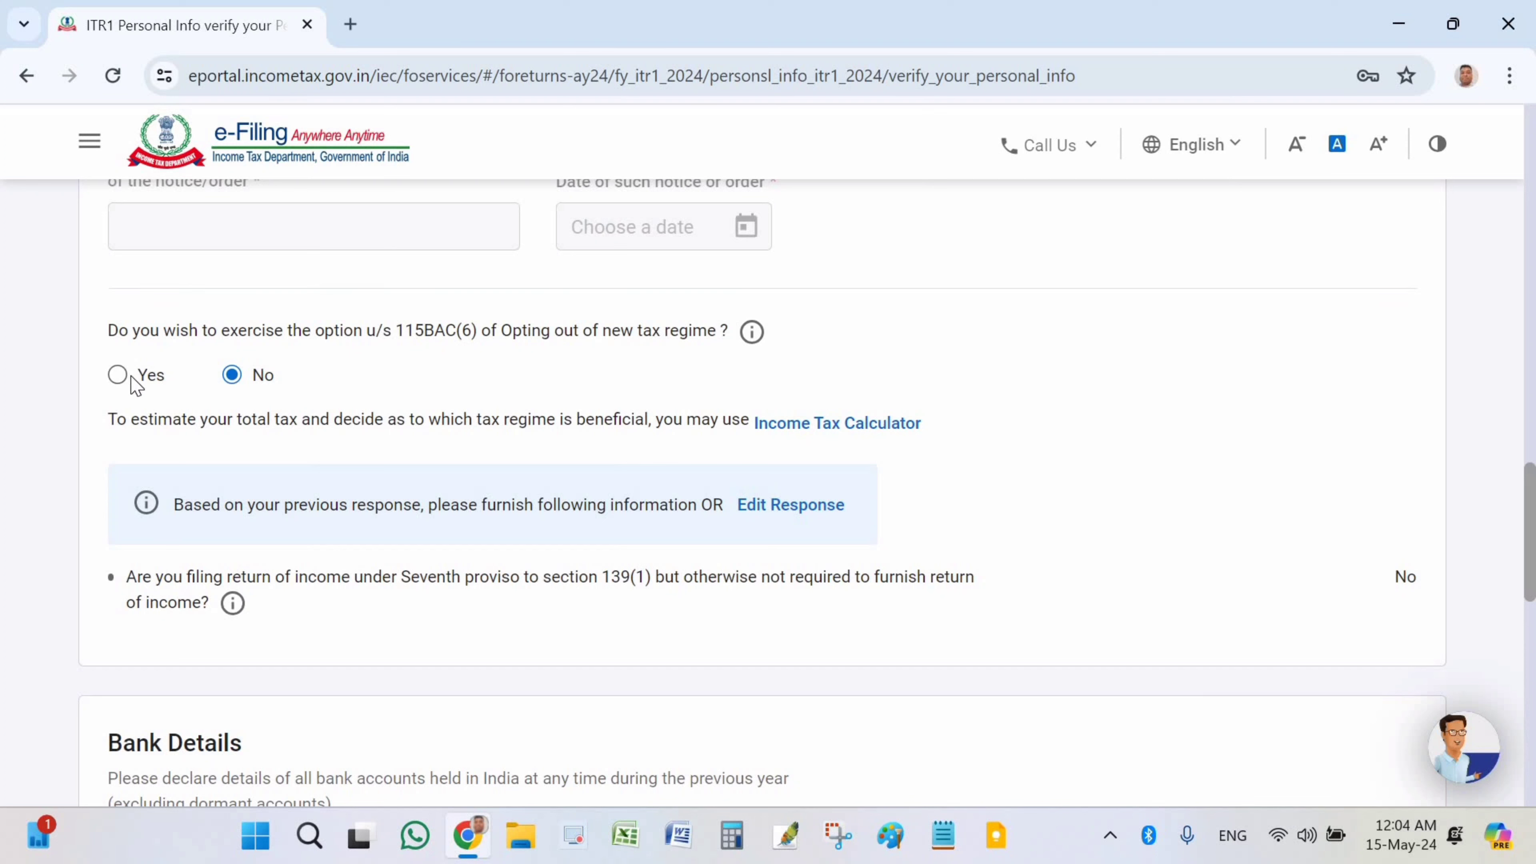
{"action": "key", "text": "Left"}
Review the declared bank accounts in Bank Details and confirm the Personal Information section.
{"action": "scroll", "coordinate": [583, 550], "scroll_direction": "down", "scroll_amount": 2}
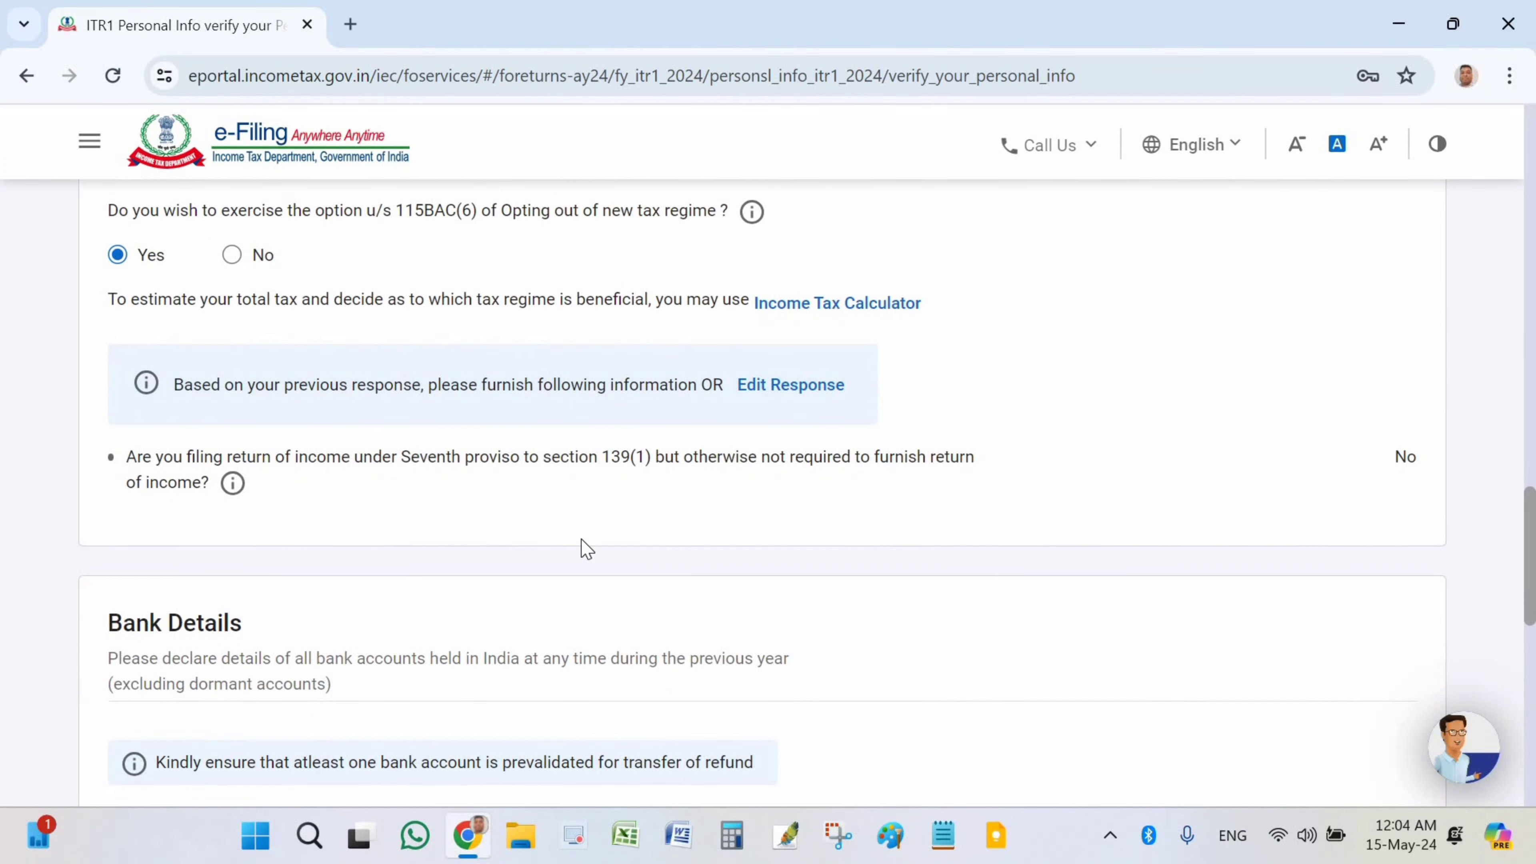
{"action": "scroll", "coordinate": [579, 553], "scroll_direction": "down", "scroll_amount": 2}
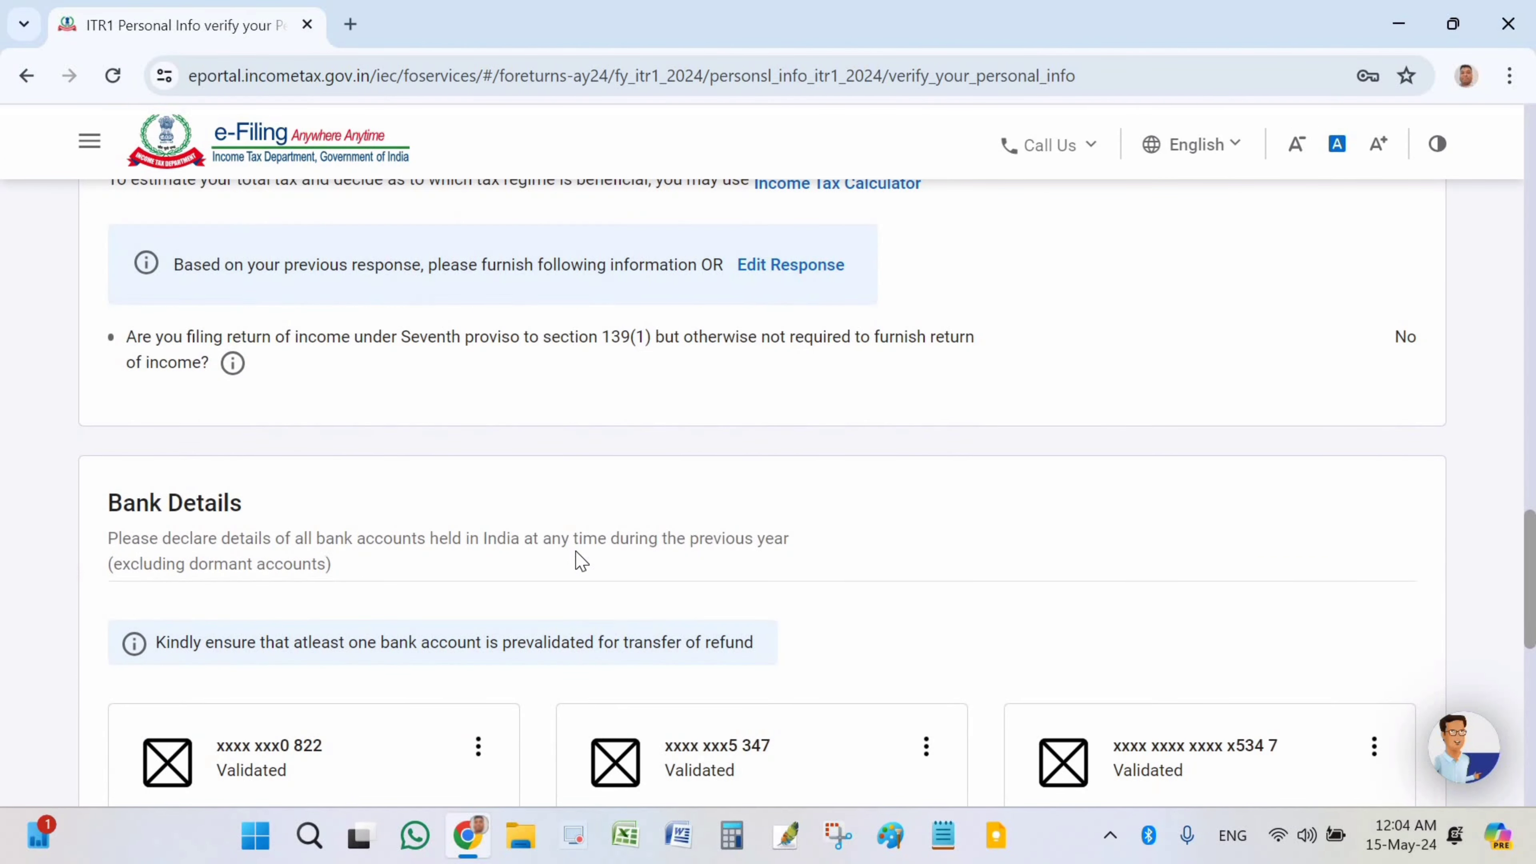
{"action": "scroll", "coordinate": [578, 559], "scroll_direction": "down", "scroll_amount": 2}
{"action": "scroll", "coordinate": [579, 559], "scroll_direction": "down", "scroll_amount": 4}
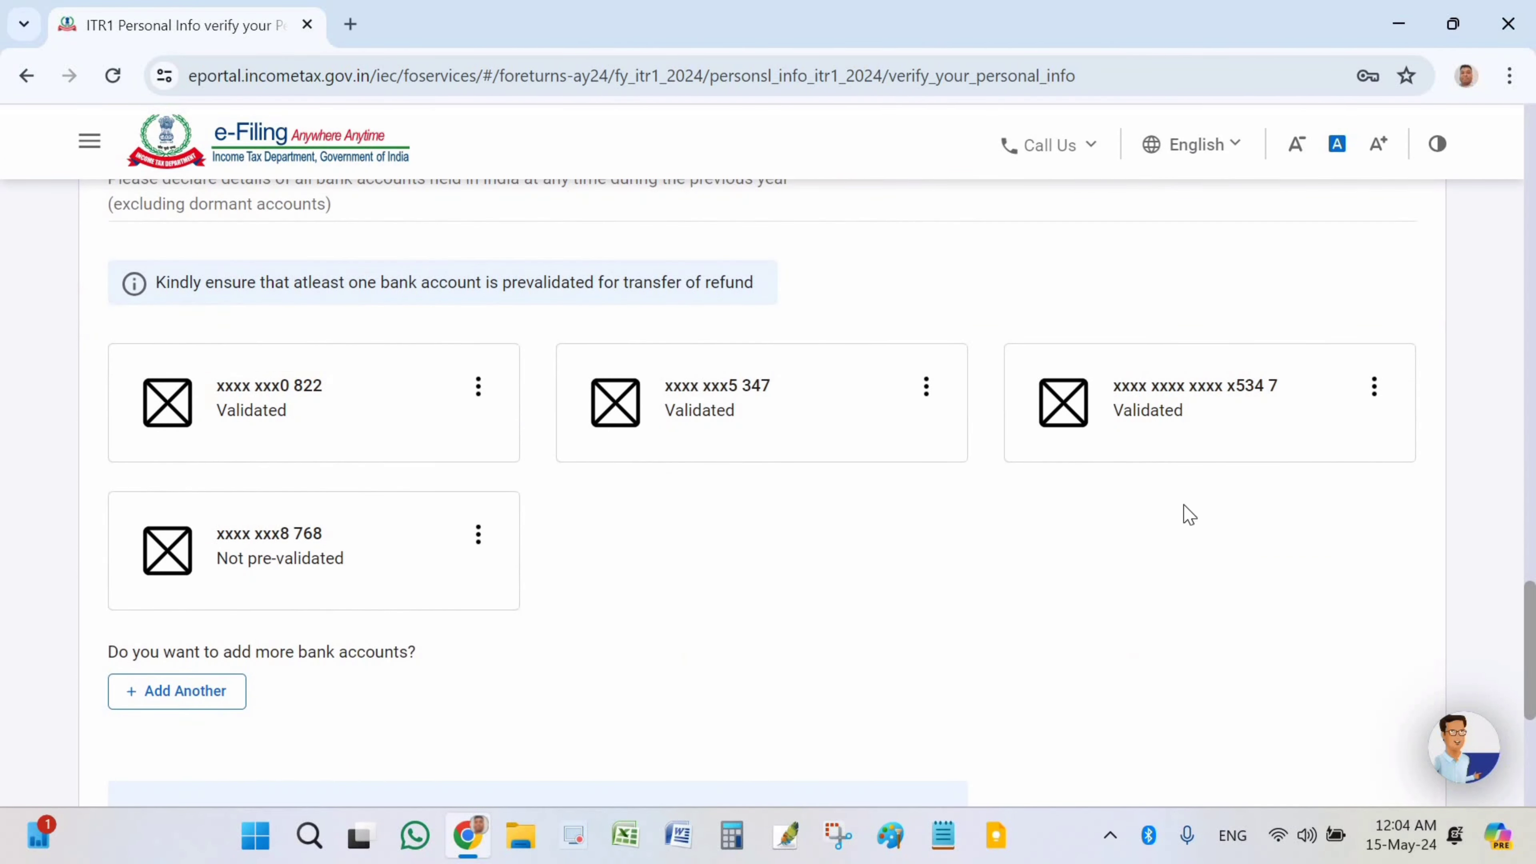
{"action": "scroll", "coordinate": [581, 505], "scroll_direction": "up", "scroll_amount": 2}
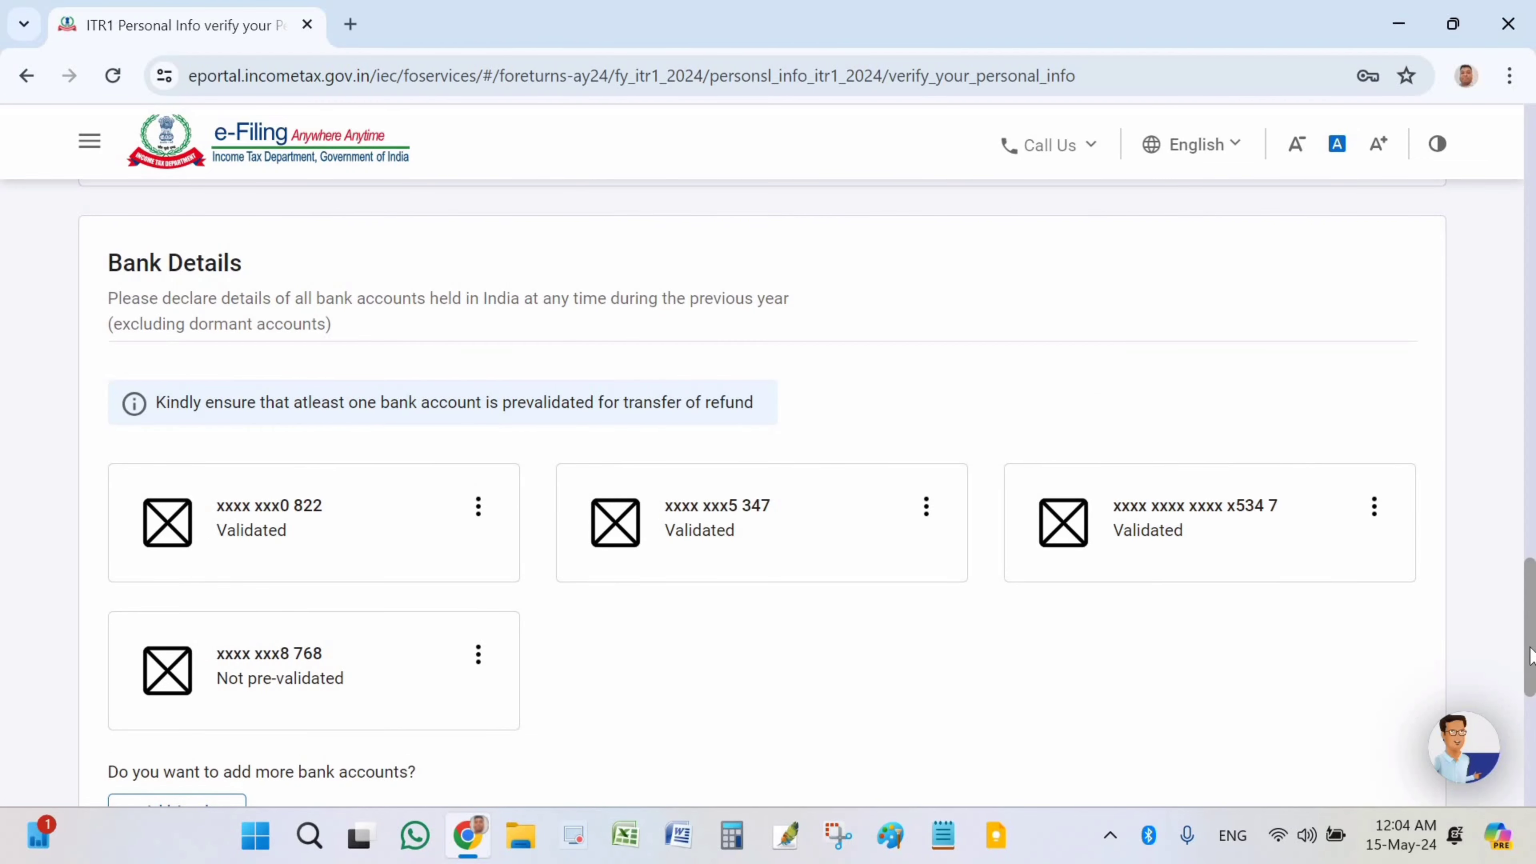
{"action": "scroll", "coordinate": [742, 301], "scroll_direction": "down", "scroll_amount": 5}
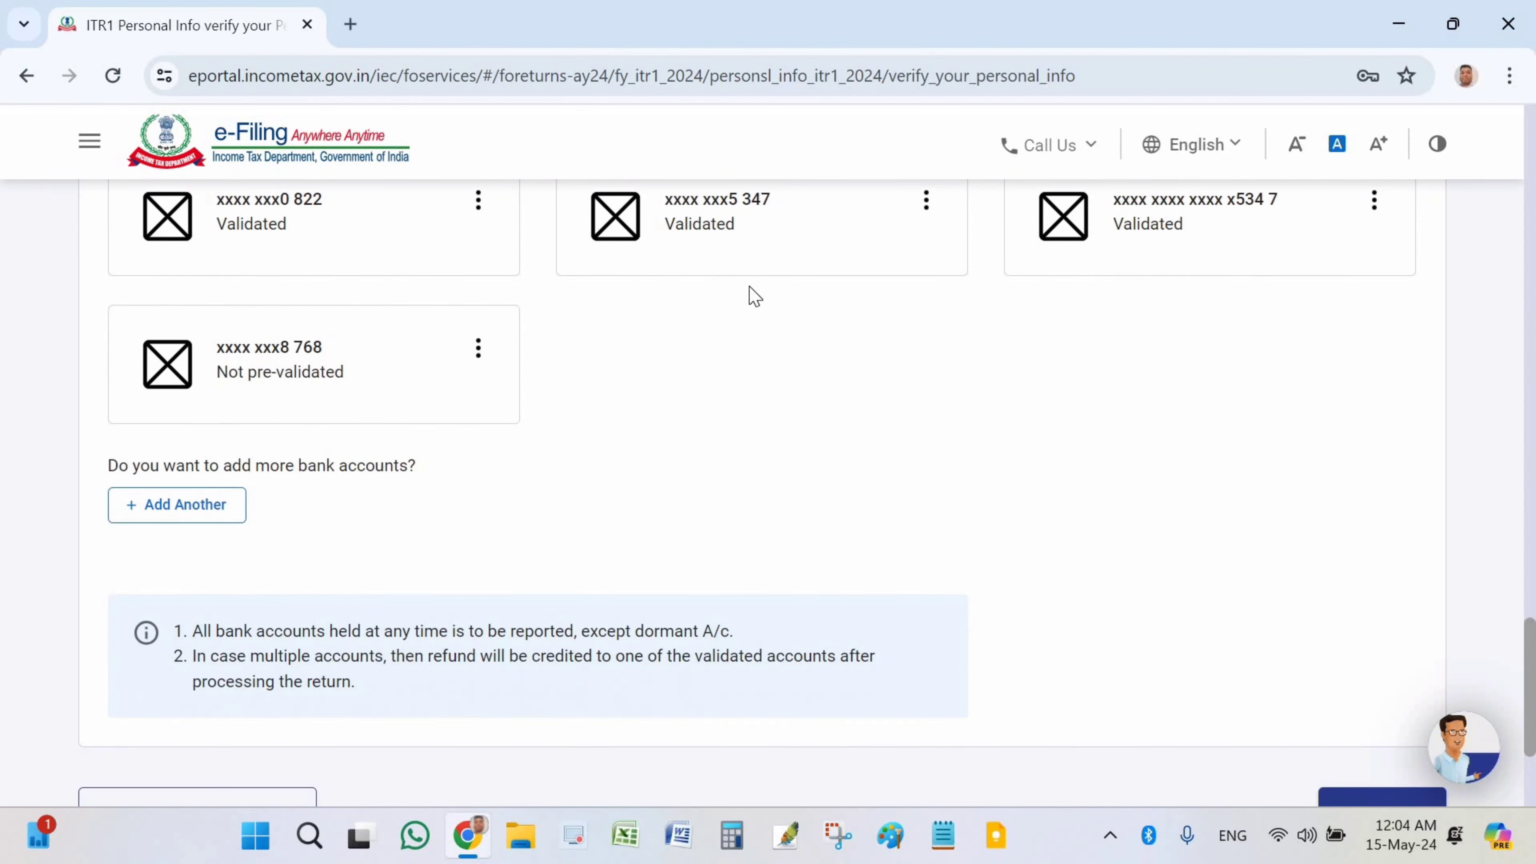
{"action": "left_click", "coordinate": [178, 518]}
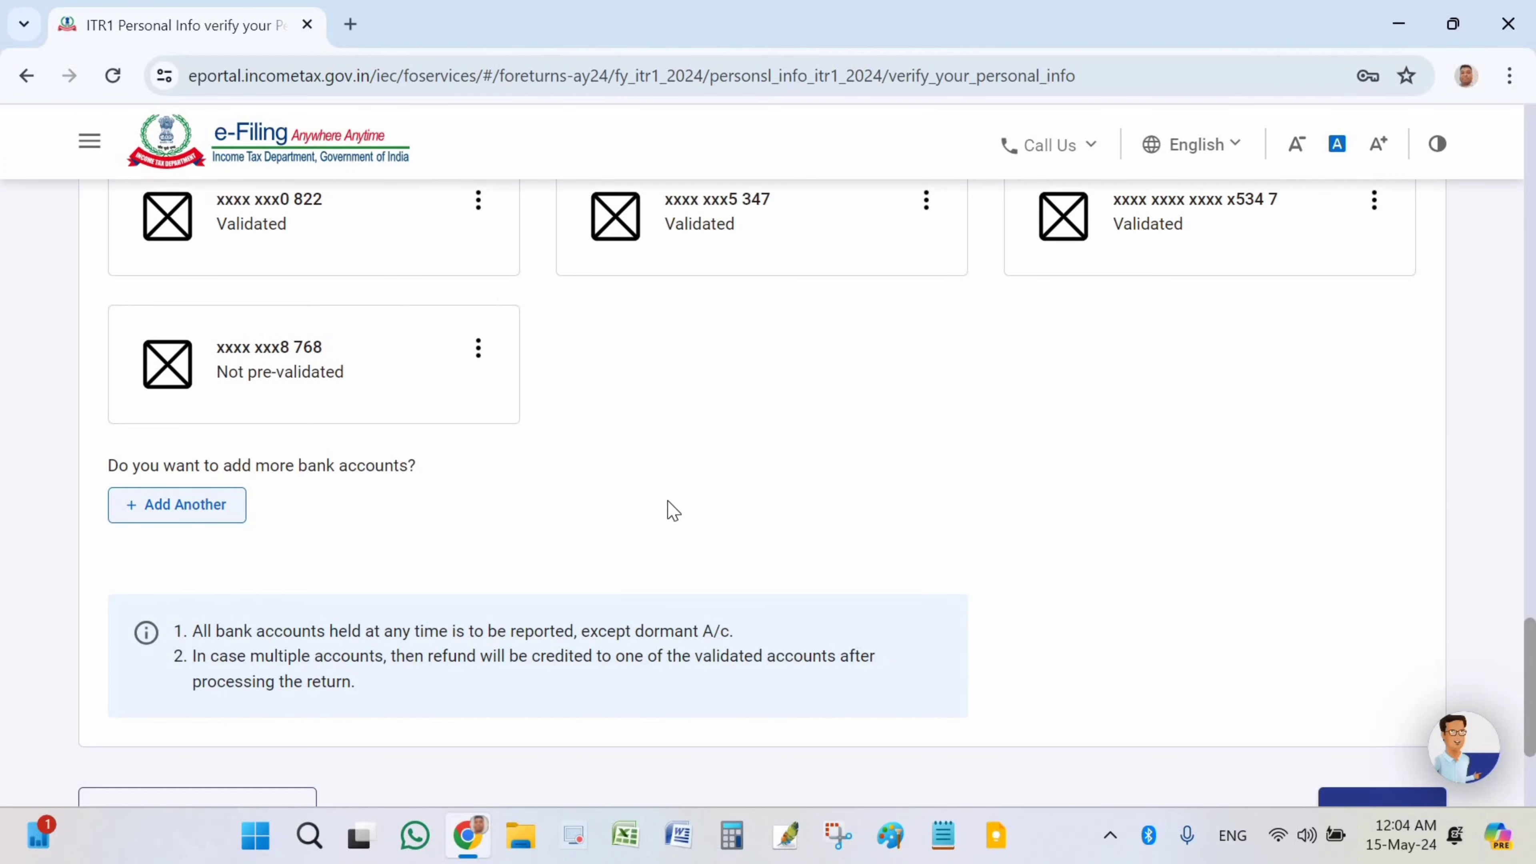
{"action": "scroll", "coordinate": [677, 514], "scroll_direction": "down", "scroll_amount": 2}
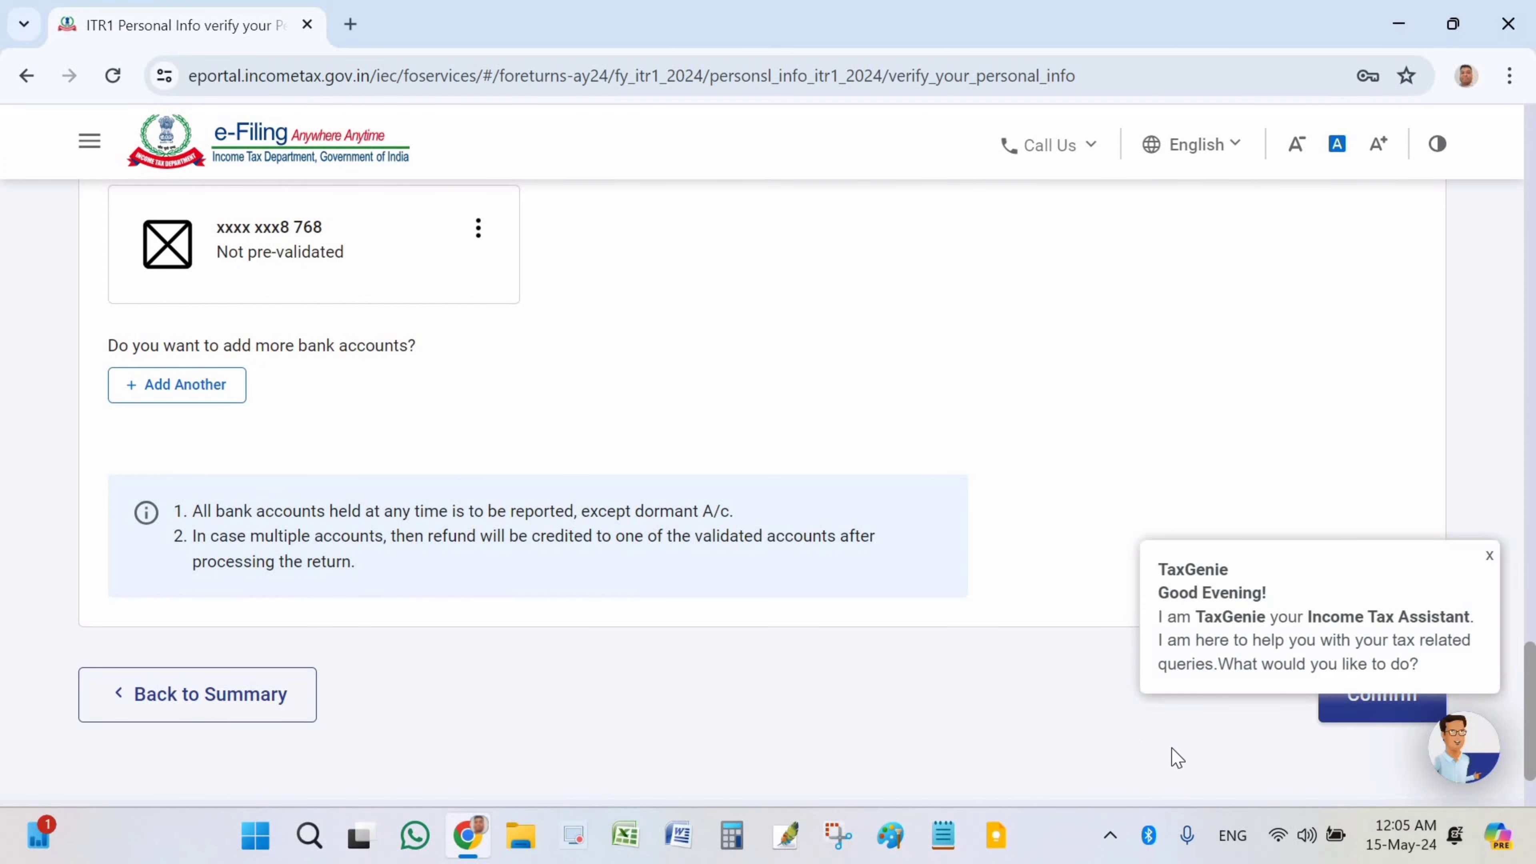
{"action": "left_click", "coordinate": [1373, 714]}
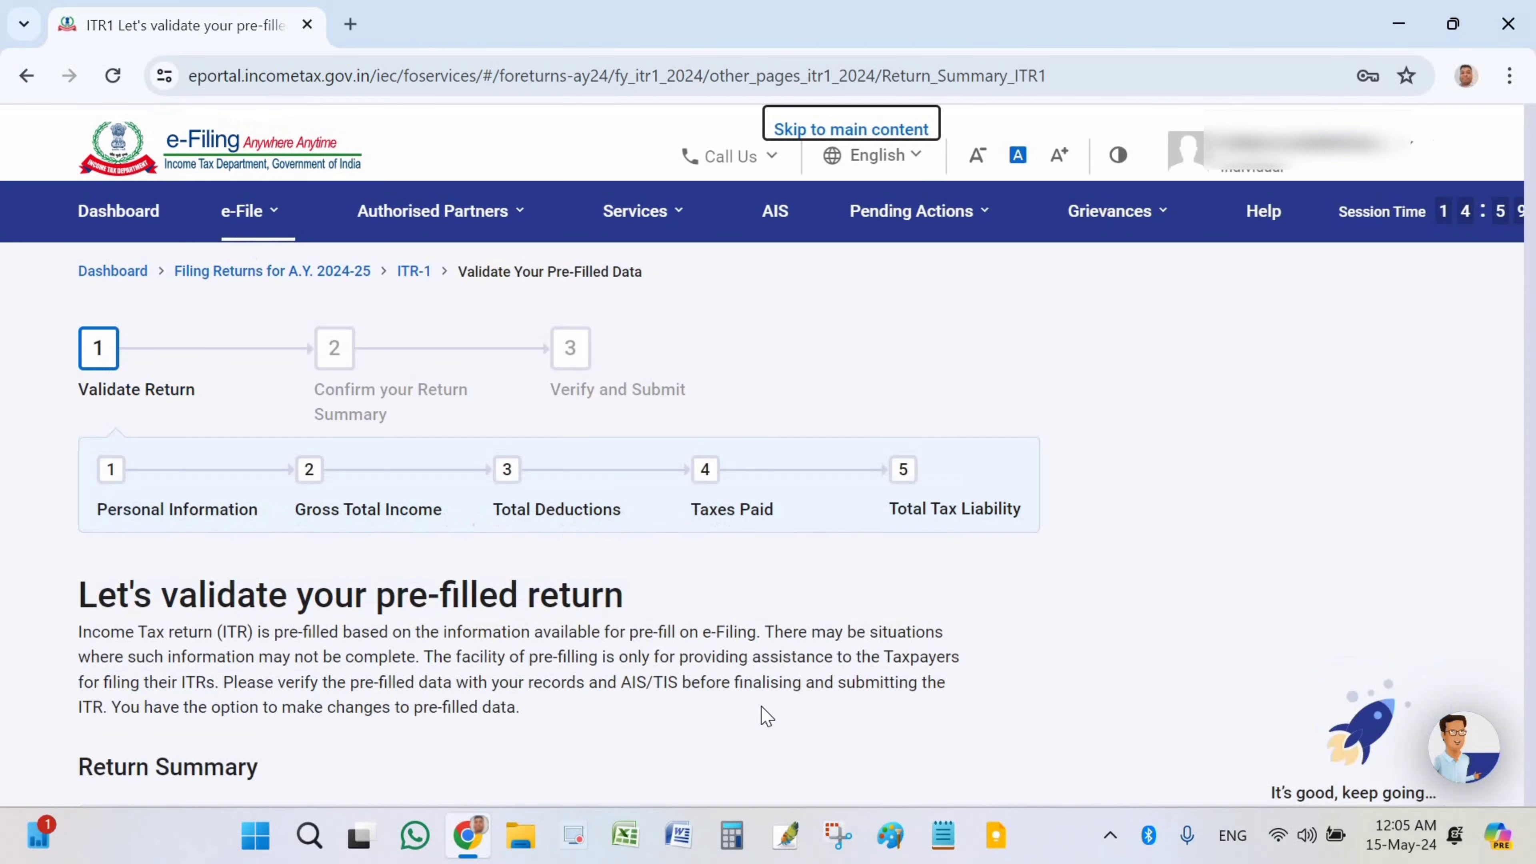
Open the Gross Total Income section from the return summary.
{"action": "scroll", "coordinate": [634, 713], "scroll_direction": "down", "scroll_amount": 3}
{"action": "scroll", "coordinate": [733, 633], "scroll_direction": "down", "scroll_amount": 3}
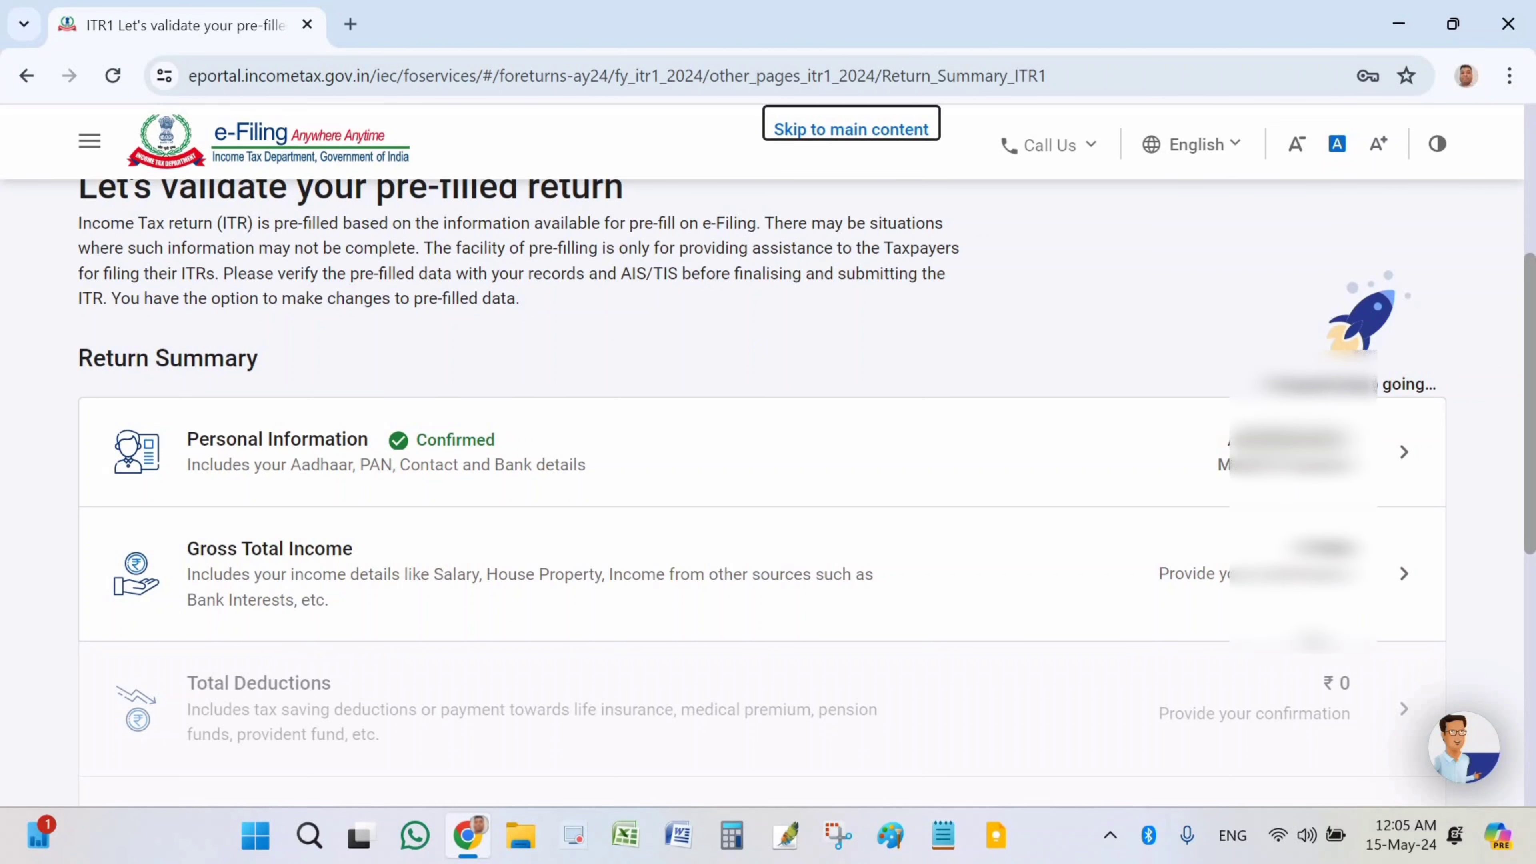
{"action": "left_click", "coordinate": [1338, 571]}
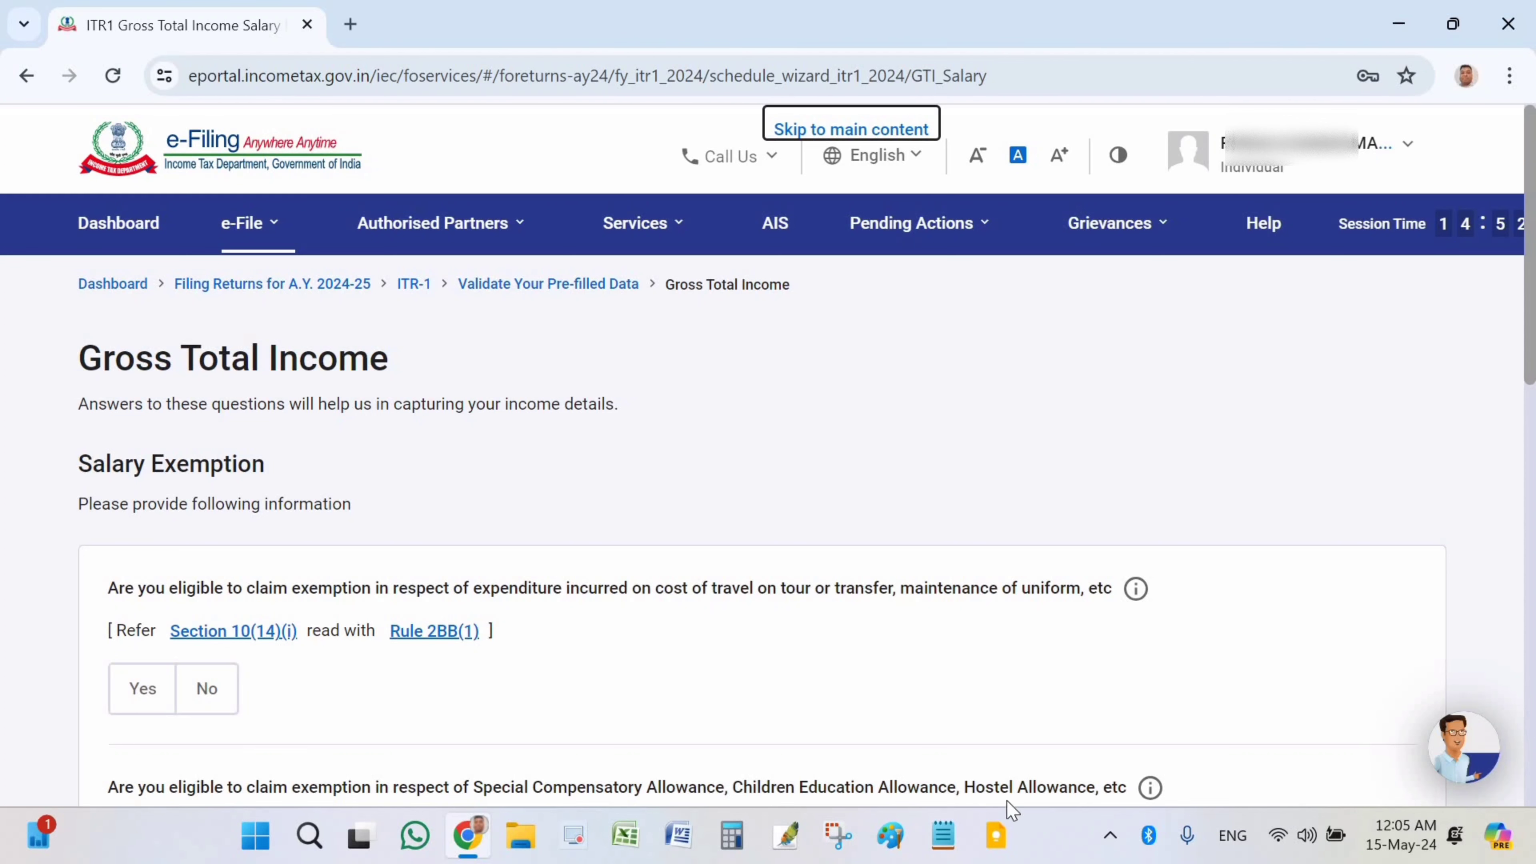
Answer No to all five Salary Exemption questions, including House Rent and Leave Travel Allowance, and continue to the income source details.
{"action": "scroll", "coordinate": [689, 714], "scroll_direction": "down", "scroll_amount": 3}
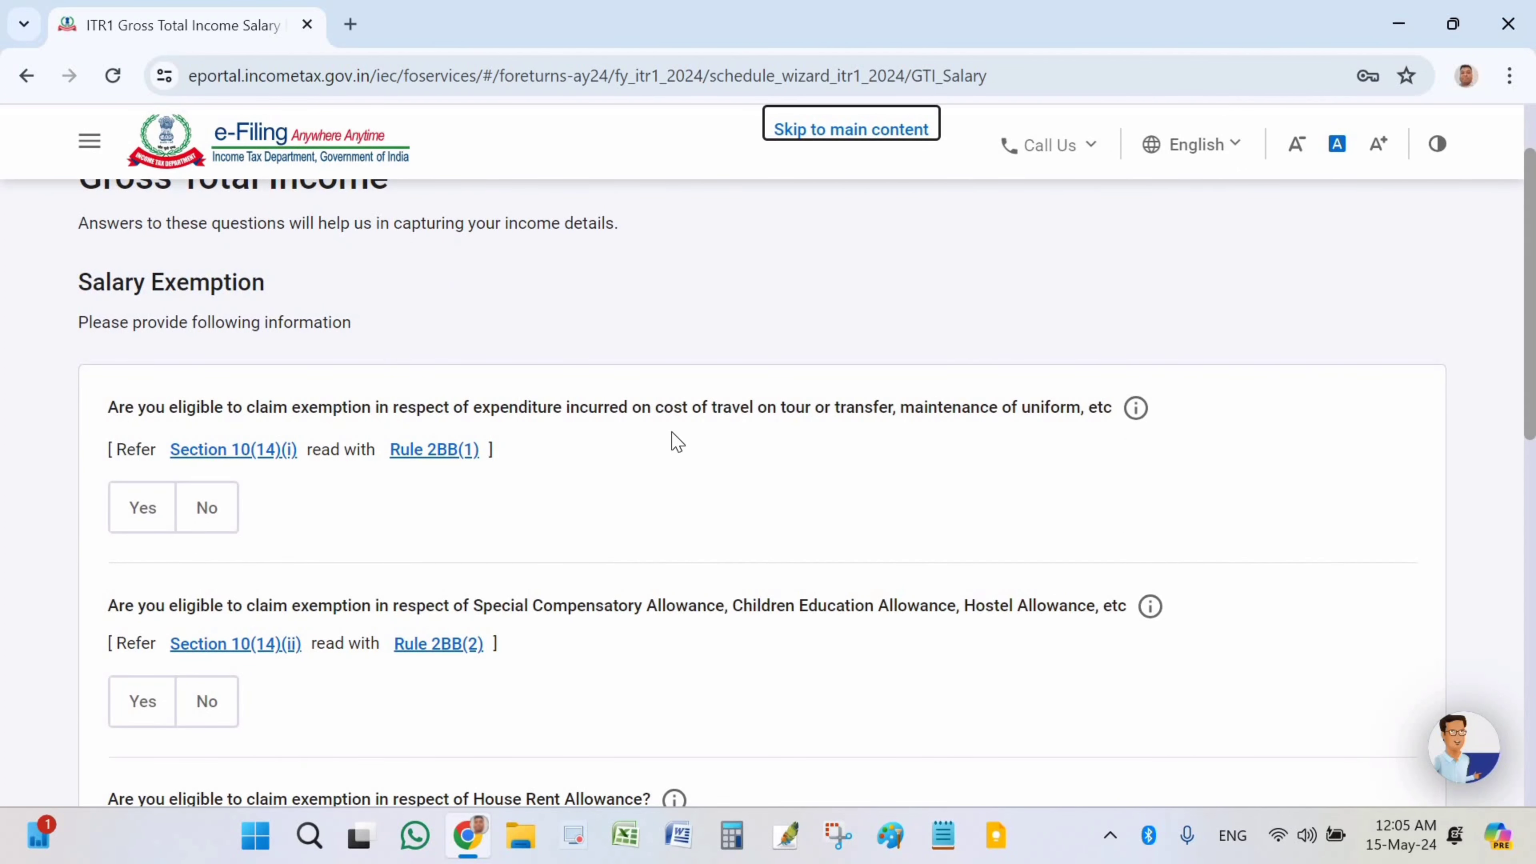
{"action": "left_click", "coordinate": [227, 521]}
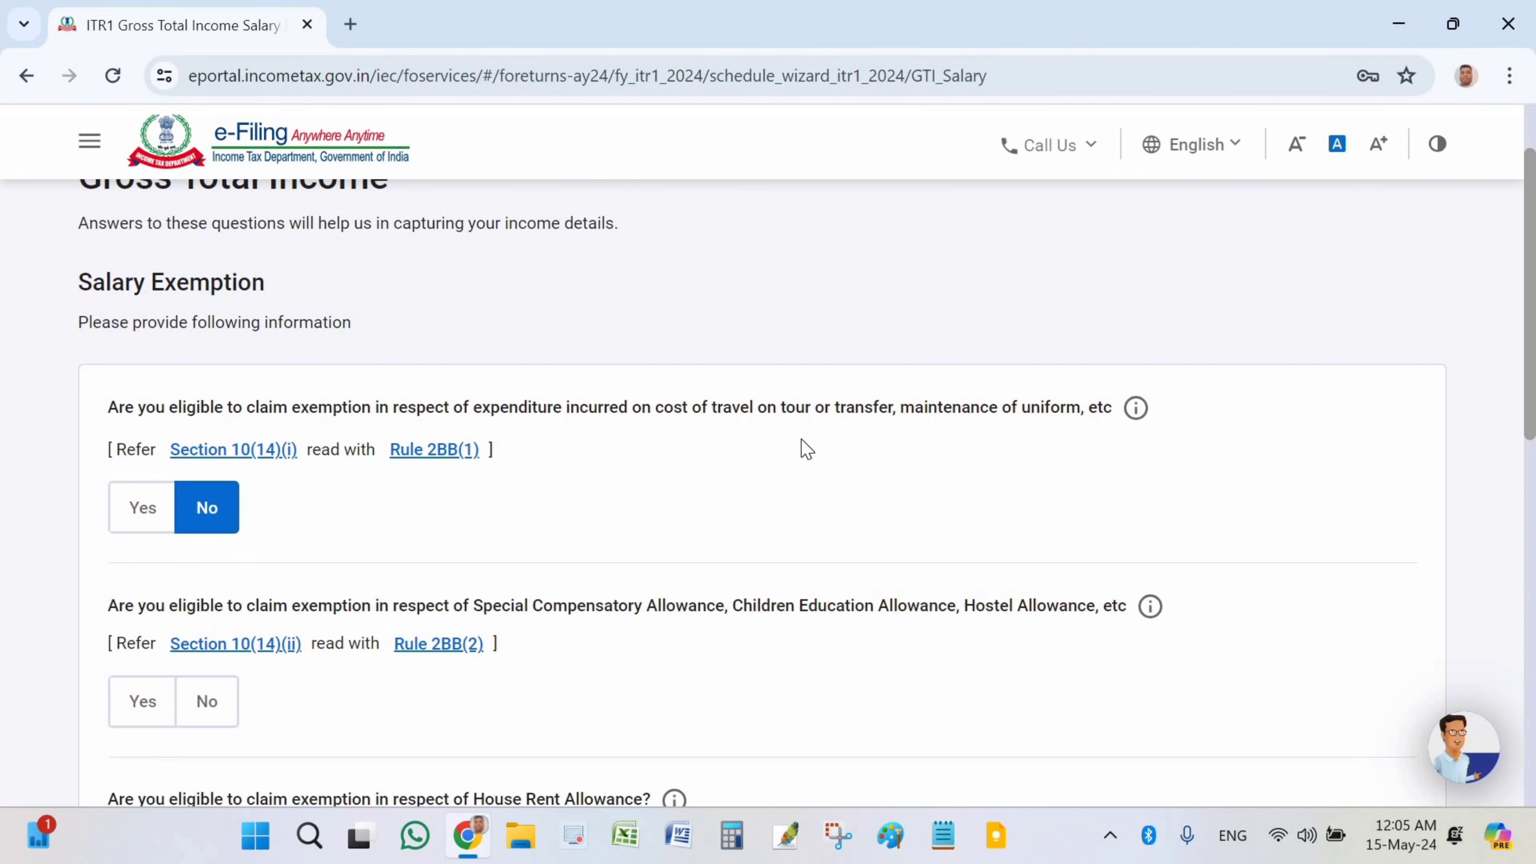
{"action": "scroll", "coordinate": [302, 566], "scroll_direction": "down", "scroll_amount": 2}
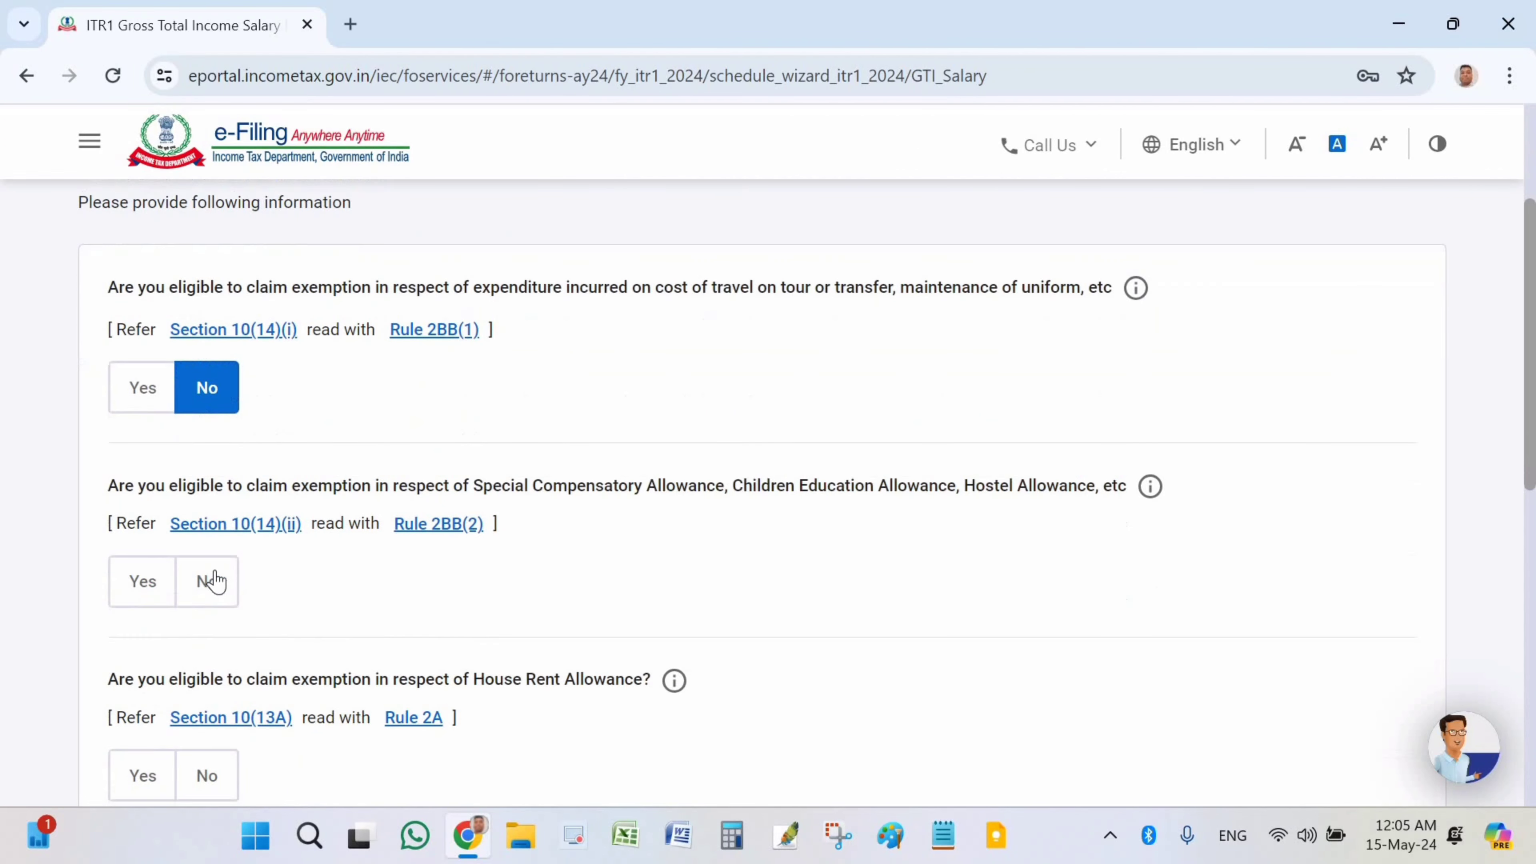
{"action": "left_click", "coordinate": [206, 582]}
{"action": "scroll", "coordinate": [239, 572], "scroll_direction": "down", "scroll_amount": 2}
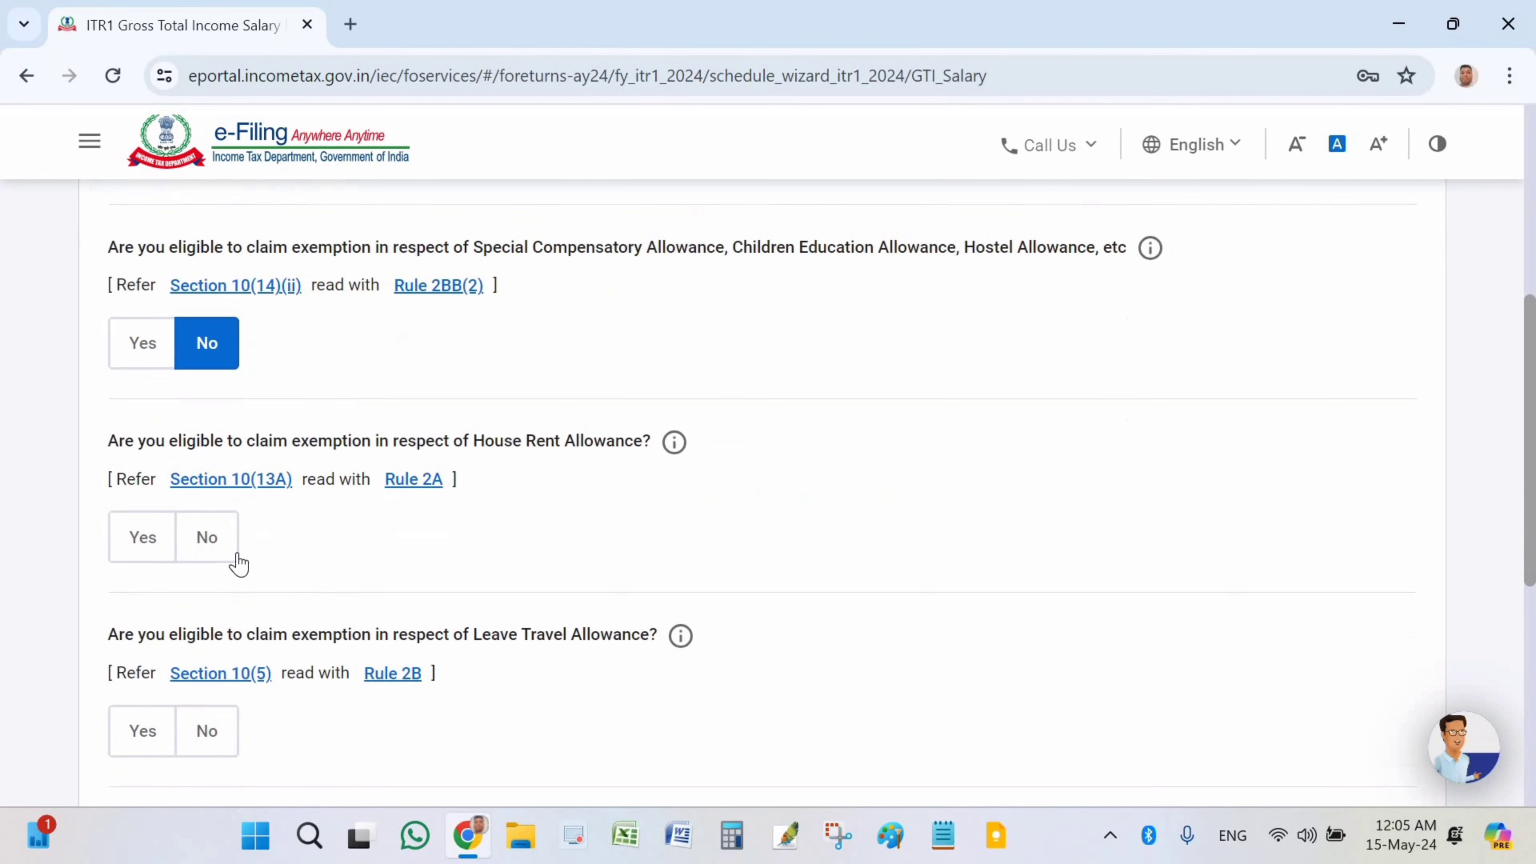
{"action": "left_click", "coordinate": [207, 539]}
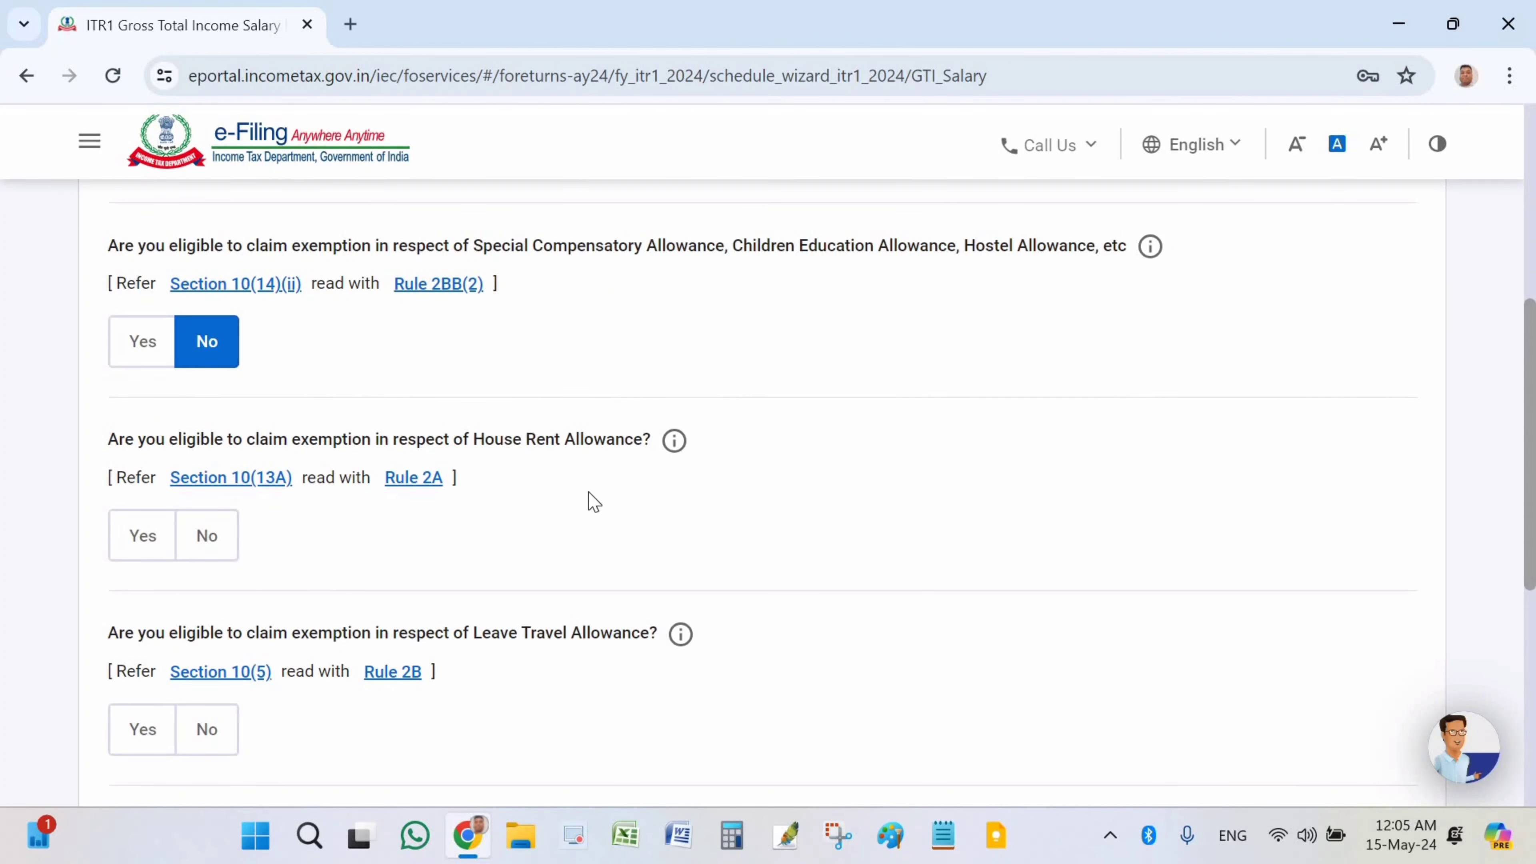
{"action": "scroll", "coordinate": [216, 614], "scroll_direction": "down", "scroll_amount": 2}
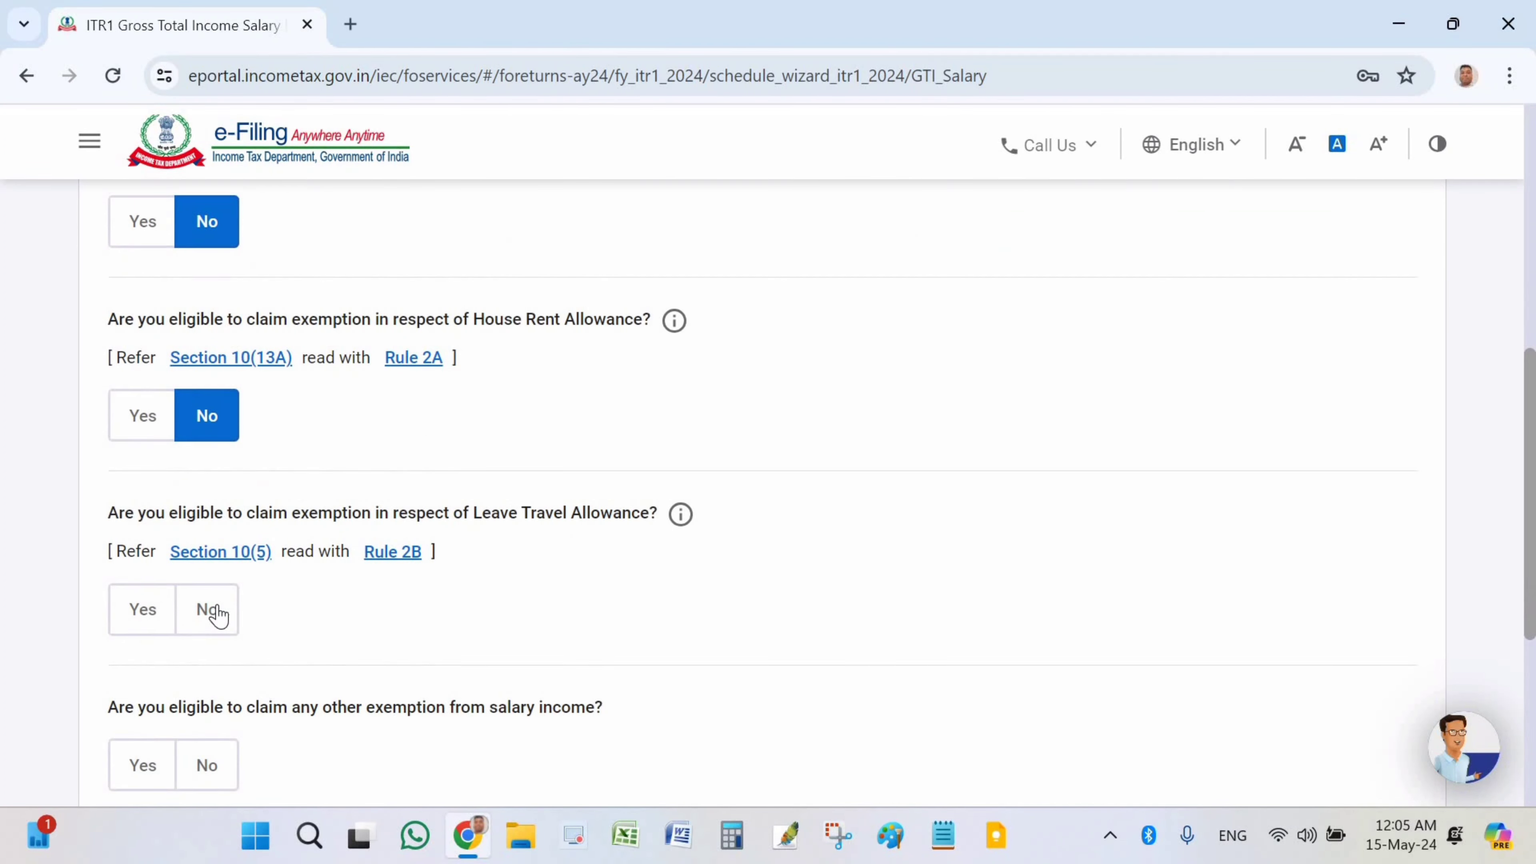
{"action": "left_click", "coordinate": [211, 611]}
{"action": "scroll", "coordinate": [242, 629], "scroll_direction": "down", "scroll_amount": 2}
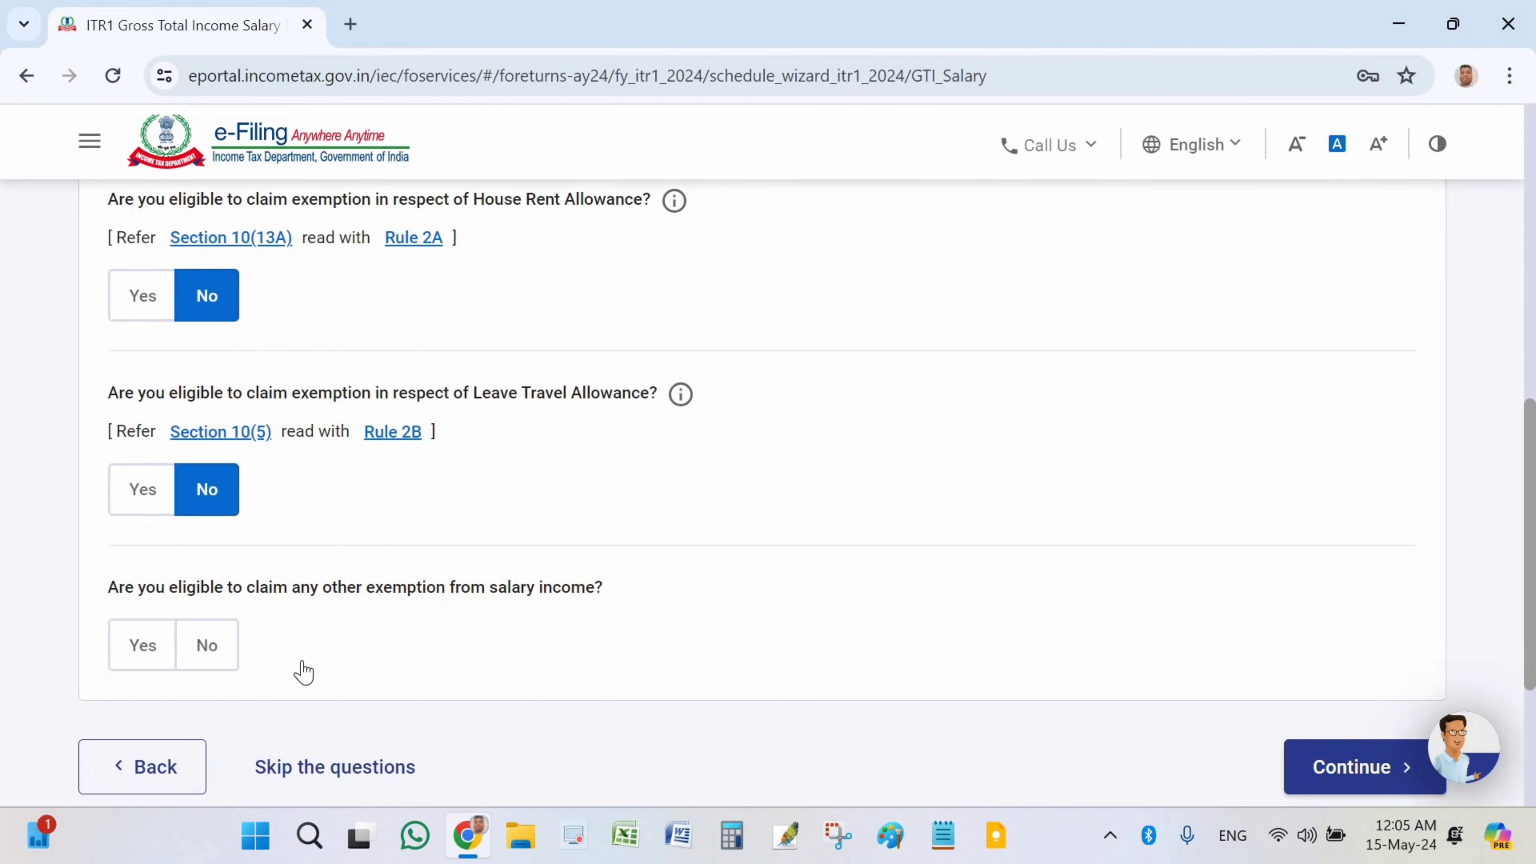
{"action": "left_click", "coordinate": [193, 653]}
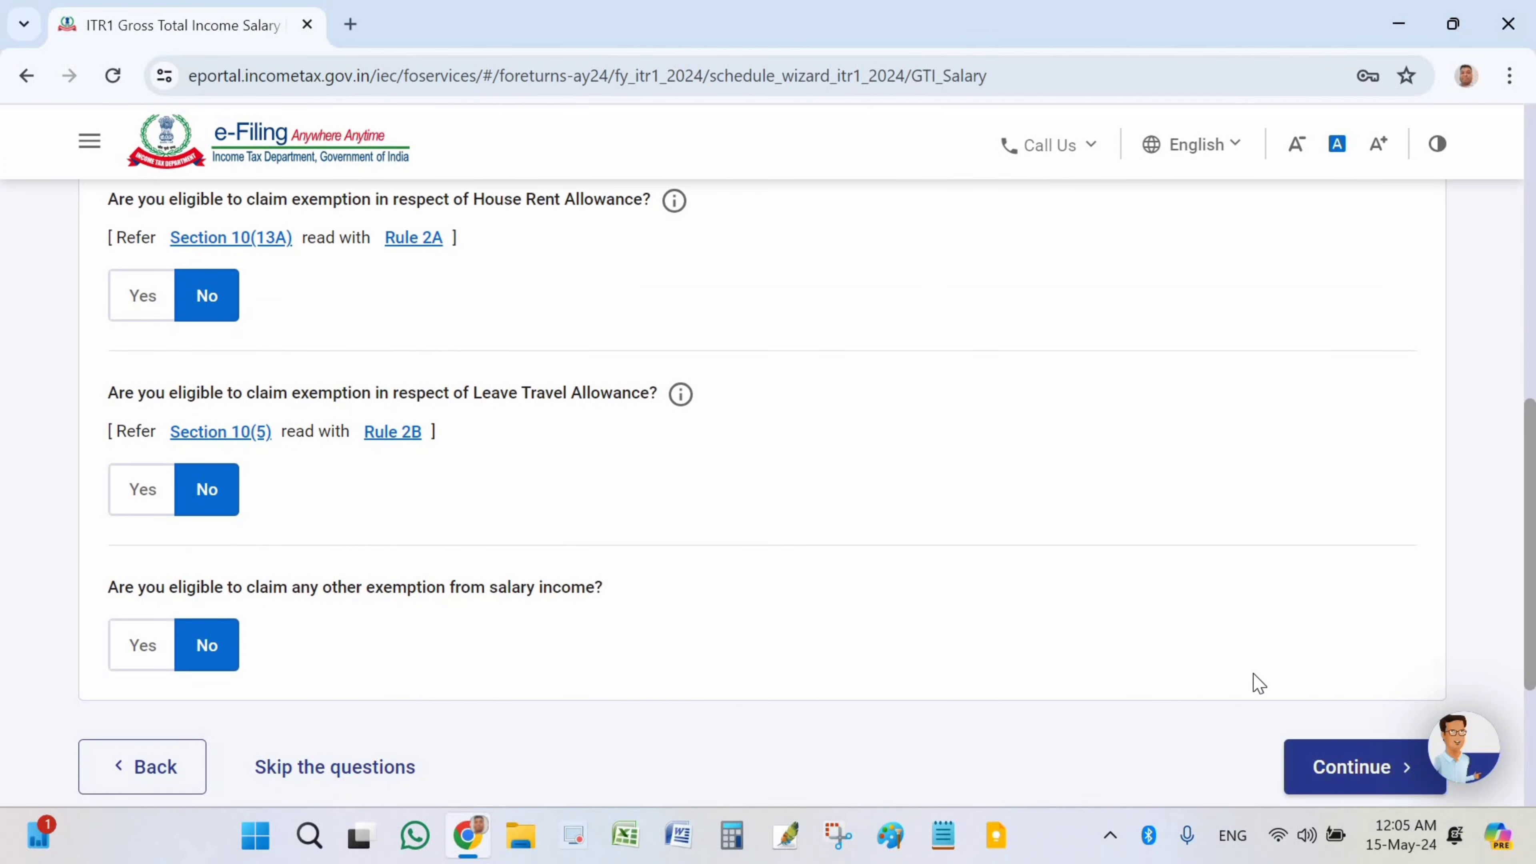
{"action": "scroll", "coordinate": [1354, 680], "scroll_direction": "down", "scroll_amount": 2}
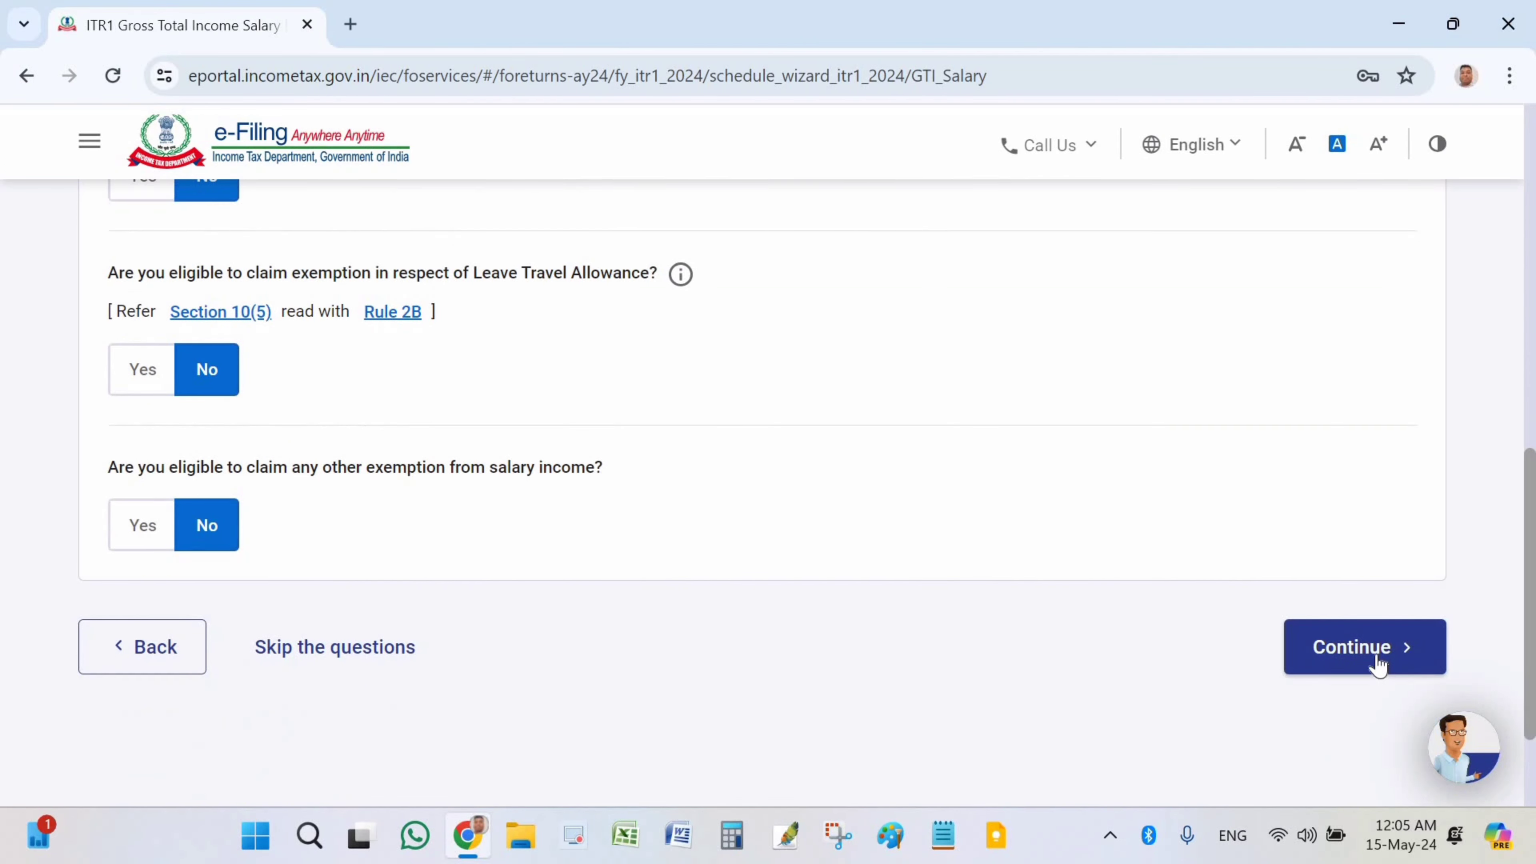
{"action": "left_click", "coordinate": [1379, 665]}
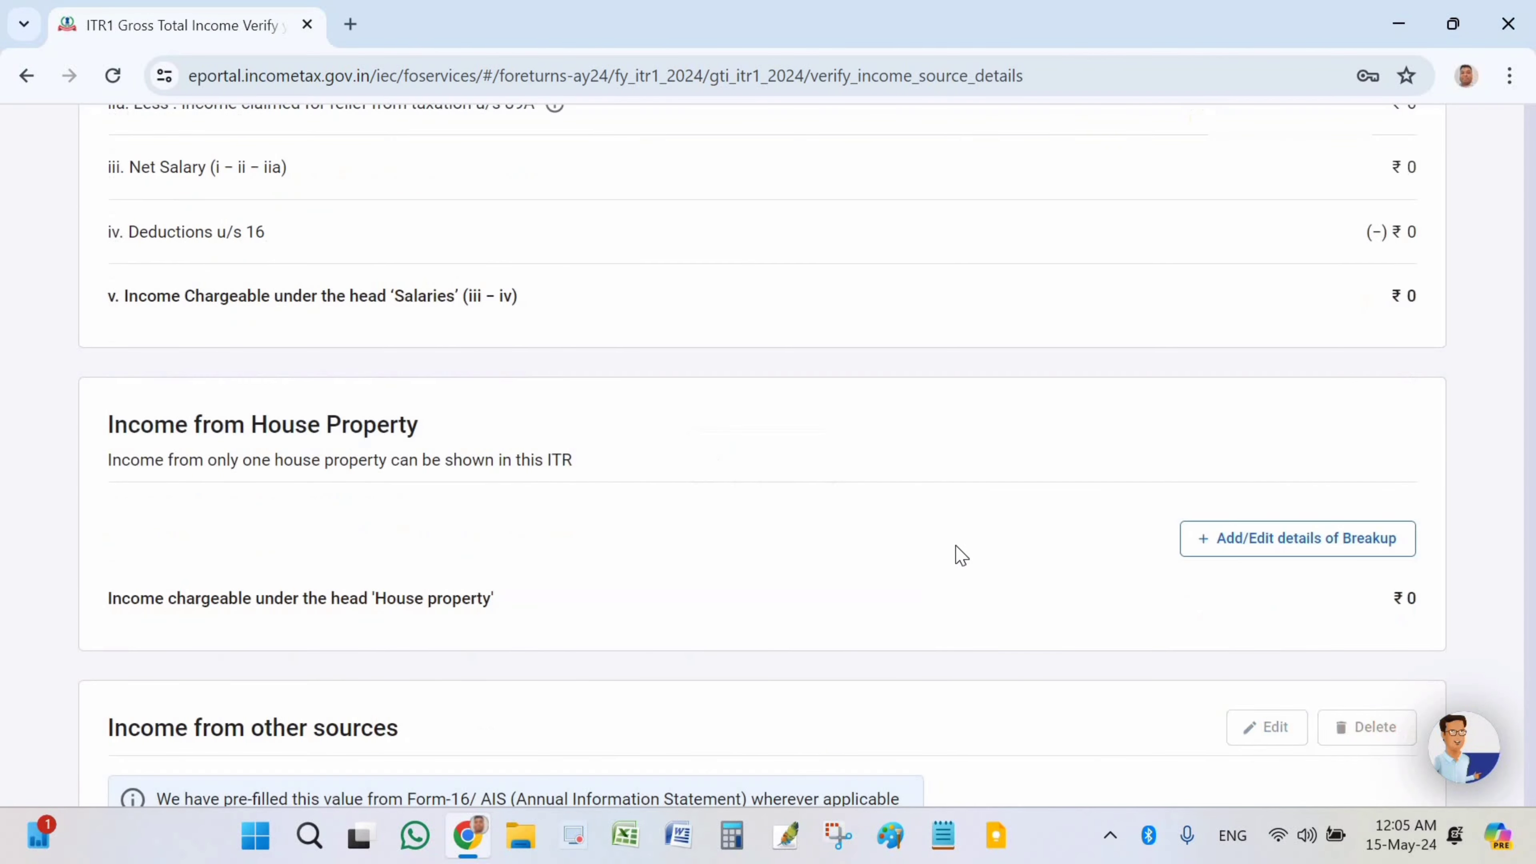
Edit Income from Salary and set Salary as per section 17(1) to ₹ 2,60,000.
{"action": "scroll", "coordinate": [961, 556], "scroll_direction": "down", "scroll_amount": 8}
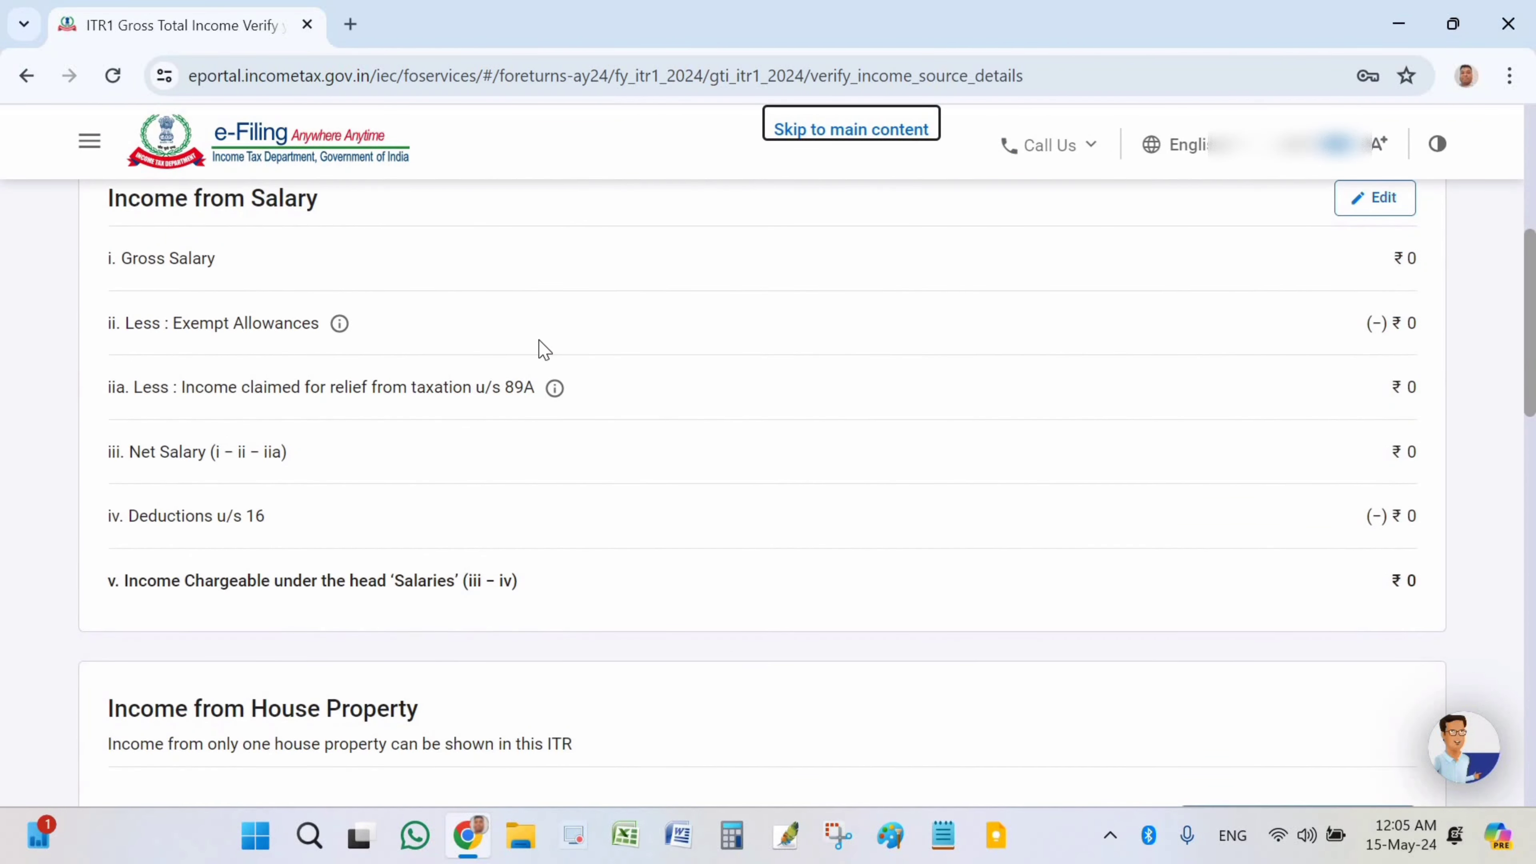
{"action": "scroll", "coordinate": [1216, 470], "scroll_direction": "down", "scroll_amount": 2}
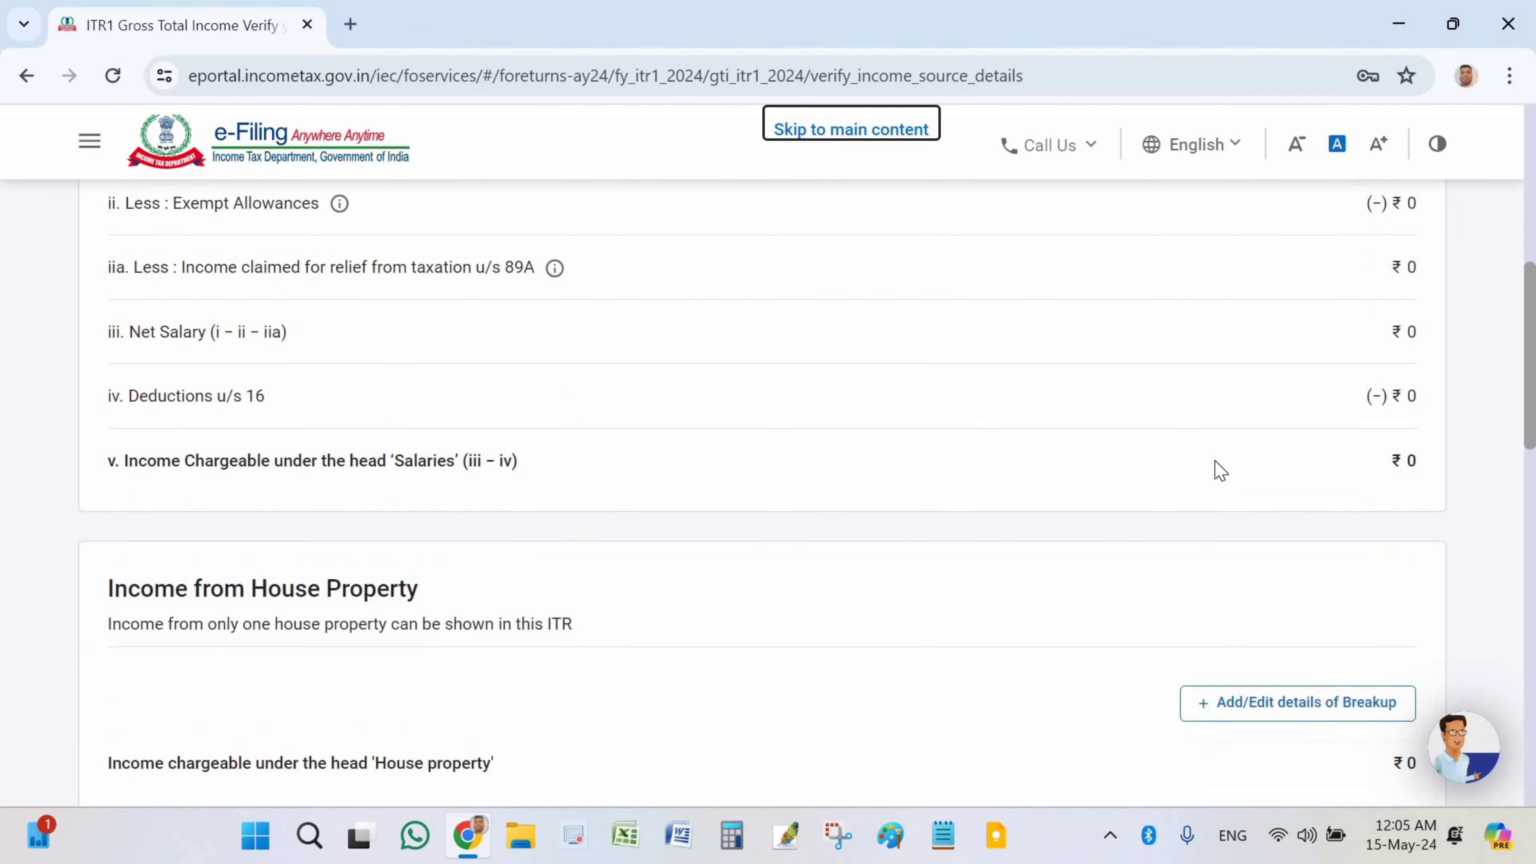
{"action": "scroll", "coordinate": [1372, 333], "scroll_direction": "up", "scroll_amount": 4}
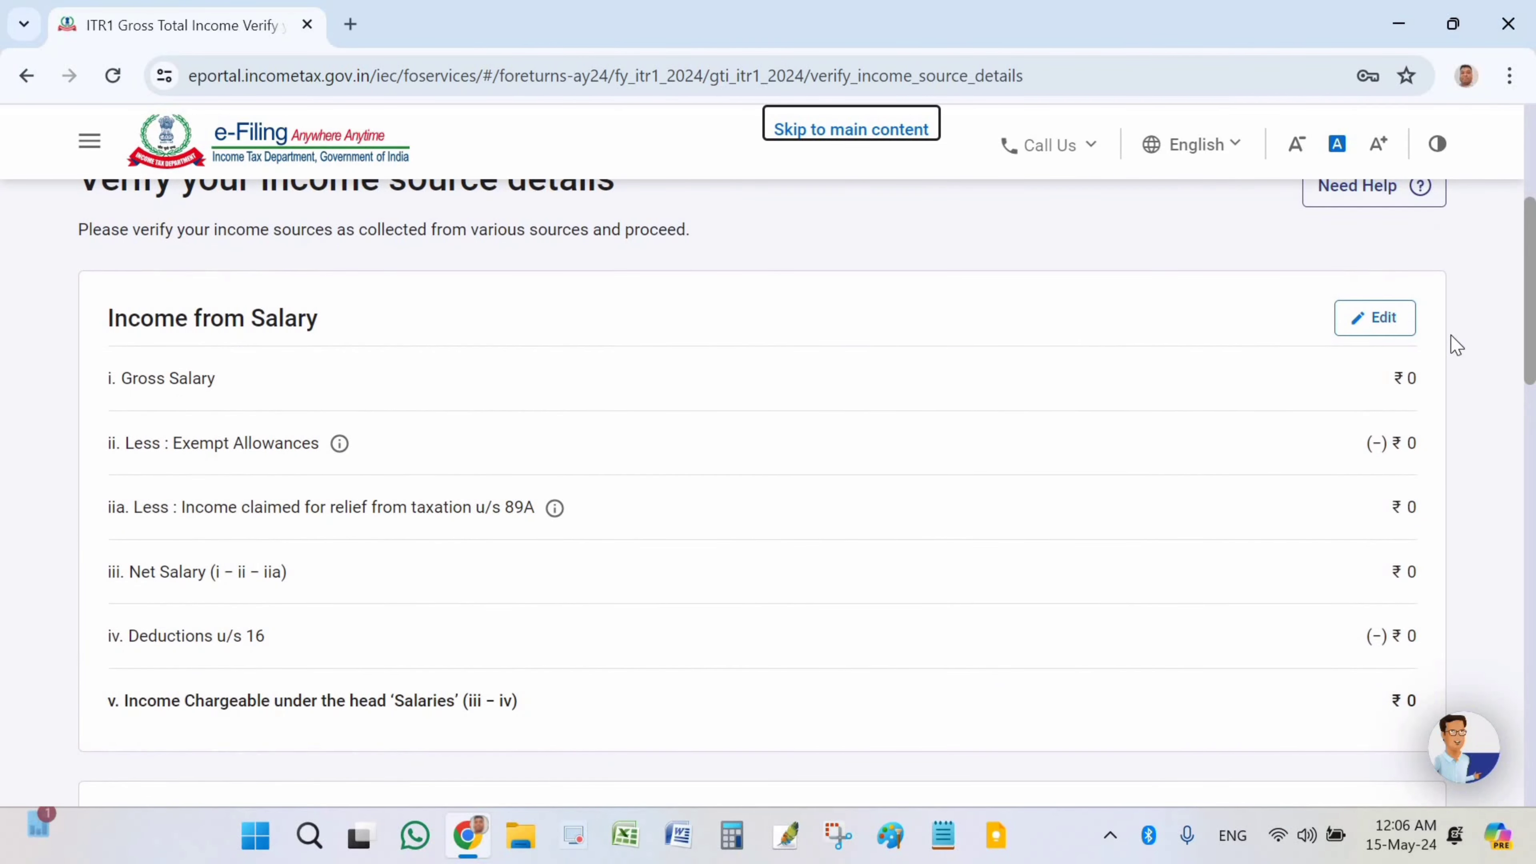
{"action": "left_click", "coordinate": [1371, 318]}
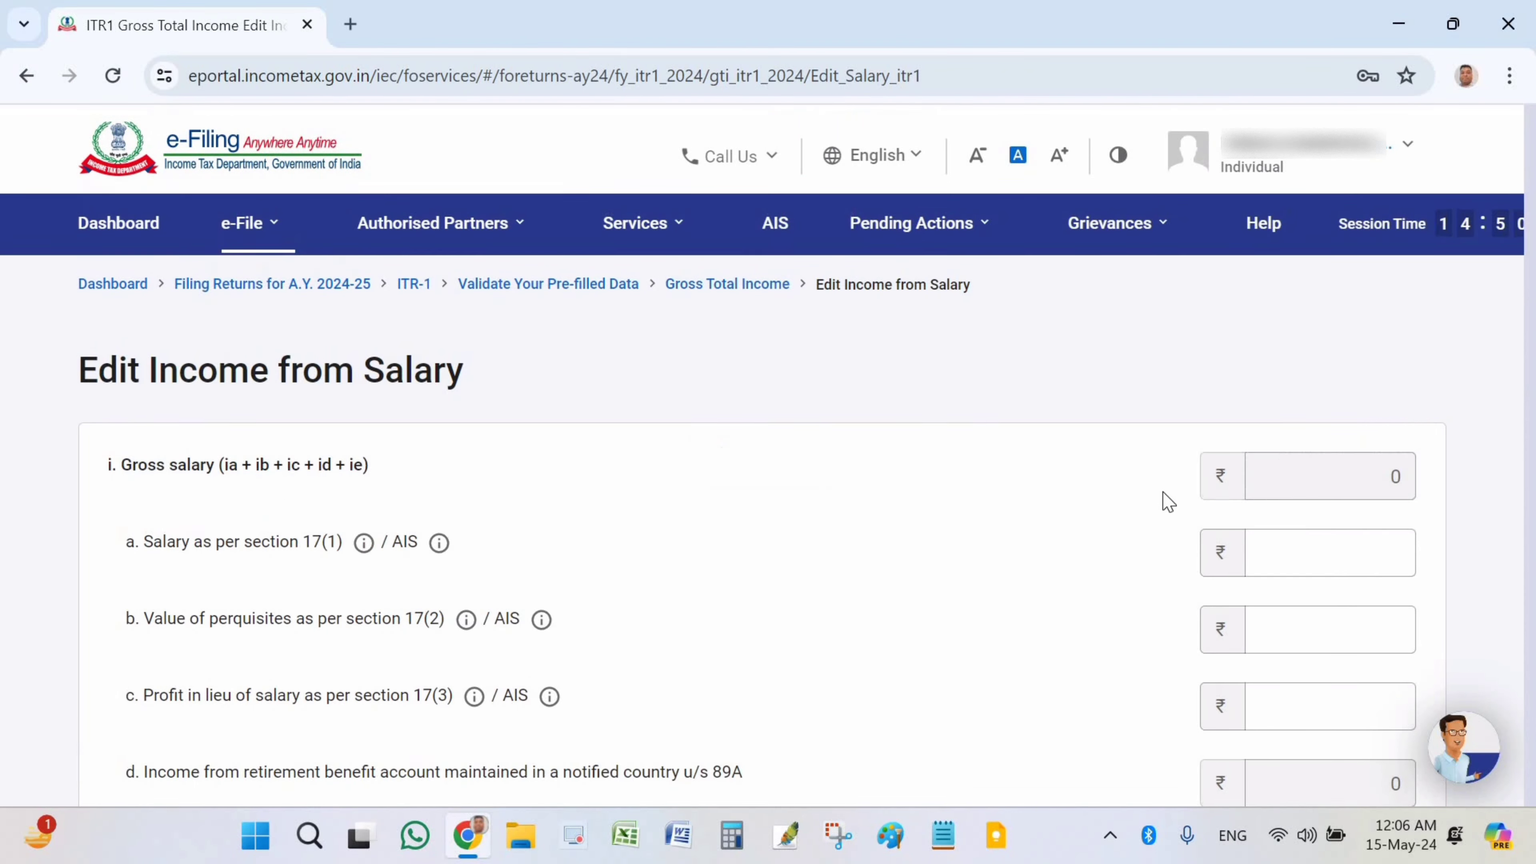
{"action": "scroll", "coordinate": [384, 467], "scroll_direction": "down", "scroll_amount": 1}
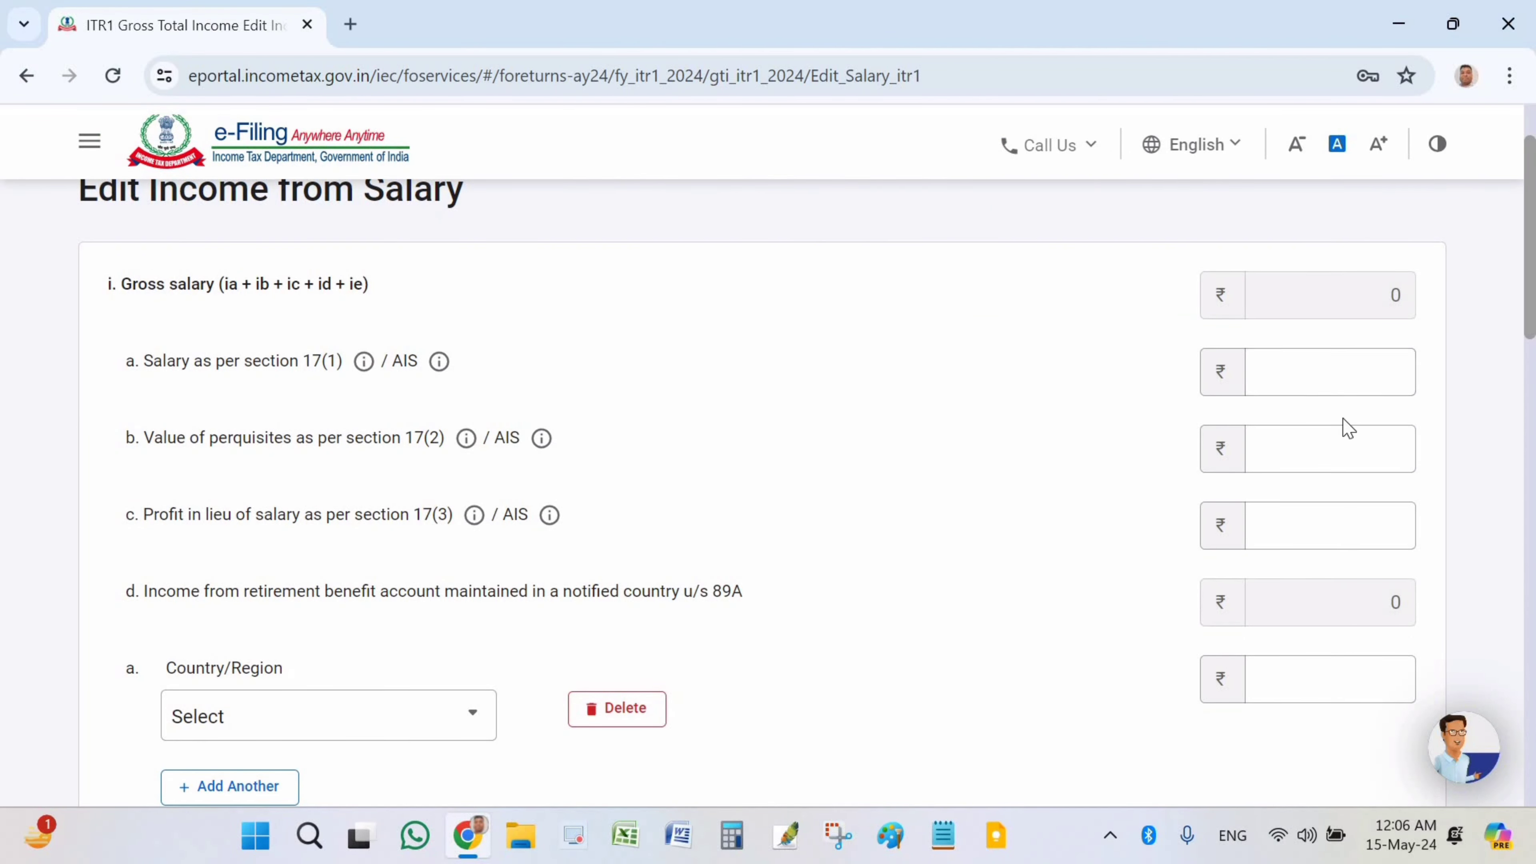
{"action": "left_click", "coordinate": [1344, 379]}
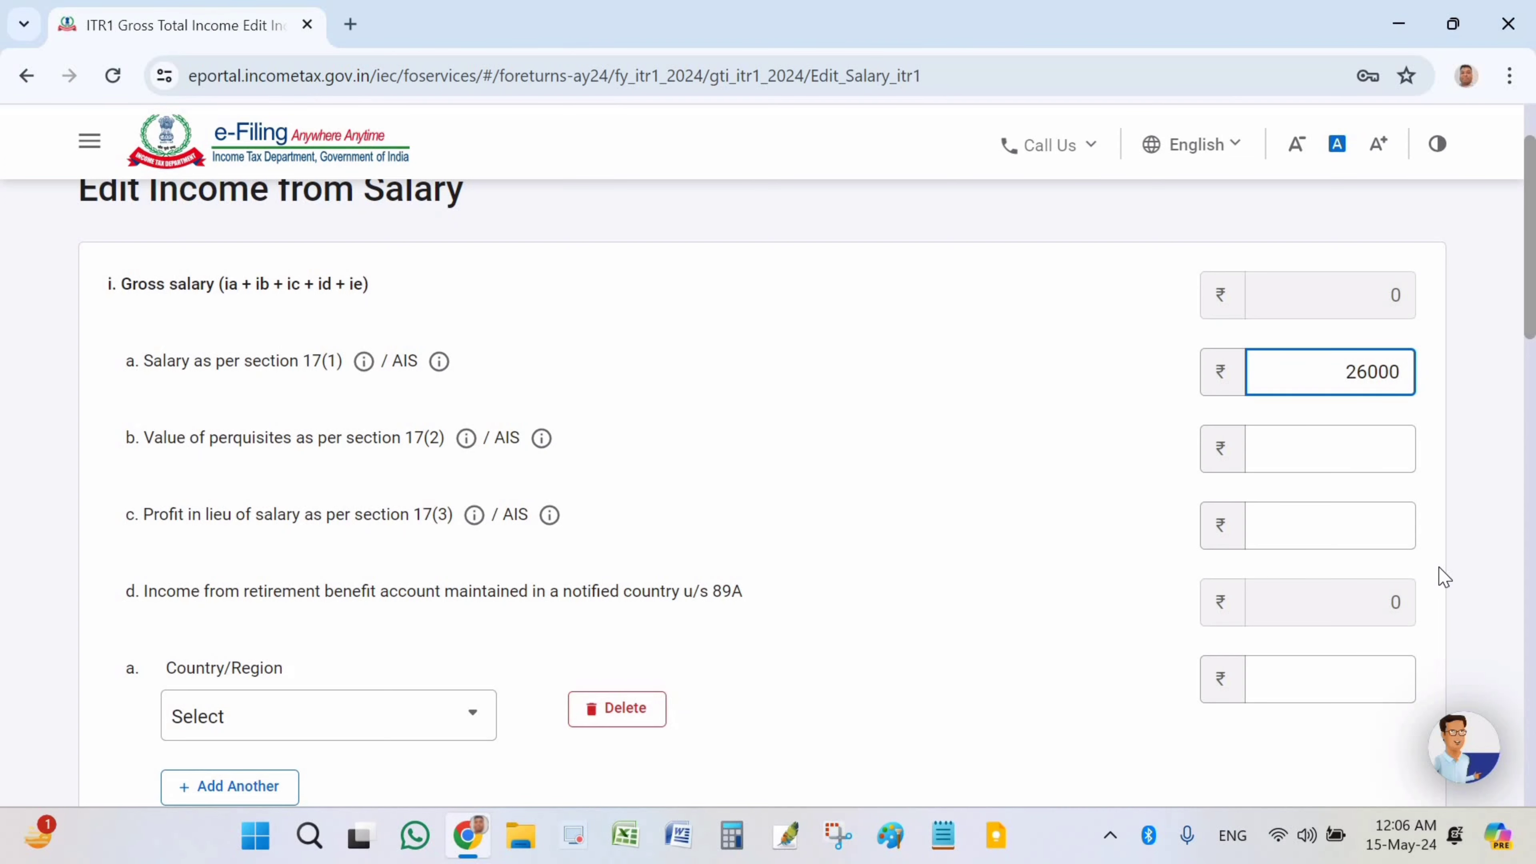
{"action": "left_click", "coordinate": [1429, 528]}
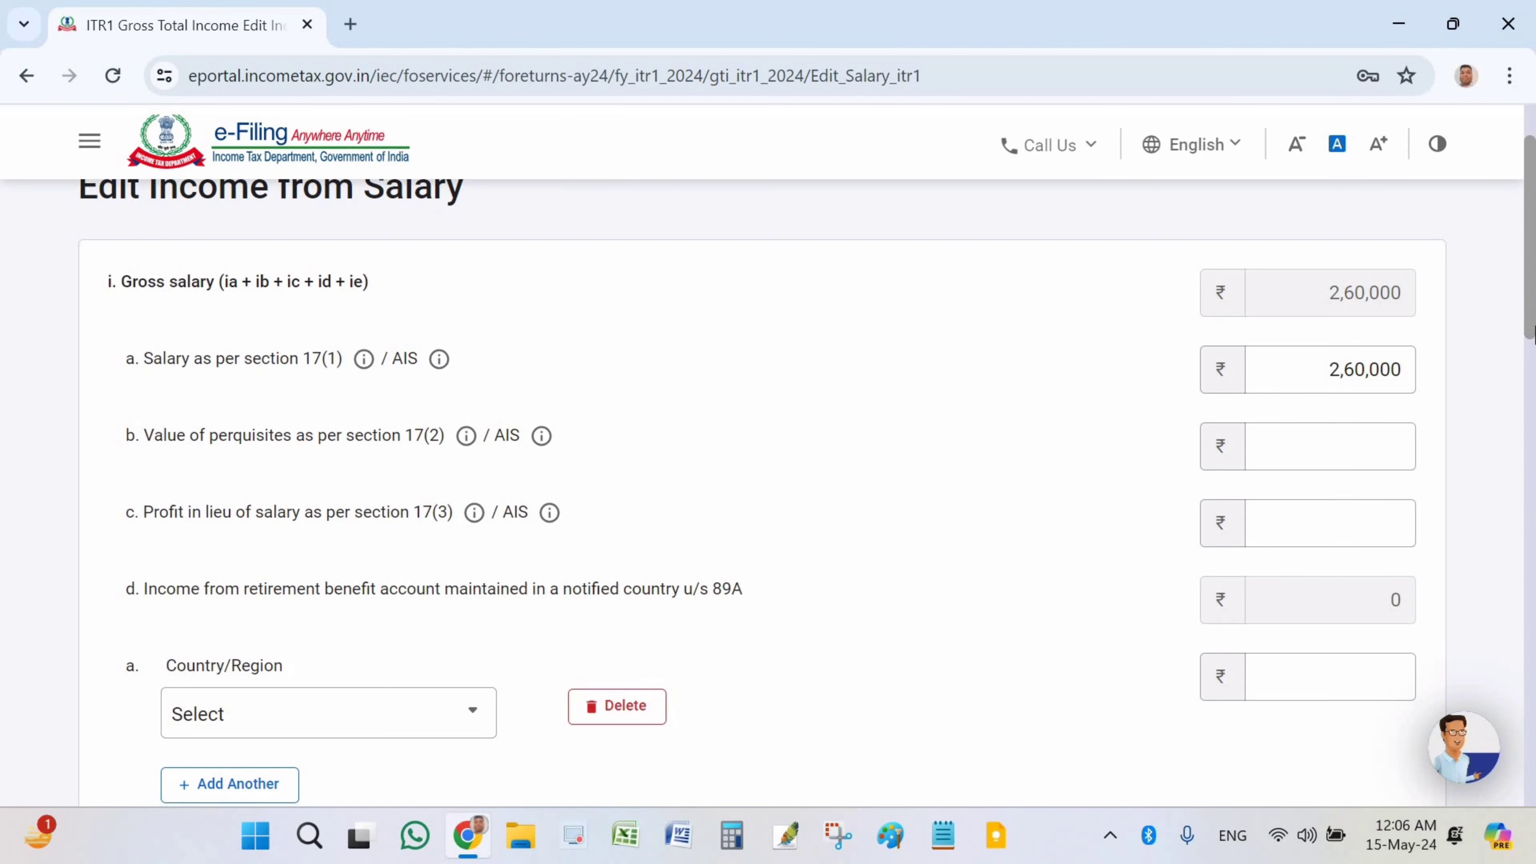
Examine the remaining gross salary, section 89A income, exempt allowance and net salary fields without entering any amounts.
{"action": "scroll", "coordinate": [1533, 300], "scroll_direction": "down", "scroll_amount": 4}
{"action": "scroll", "coordinate": [1371, 271], "scroll_direction": "up", "scroll_amount": 1}
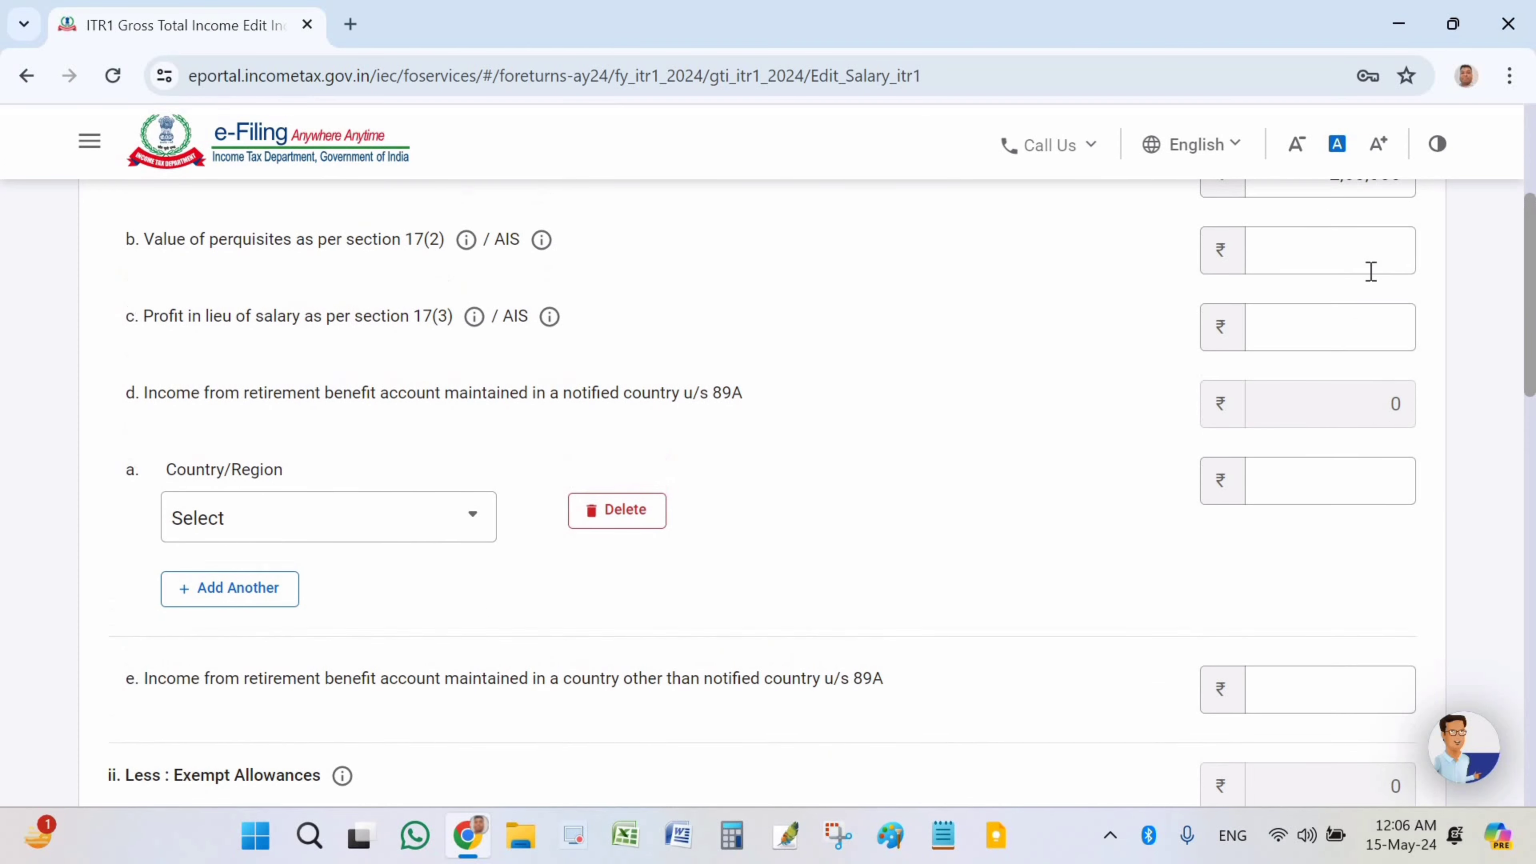
{"action": "scroll", "coordinate": [1405, 504], "scroll_direction": "up", "scroll_amount": 2}
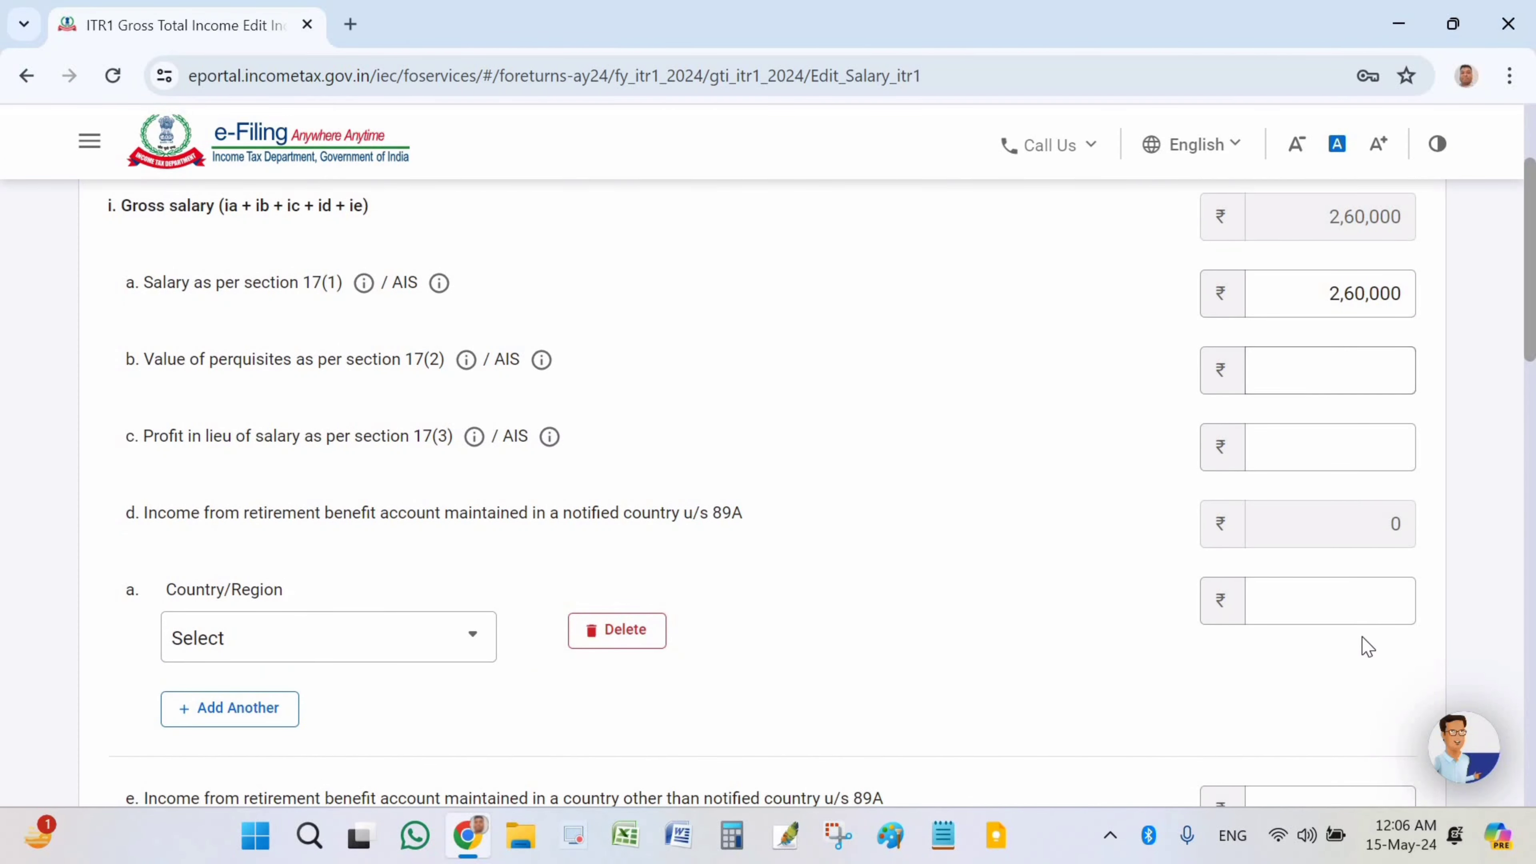
{"action": "left_click", "coordinate": [1317, 368]}
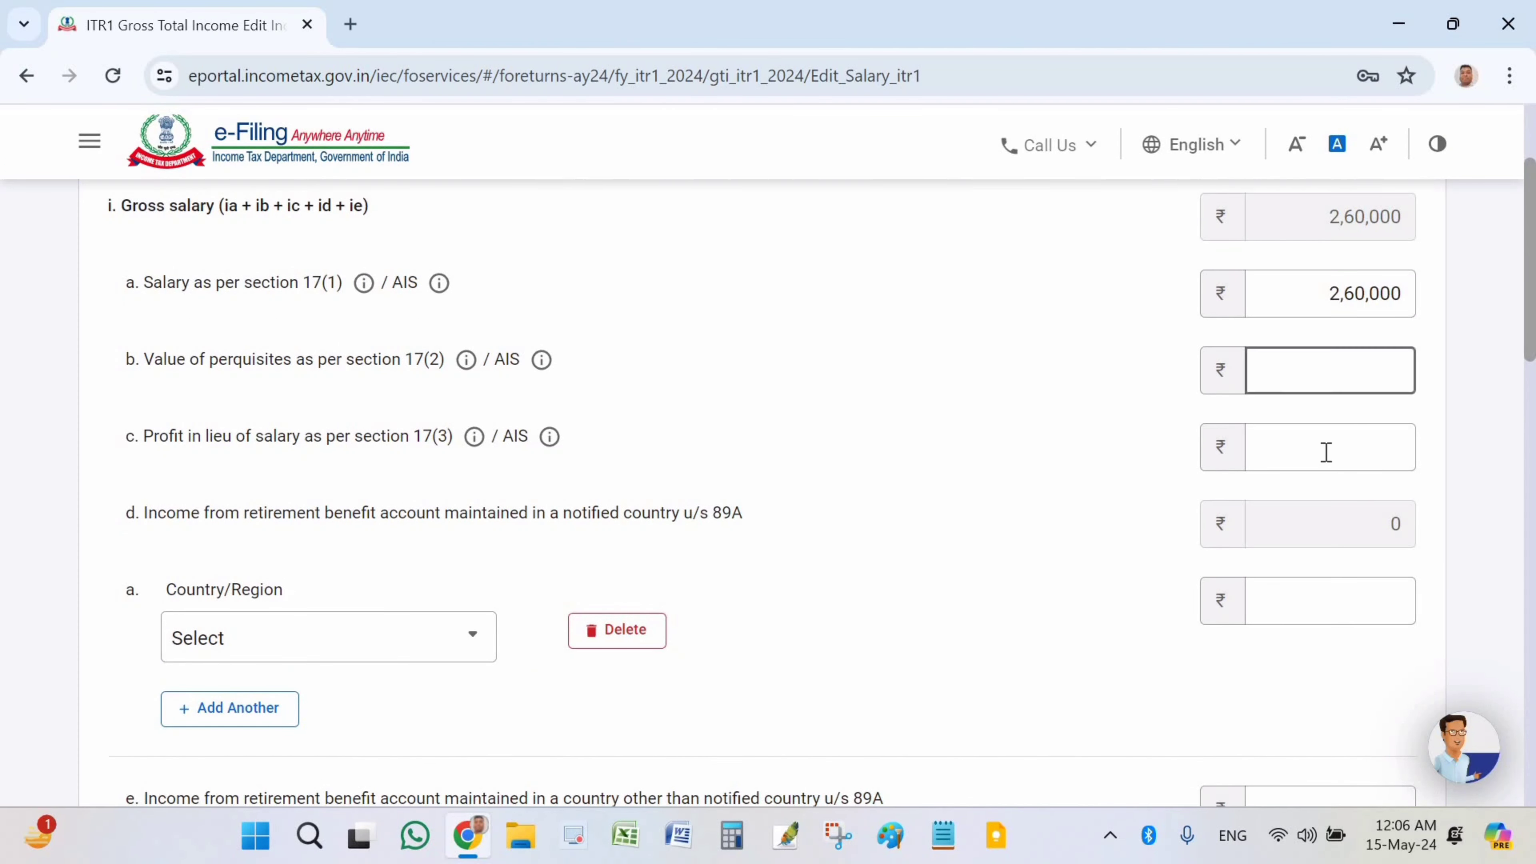
{"action": "key", "text": "Tab"}
{"action": "key", "text": "Tab"}
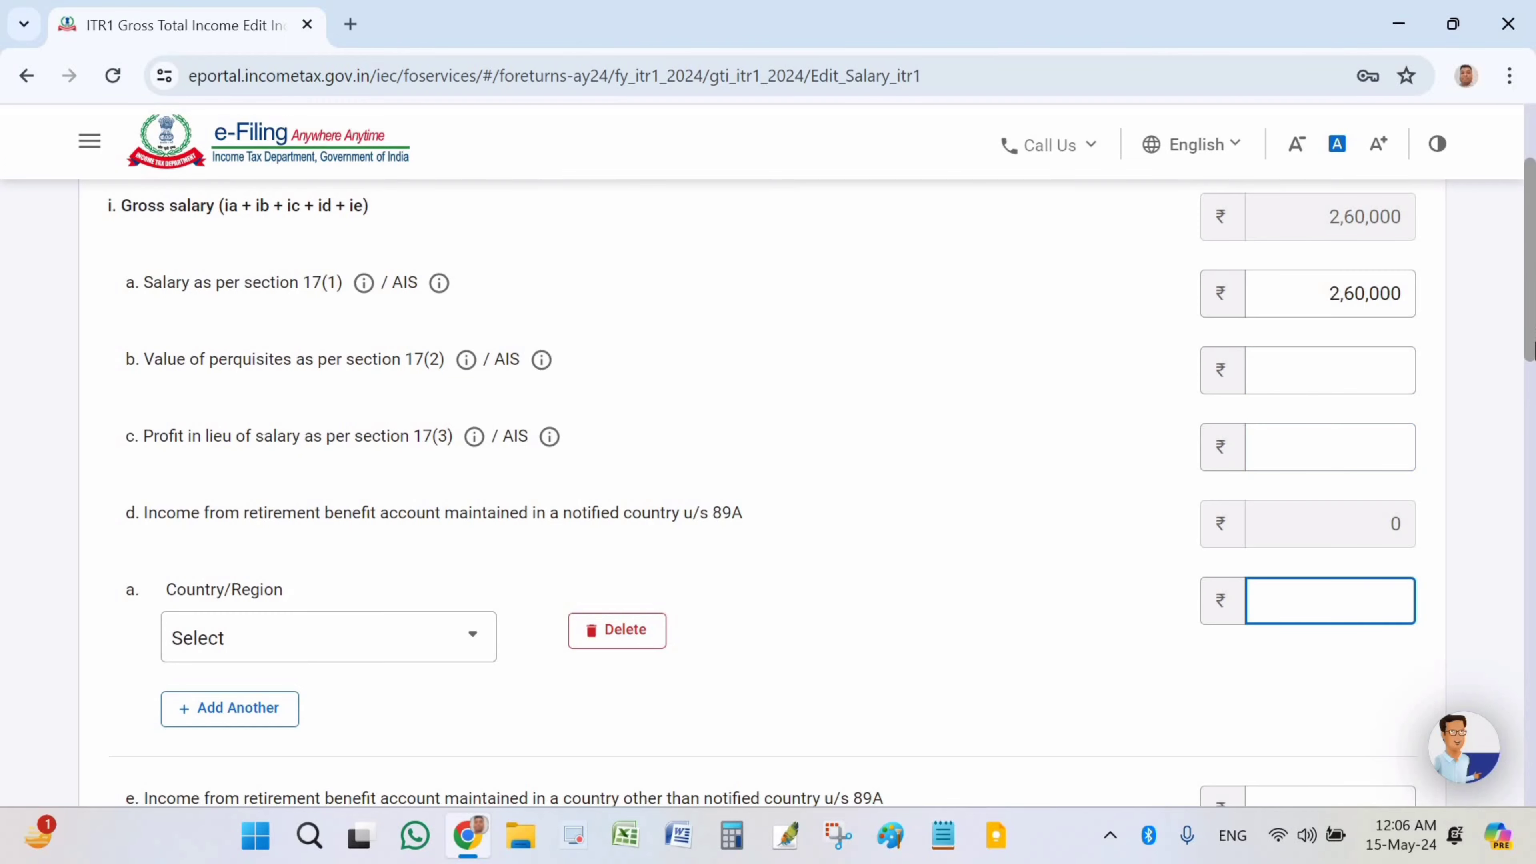
{"action": "scroll", "coordinate": [1234, 511], "scroll_direction": "down", "scroll_amount": 5}
{"action": "left_click", "coordinate": [1319, 418]}
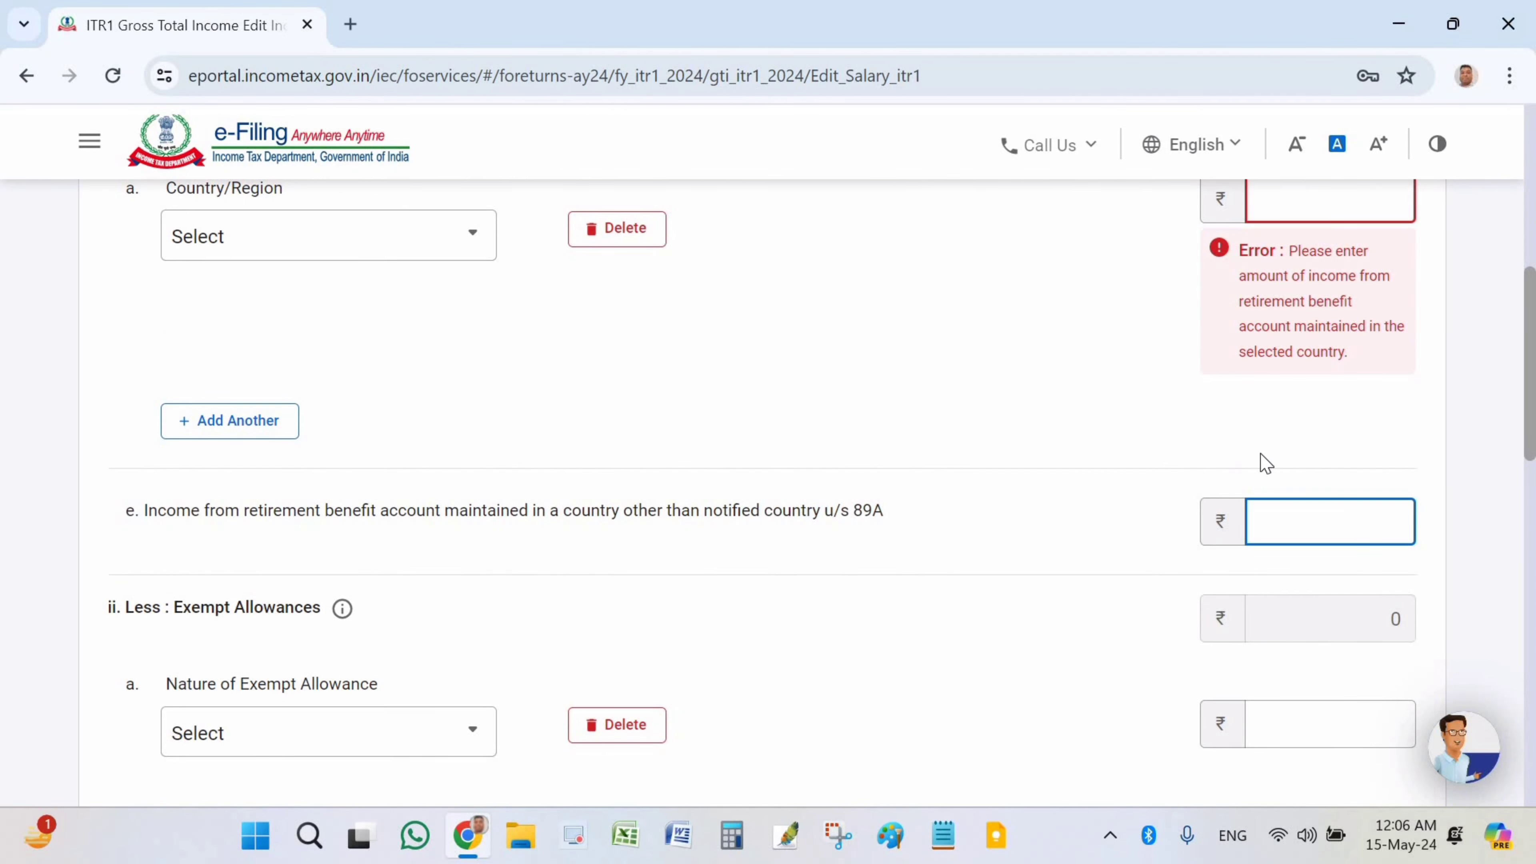
{"action": "scroll", "coordinate": [1262, 465], "scroll_direction": "down", "scroll_amount": 2}
{"action": "scroll", "coordinate": [1262, 468], "scroll_direction": "down", "scroll_amount": 4}
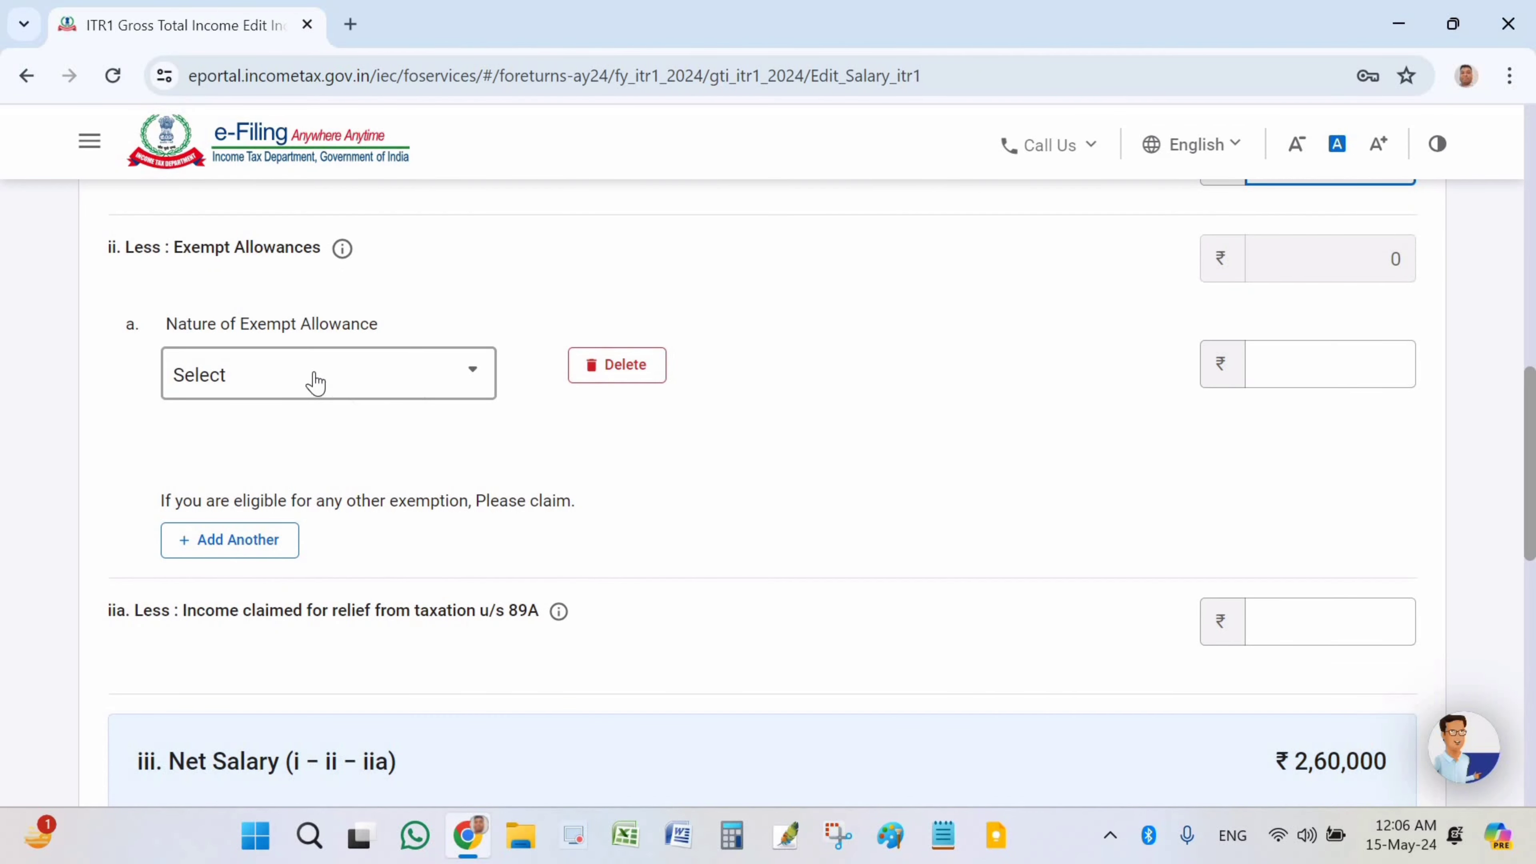
{"action": "left_click", "coordinate": [1339, 371]}
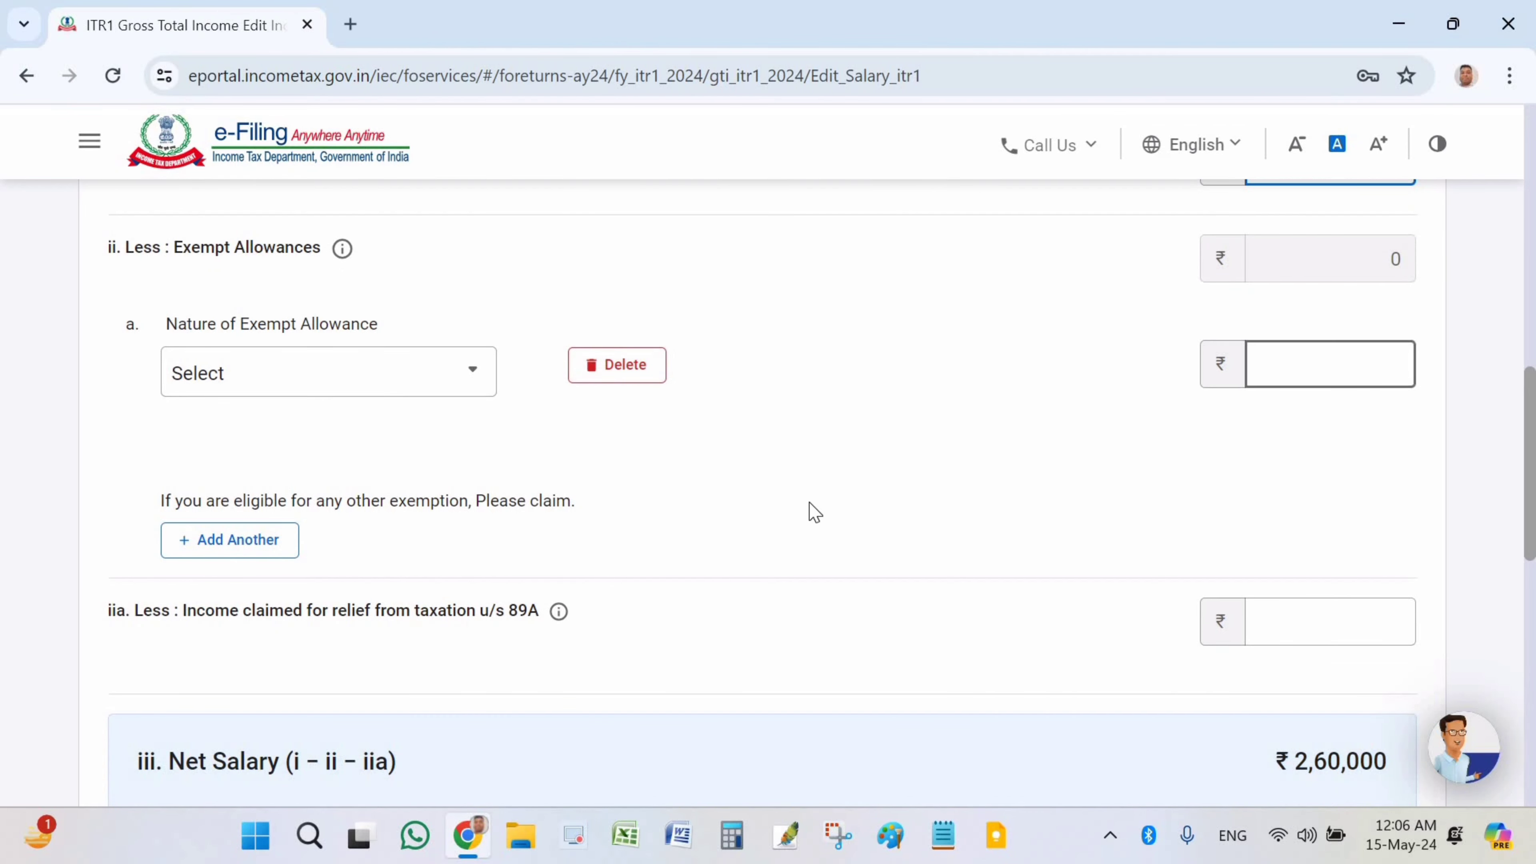
{"action": "scroll", "coordinate": [340, 412], "scroll_direction": "down", "scroll_amount": 2}
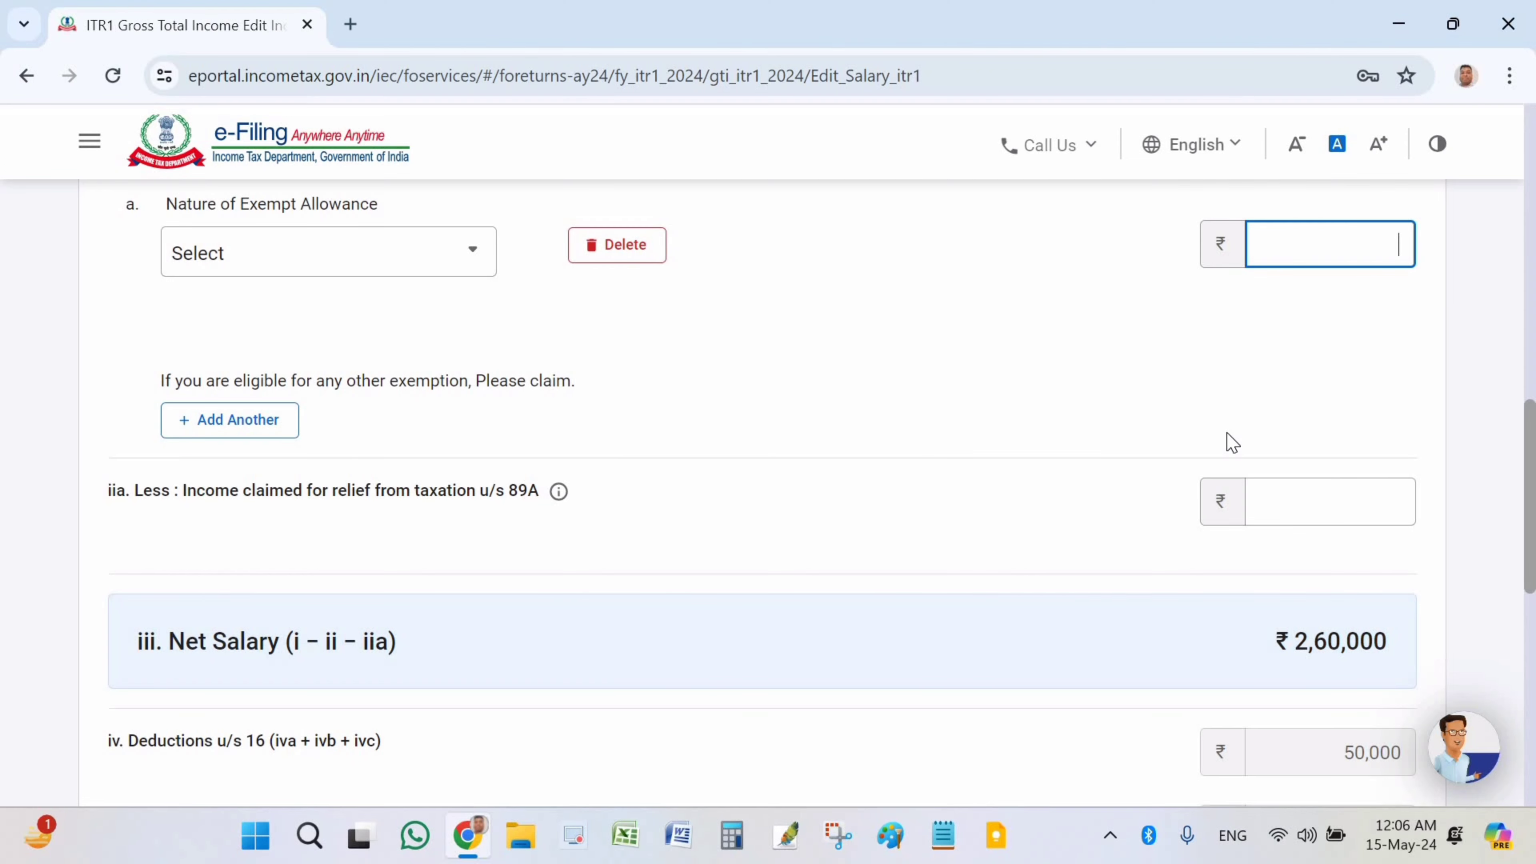
Review the section 16 deductions, leave entertainment allowance and professional tax blank, and save the salary details.
{"action": "scroll", "coordinate": [786, 452], "scroll_direction": "down", "scroll_amount": 2}
{"action": "scroll", "coordinate": [723, 524], "scroll_direction": "down", "scroll_amount": 2}
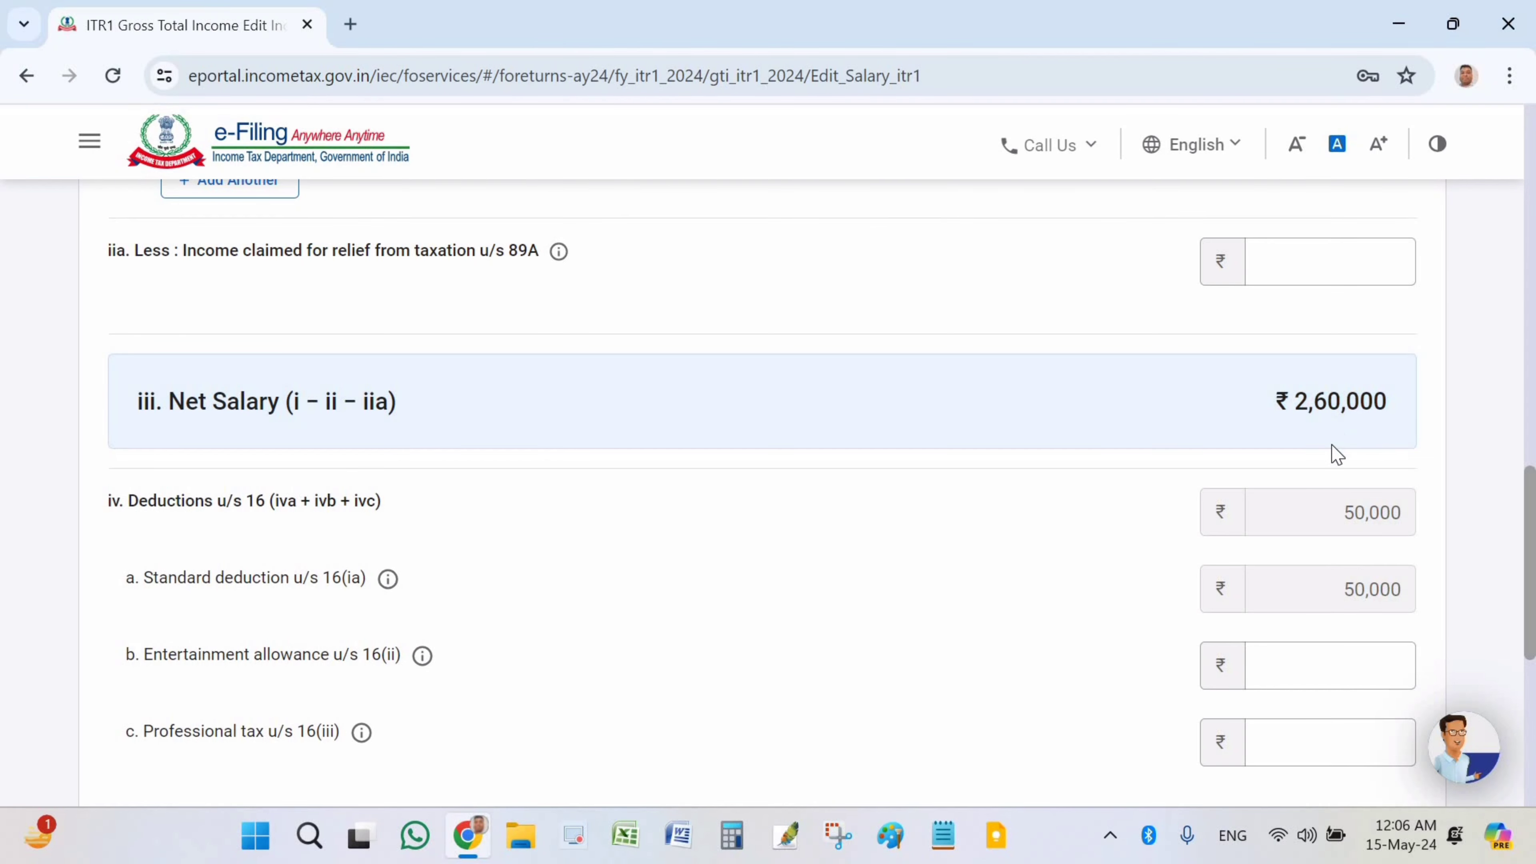
{"action": "scroll", "coordinate": [959, 530], "scroll_direction": "down", "scroll_amount": 2}
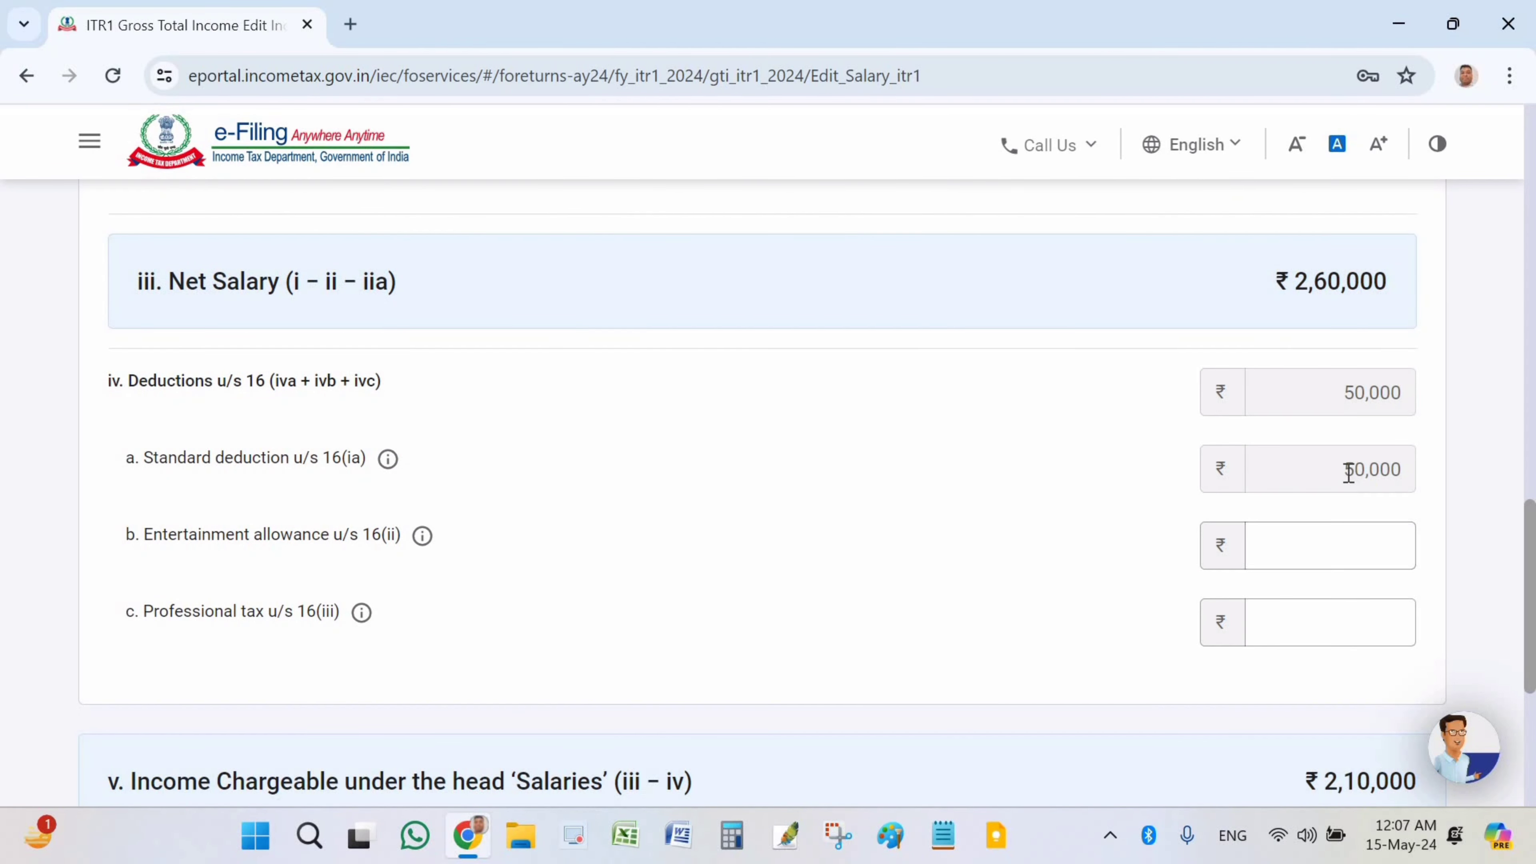
{"action": "left_click_drag", "start_coordinate": [1028, 472], "coordinate": [1401, 471]}
{"action": "left_click", "coordinate": [1277, 280]}
{"action": "scroll", "coordinate": [1361, 514], "scroll_direction": "down", "scroll_amount": 3}
{"action": "scroll", "coordinate": [1364, 459], "scroll_direction": "up", "scroll_amount": 2}
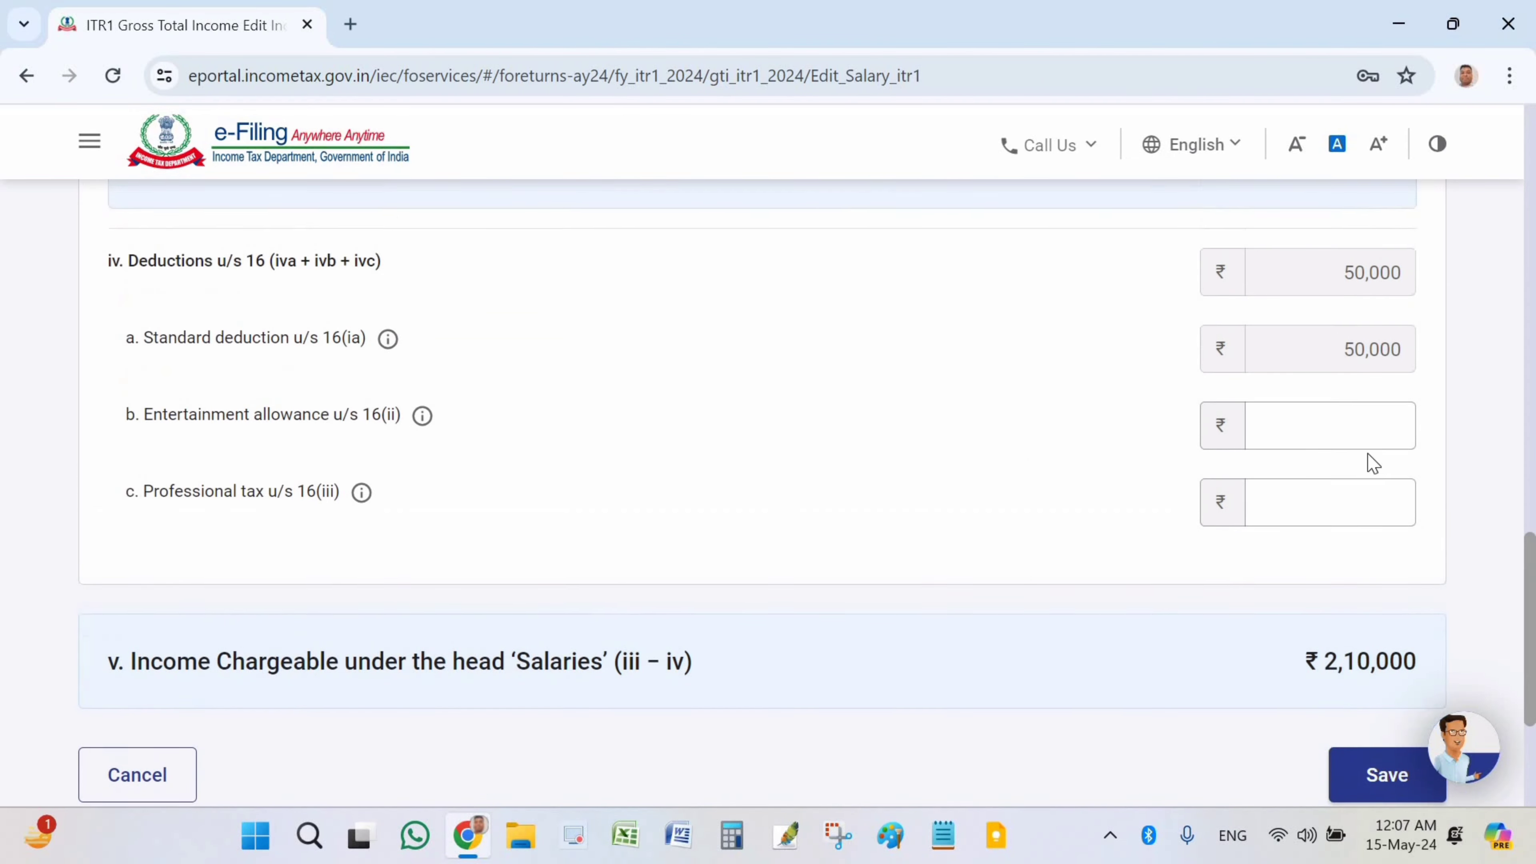
{"action": "scroll", "coordinate": [1292, 562], "scroll_direction": "down", "scroll_amount": 2}
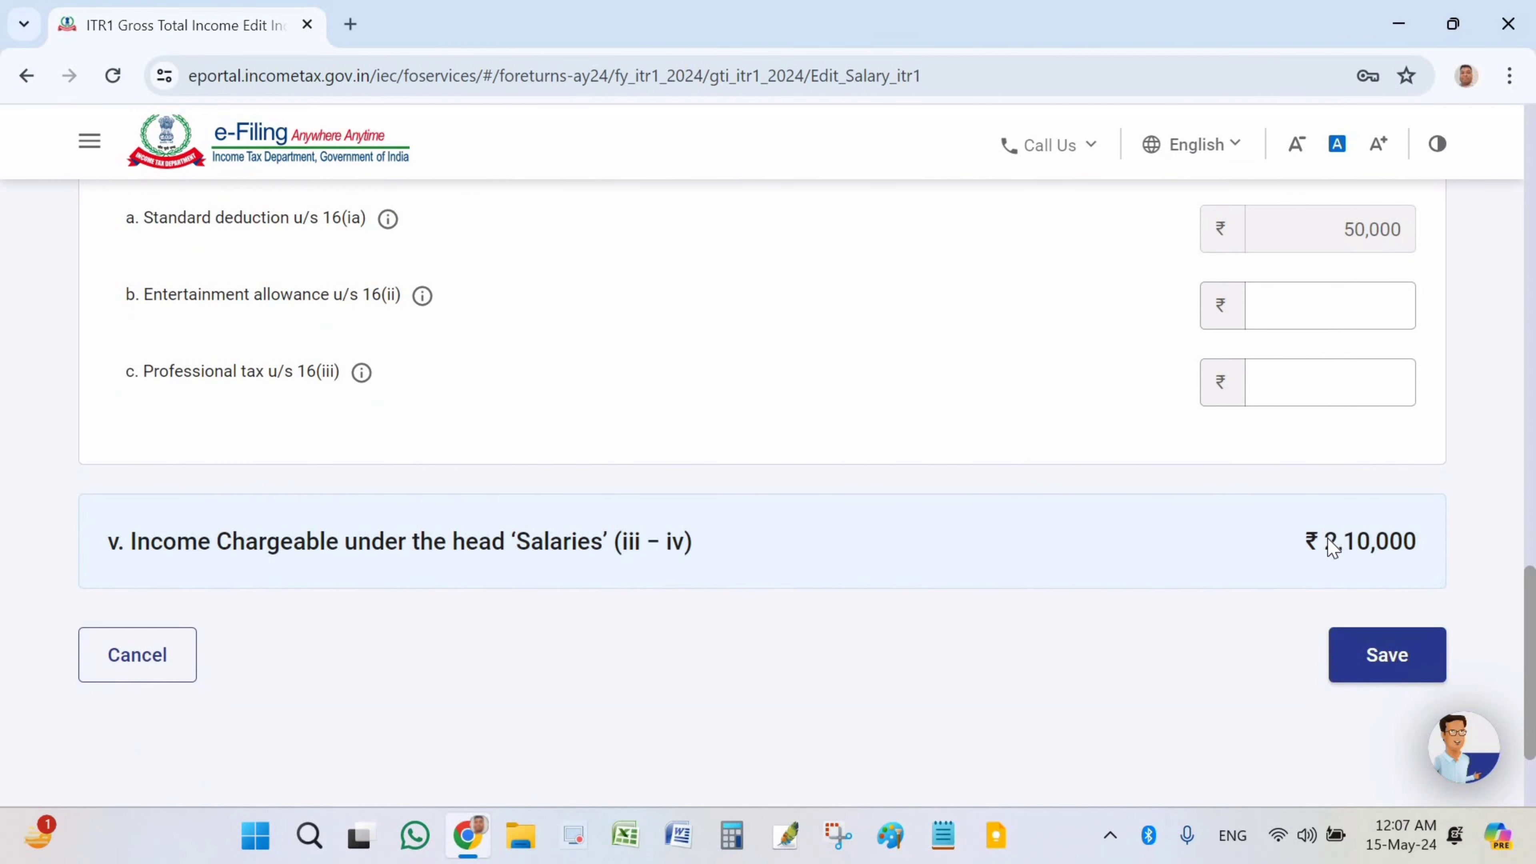
{"action": "triple_click", "coordinate": [1388, 550]}
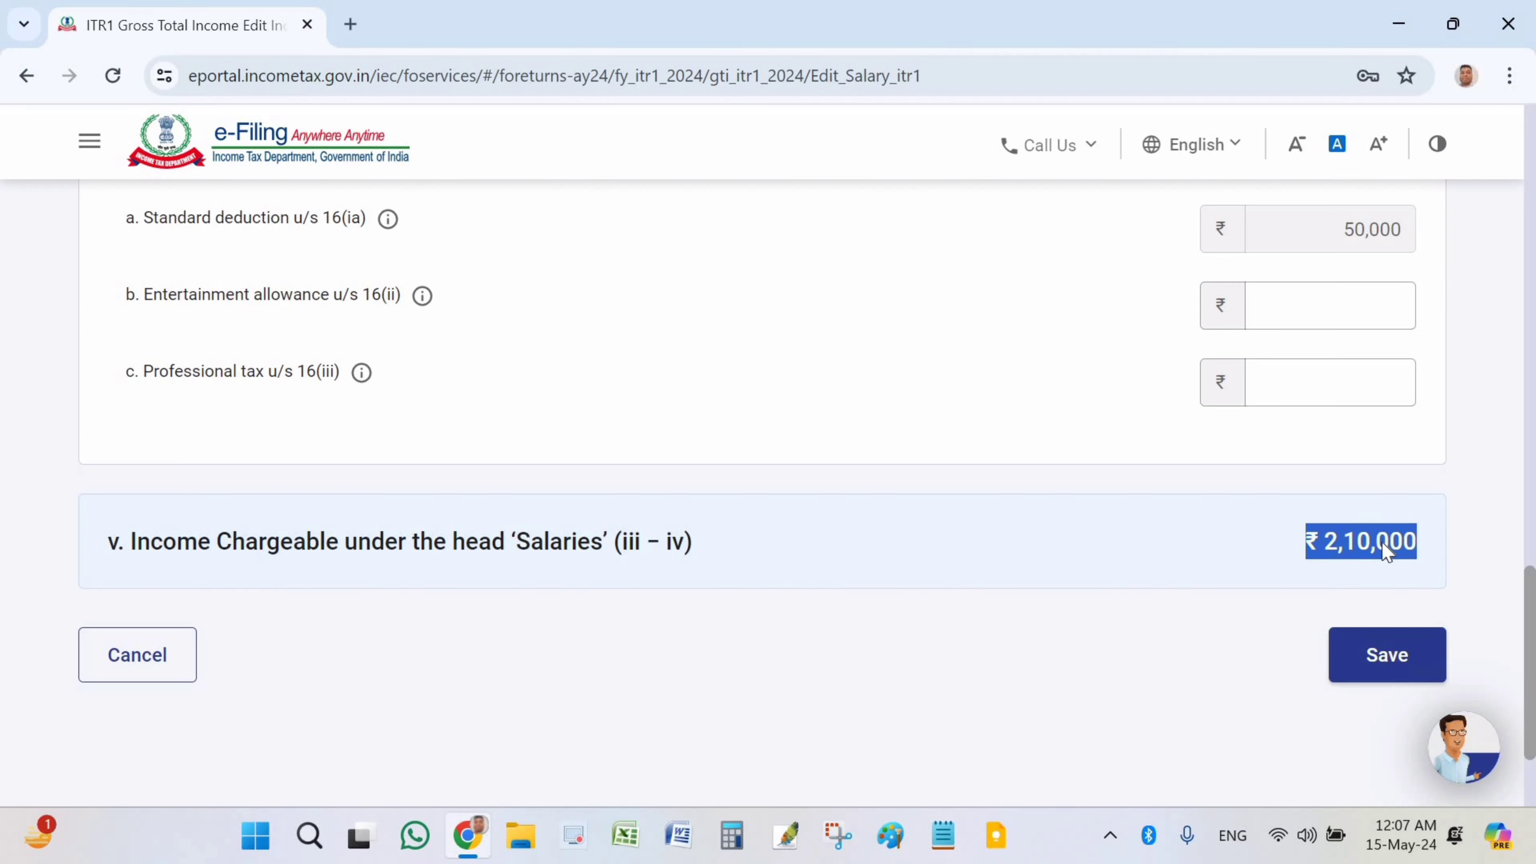
{"action": "left_click", "coordinate": [1249, 552]}
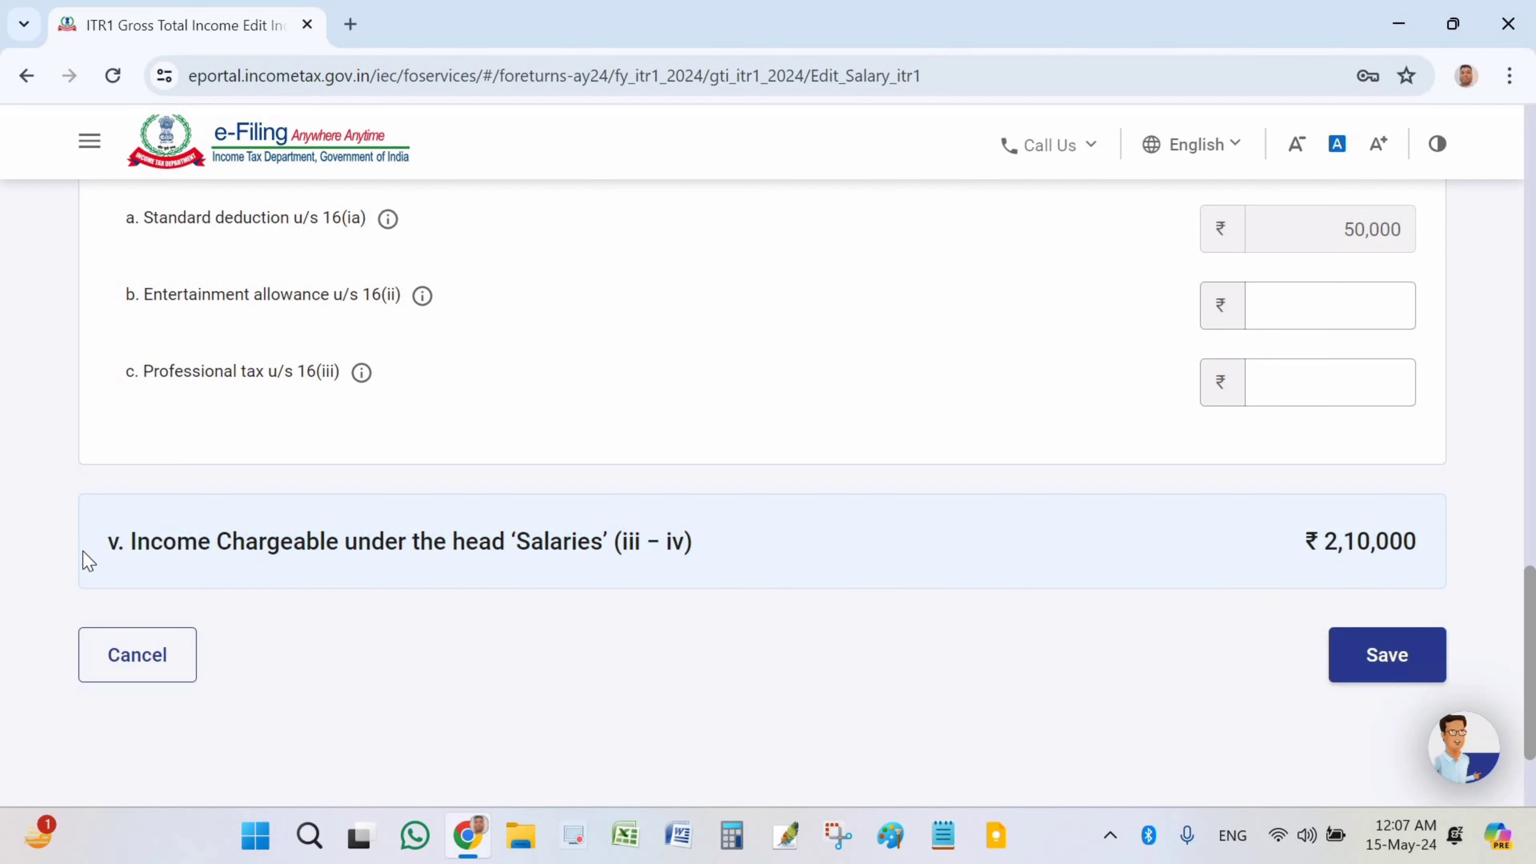
{"action": "left_click", "coordinate": [1391, 670]}
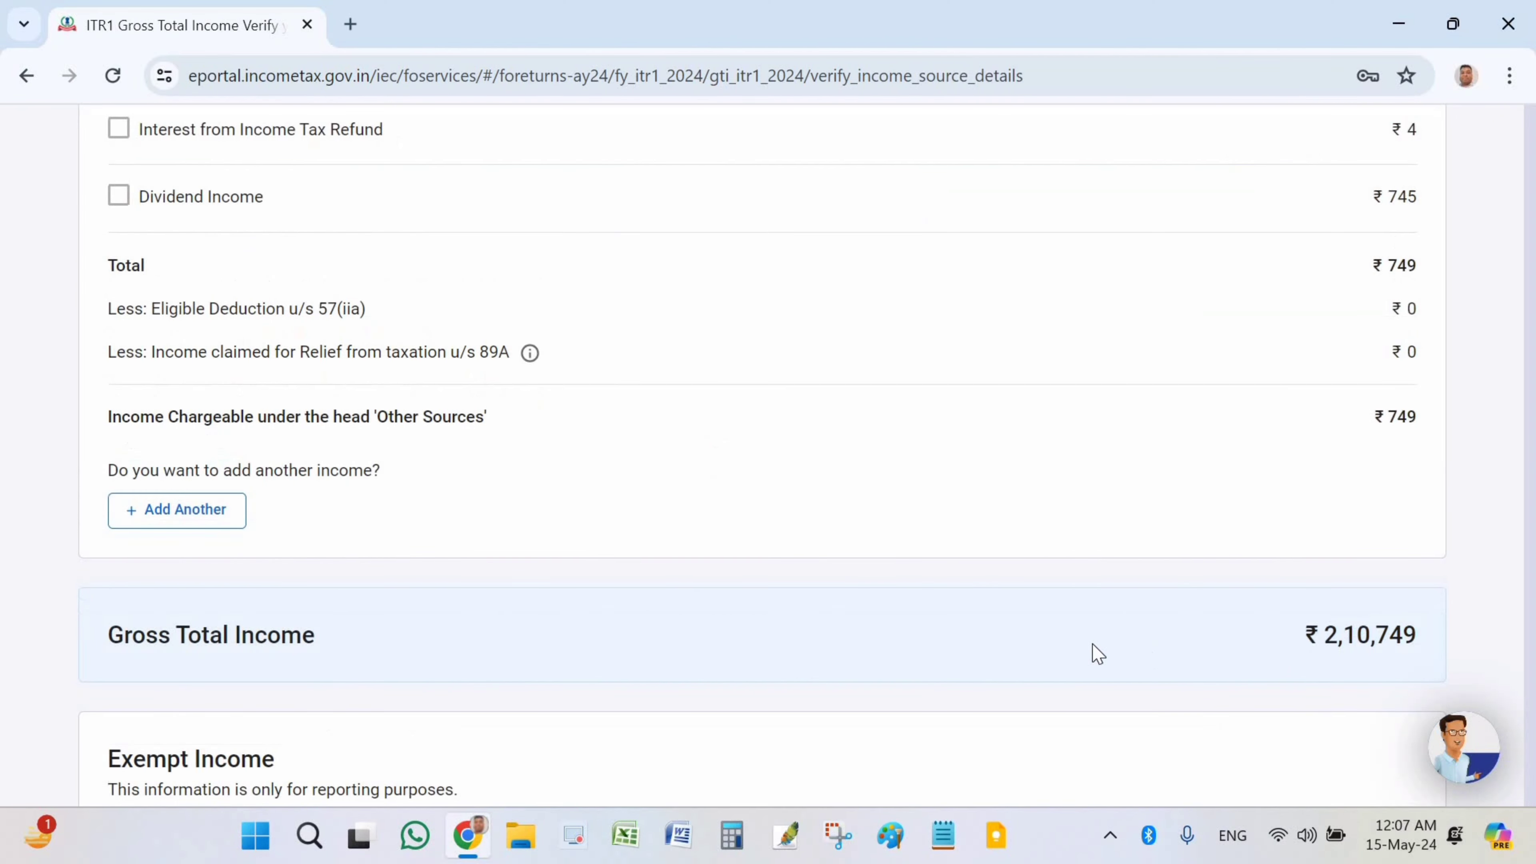
Review the listed salary, house property and other-source incomes, and start adding another income from other sources.
{"action": "scroll", "coordinate": [914, 621], "scroll_direction": "down", "scroll_amount": 5}
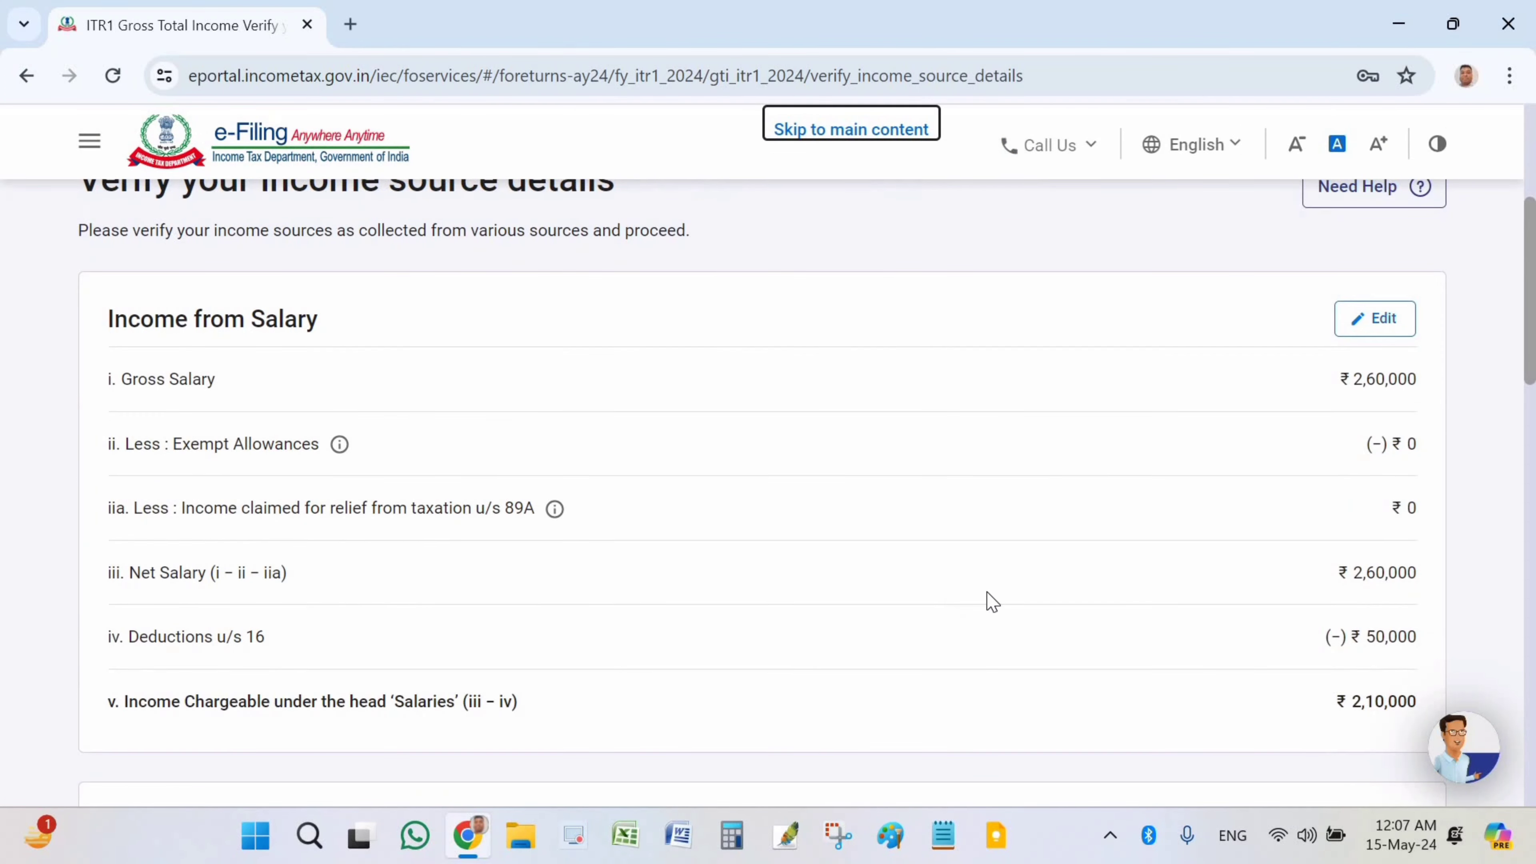
{"action": "scroll", "coordinate": [993, 596], "scroll_direction": "down", "scroll_amount": 6}
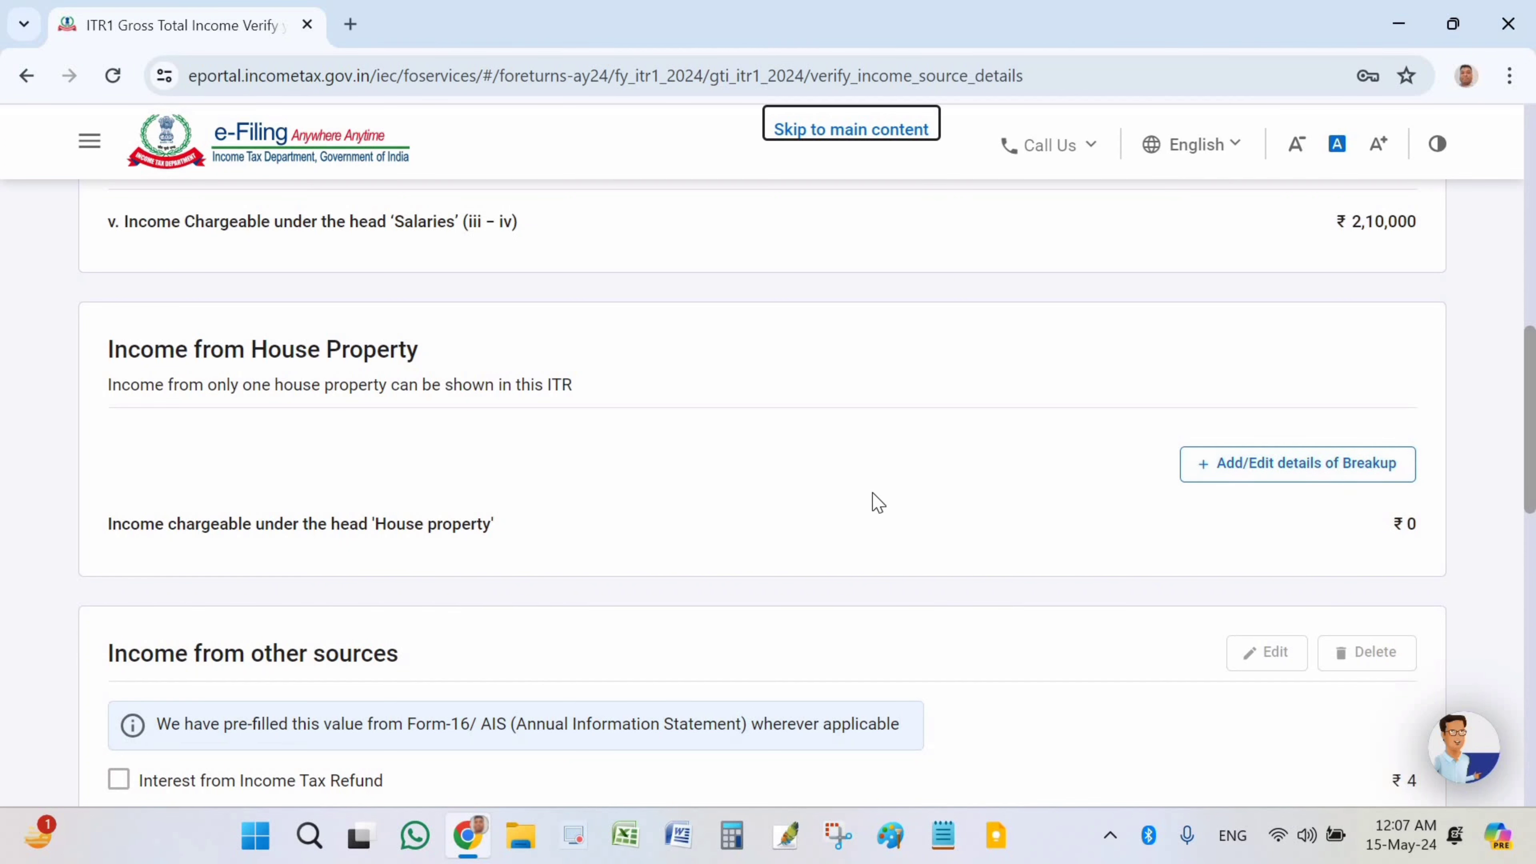
{"action": "scroll", "coordinate": [955, 451], "scroll_direction": "down", "scroll_amount": 2}
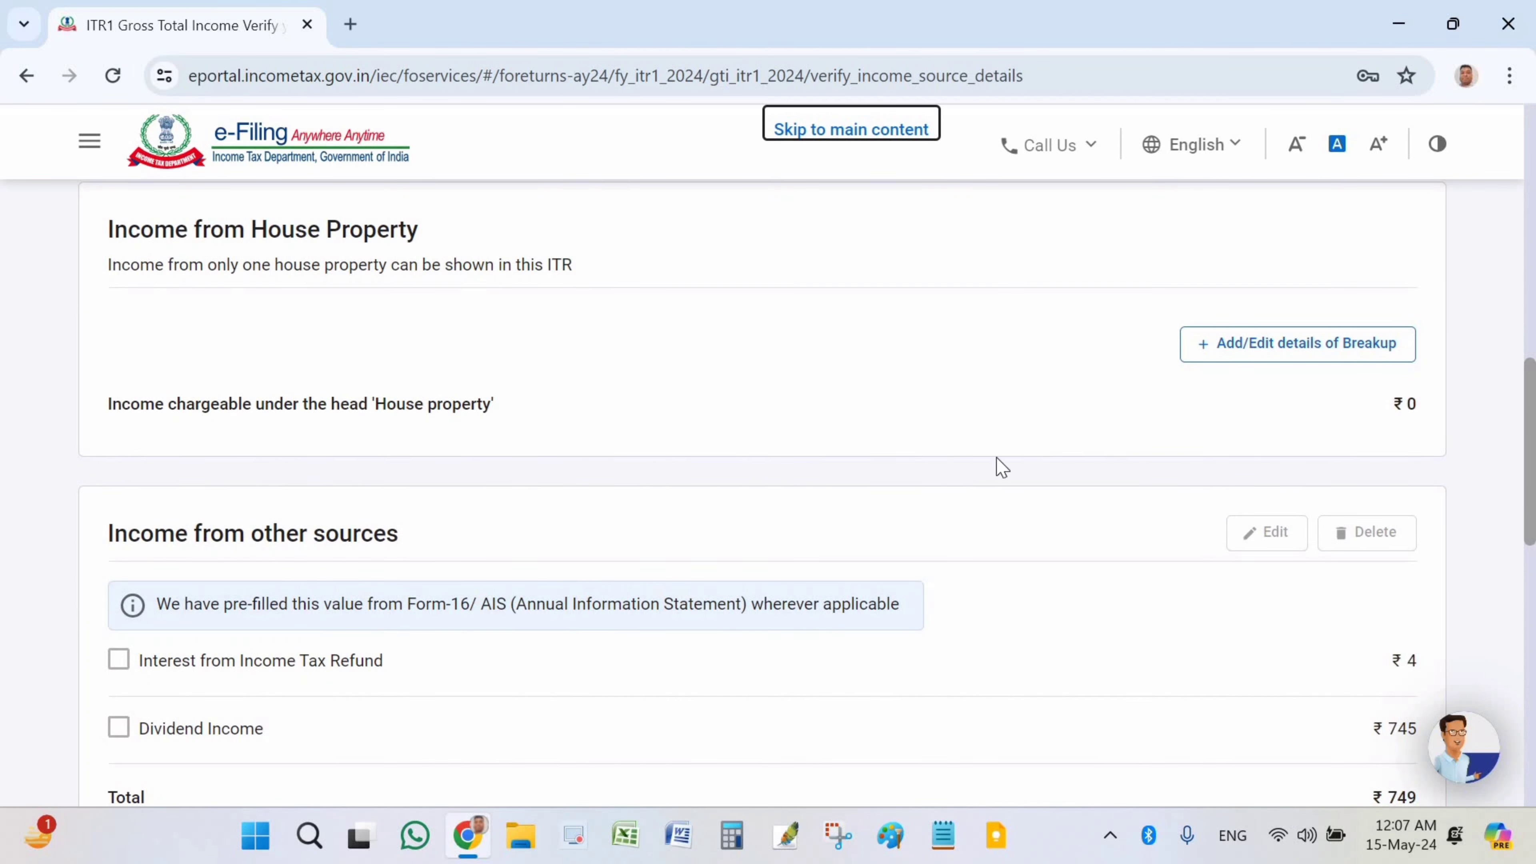
{"action": "scroll", "coordinate": [149, 449], "scroll_direction": "down", "scroll_amount": 2}
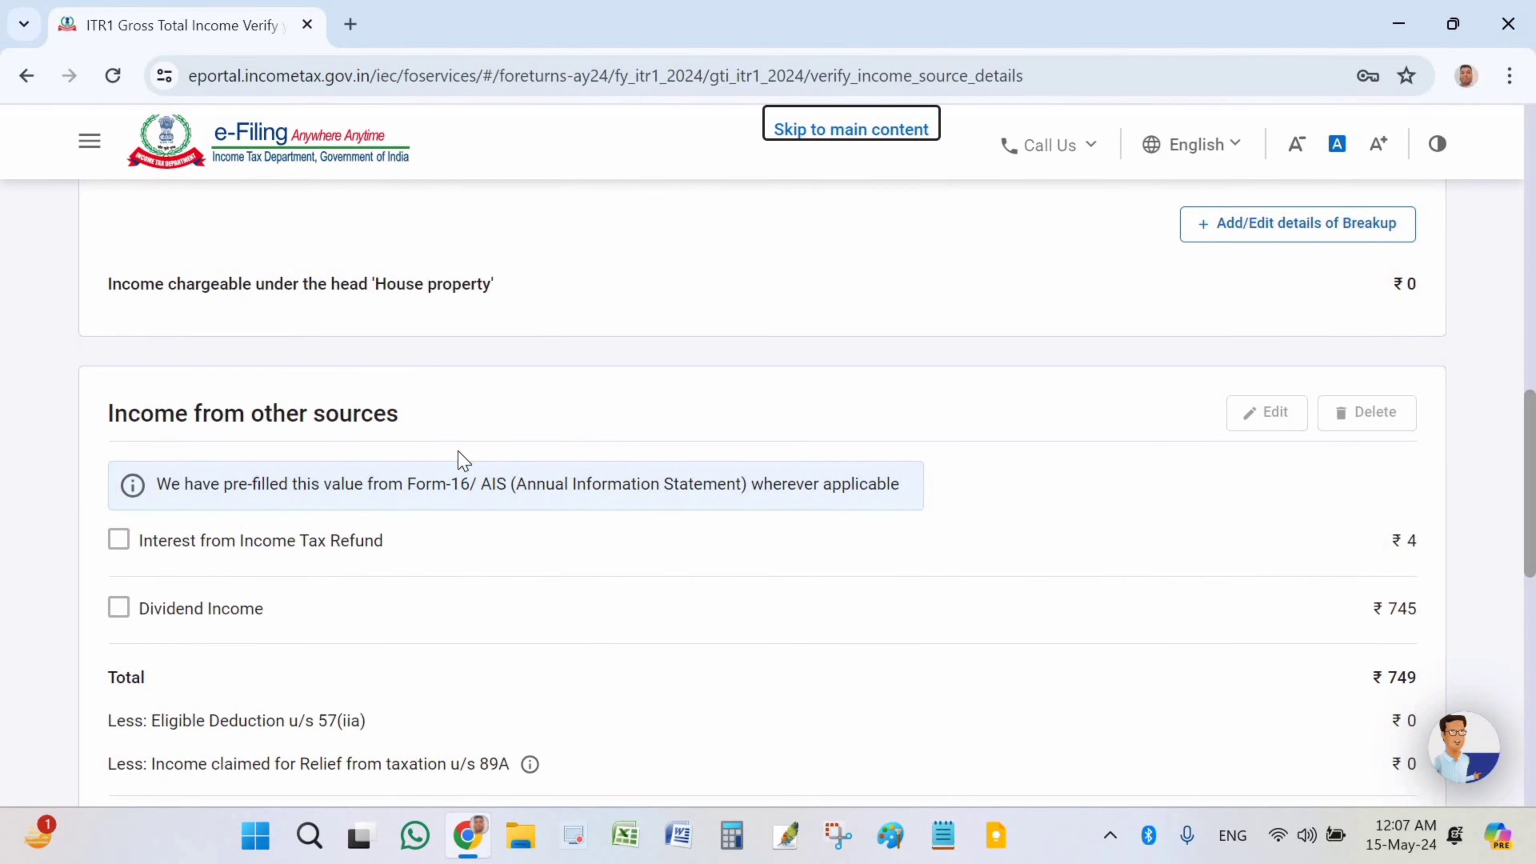
{"action": "scroll", "coordinate": [552, 460], "scroll_direction": "down", "scroll_amount": 2}
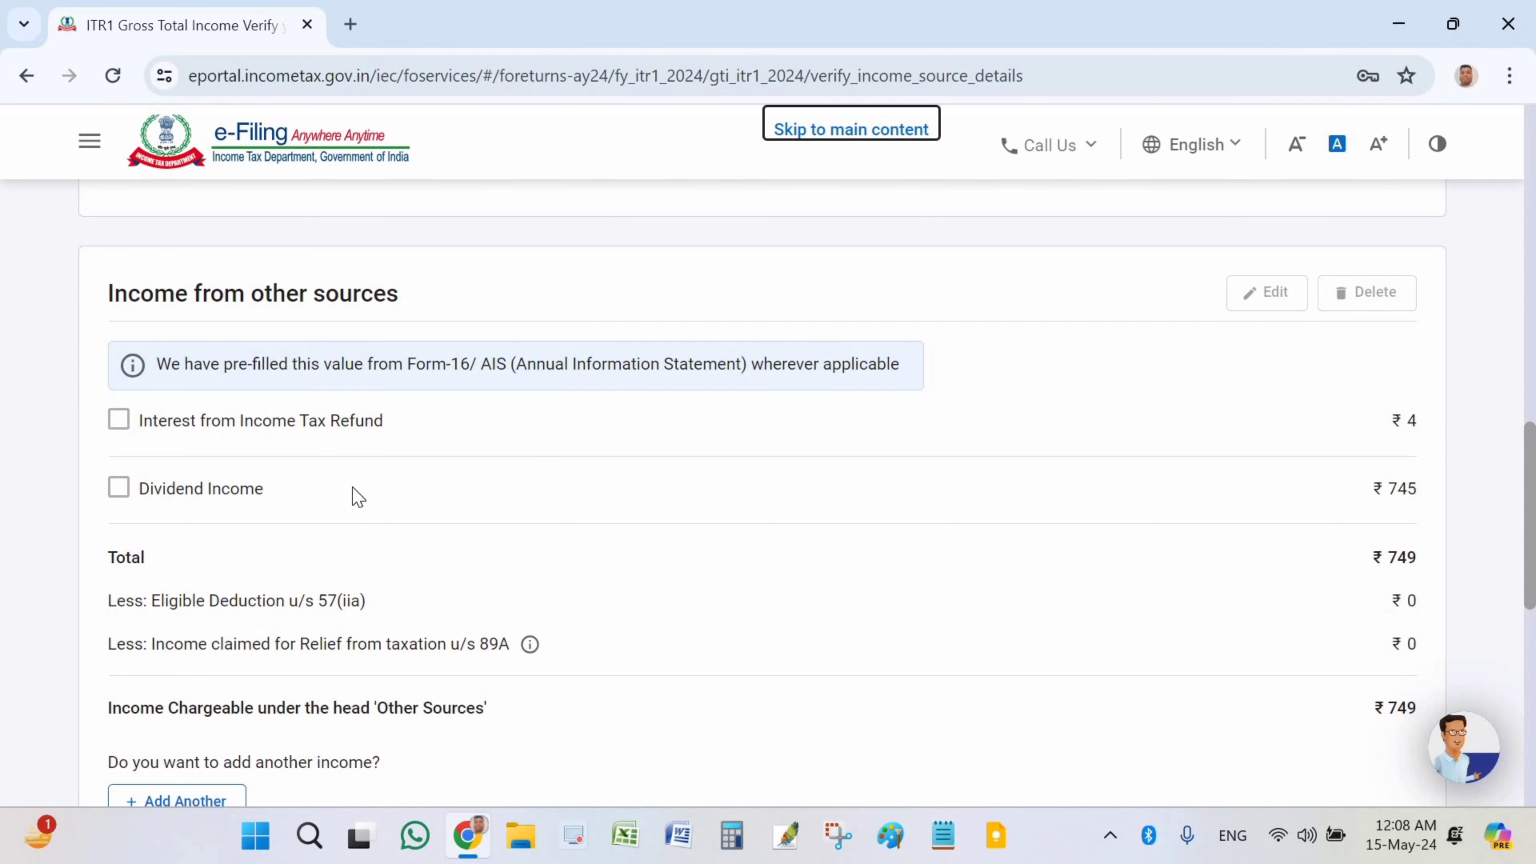
{"action": "scroll", "coordinate": [141, 384], "scroll_direction": "down", "scroll_amount": 2}
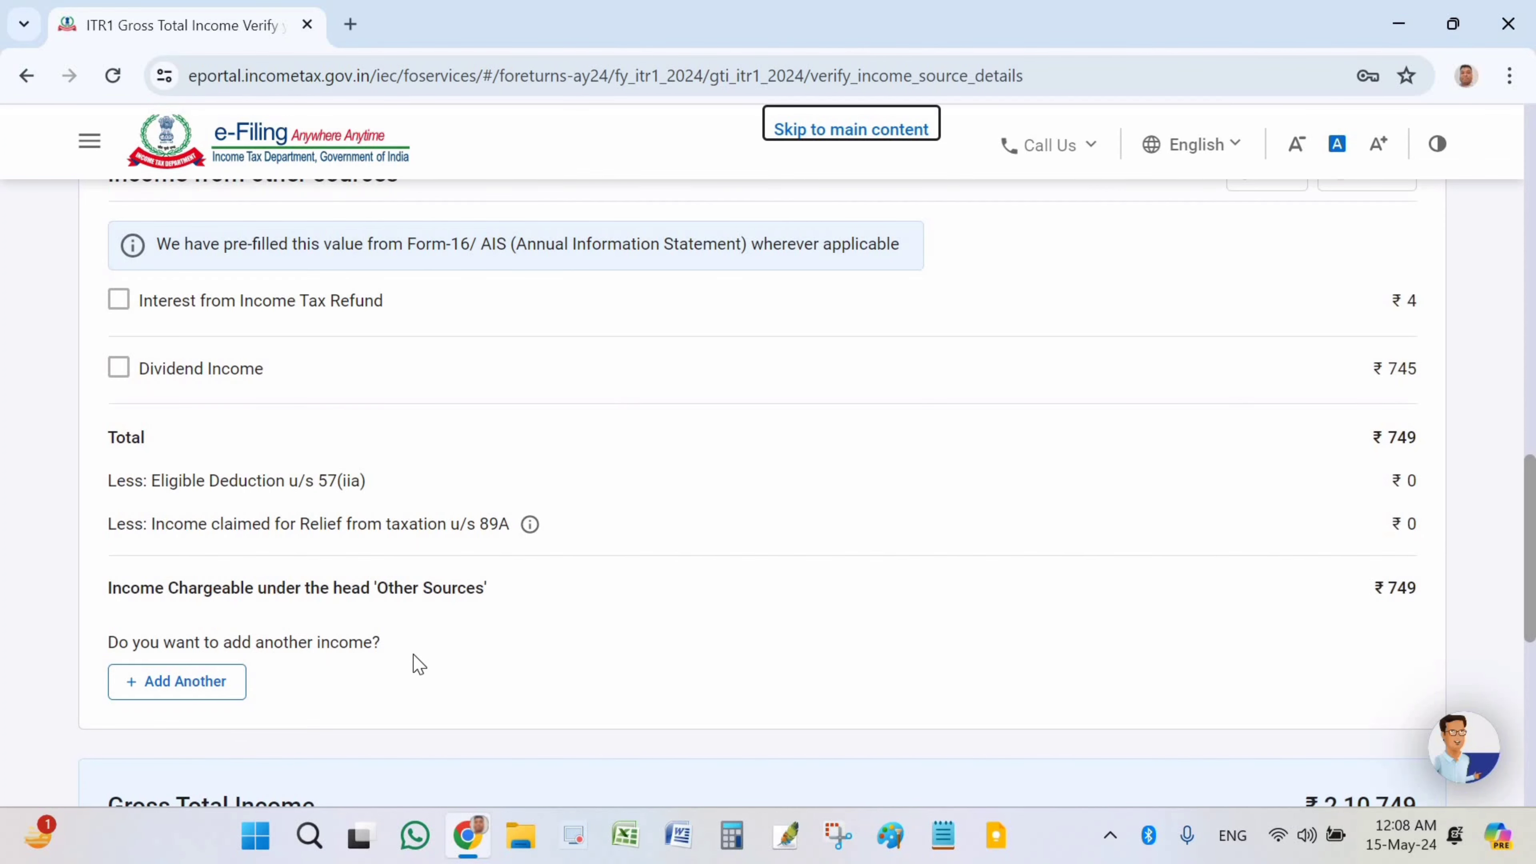
{"action": "scroll", "coordinate": [171, 553], "scroll_direction": "down", "scroll_amount": 2}
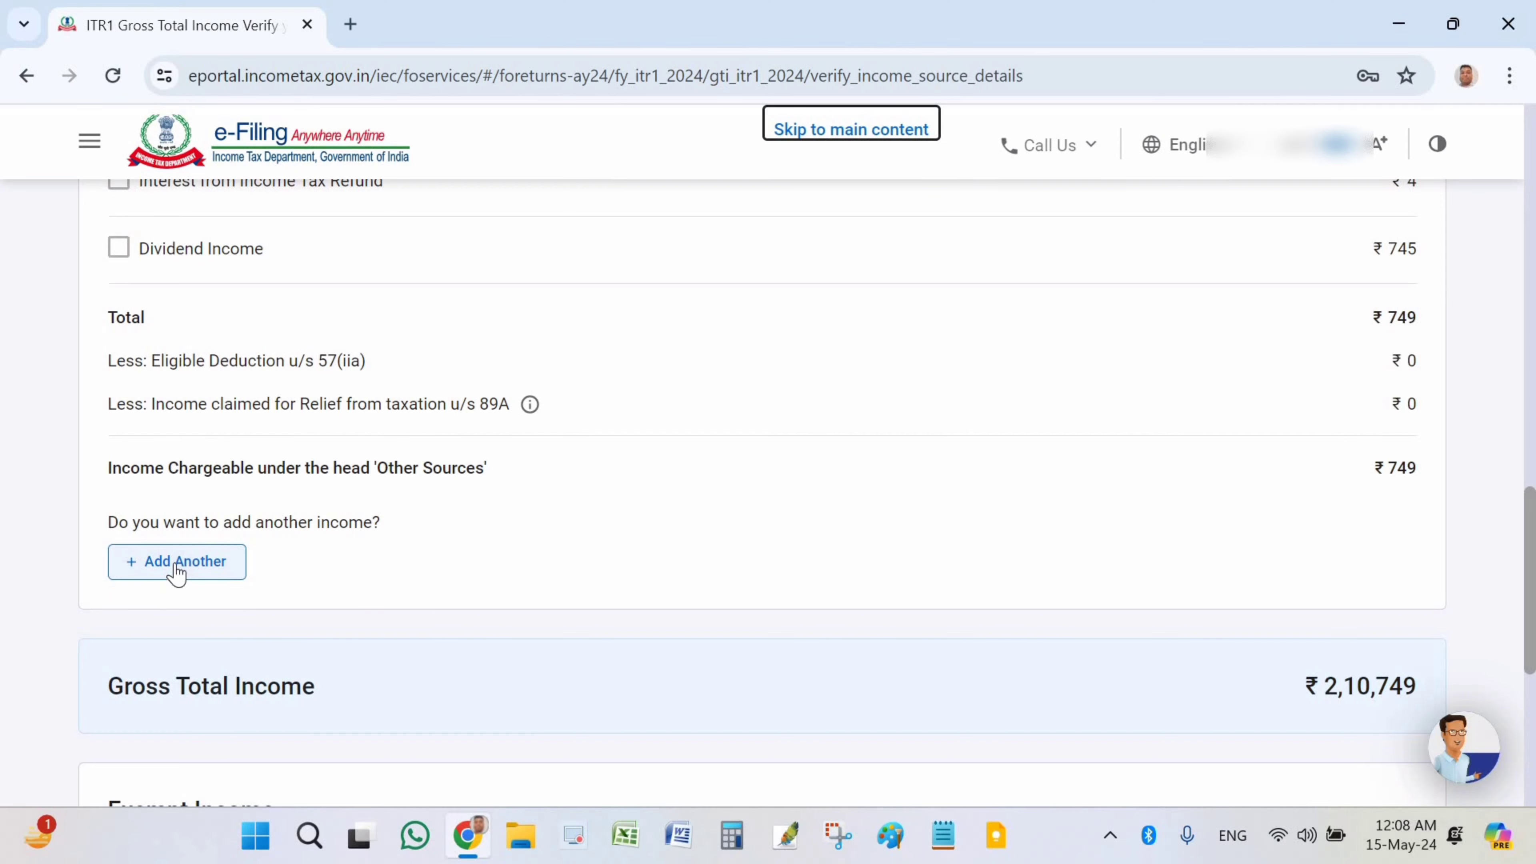
{"action": "left_click", "coordinate": [204, 565]}
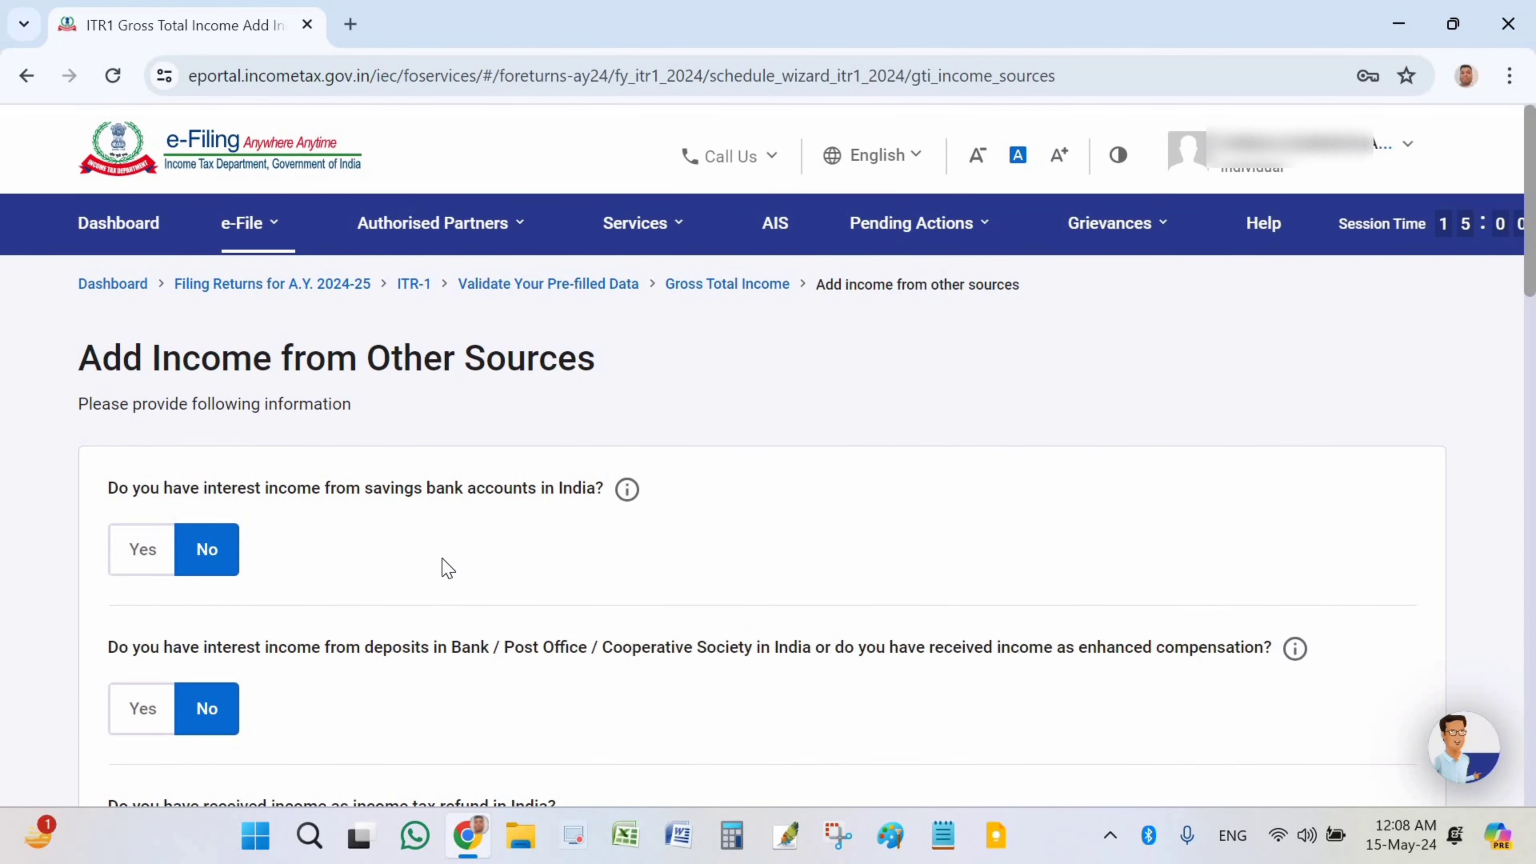
Answer Yes to interest income from savings bank accounts in India and set its amount to ₹ 1,500.
{"action": "scroll", "coordinate": [363, 370], "scroll_direction": "down", "scroll_amount": 3}
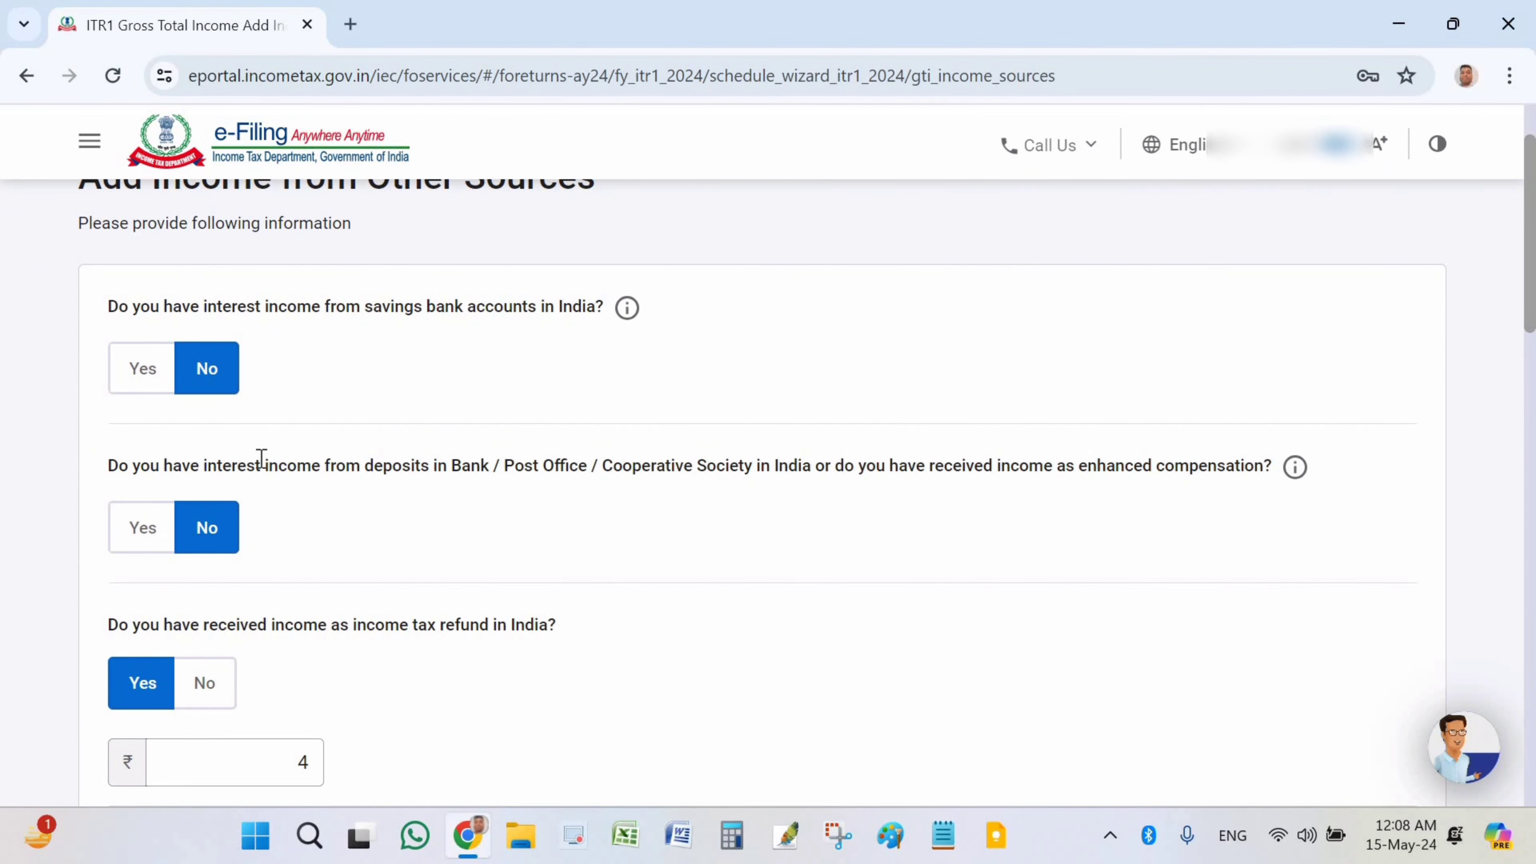
{"action": "left_click", "coordinate": [142, 368]}
{"action": "left_click", "coordinate": [226, 457]}
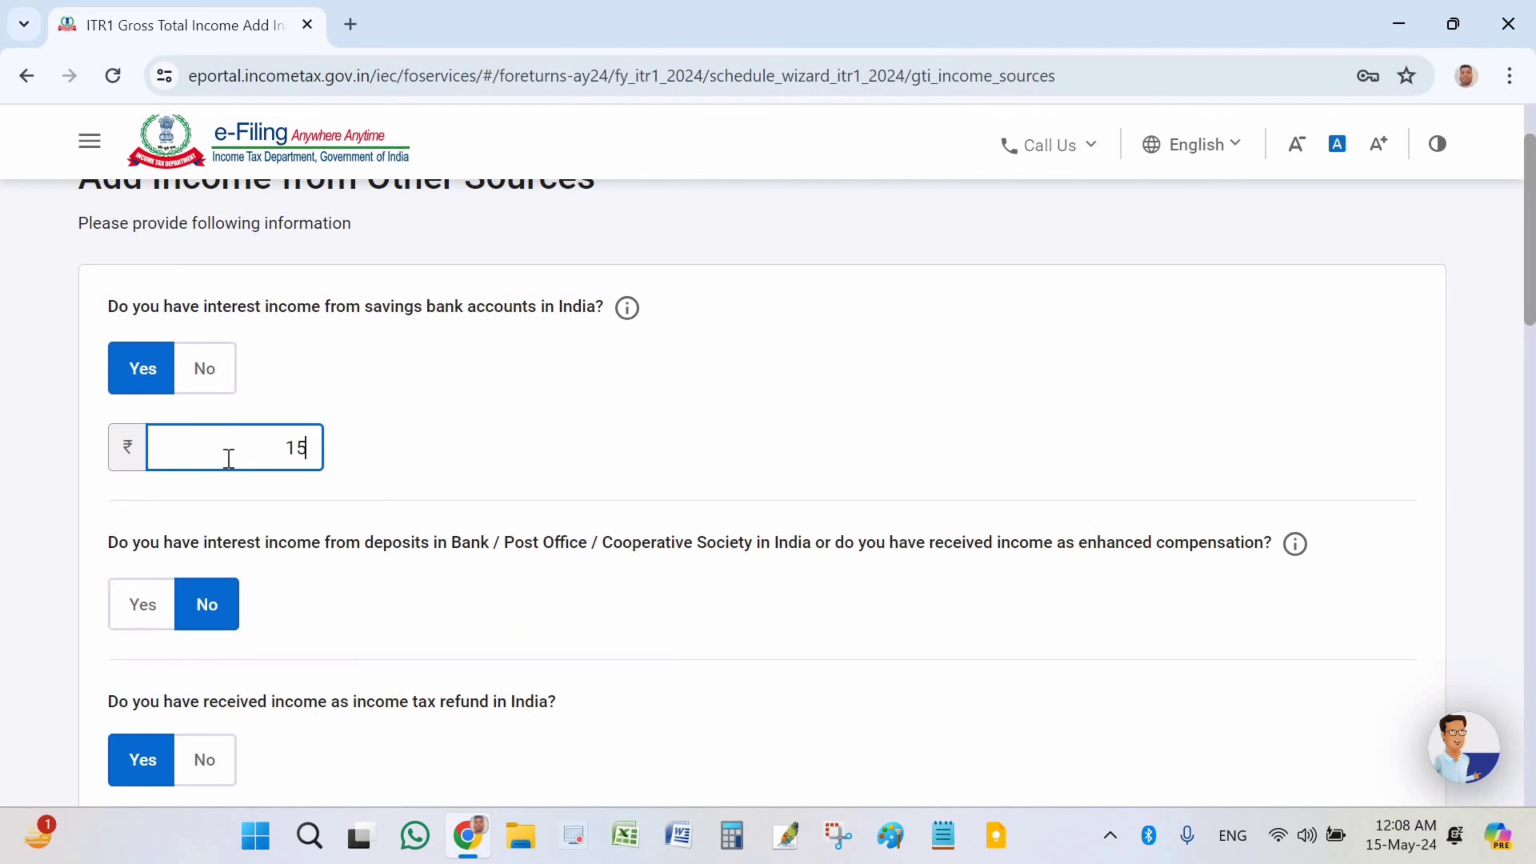
{"action": "left_click", "coordinate": [785, 521]}
{"action": "scroll", "coordinate": [566, 445], "scroll_direction": "down", "scroll_amount": 2}
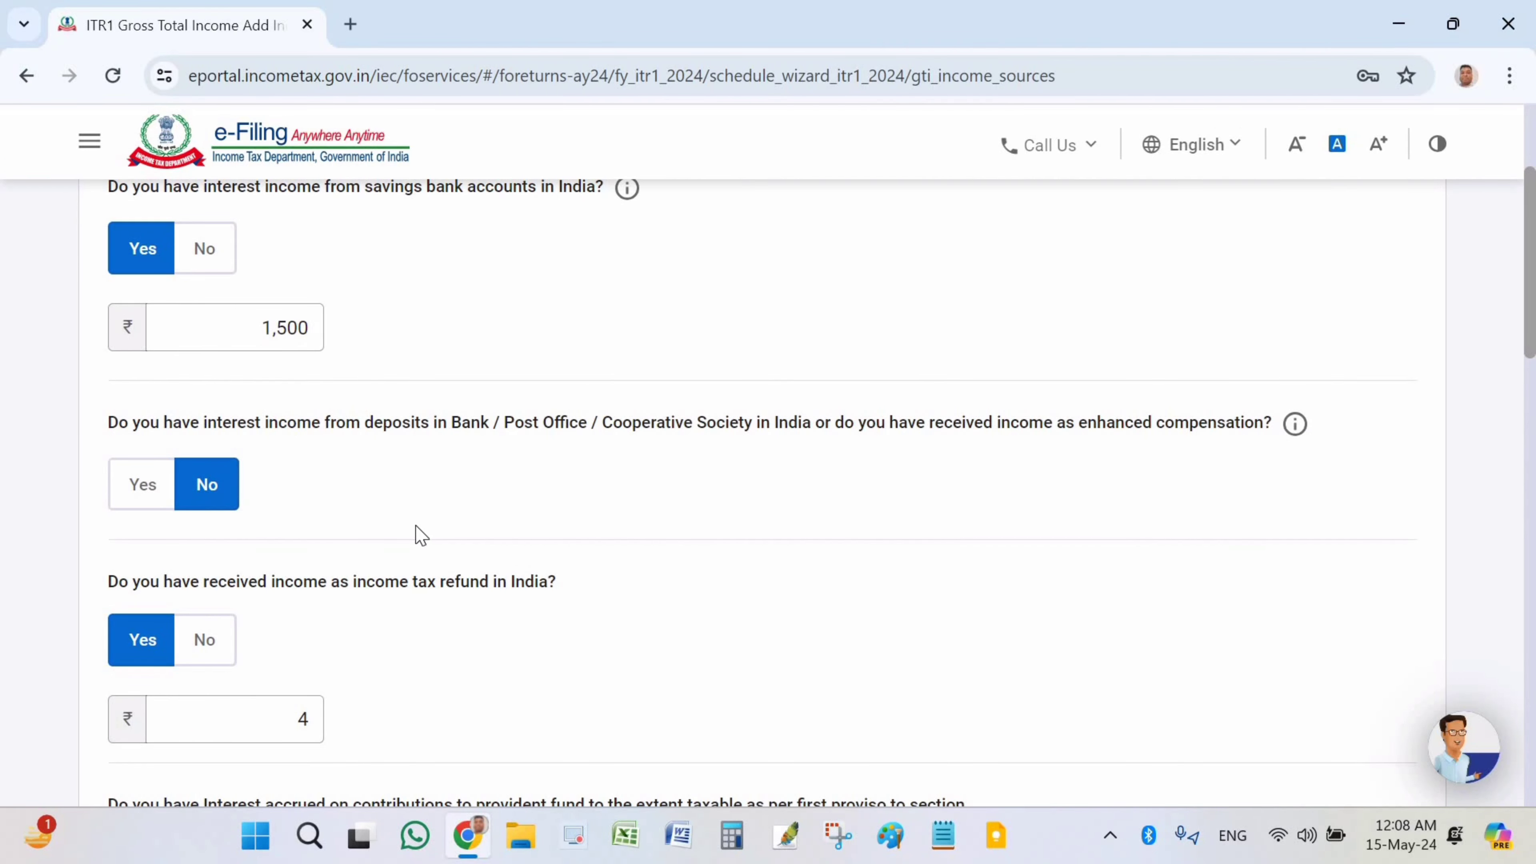
{"action": "scroll", "coordinate": [415, 535], "scroll_direction": "down", "scroll_amount": 2}
{"action": "left_click", "coordinate": [166, 364]}
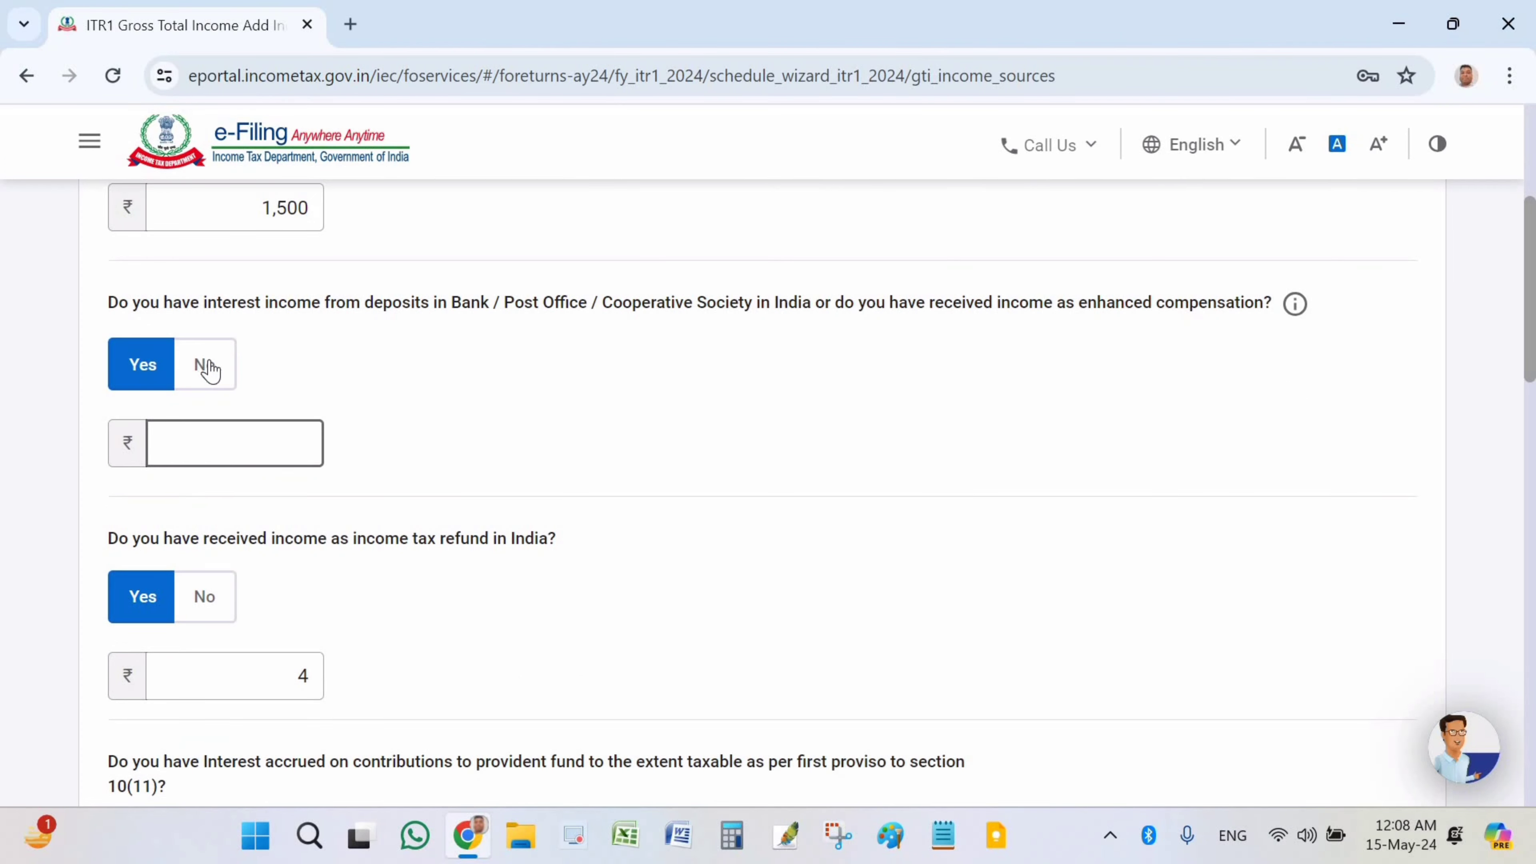
{"action": "left_click", "coordinate": [207, 367]}
{"action": "scroll", "coordinate": [312, 417], "scroll_direction": "down", "scroll_amount": 2}
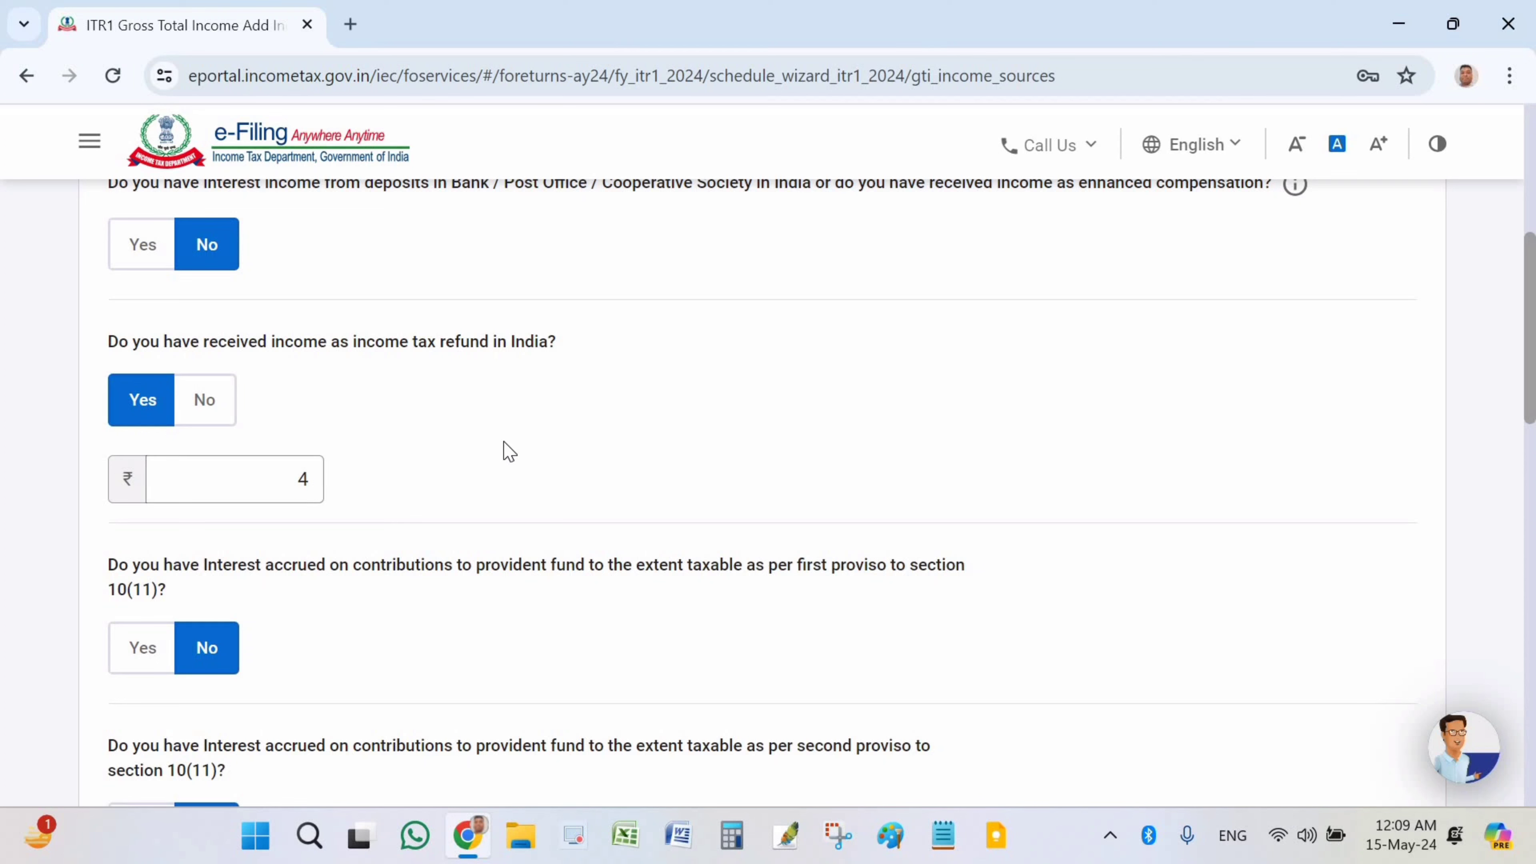
{"action": "left_click", "coordinate": [294, 480]}
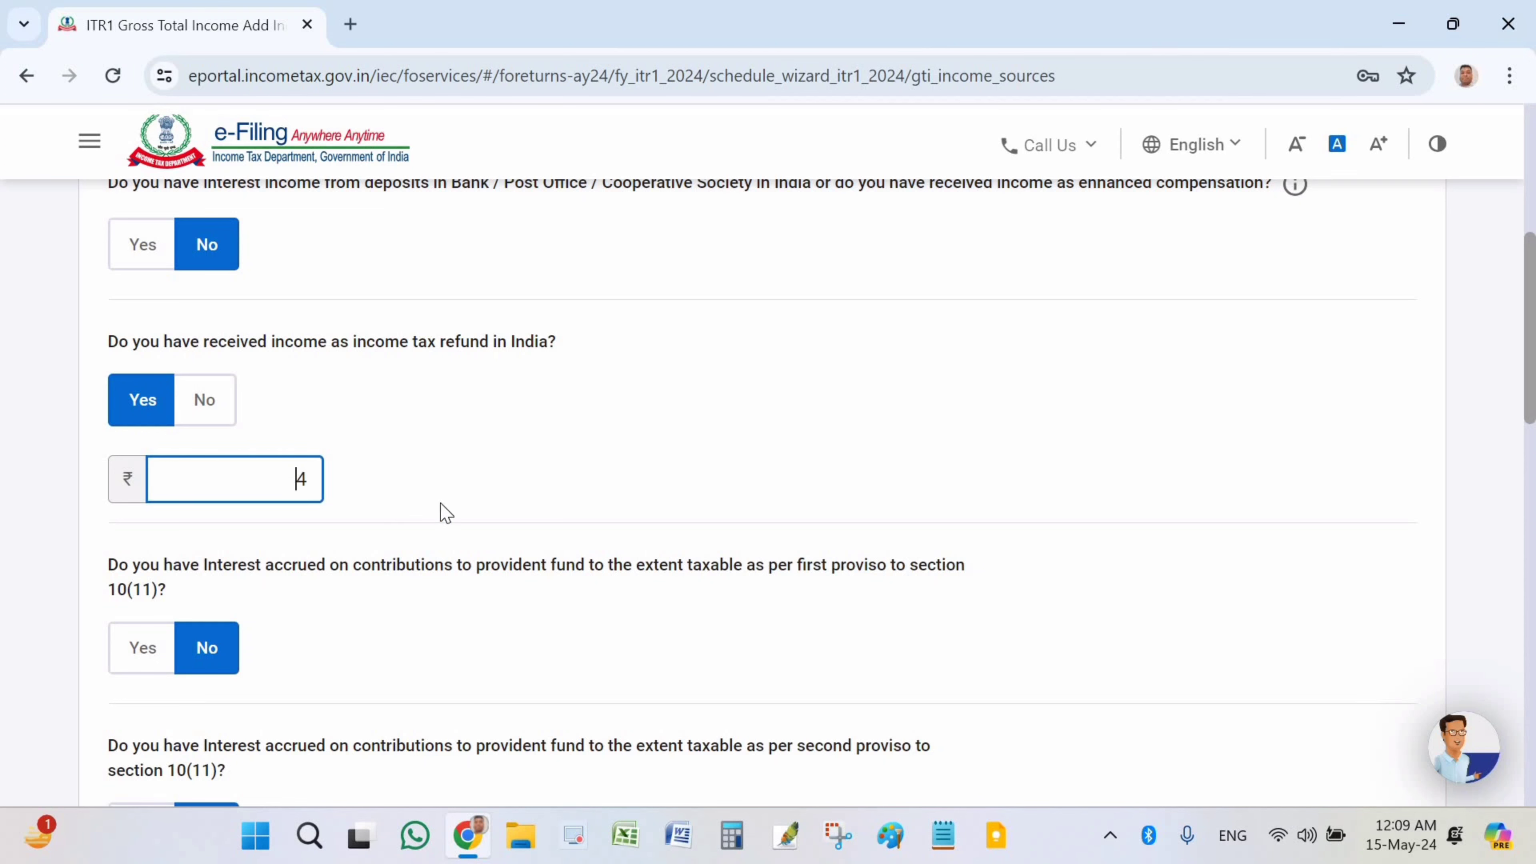
Answer Yes to Any other income, with amount ₹ 3,00,000 and description "CSC Centre, Intenet Cafe, Online Content Creatore Google Youtube.".
{"action": "scroll", "coordinate": [466, 484], "scroll_direction": "down", "scroll_amount": 2}
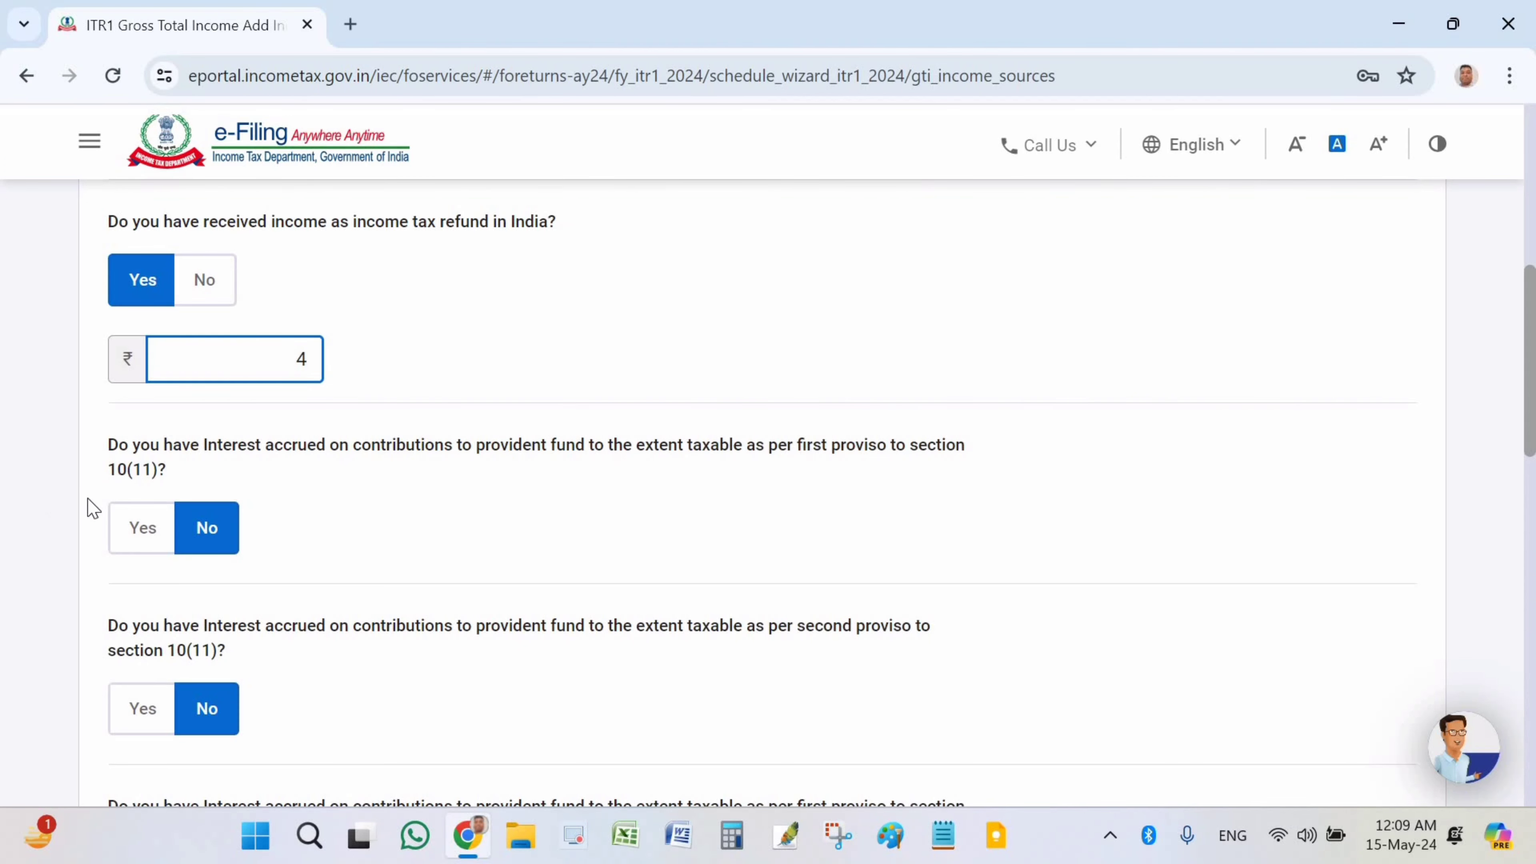
{"action": "scroll", "coordinate": [245, 557], "scroll_direction": "down", "scroll_amount": 3}
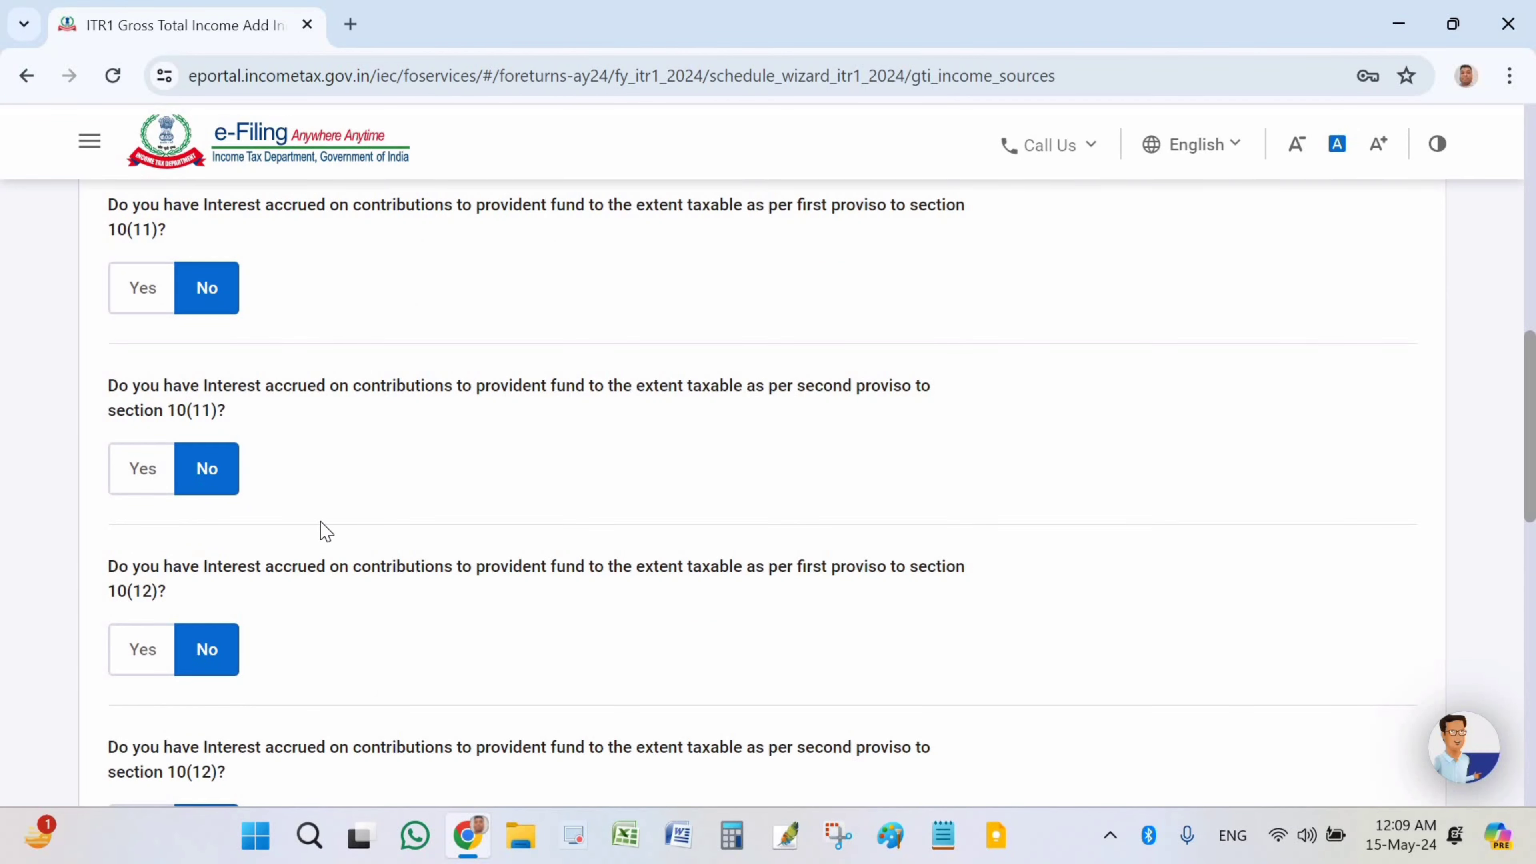
{"action": "scroll", "coordinate": [325, 531], "scroll_direction": "down", "scroll_amount": 5}
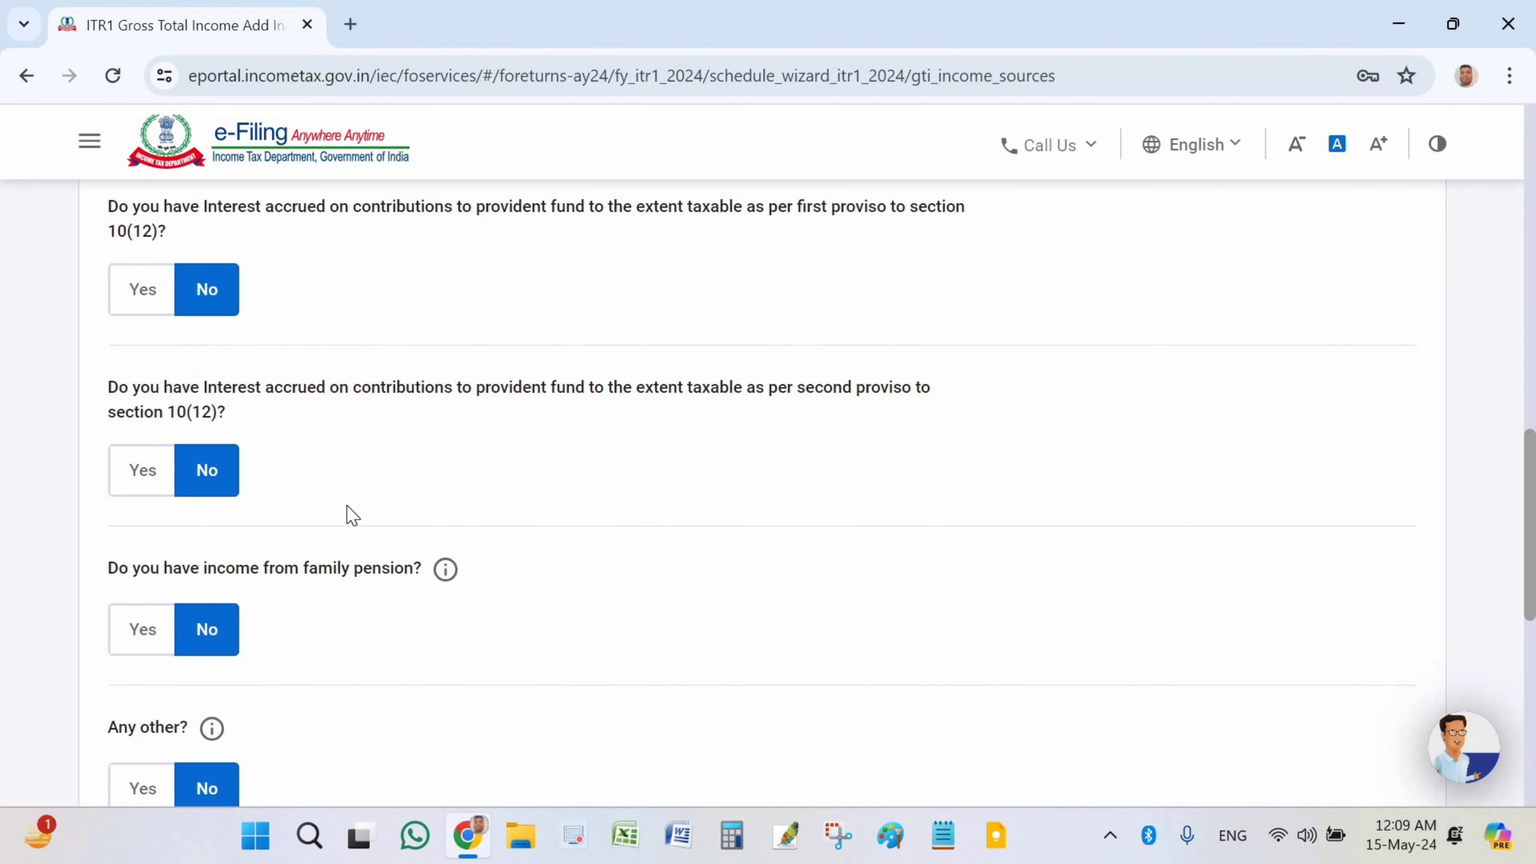
{"action": "scroll", "coordinate": [349, 515], "scroll_direction": "down", "scroll_amount": 2}
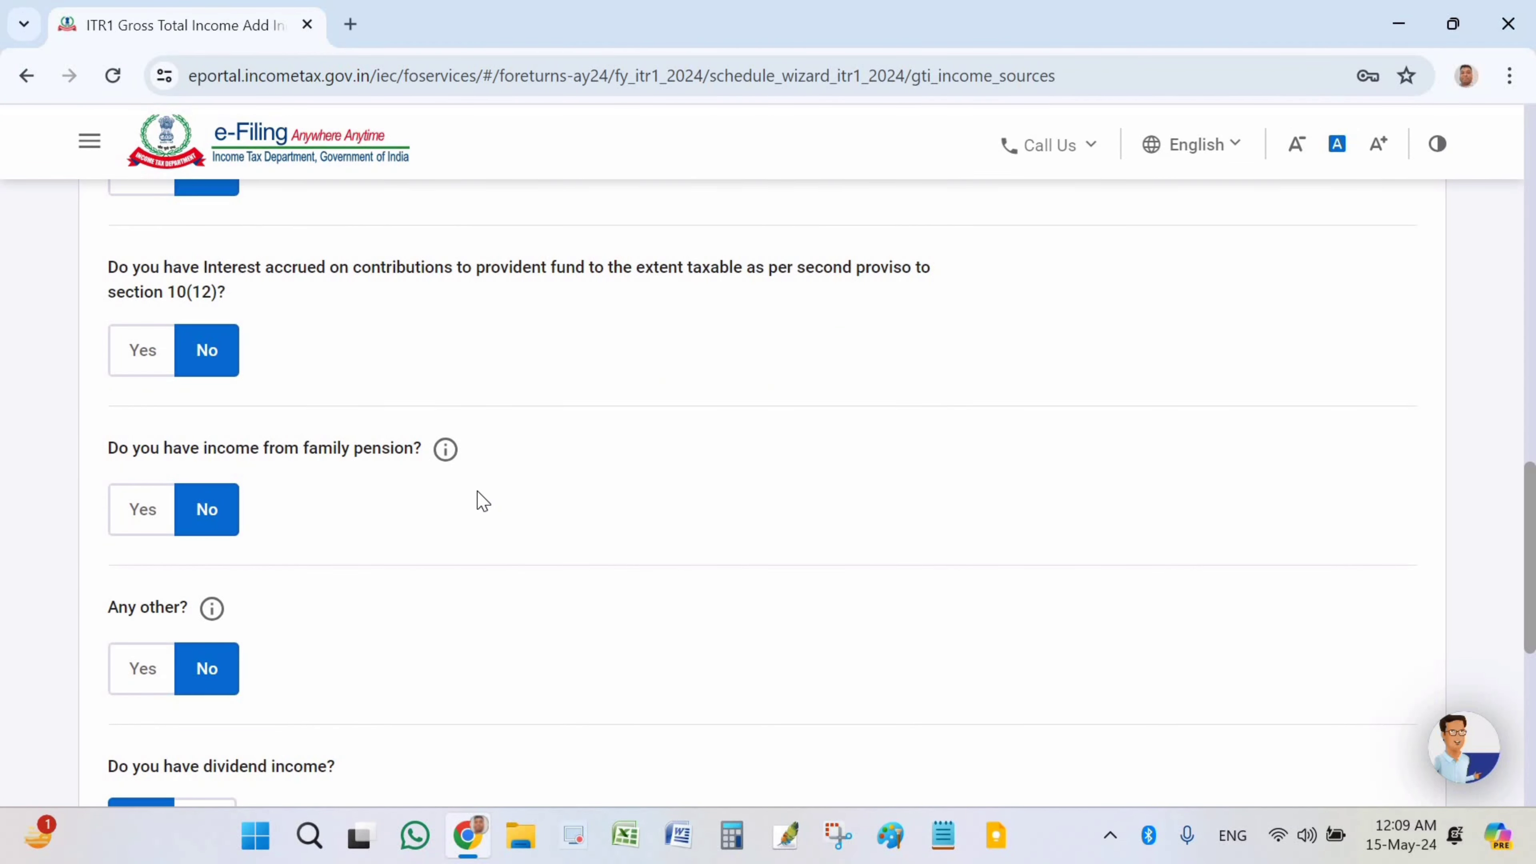
{"action": "scroll", "coordinate": [145, 375], "scroll_direction": "down", "scroll_amount": 2}
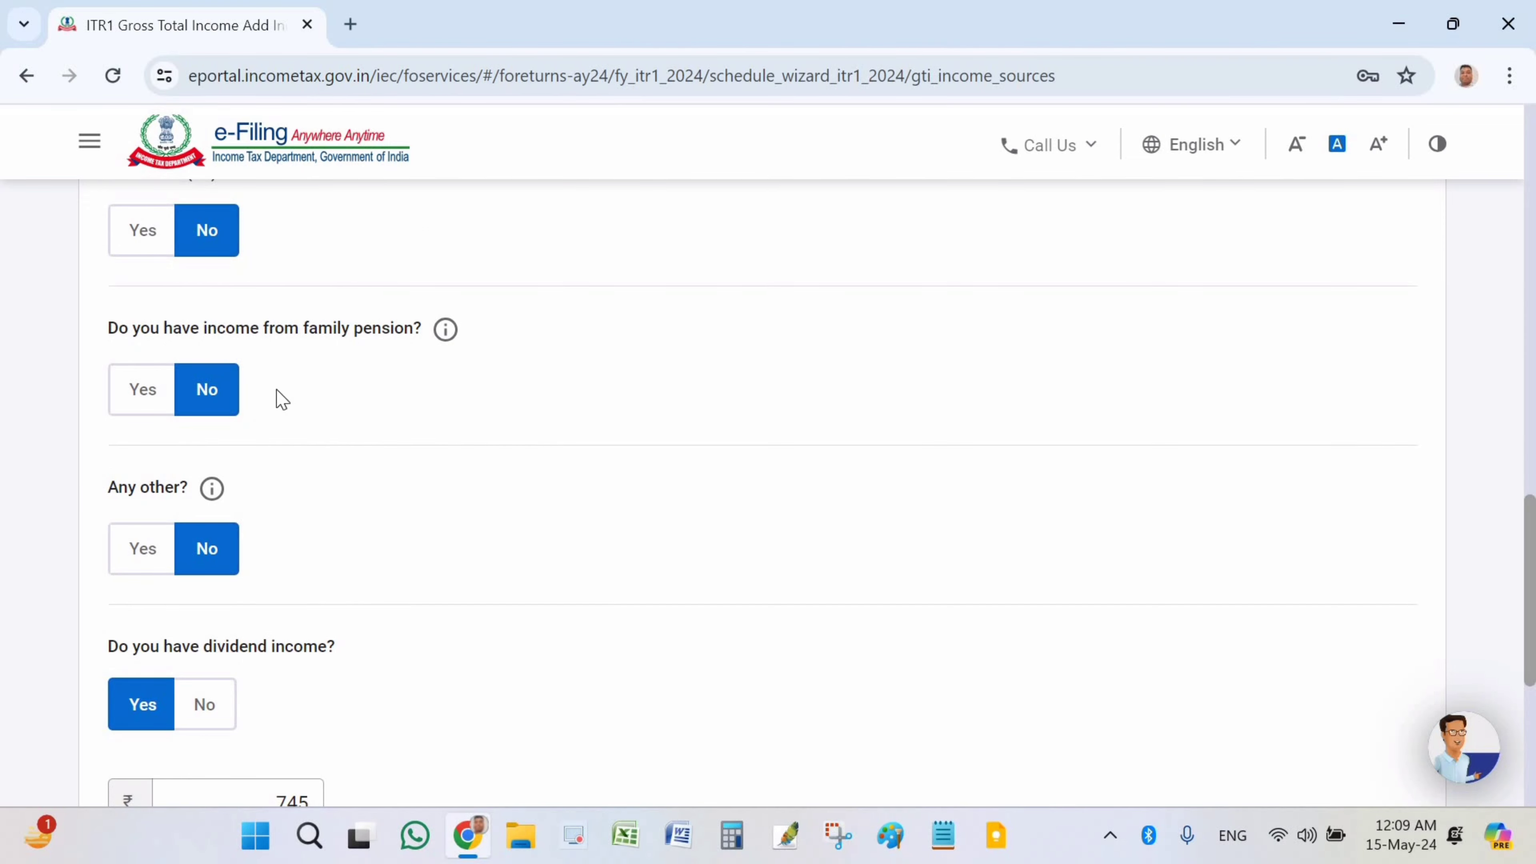
{"action": "scroll", "coordinate": [291, 484], "scroll_direction": "down", "scroll_amount": 2}
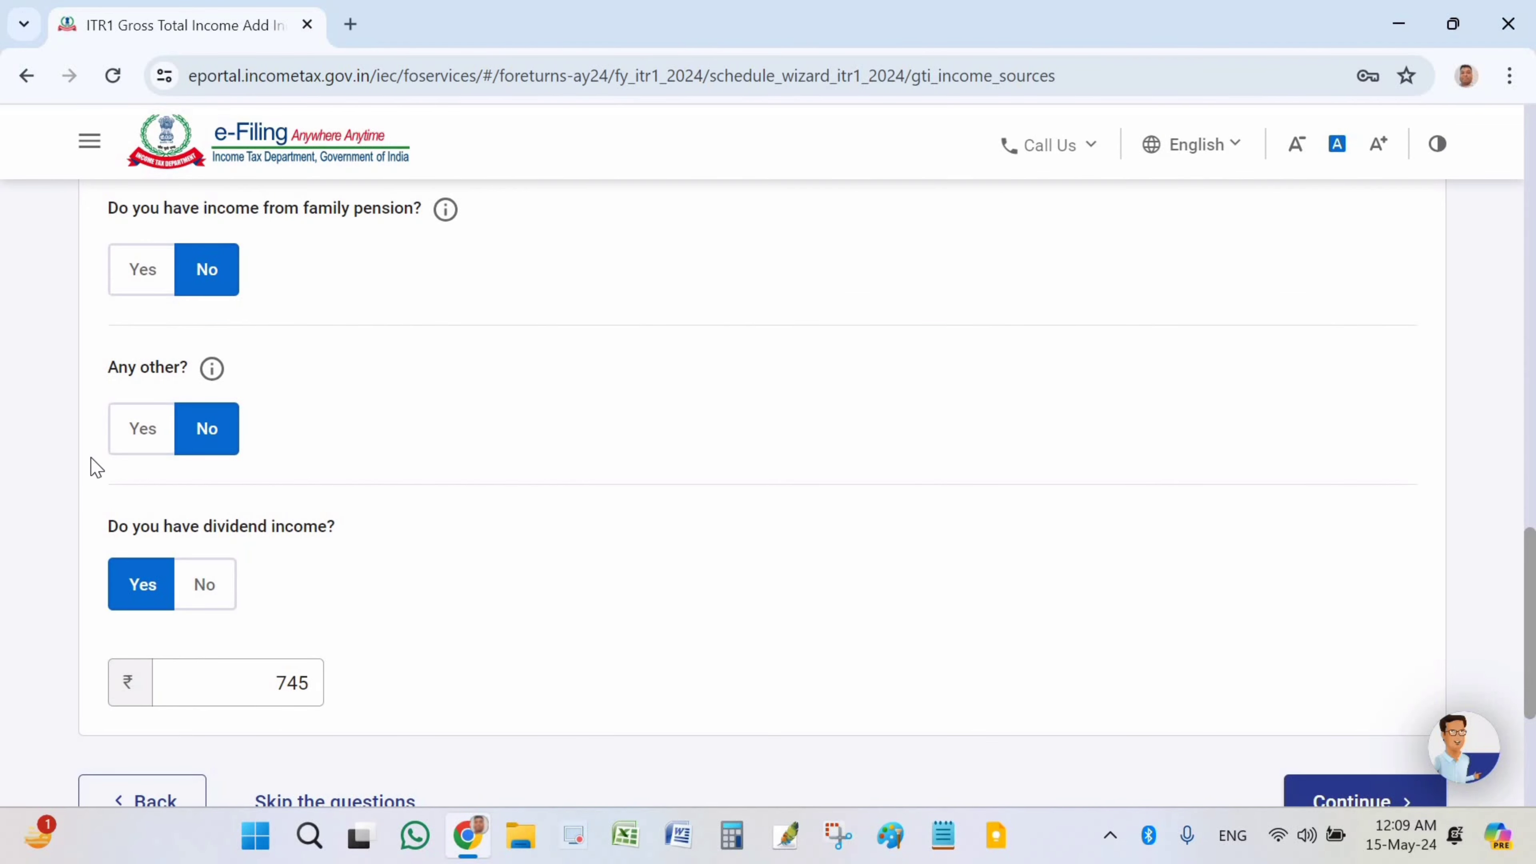
{"action": "scroll", "coordinate": [144, 424], "scroll_direction": "down", "scroll_amount": 2}
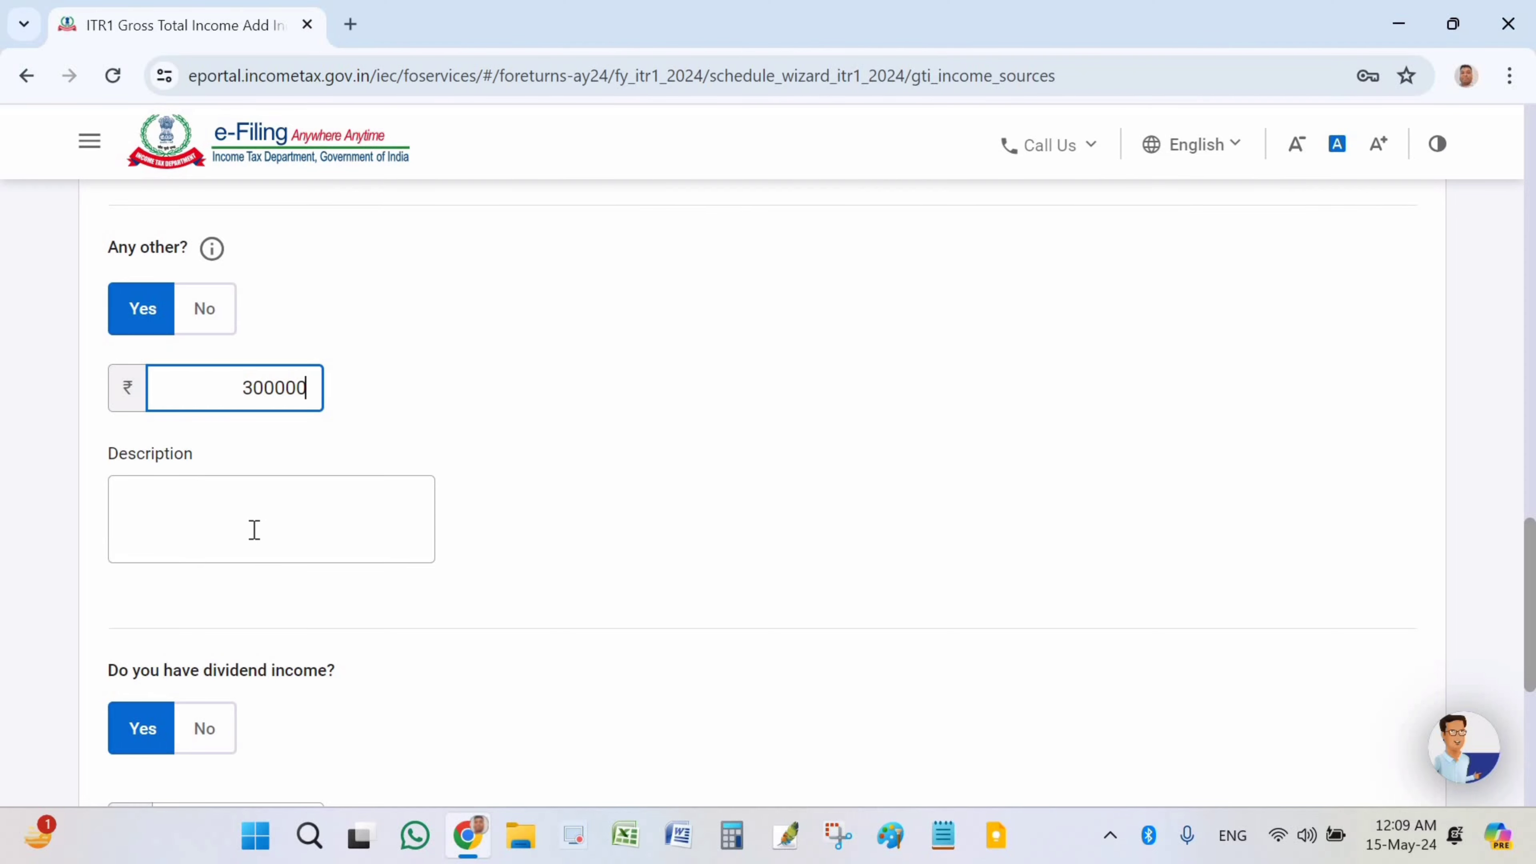
{"action": "left_click", "coordinate": [305, 515]}
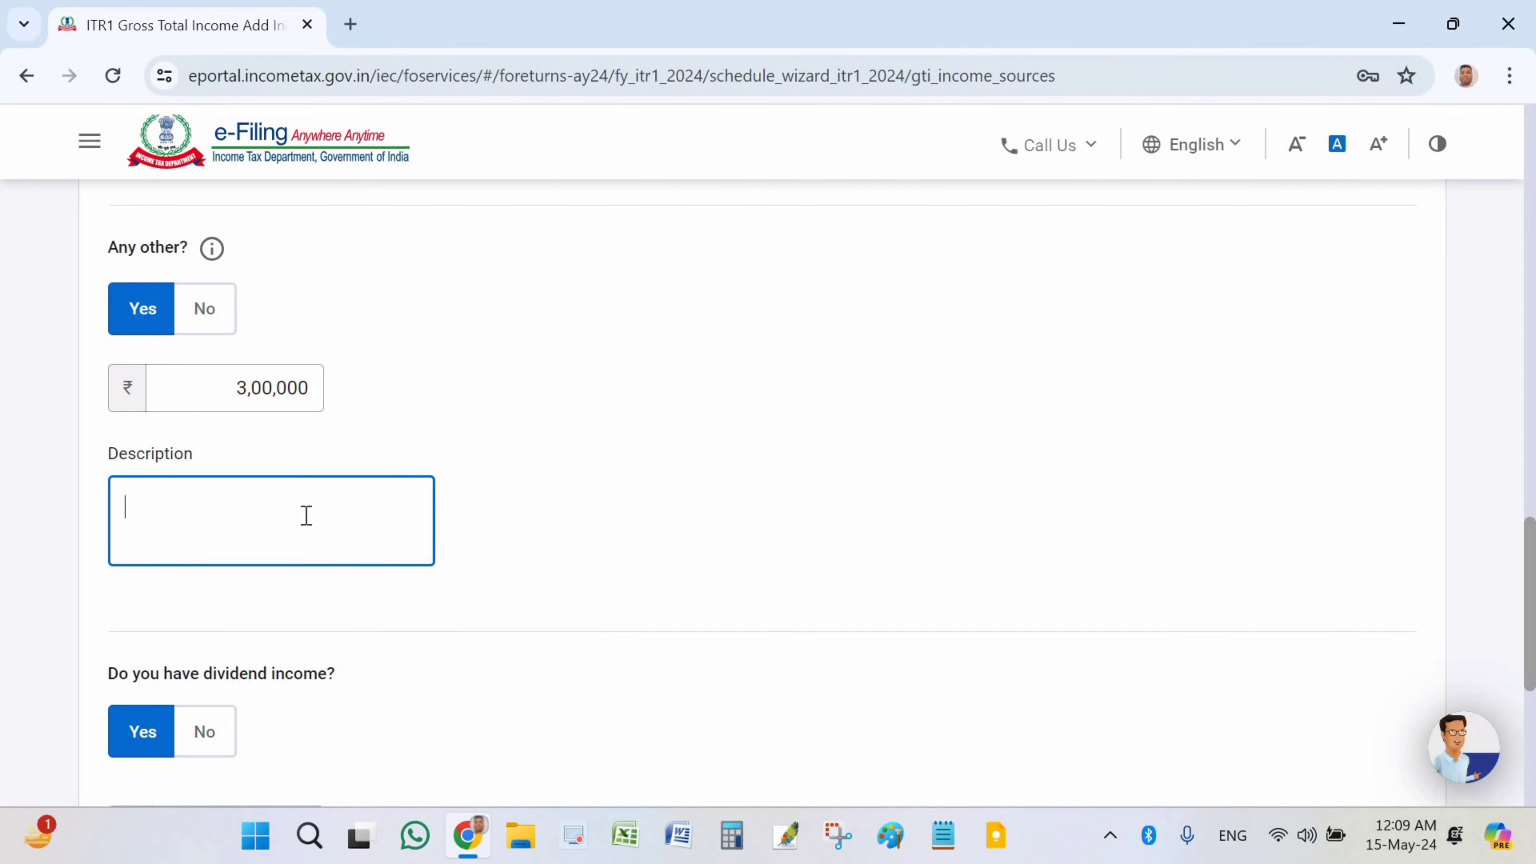
{"action": "type", "text": "CSC Centre, Intenet Cafe, Online Content Creatore Google Youtube."}
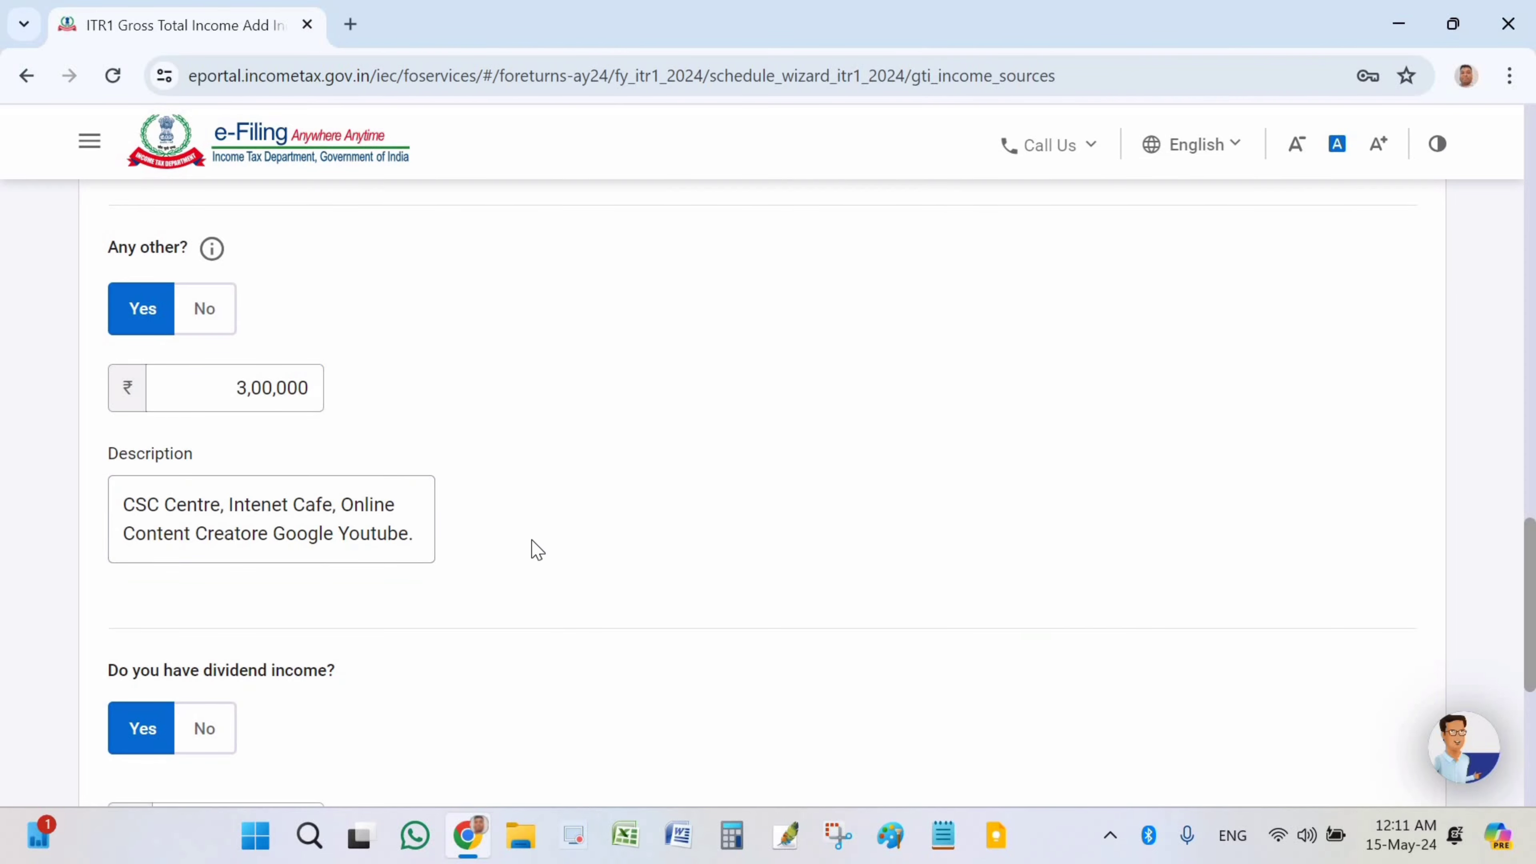
Check the dividend income entry without changing it and continue to the income source details.
{"action": "scroll", "coordinate": [538, 610], "scroll_direction": "down", "scroll_amount": 6}
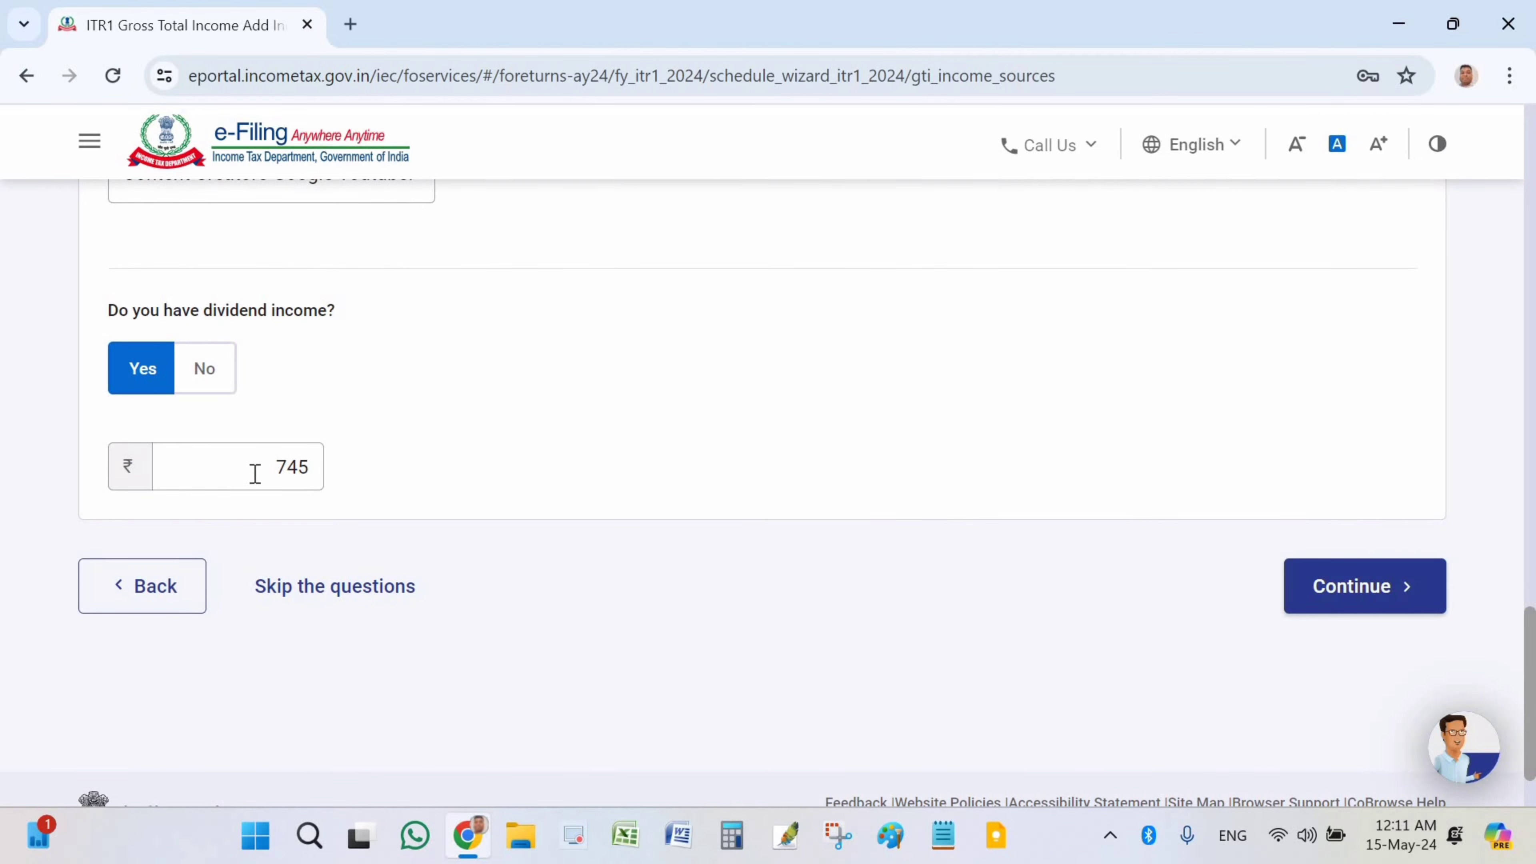
{"action": "left_click", "coordinate": [251, 478]}
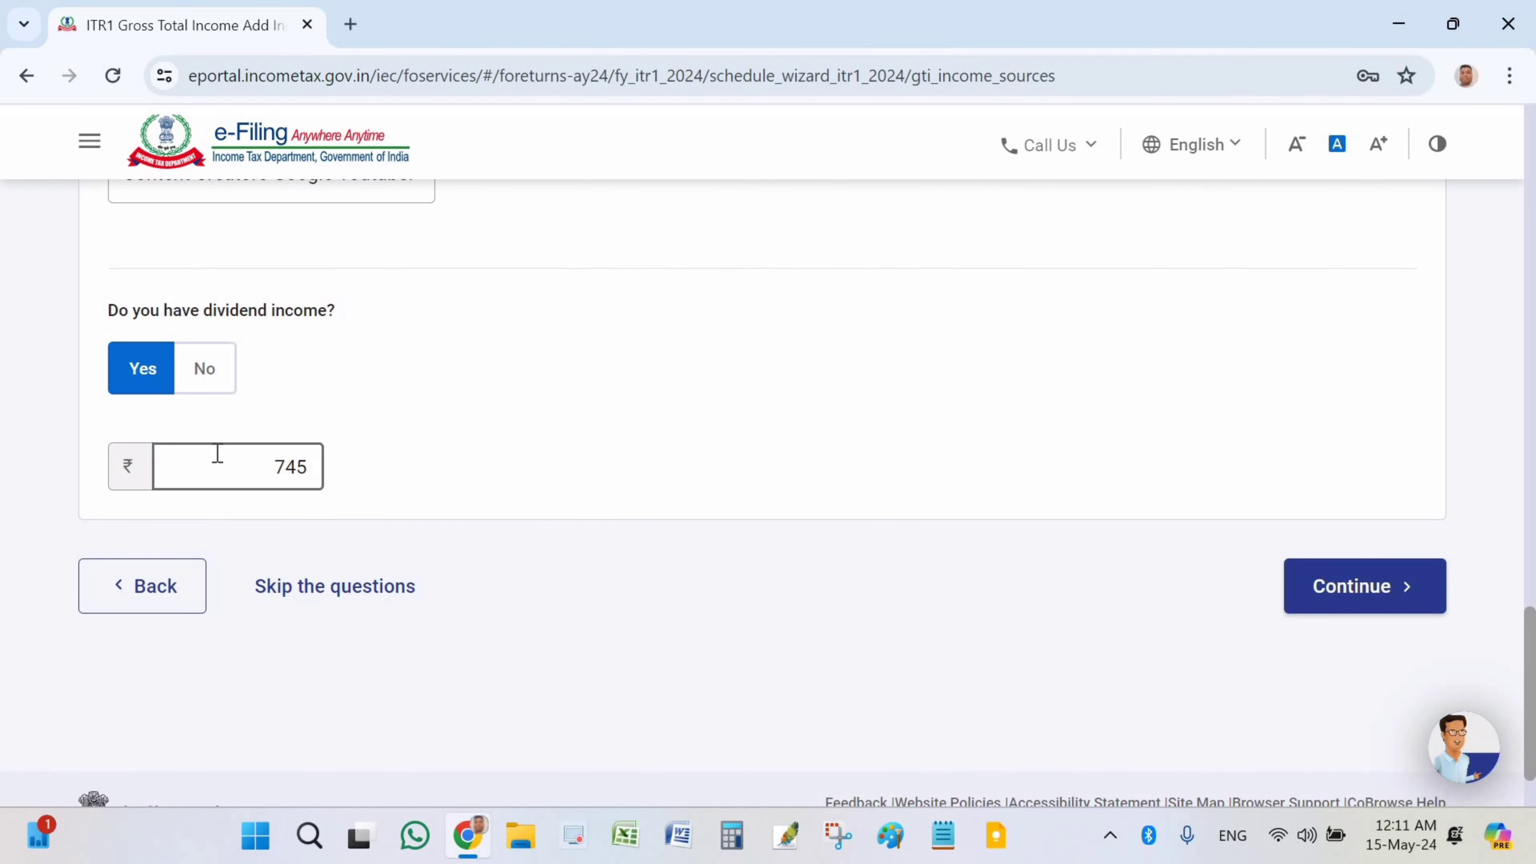
{"action": "left_click", "coordinate": [237, 459]}
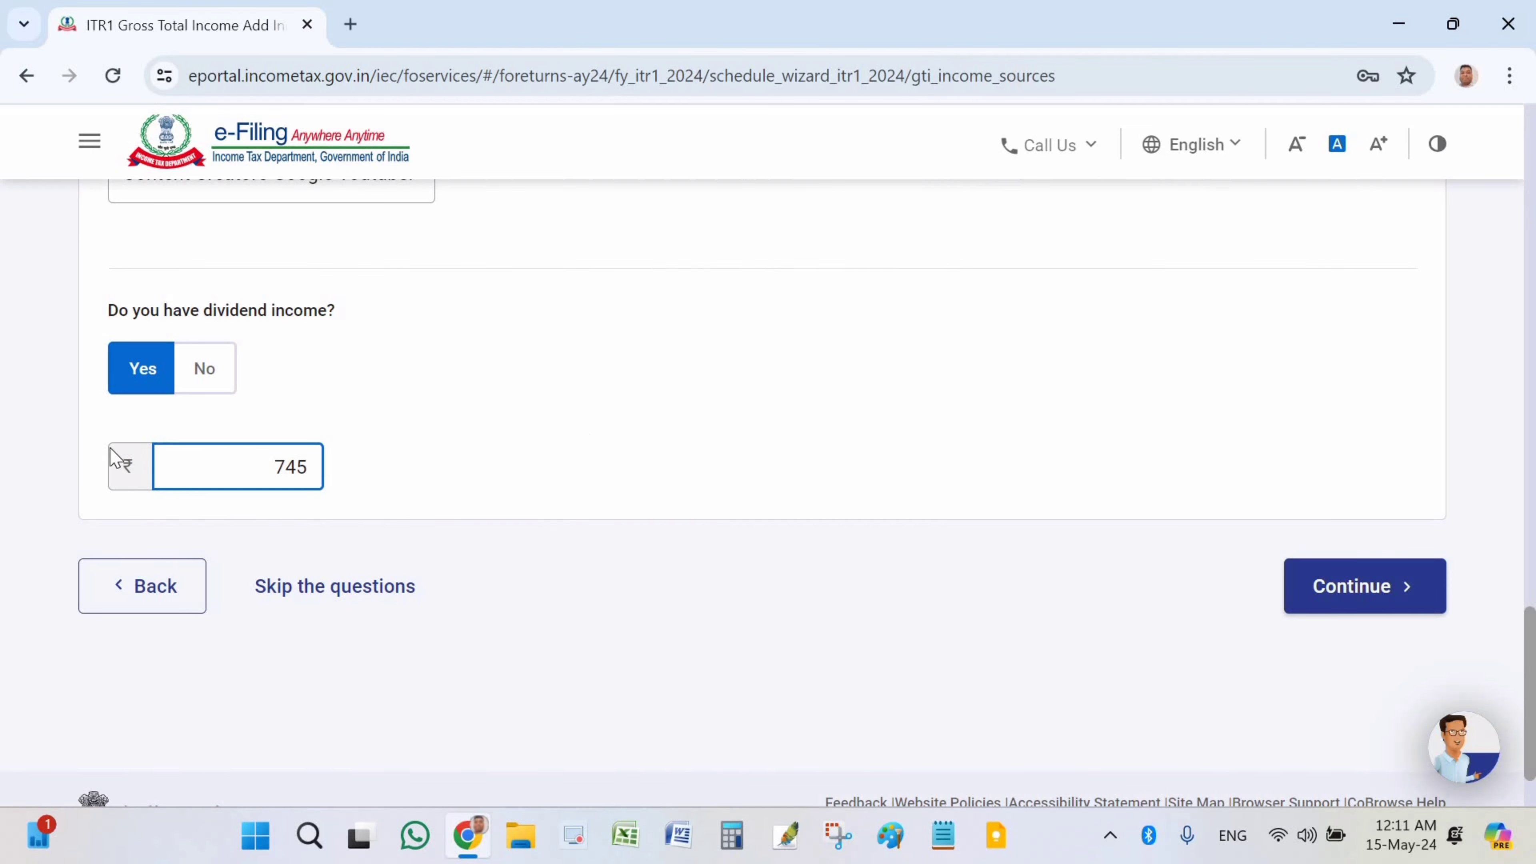
{"action": "left_click", "coordinate": [346, 460]}
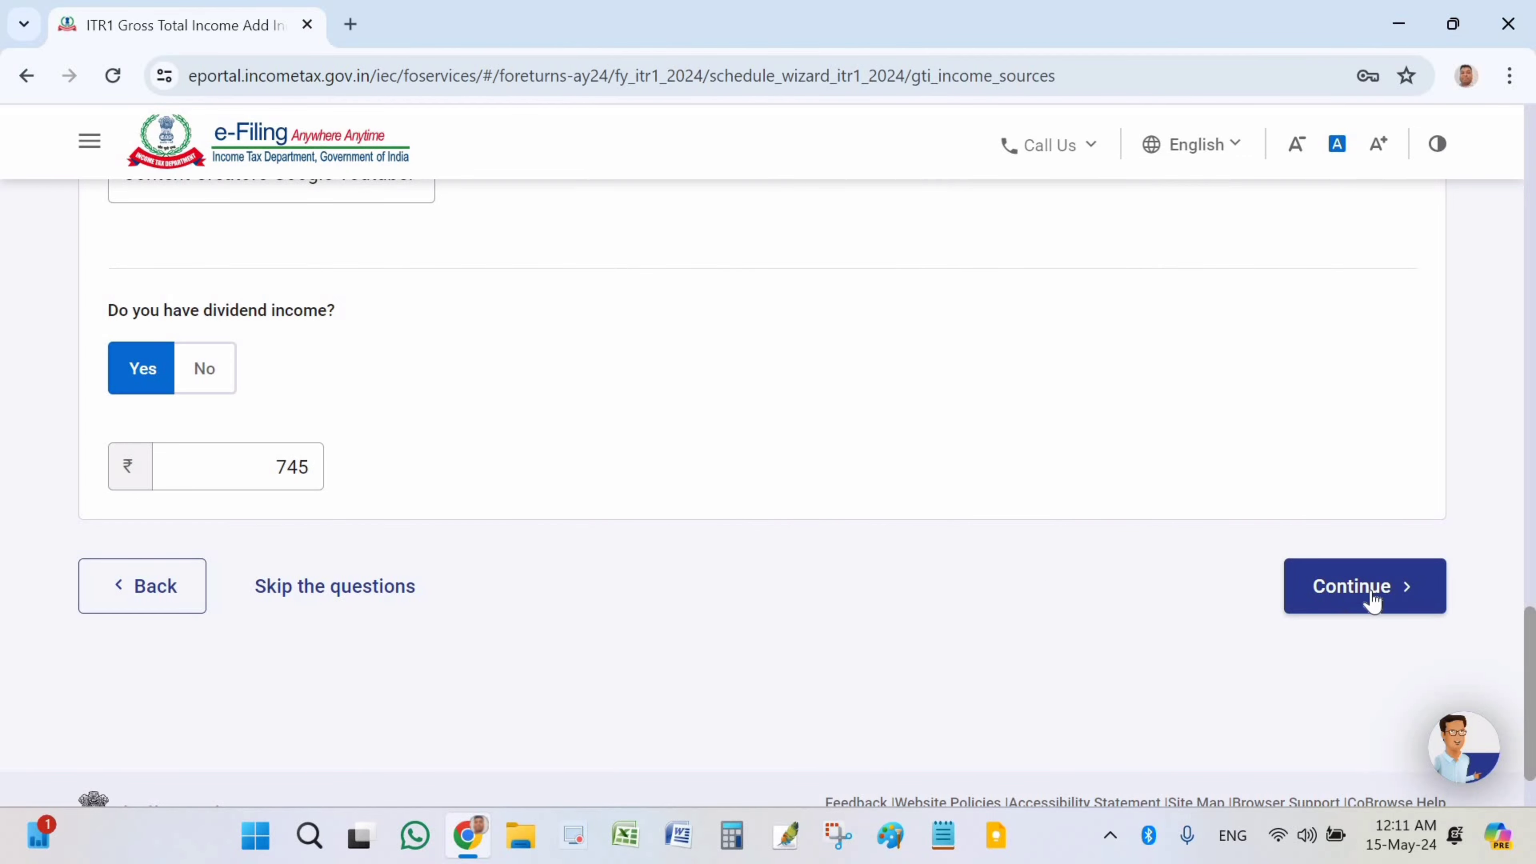
{"action": "left_click", "coordinate": [1362, 601]}
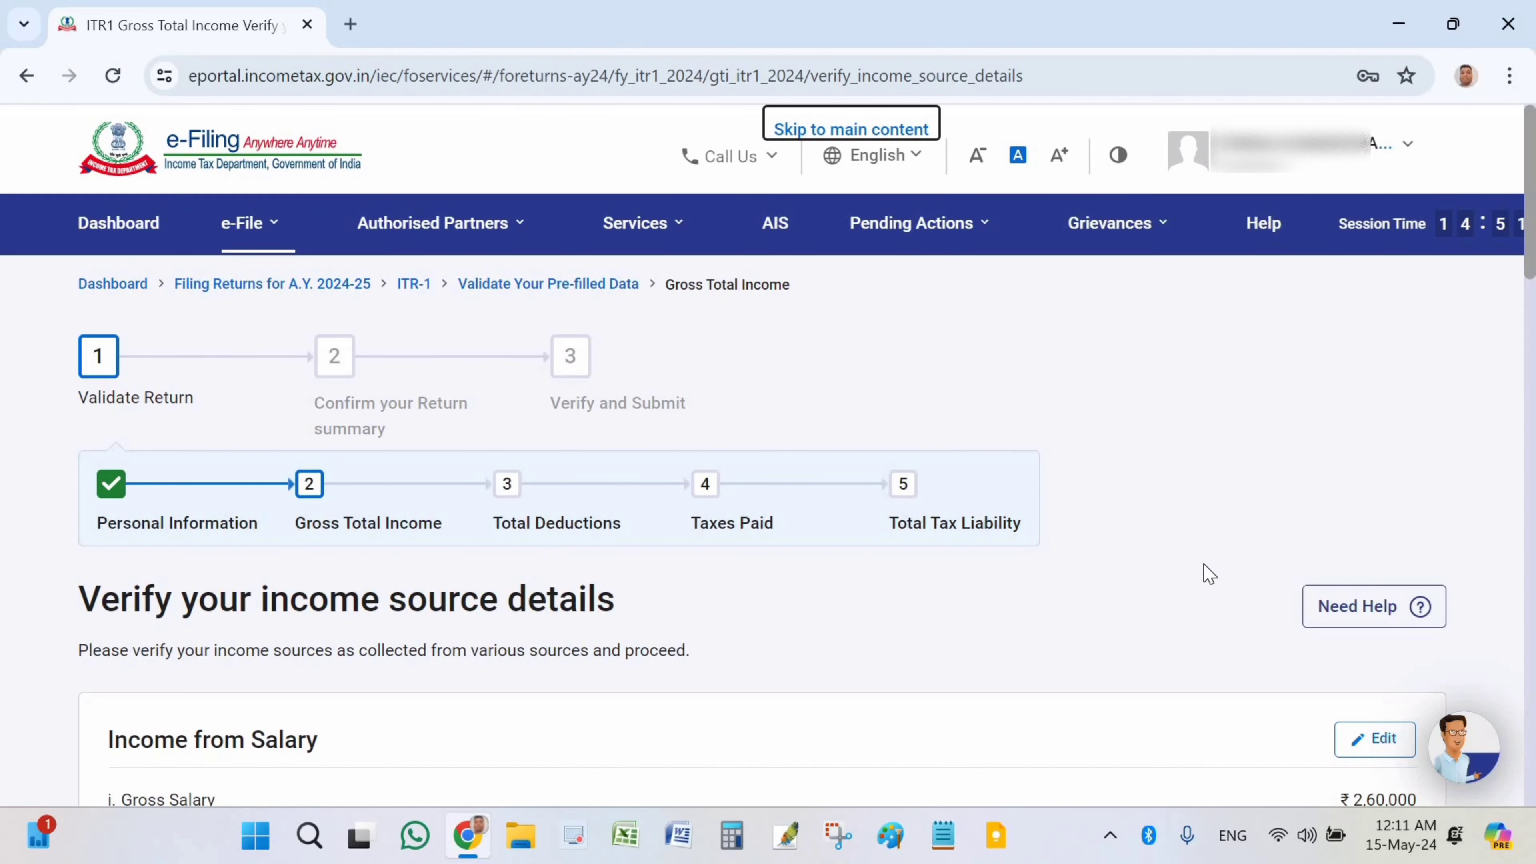
Add exempt income of the type Agriculture Income (less than equal to Rs.5000) with an amount of ₹ 5,000.
{"action": "scroll", "coordinate": [1208, 574], "scroll_direction": "down", "scroll_amount": 5}
{"action": "scroll", "coordinate": [1207, 573], "scroll_direction": "down", "scroll_amount": 6}
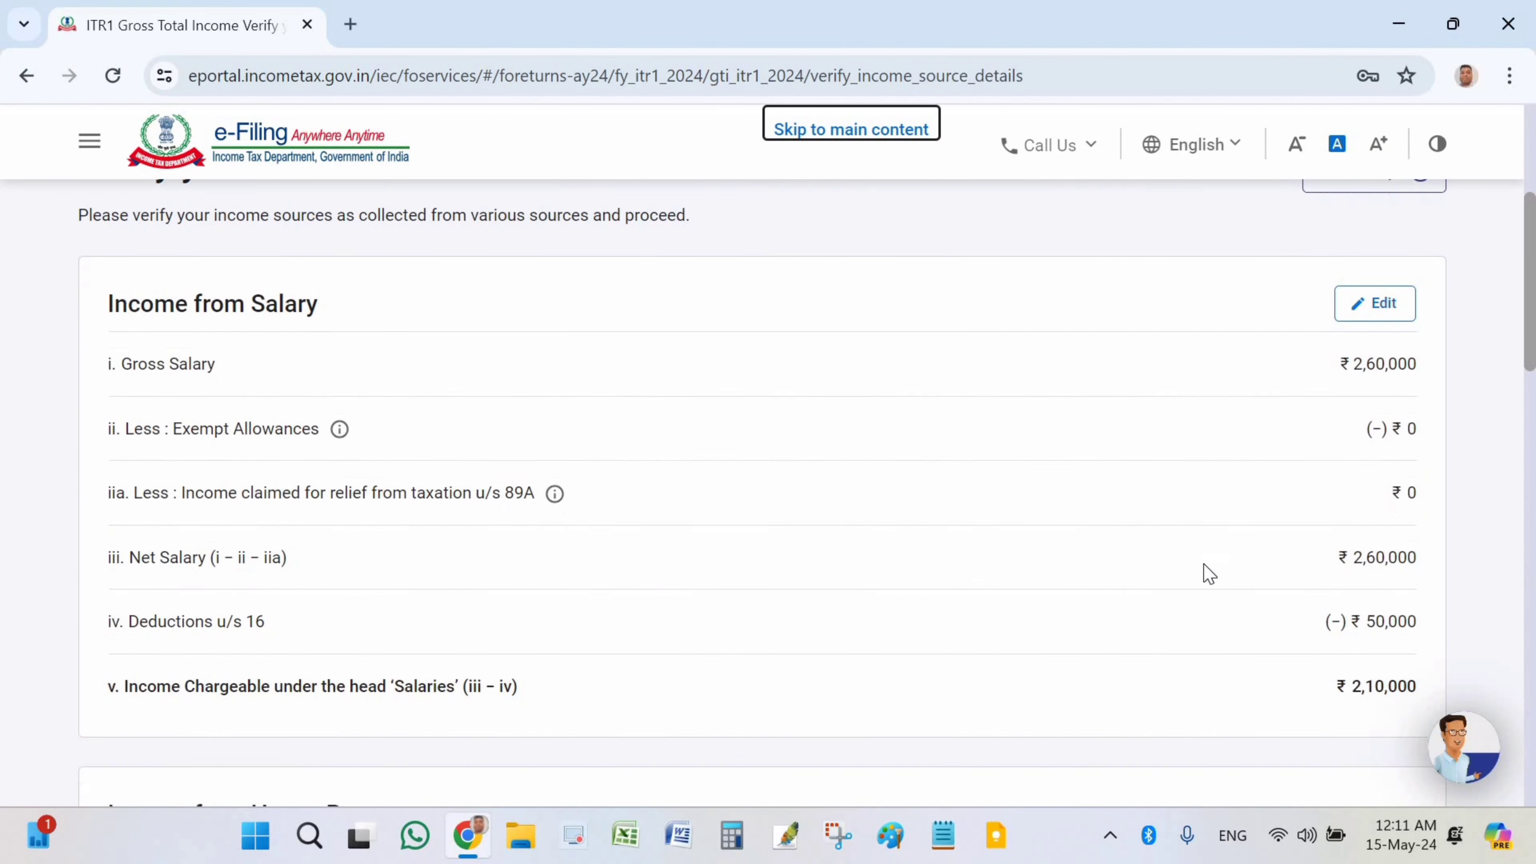
{"action": "scroll", "coordinate": [1208, 574], "scroll_direction": "down", "scroll_amount": 4}
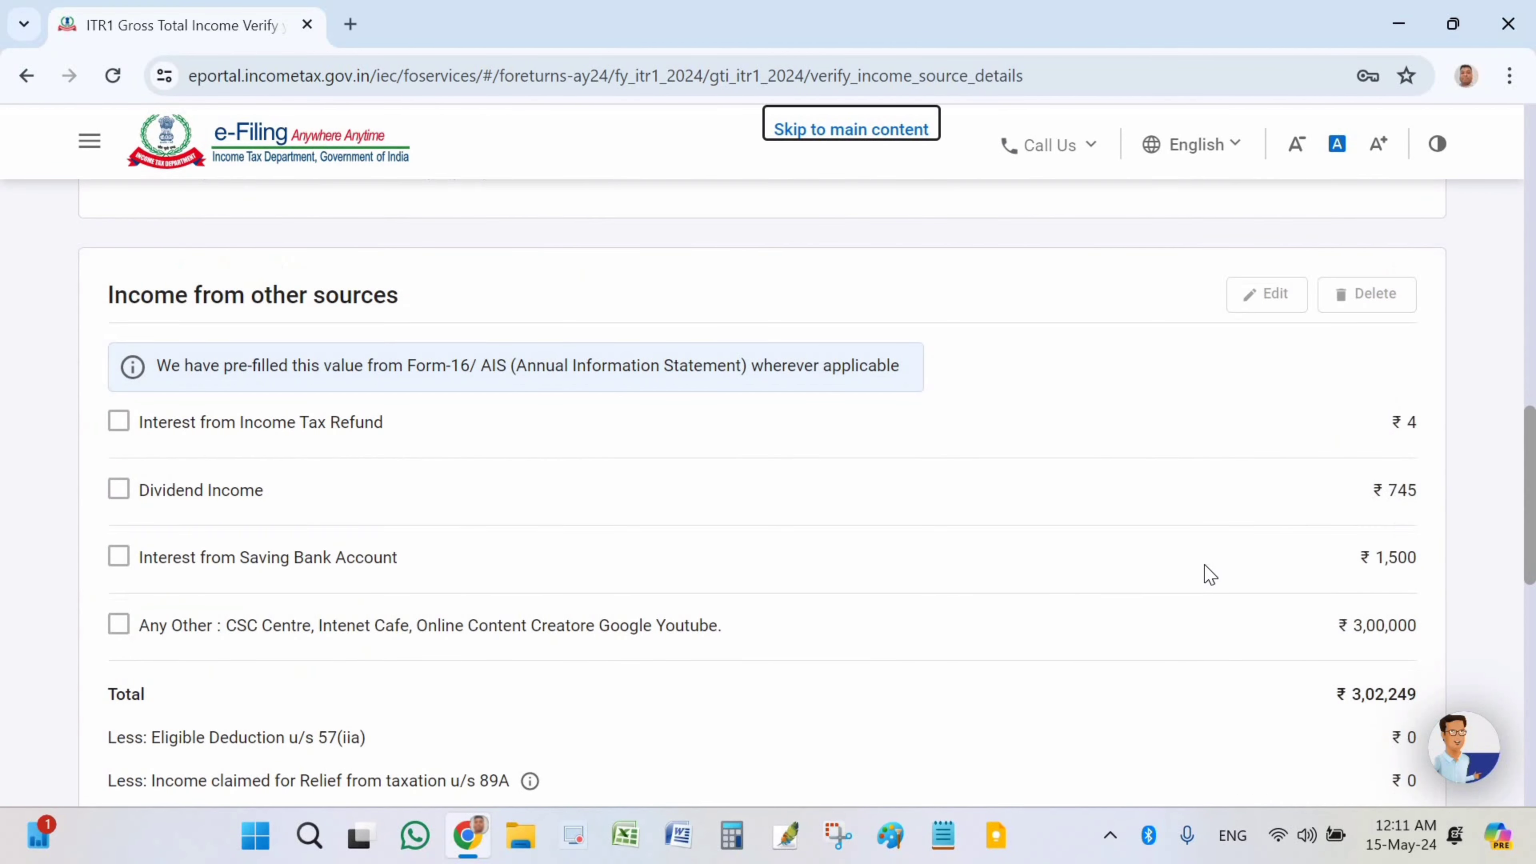
{"action": "scroll", "coordinate": [1208, 573], "scroll_direction": "down", "scroll_amount": 3}
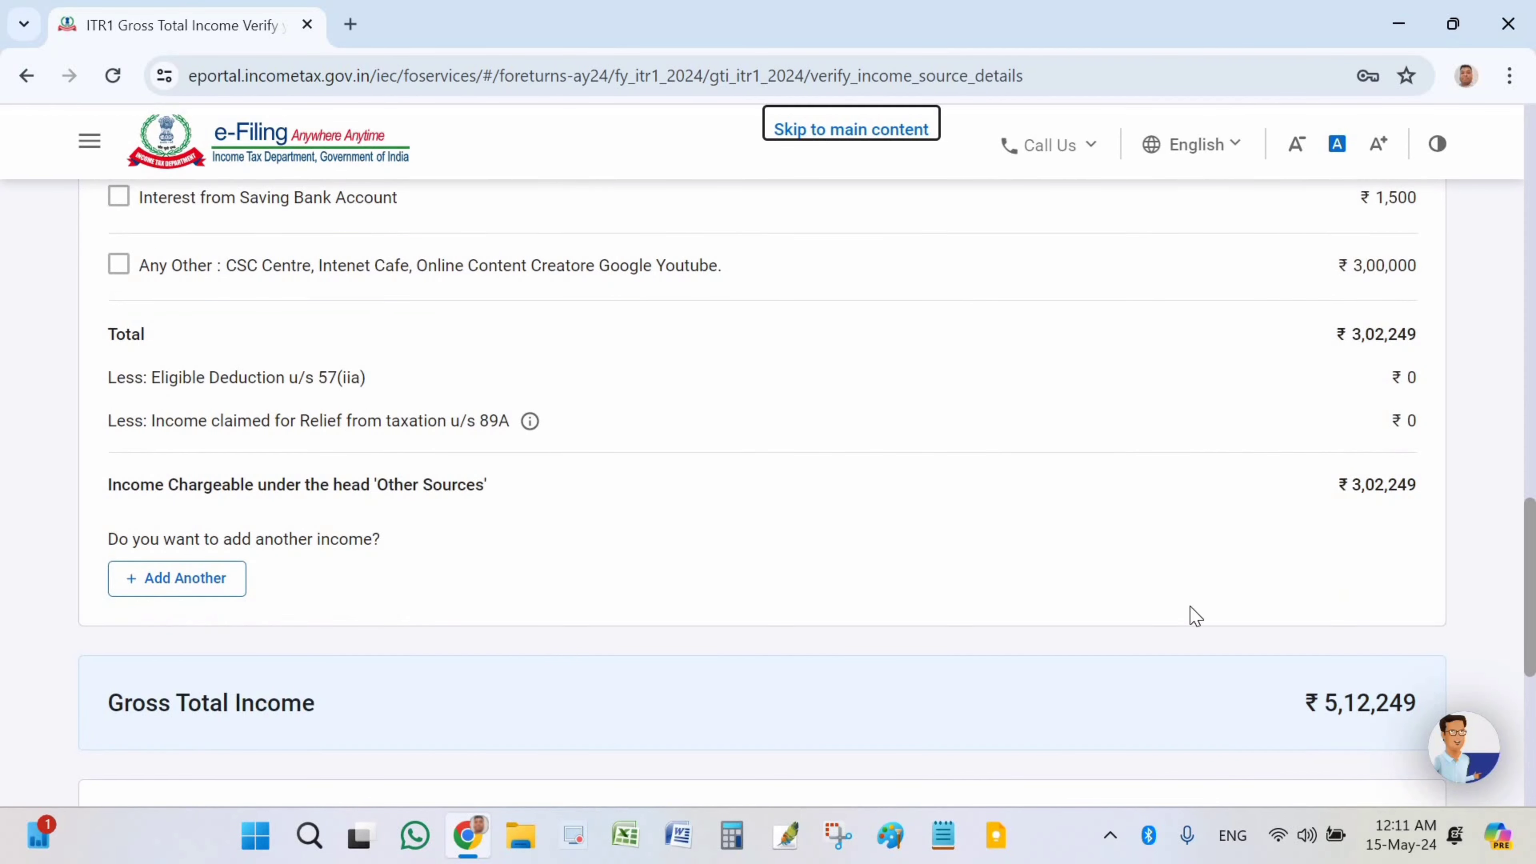
{"action": "scroll", "coordinate": [1047, 629], "scroll_direction": "down", "scroll_amount": 1}
{"action": "scroll", "coordinate": [1048, 629], "scroll_direction": "down", "scroll_amount": 5}
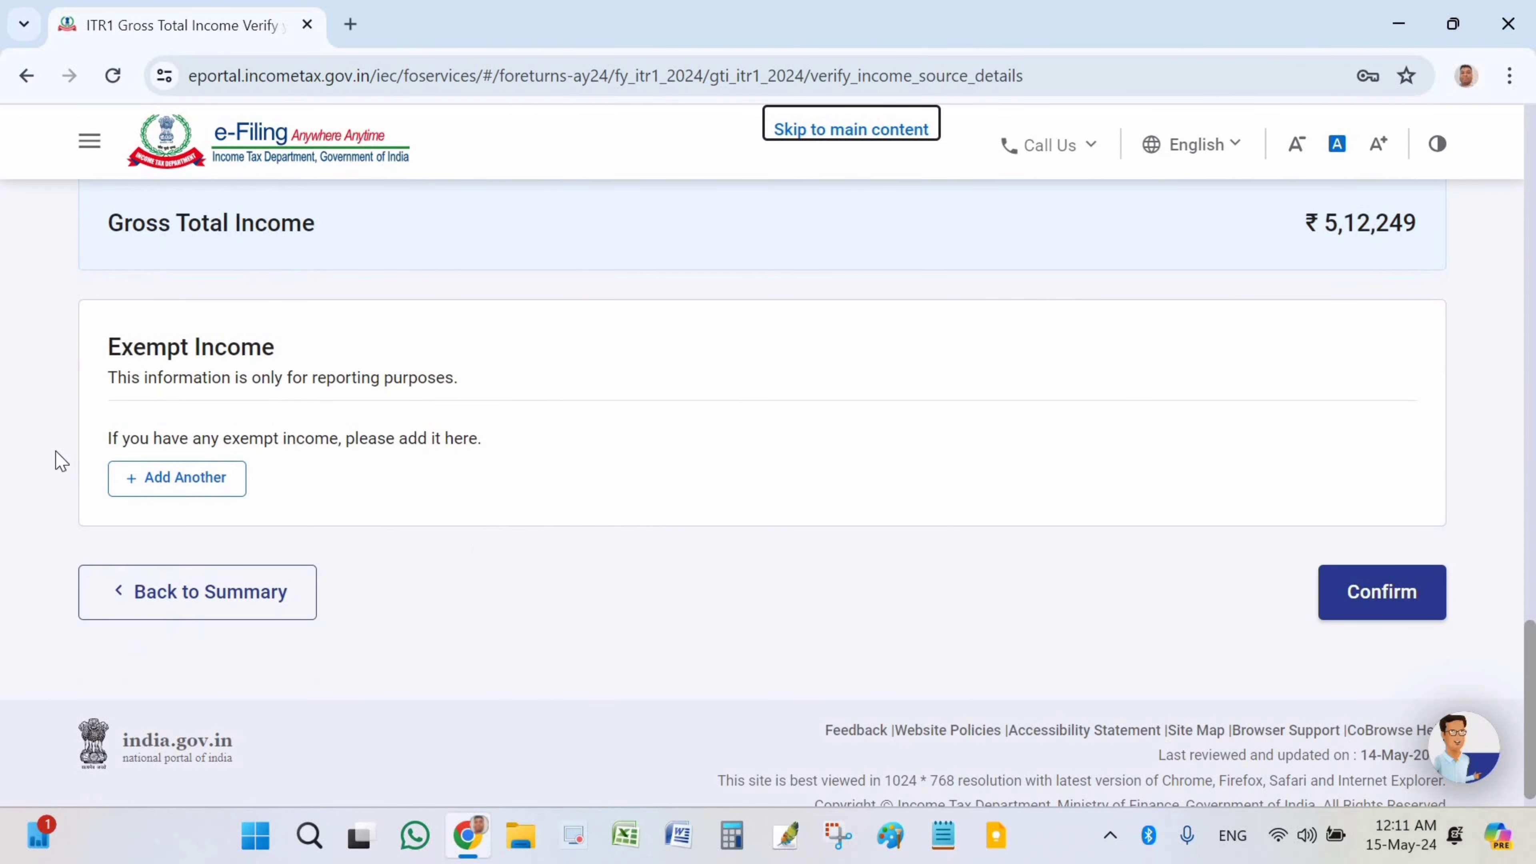
{"action": "left_click", "coordinate": [178, 486]}
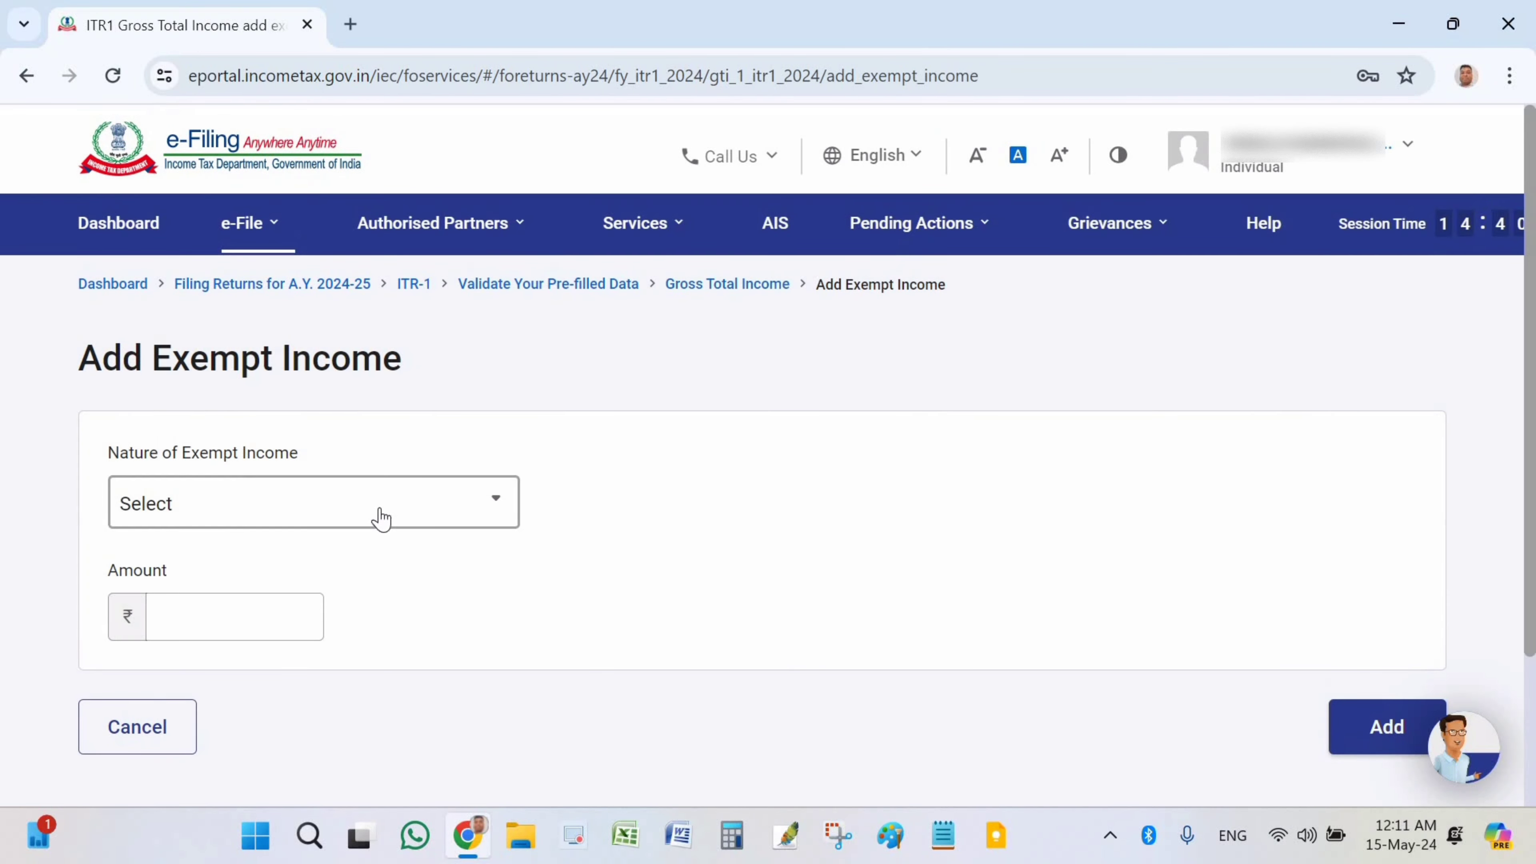
{"action": "left_click", "coordinate": [376, 513]}
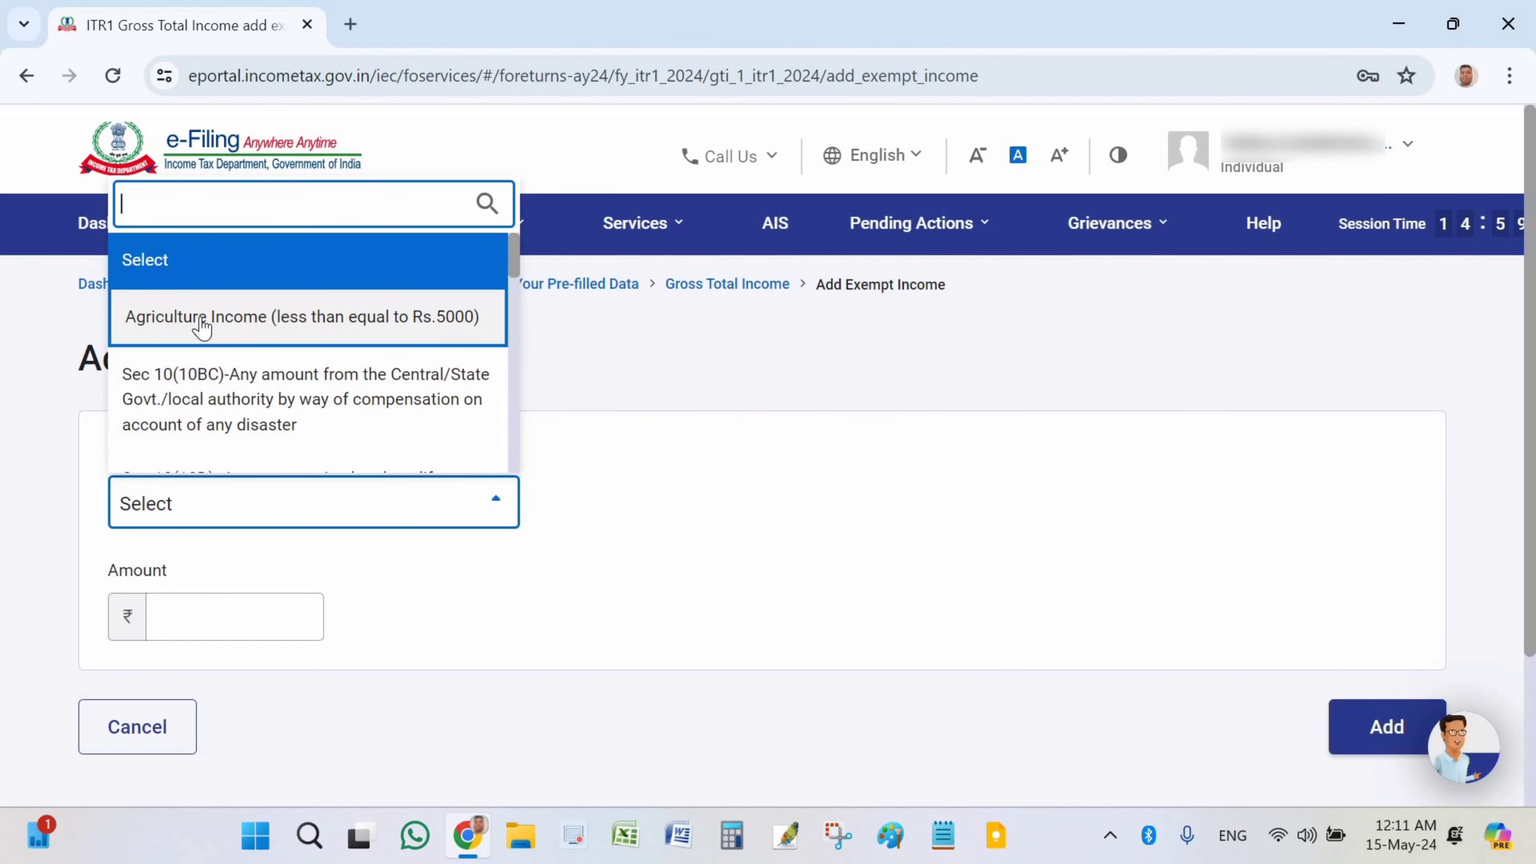
{"action": "left_click", "coordinate": [213, 629]}
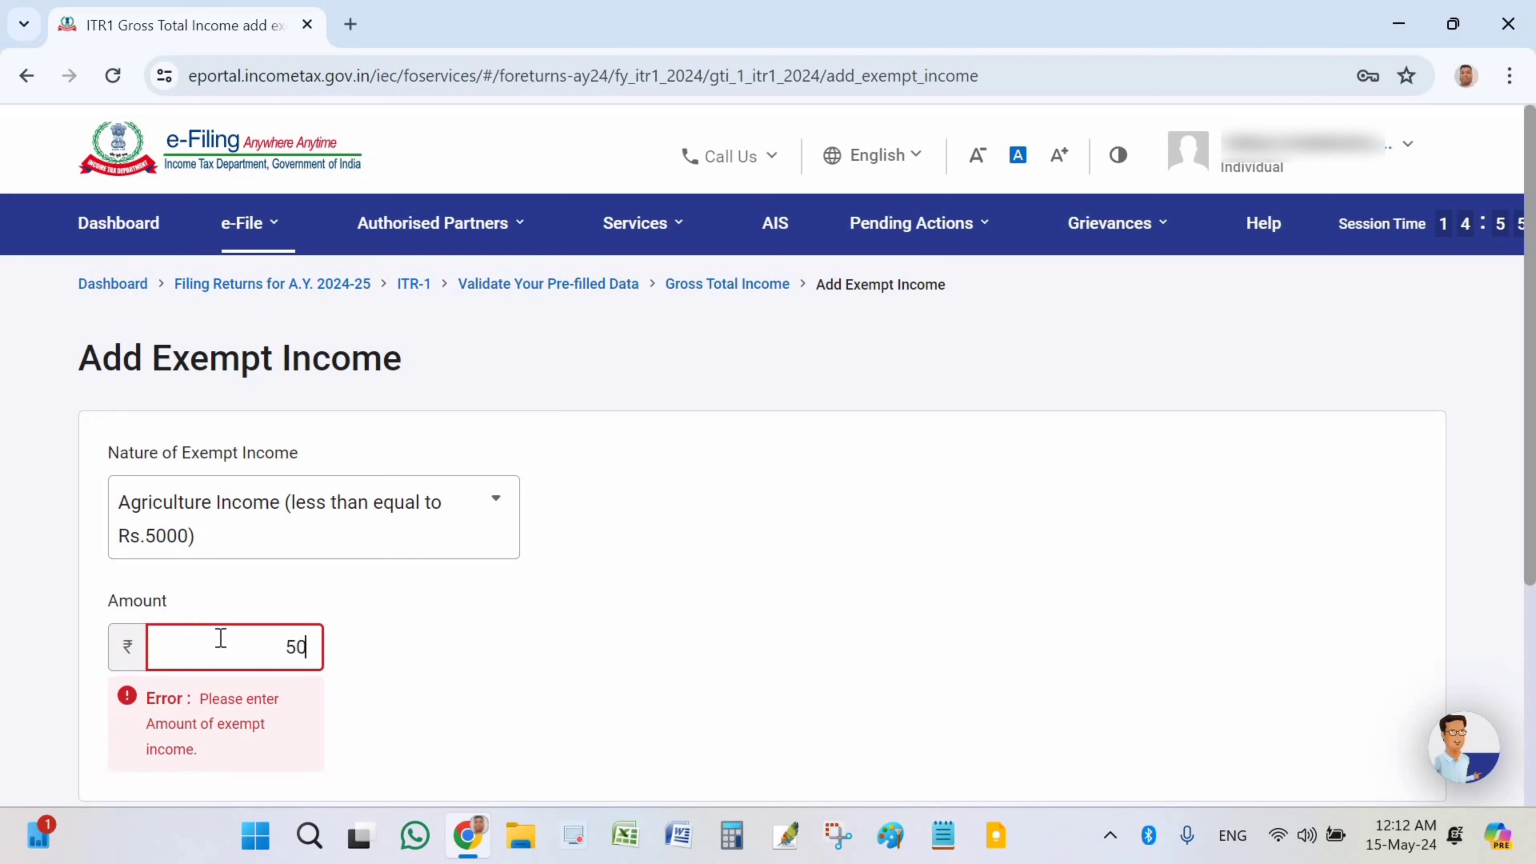
{"action": "type", "text": "5,000"}
{"action": "left_click", "coordinate": [477, 642]}
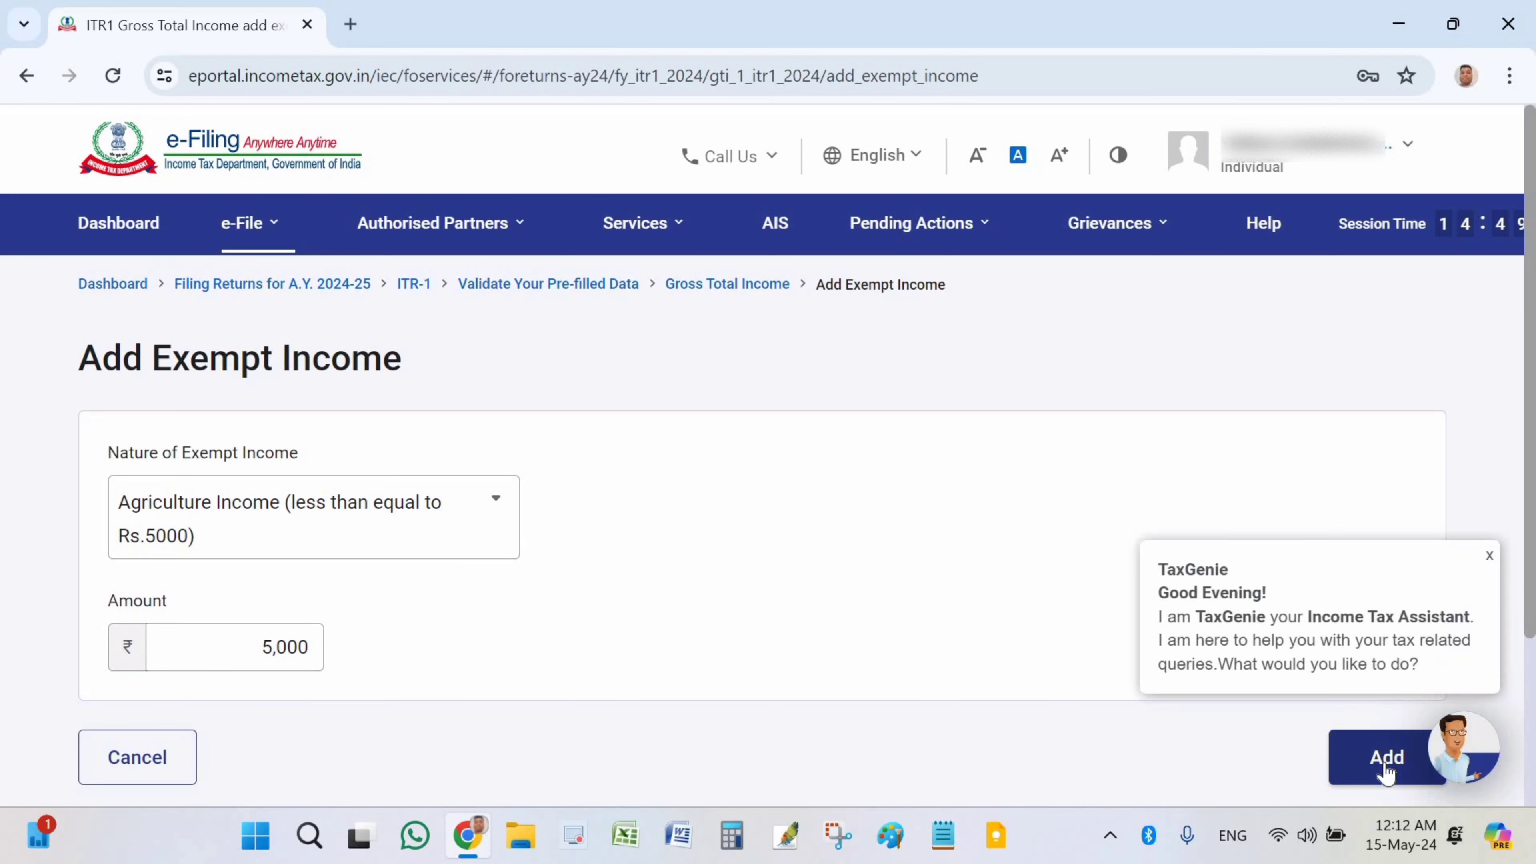
{"action": "left_click", "coordinate": [1356, 772]}
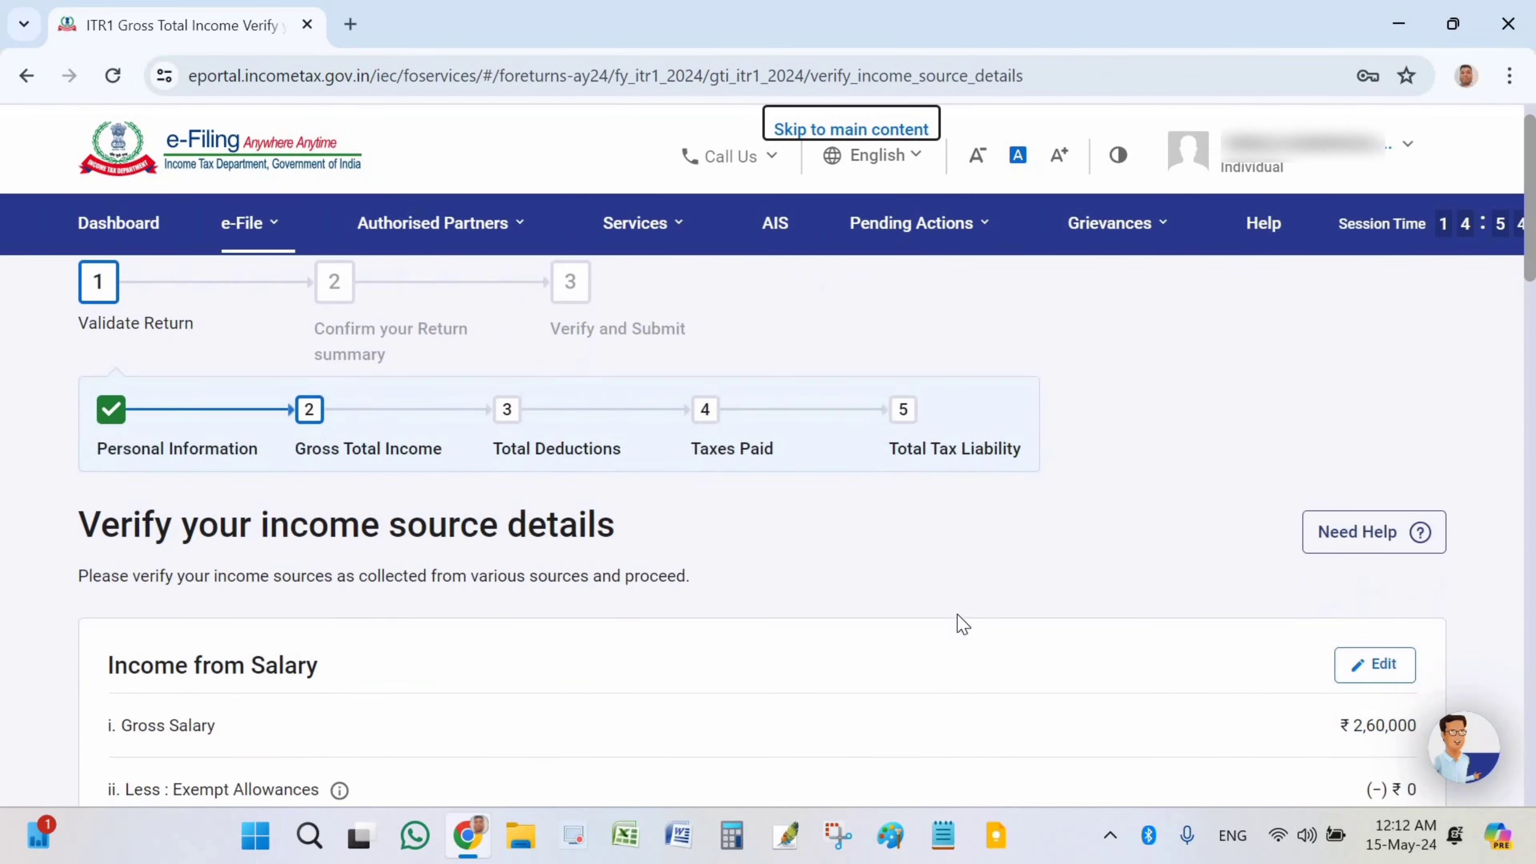
Check the income source details through the exempt income entry and confirm the Gross Total Income section.
{"action": "scroll", "coordinate": [961, 623], "scroll_direction": "down", "scroll_amount": 10}
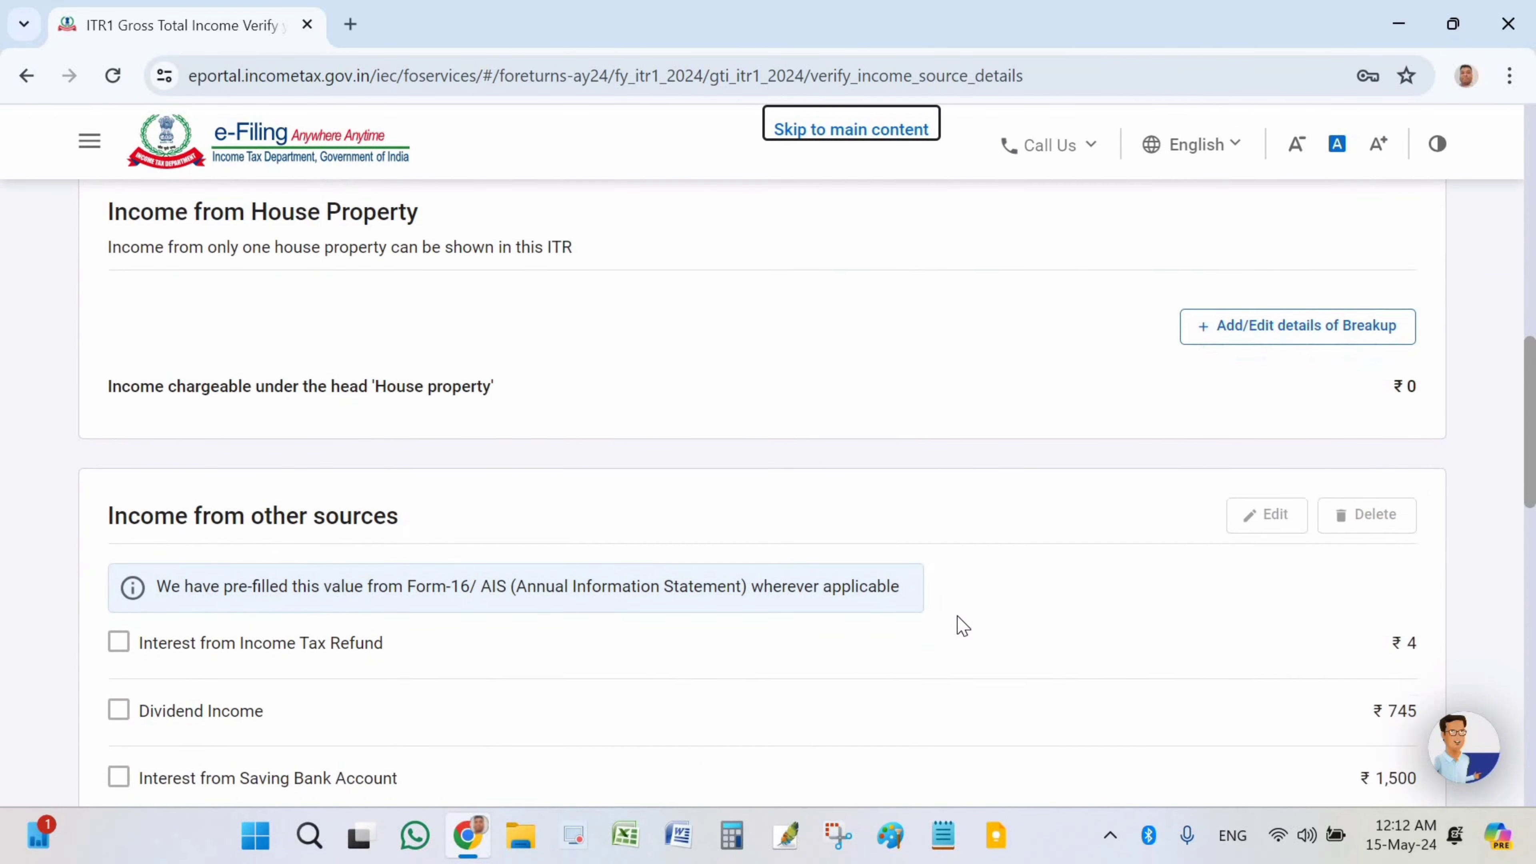
{"action": "scroll", "coordinate": [961, 623], "scroll_direction": "down", "scroll_amount": 15}
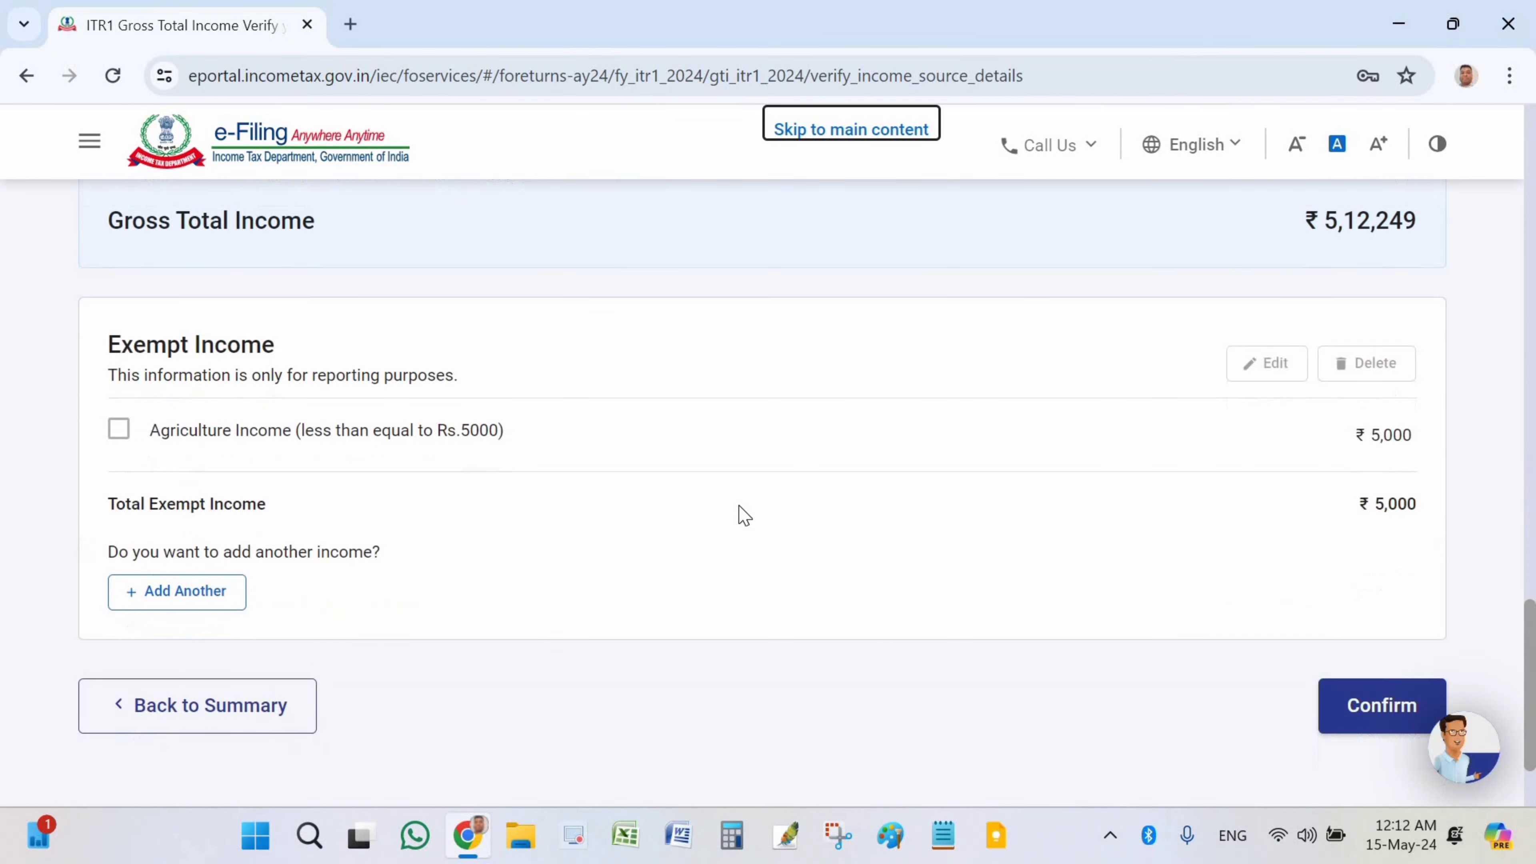
{"action": "scroll", "coordinate": [720, 531], "scroll_direction": "down", "scroll_amount": 3}
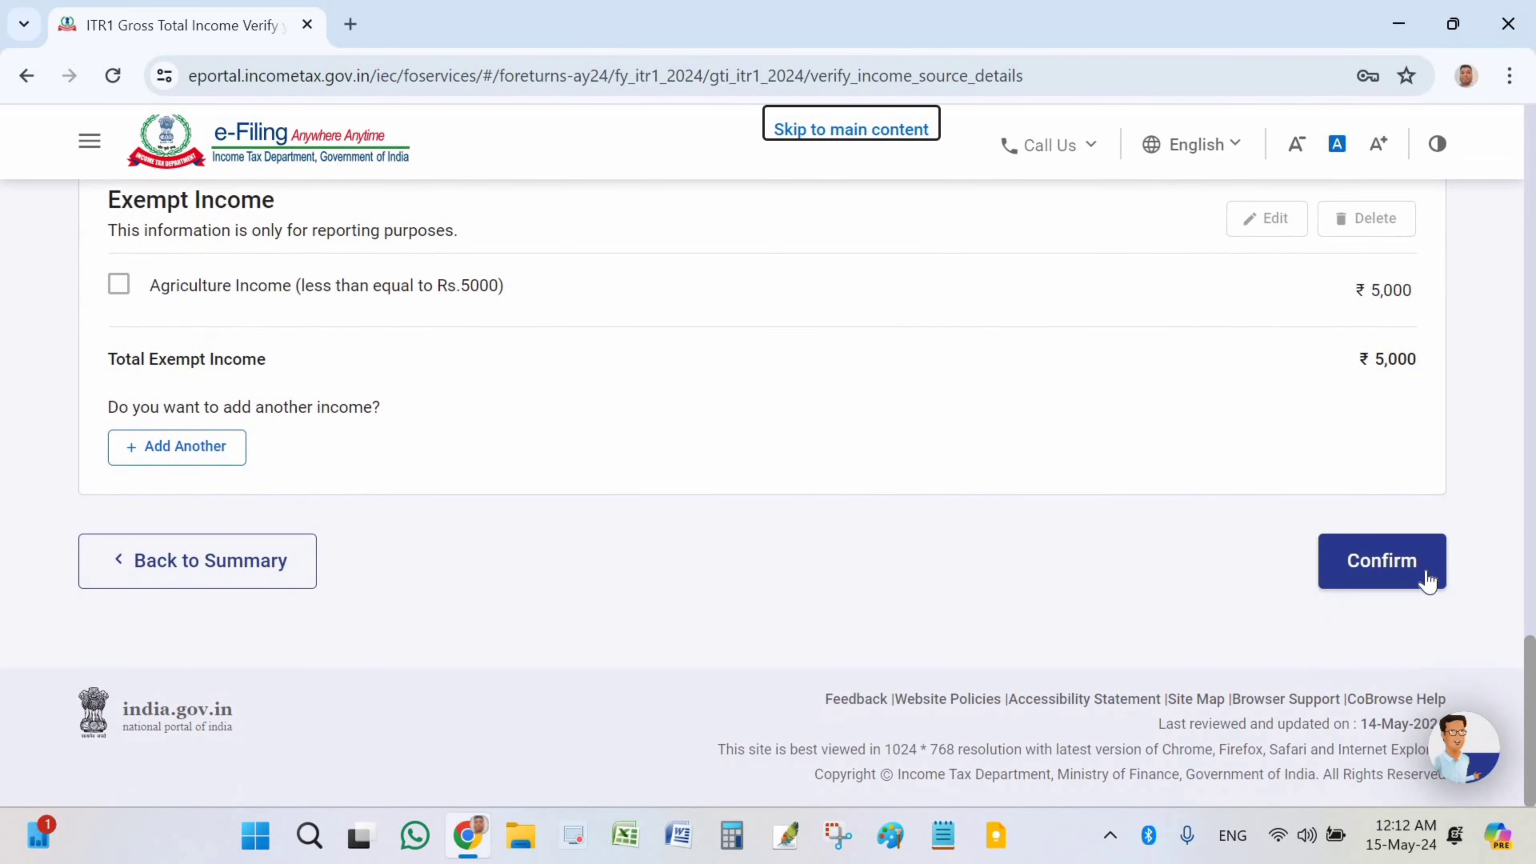
{"action": "left_click", "coordinate": [1426, 580]}
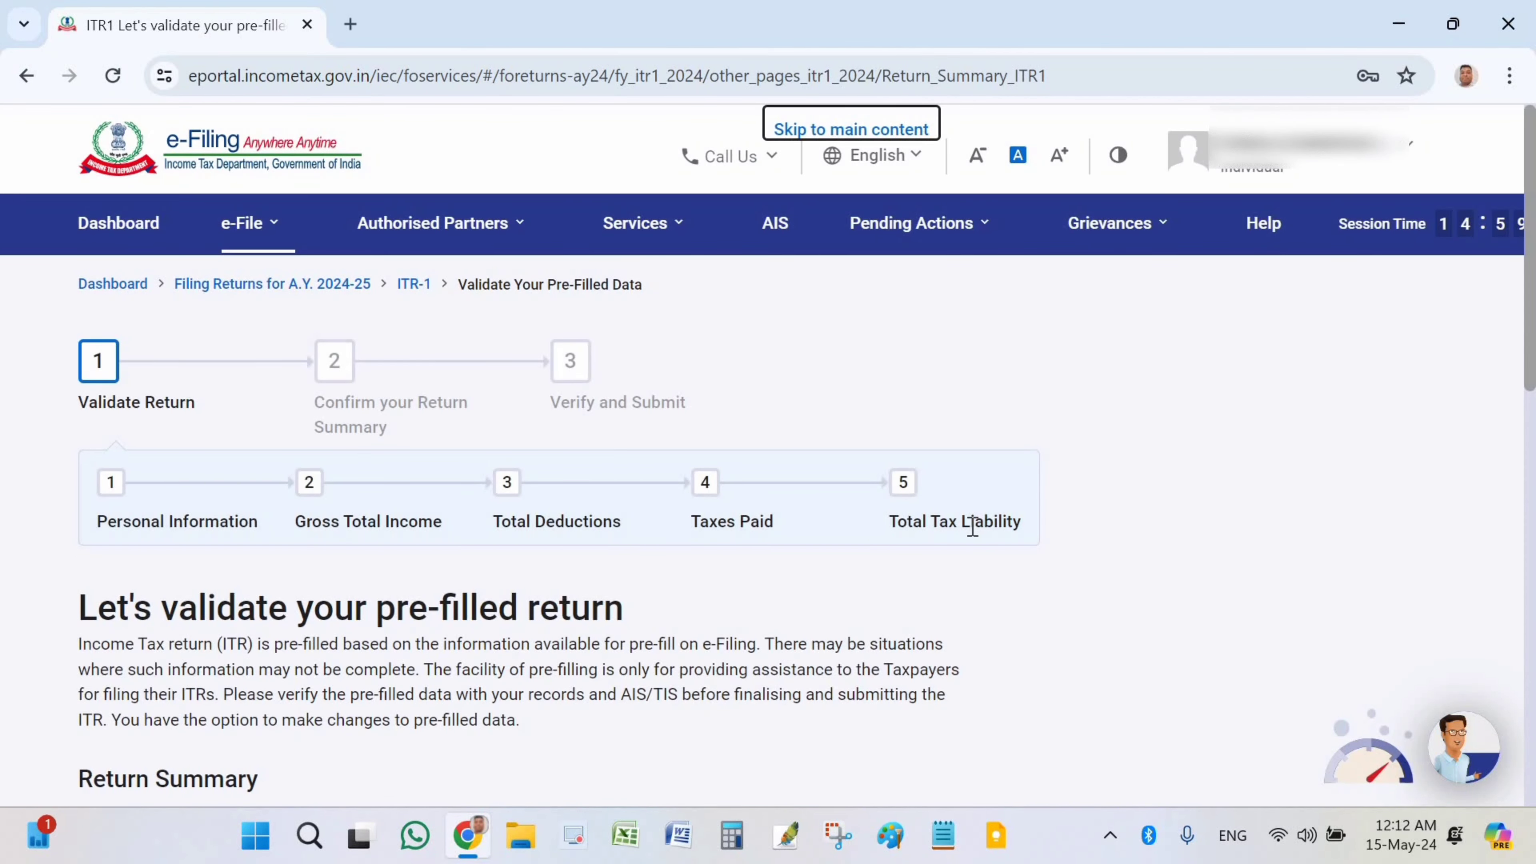
Open the Total Deductions section from the Return Summary.
{"action": "scroll", "coordinate": [967, 541], "scroll_direction": "down", "scroll_amount": 5}
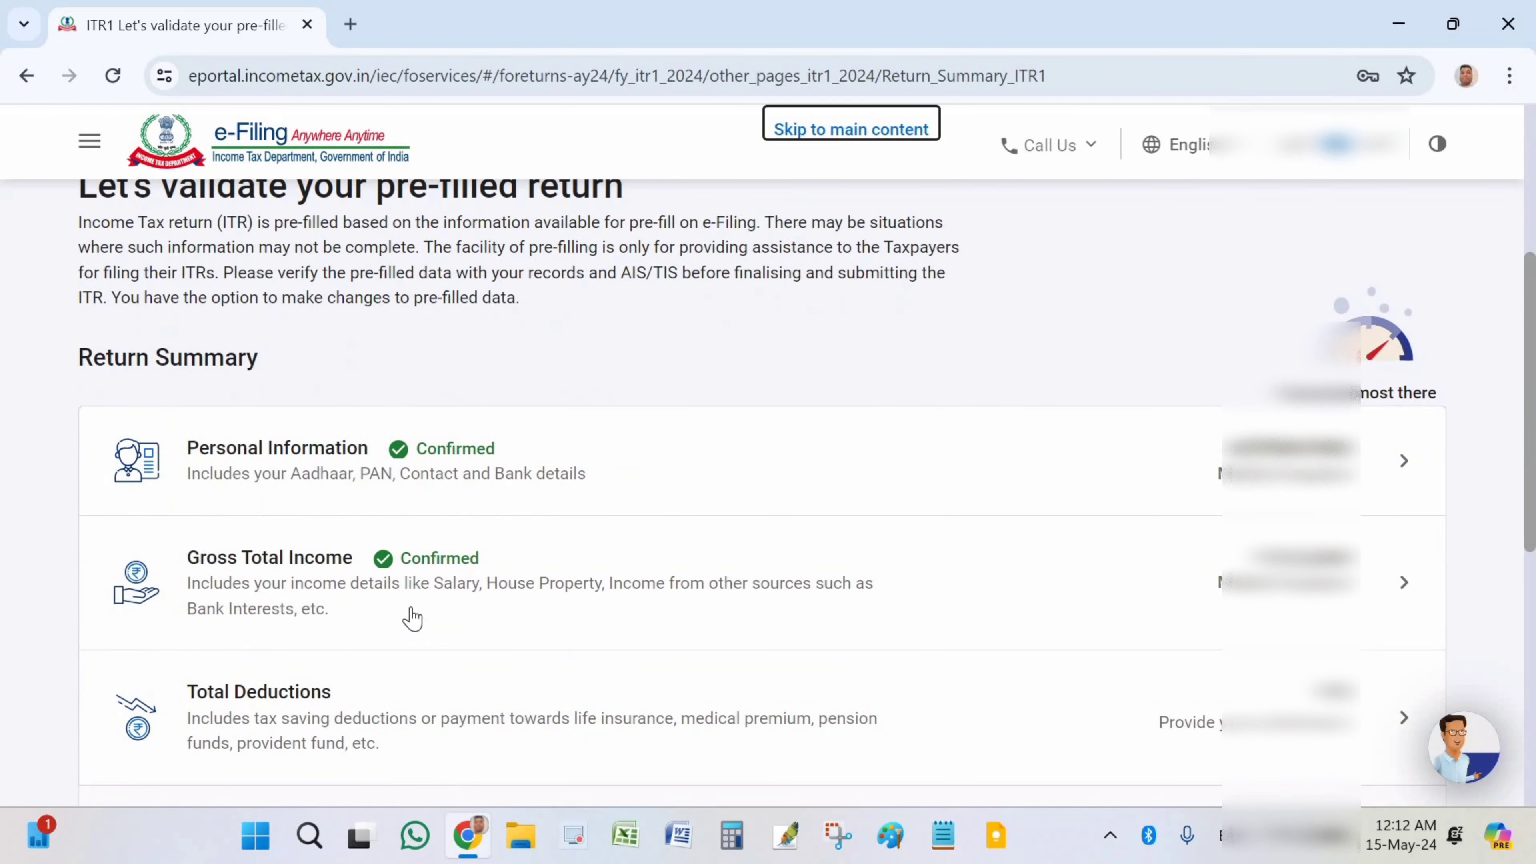
{"action": "scroll", "coordinate": [617, 572], "scroll_direction": "down", "scroll_amount": 2}
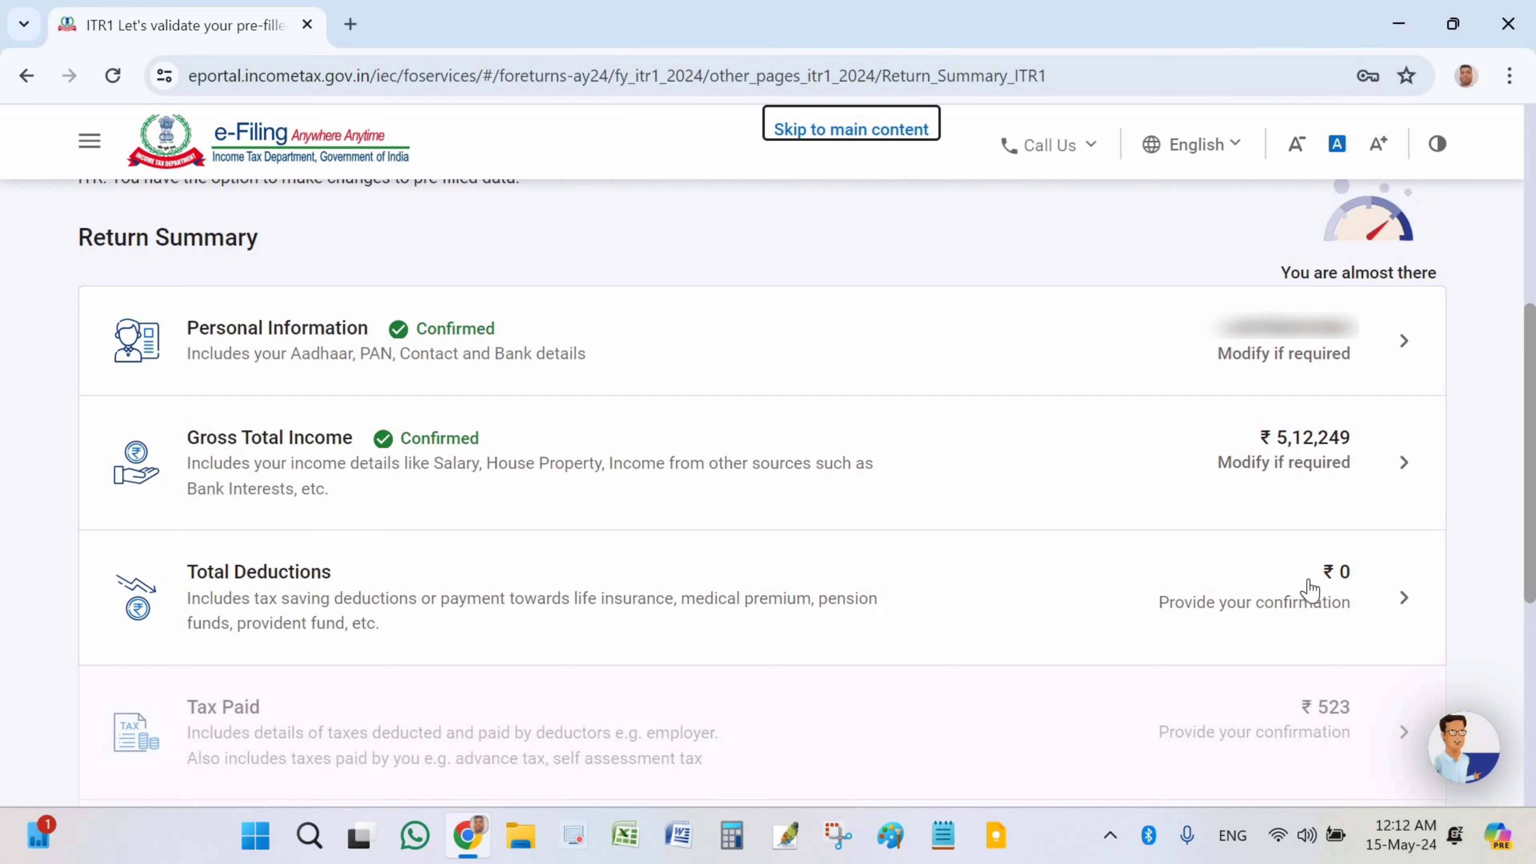
{"action": "left_click", "coordinate": [883, 607]}
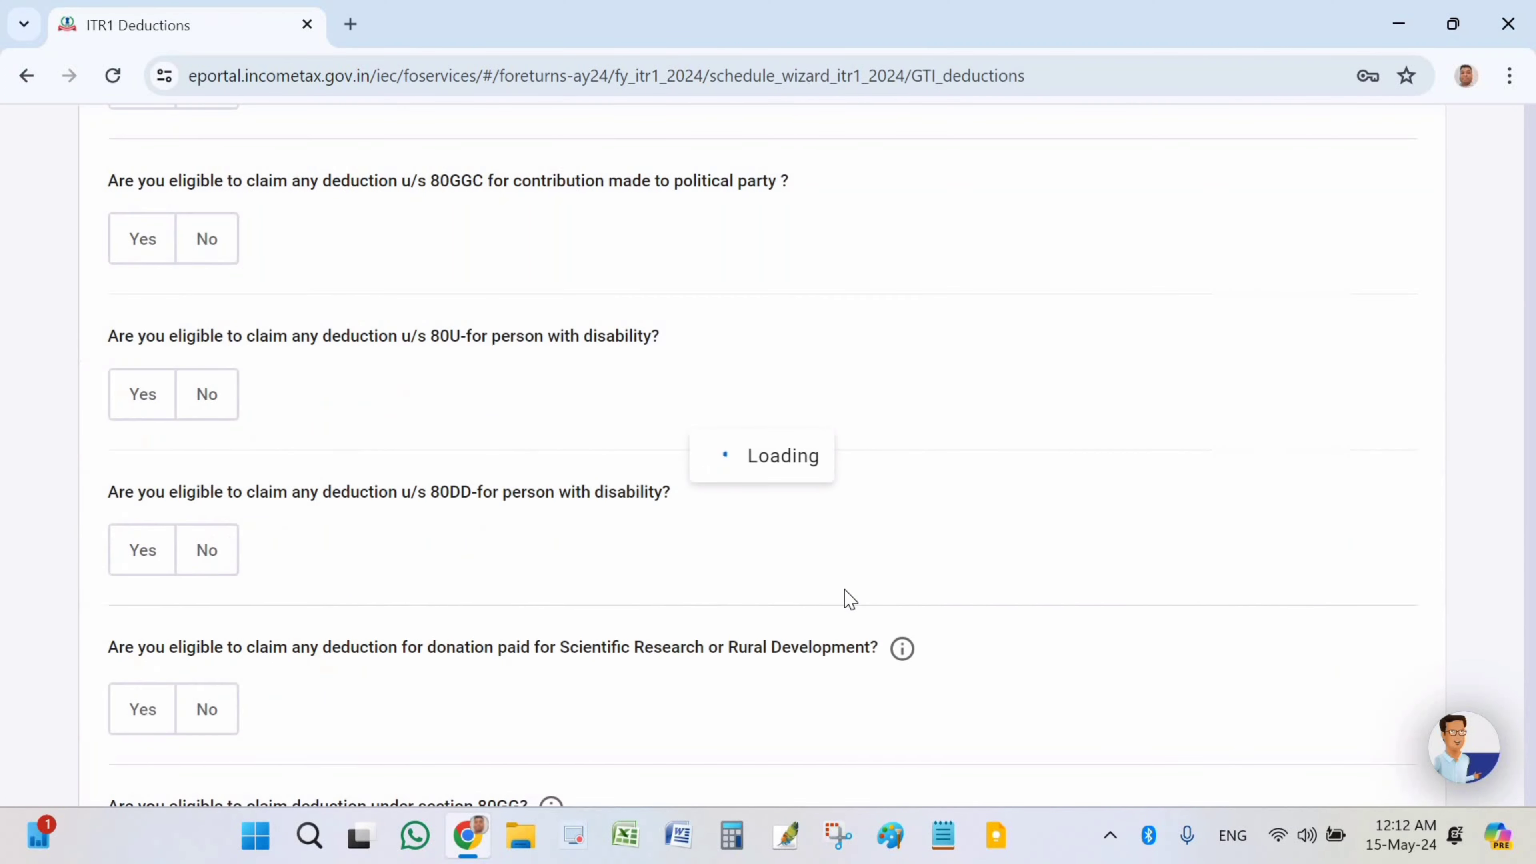
Answer No to the deductions for donation paid, political party contribution (80GGC), and disability under 80U and 80DD.
{"action": "scroll", "coordinate": [696, 550], "scroll_direction": "down", "scroll_amount": 3}
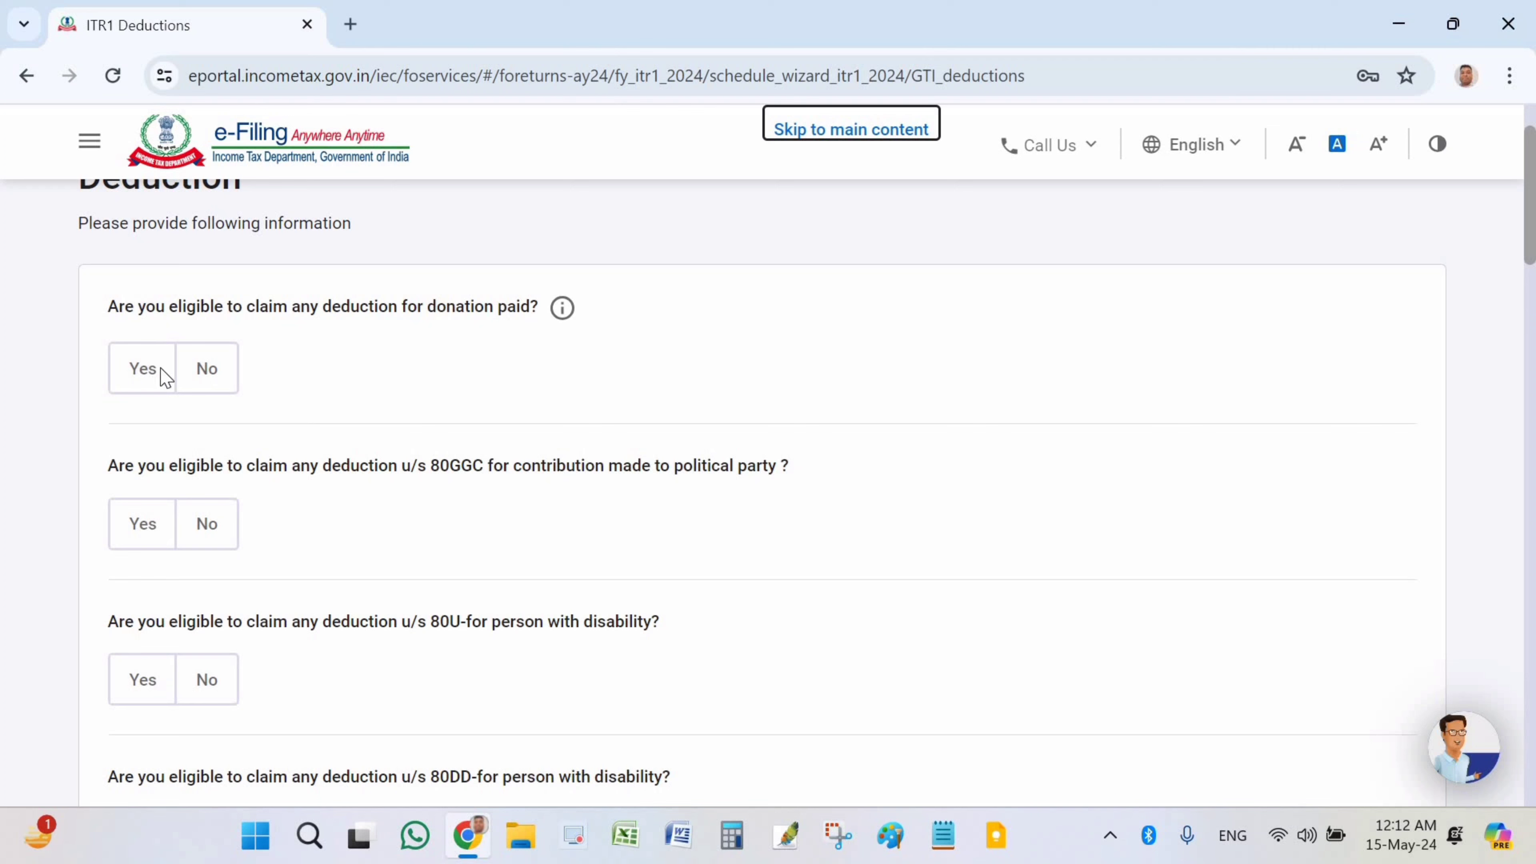
{"action": "left_click", "coordinate": [213, 387]}
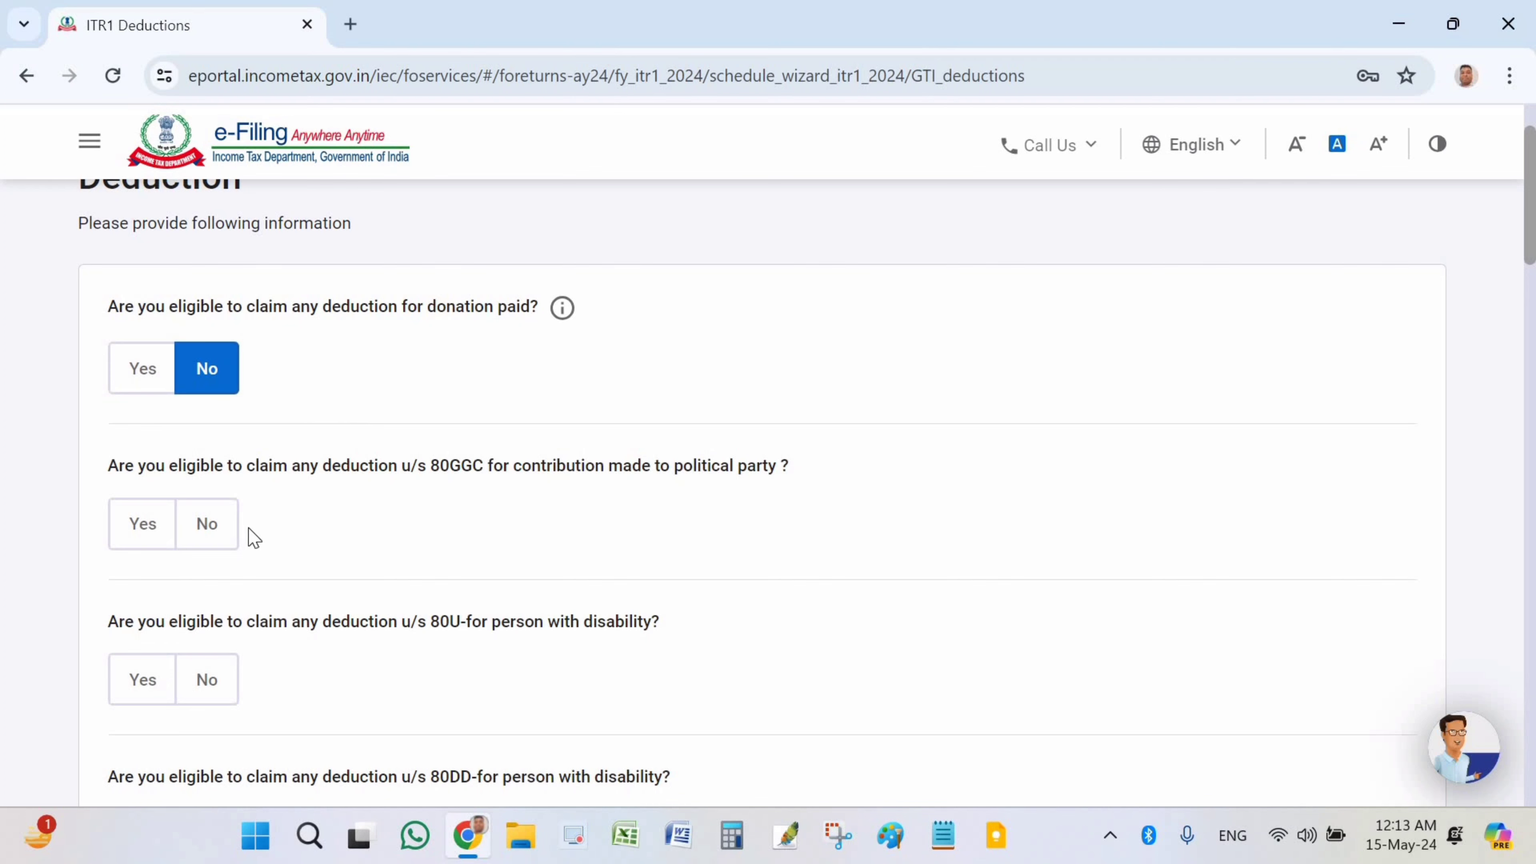
{"action": "scroll", "coordinate": [217, 393], "scroll_direction": "down", "scroll_amount": 2}
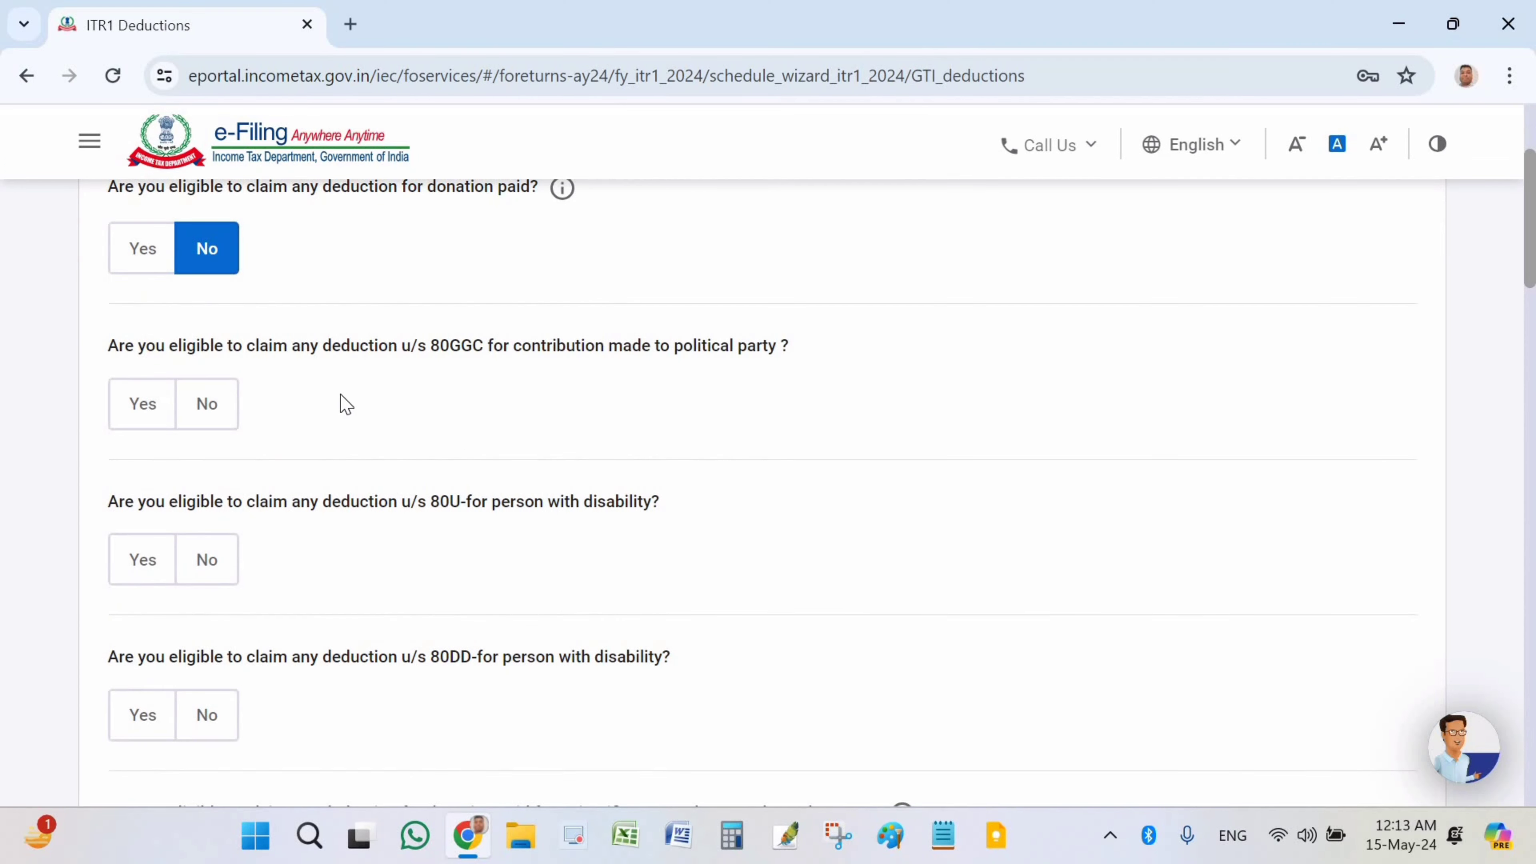
{"action": "left_click", "coordinate": [206, 404]}
{"action": "scroll", "coordinate": [228, 391], "scroll_direction": "down", "scroll_amount": 2}
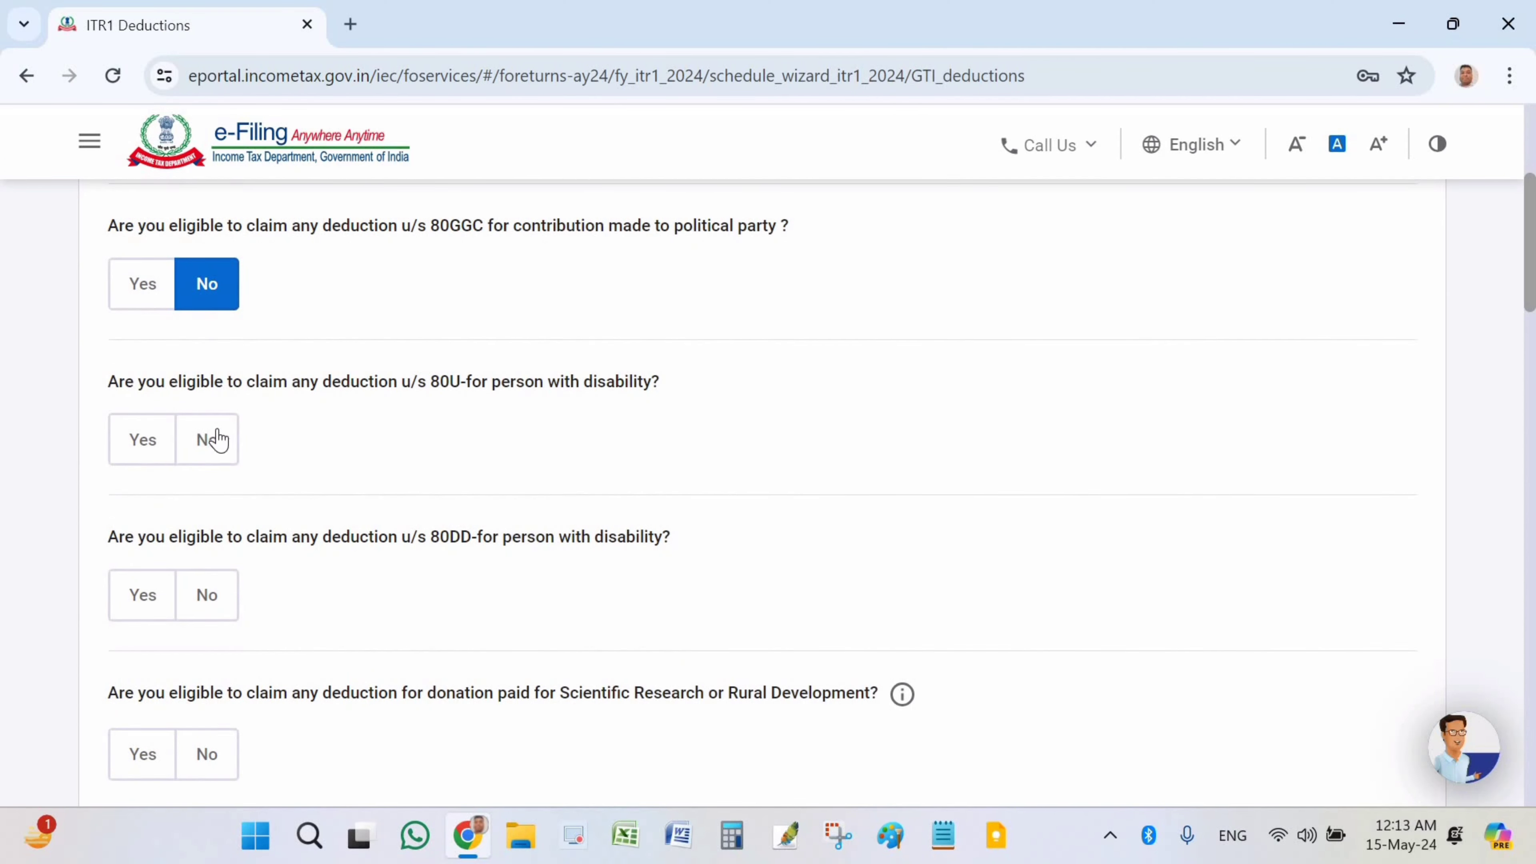
{"action": "left_click", "coordinate": [217, 440]}
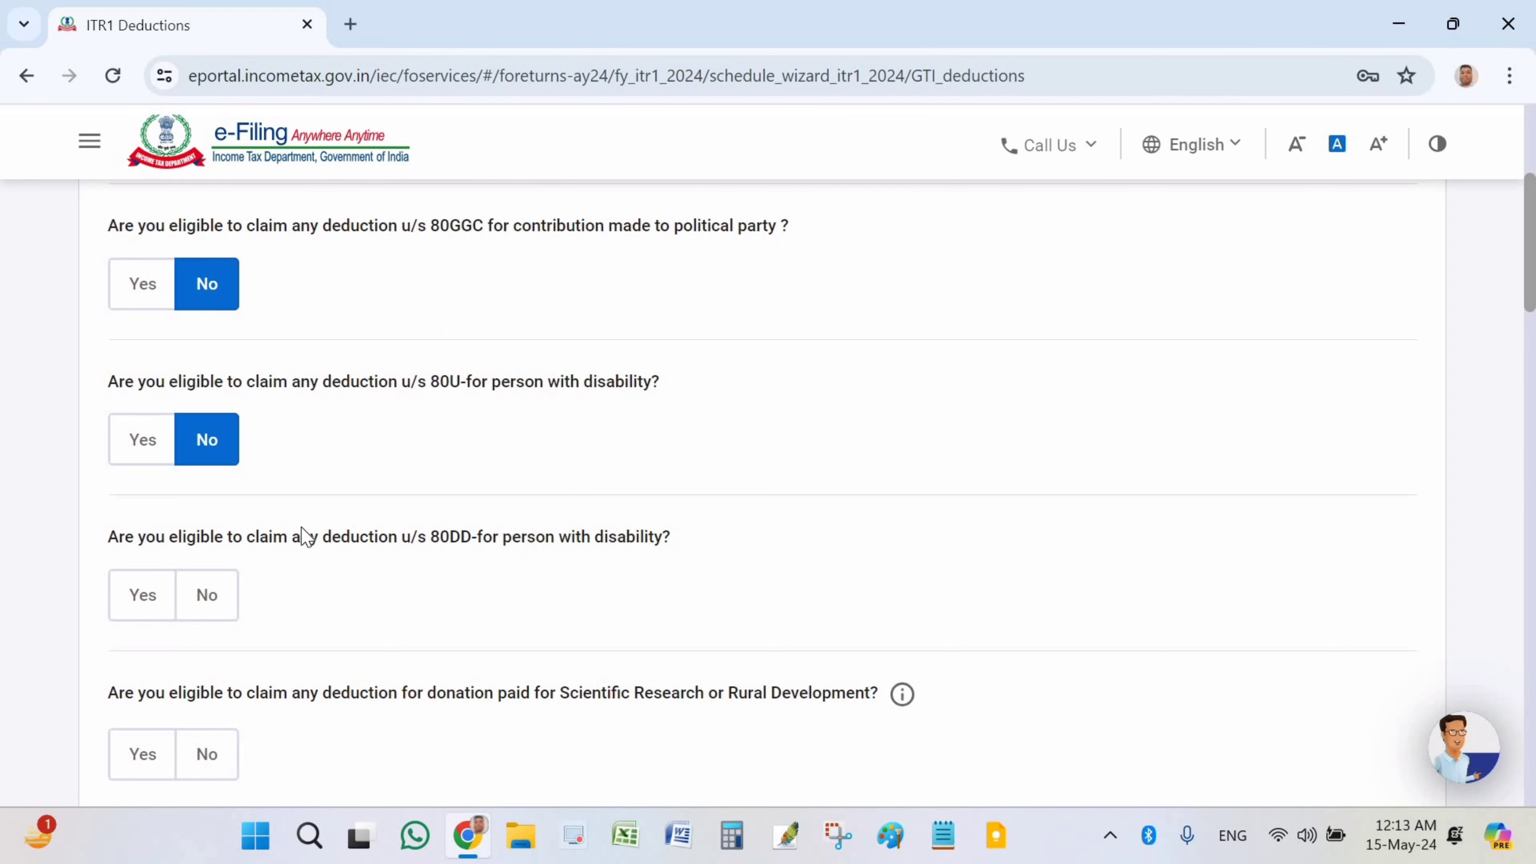
{"action": "left_click", "coordinate": [207, 598]}
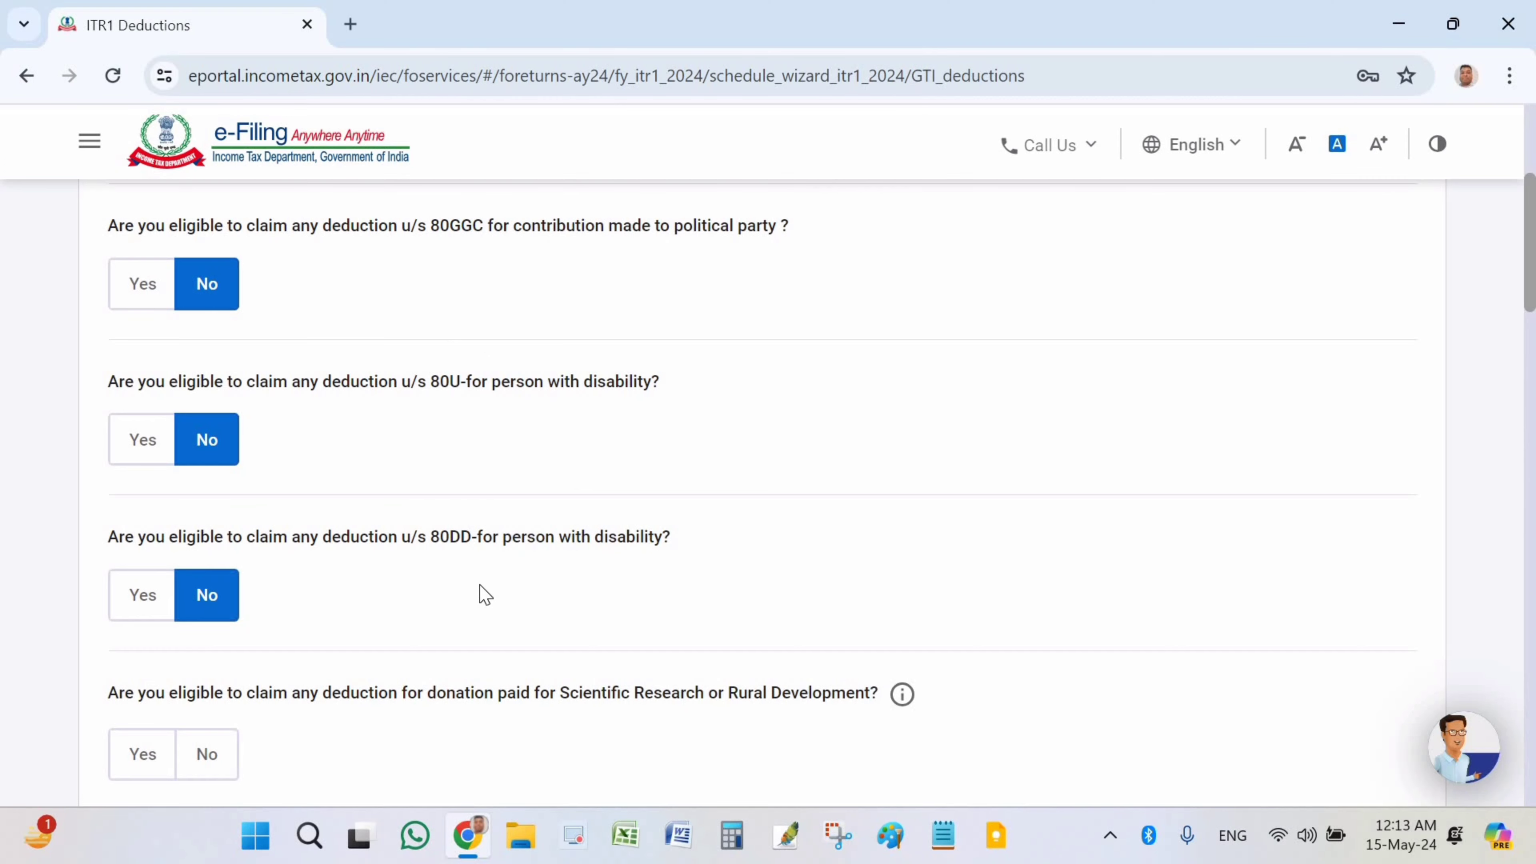
Answer No to the deductions for Scientific Research or Rural Development donations and for section 80GG.
{"action": "scroll", "coordinate": [257, 631], "scroll_direction": "down", "scroll_amount": 2}
{"action": "scroll", "coordinate": [240, 511], "scroll_direction": "down", "scroll_amount": 2}
{"action": "left_click", "coordinate": [209, 524]}
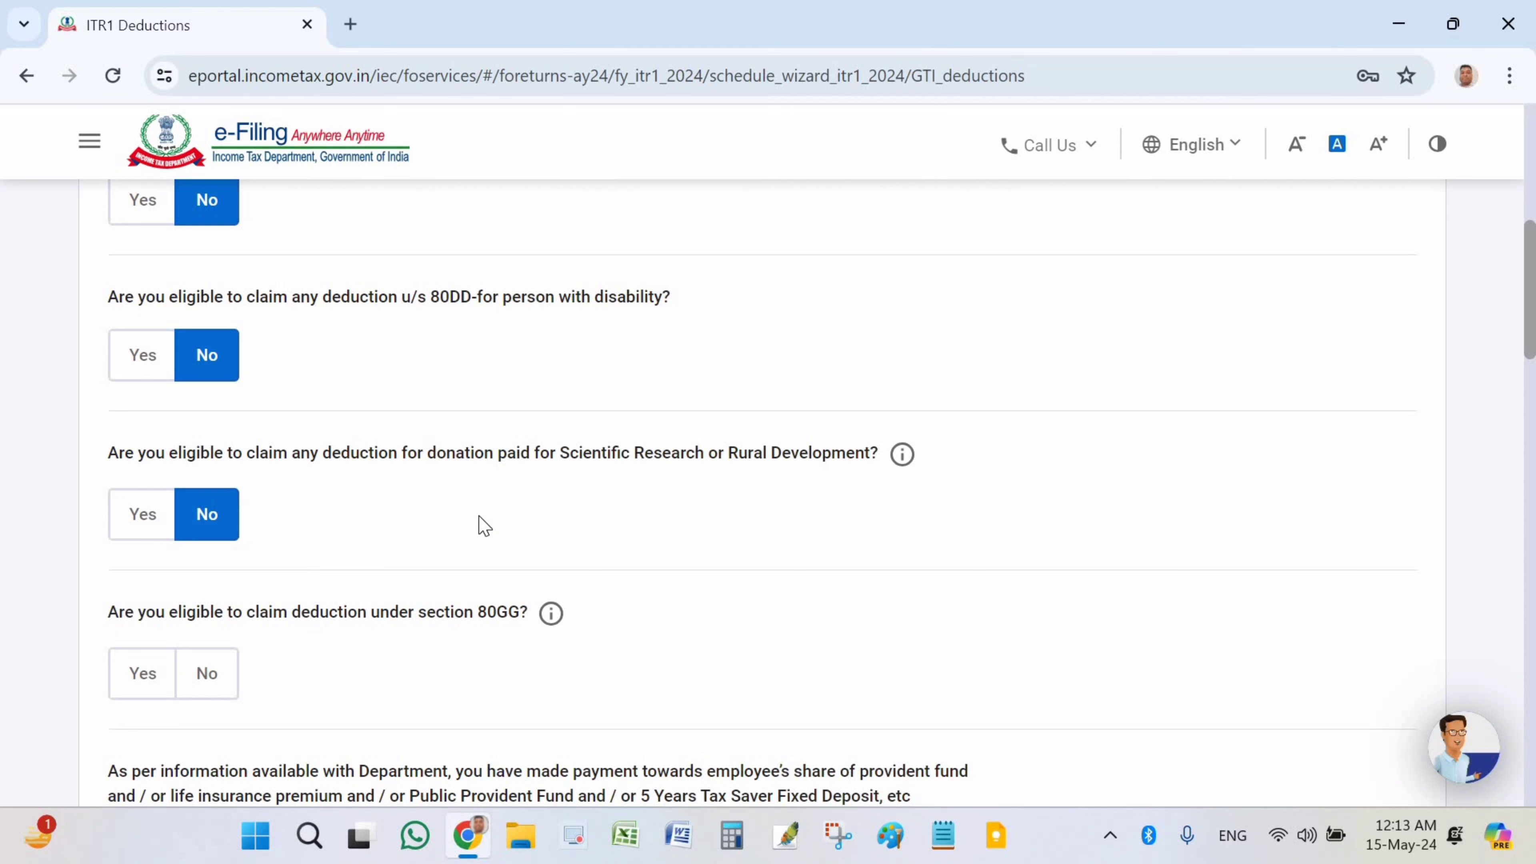
{"action": "scroll", "coordinate": [445, 507], "scroll_direction": "down", "scroll_amount": 2}
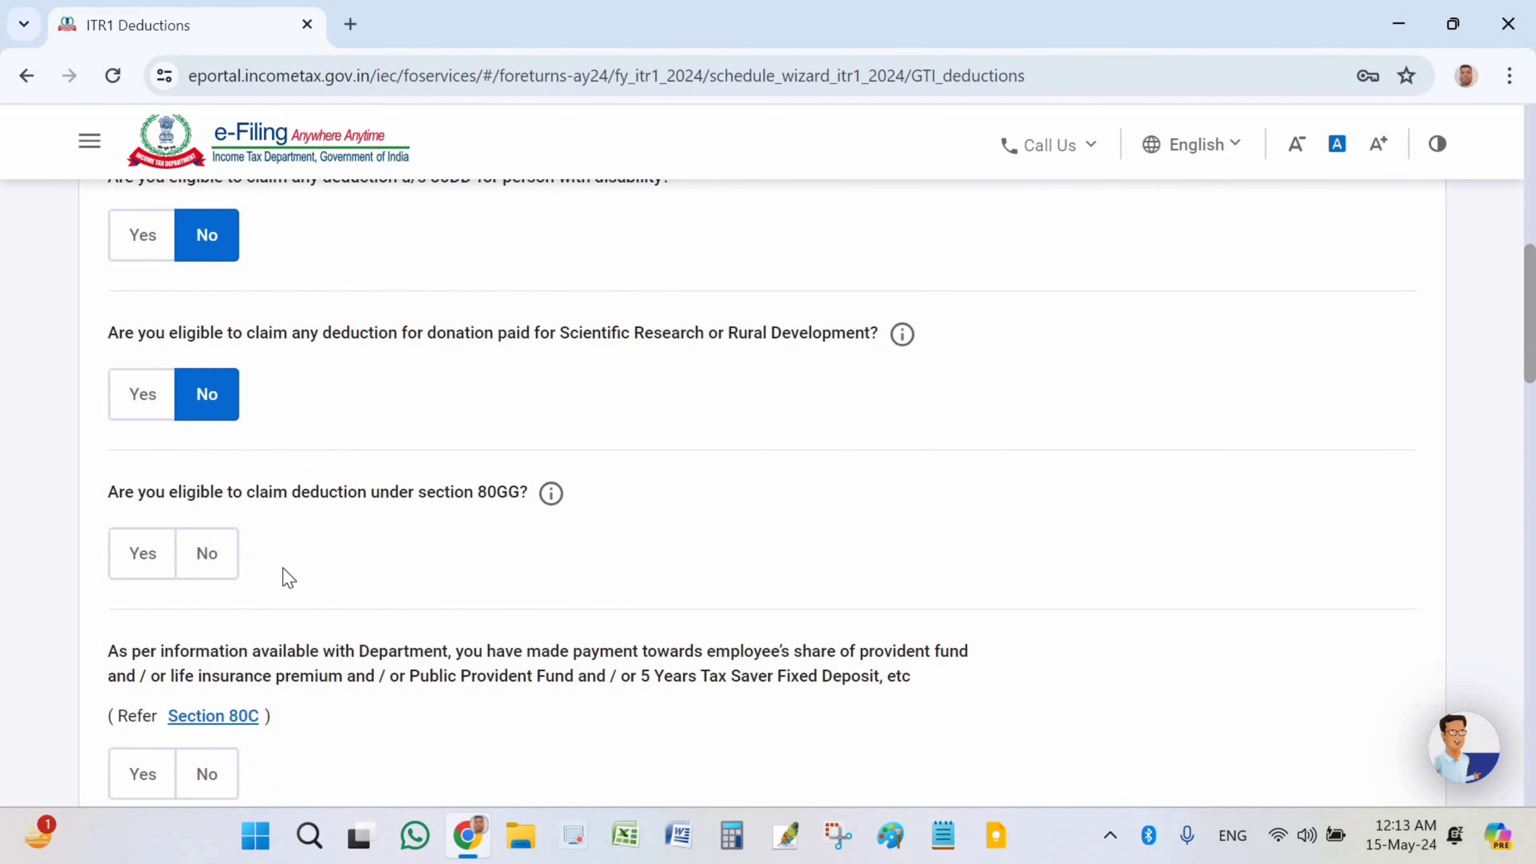
{"action": "left_click", "coordinate": [199, 558]}
Answer Yes to the Section 80C deduction with an amount of ₹ 30,000, and No to the 80CCD(2) employer pension contribution.
{"action": "scroll", "coordinate": [532, 587], "scroll_direction": "down", "scroll_amount": 4}
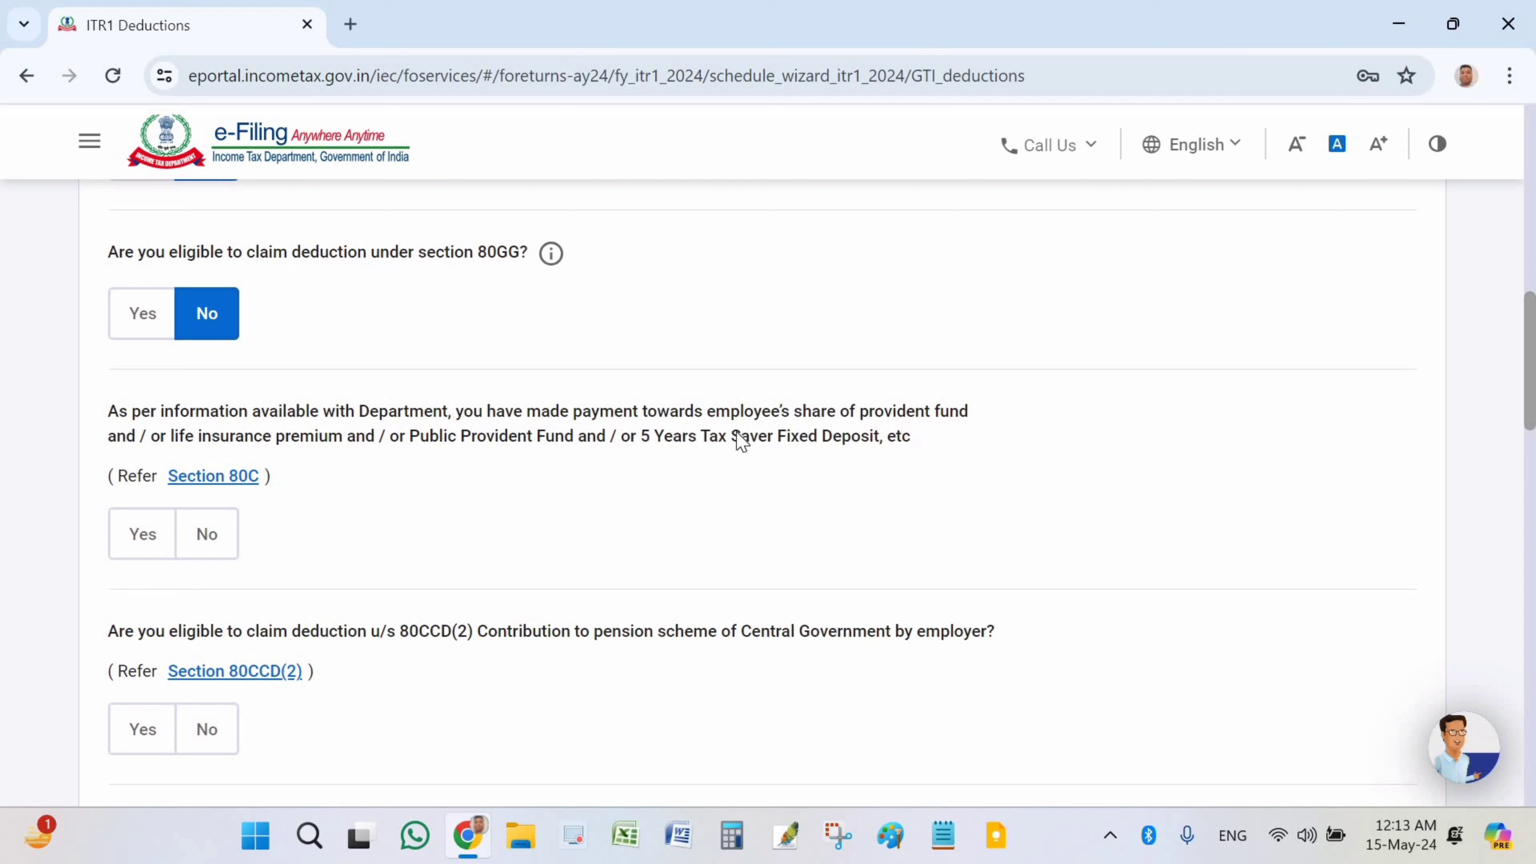
{"action": "left_click", "coordinate": [126, 540]}
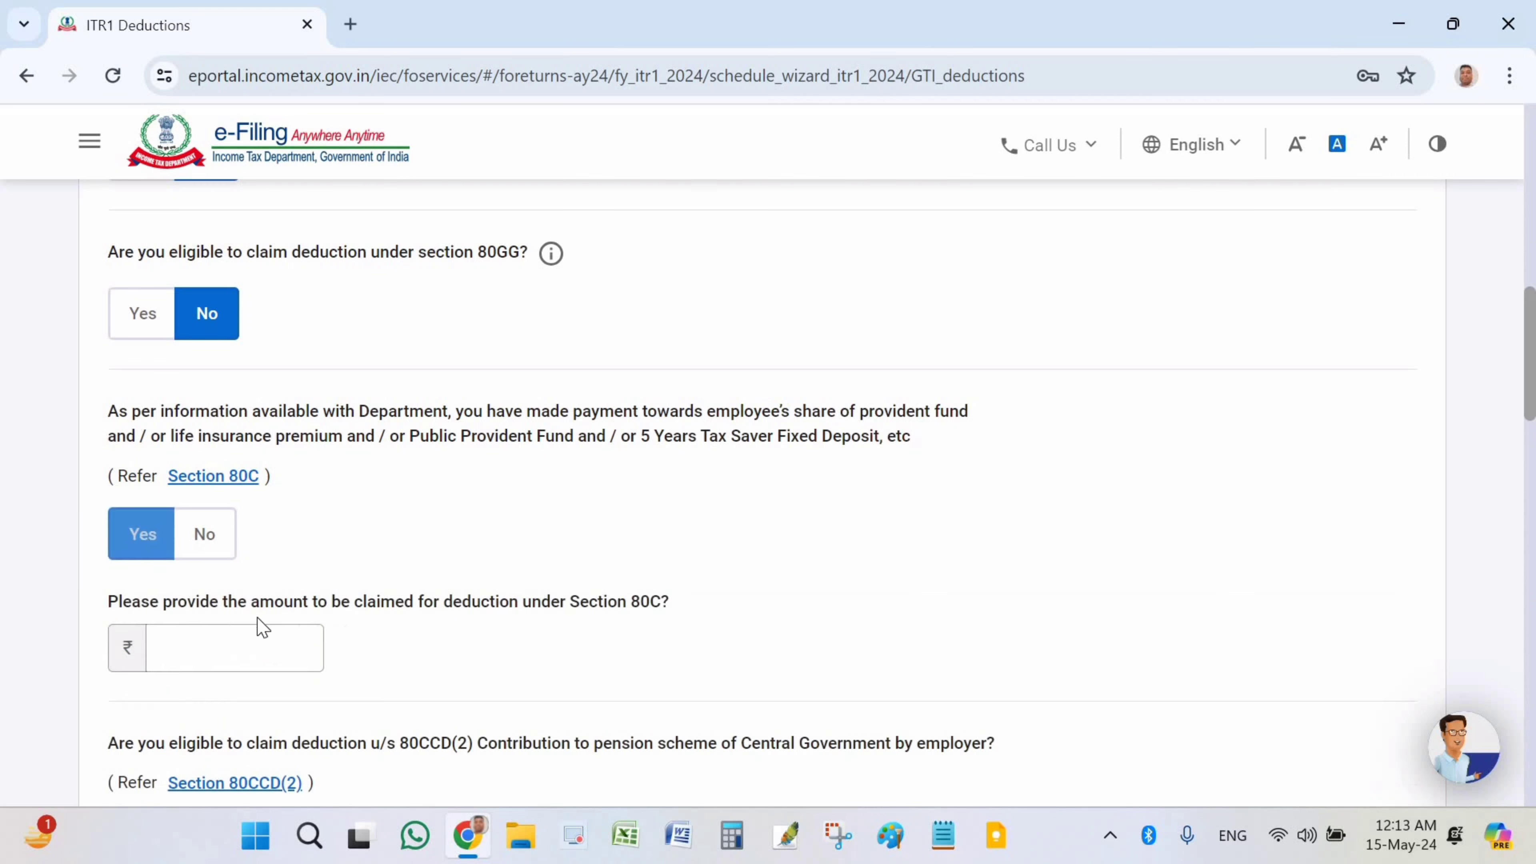
{"action": "left_click", "coordinate": [213, 651]}
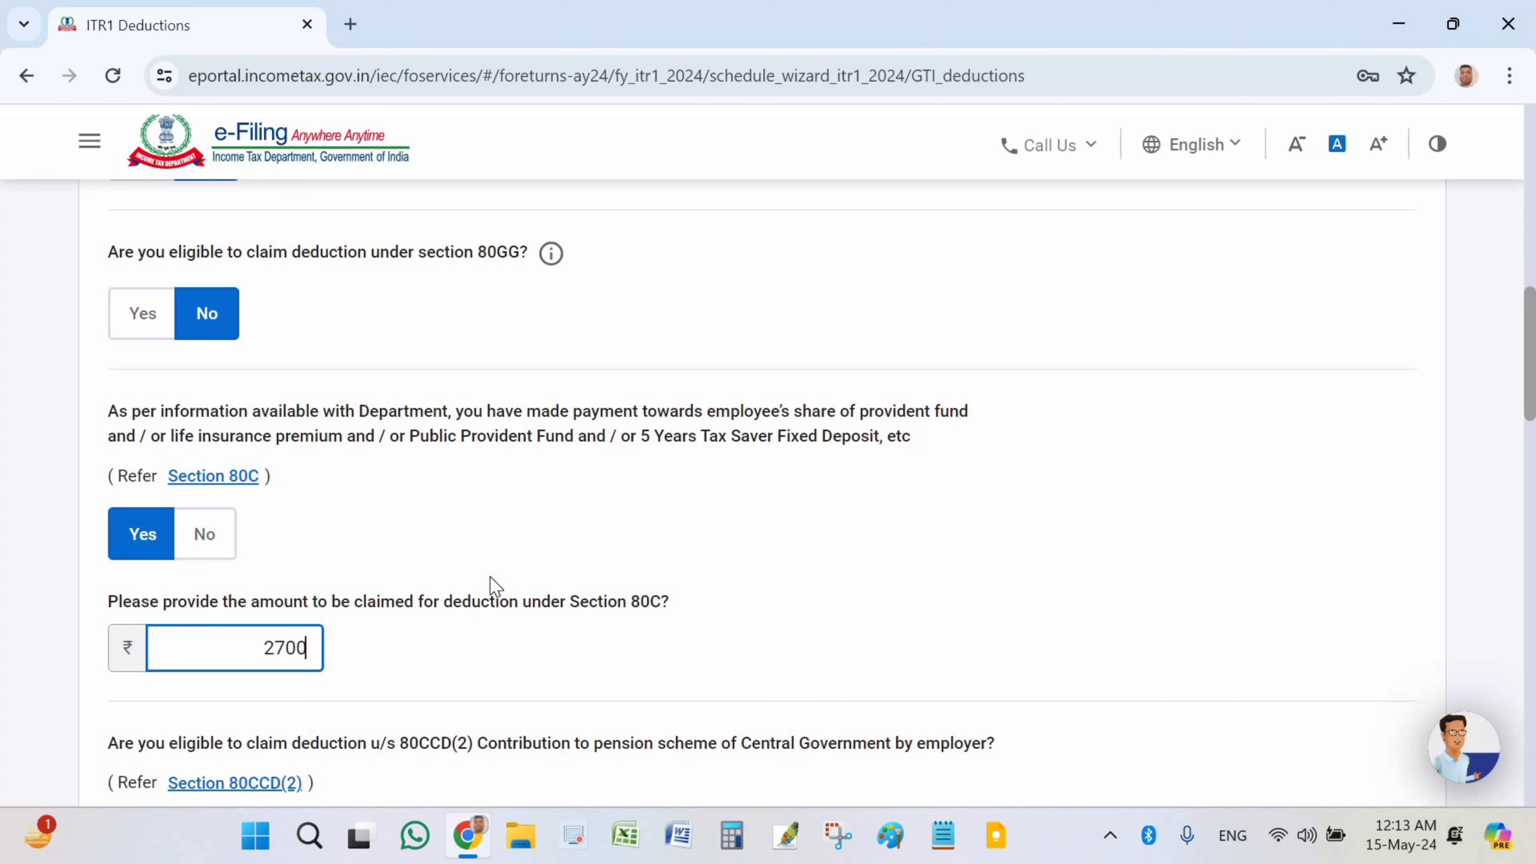
{"action": "type", "text": "0"}
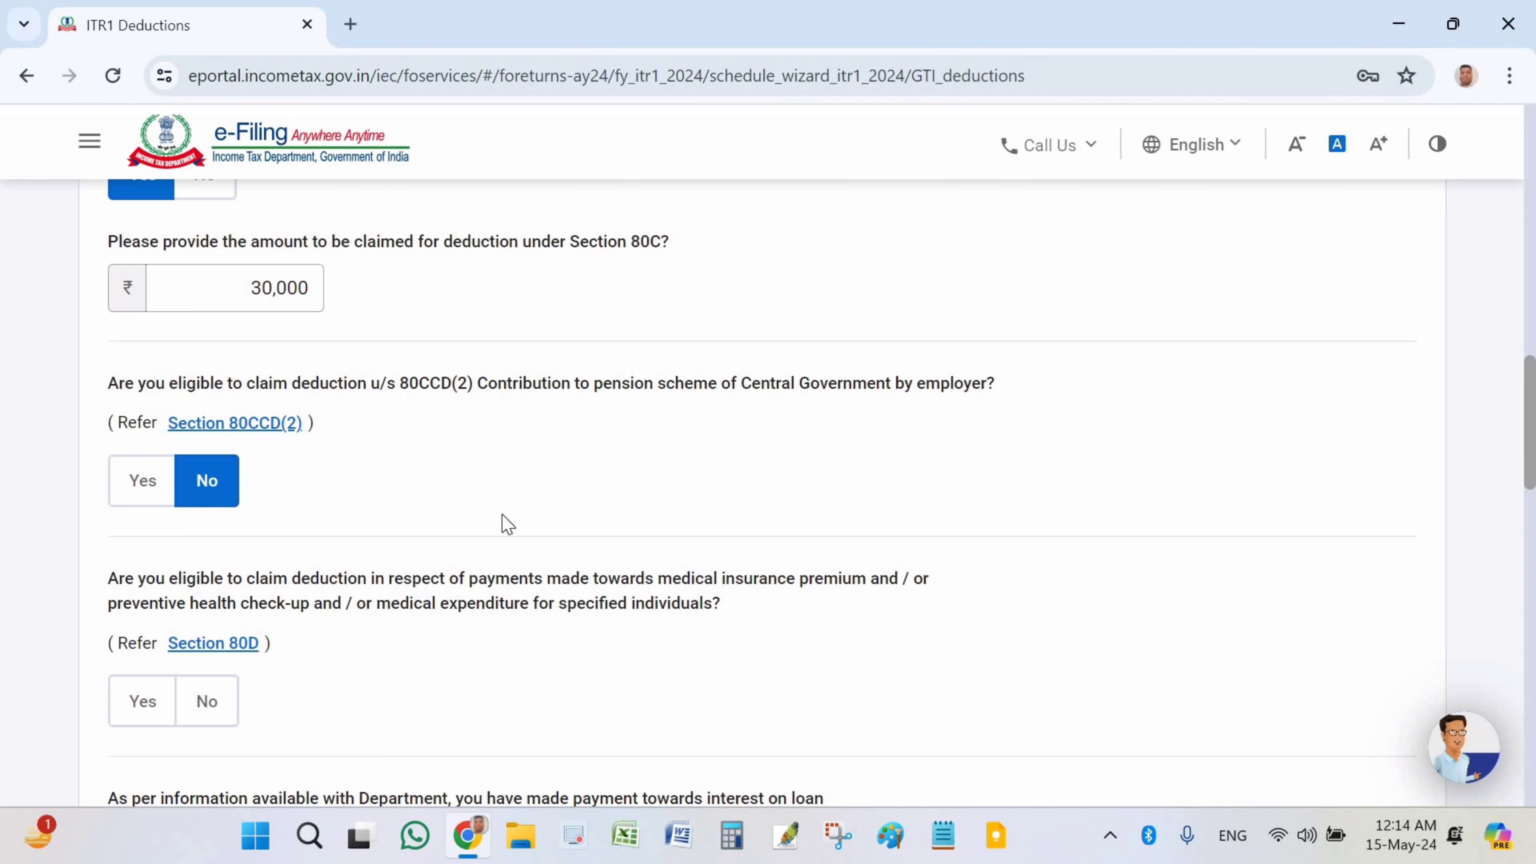
Answer No to the deductions for medical insurance (80D), higher education loan interest (80E) and savings account interest (80TTA).
{"action": "scroll", "coordinate": [168, 406], "scroll_direction": "down", "scroll_amount": 1}
{"action": "scroll", "coordinate": [169, 407], "scroll_direction": "down", "scroll_amount": 2}
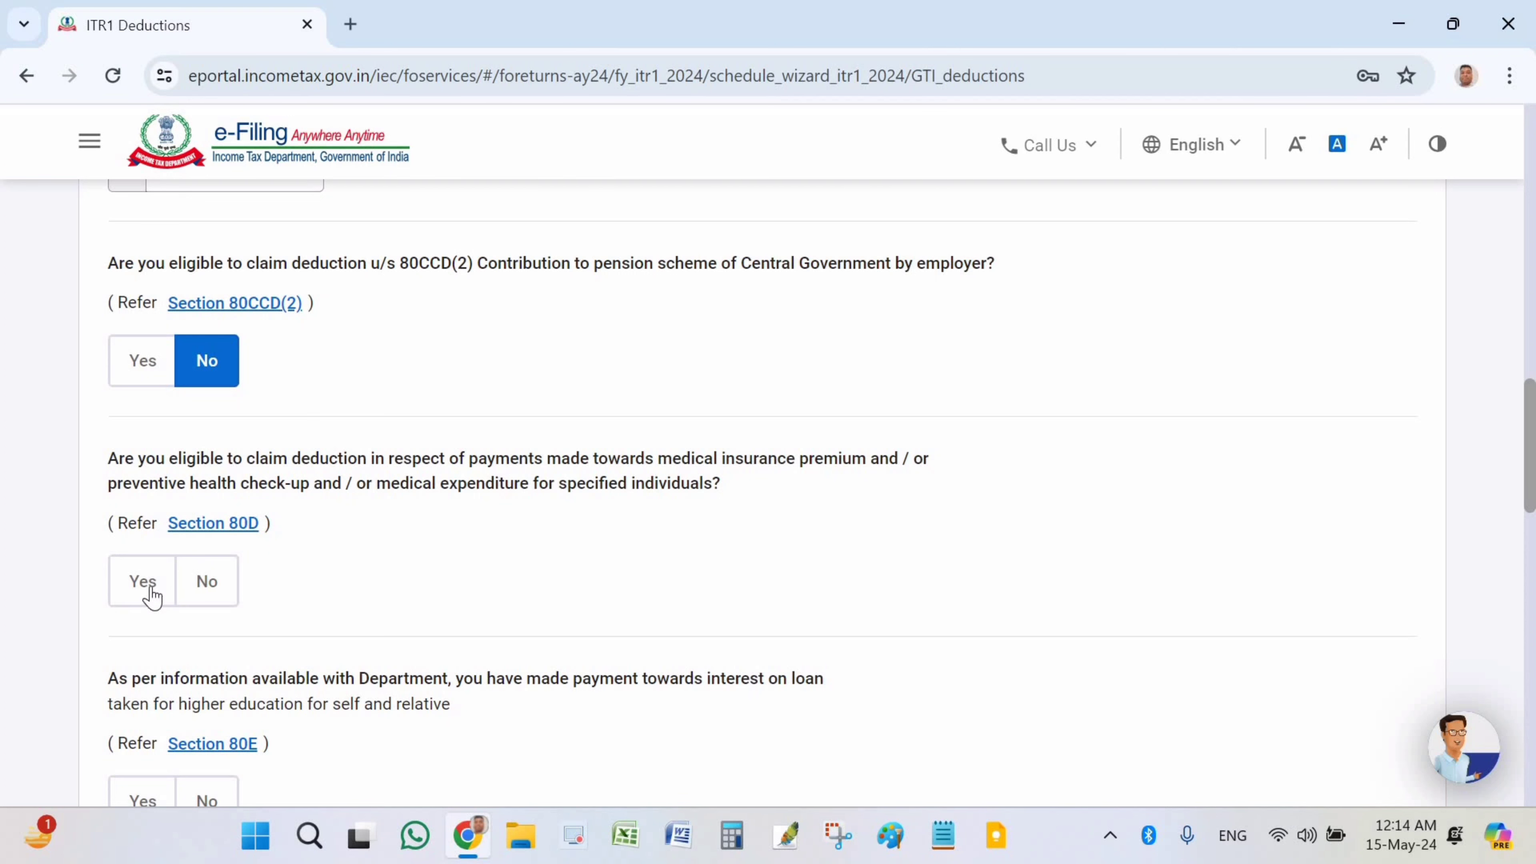
{"action": "scroll", "coordinate": [363, 532], "scroll_direction": "down", "scroll_amount": 3}
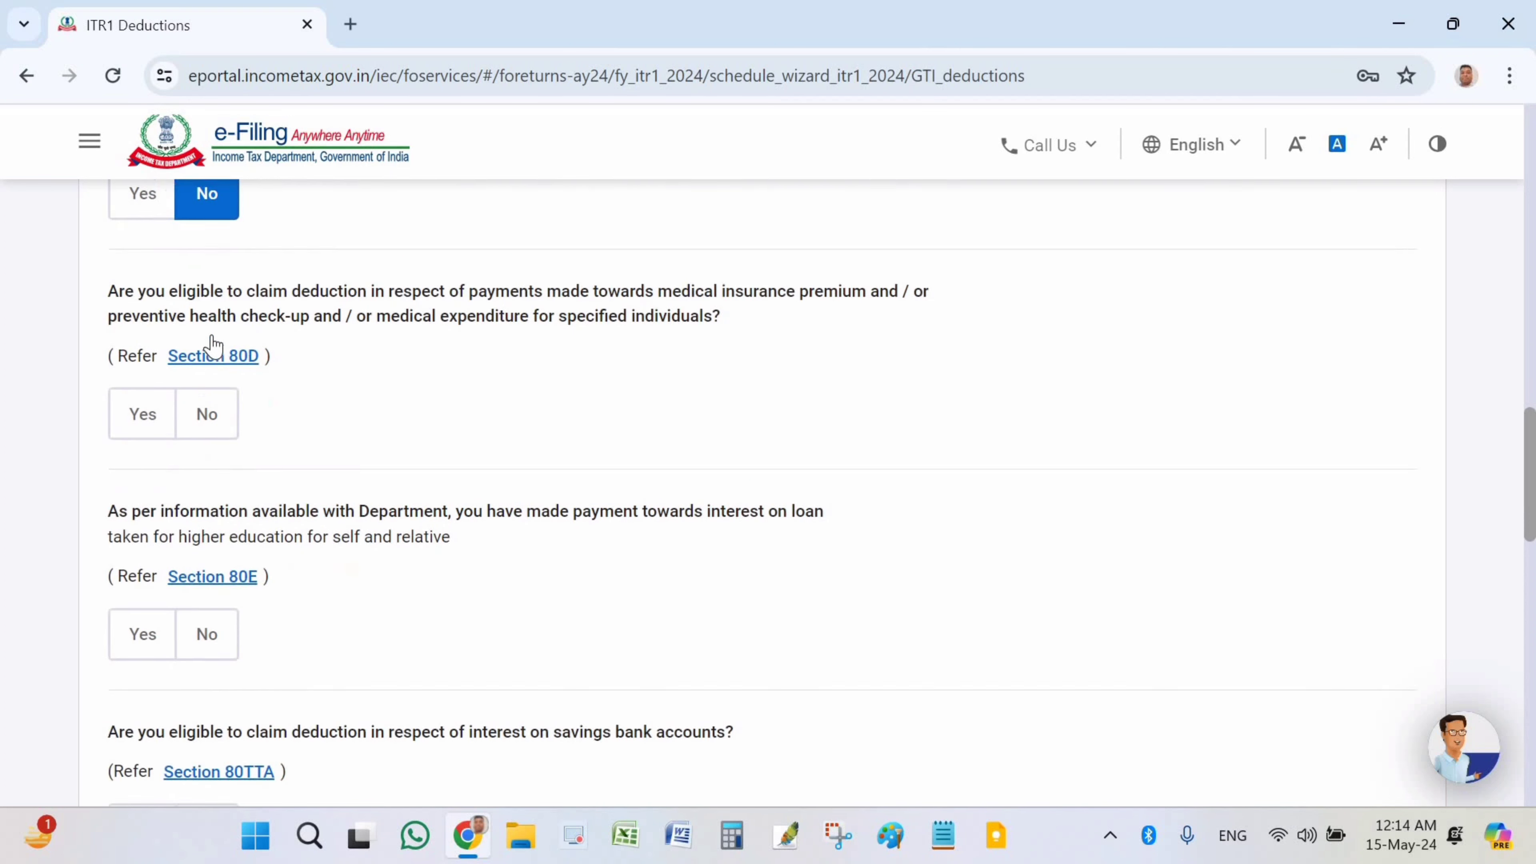
{"action": "left_click", "coordinate": [212, 340]}
{"action": "left_click", "coordinate": [221, 564]}
{"action": "scroll", "coordinate": [212, 544], "scroll_direction": "down", "scroll_amount": 2}
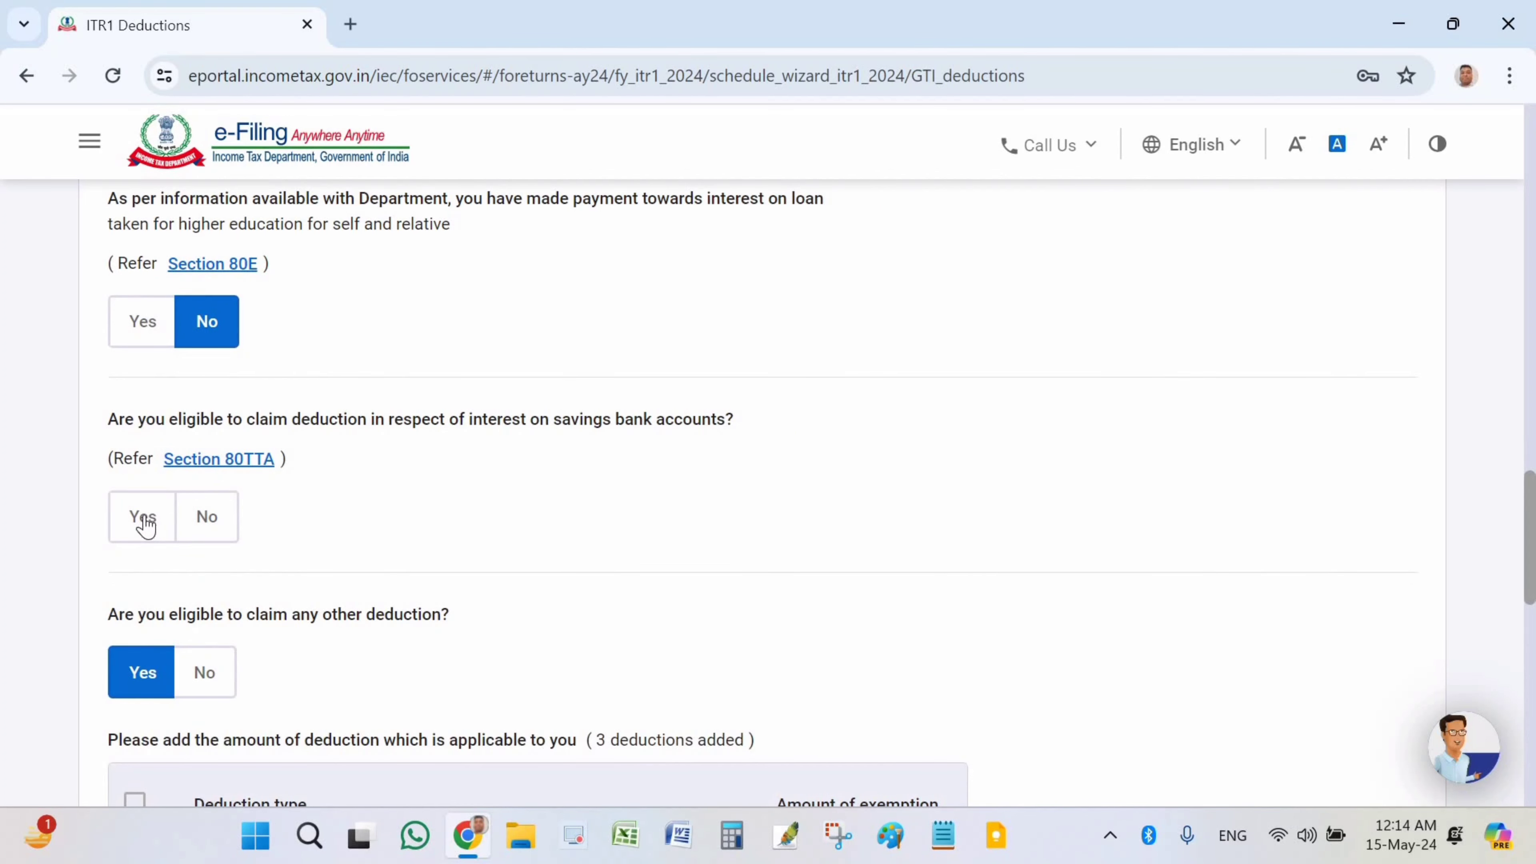
{"action": "left_click", "coordinate": [146, 524]}
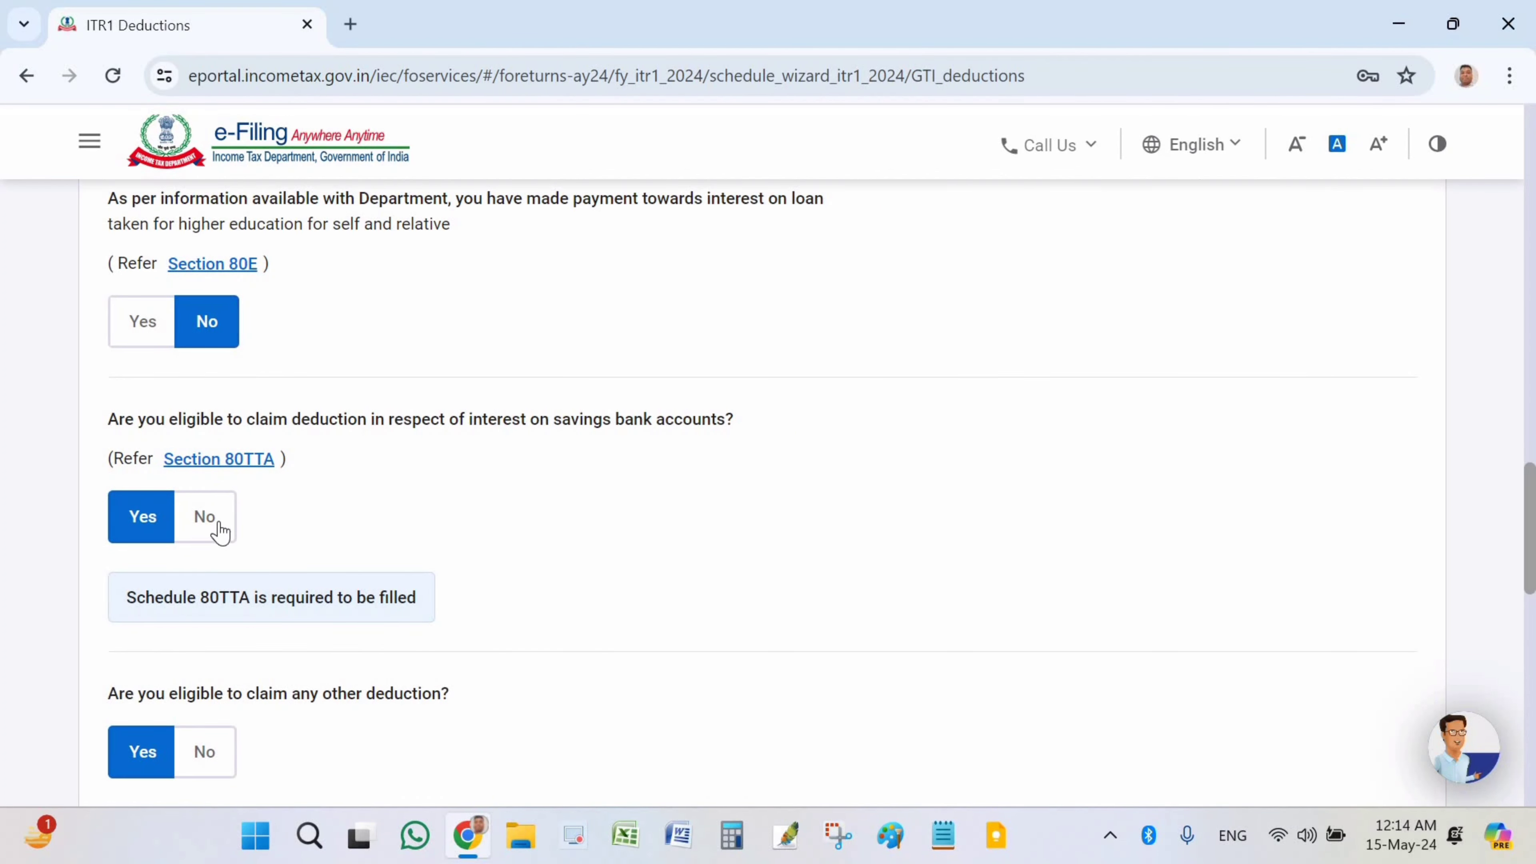
{"action": "left_click", "coordinate": [219, 531]}
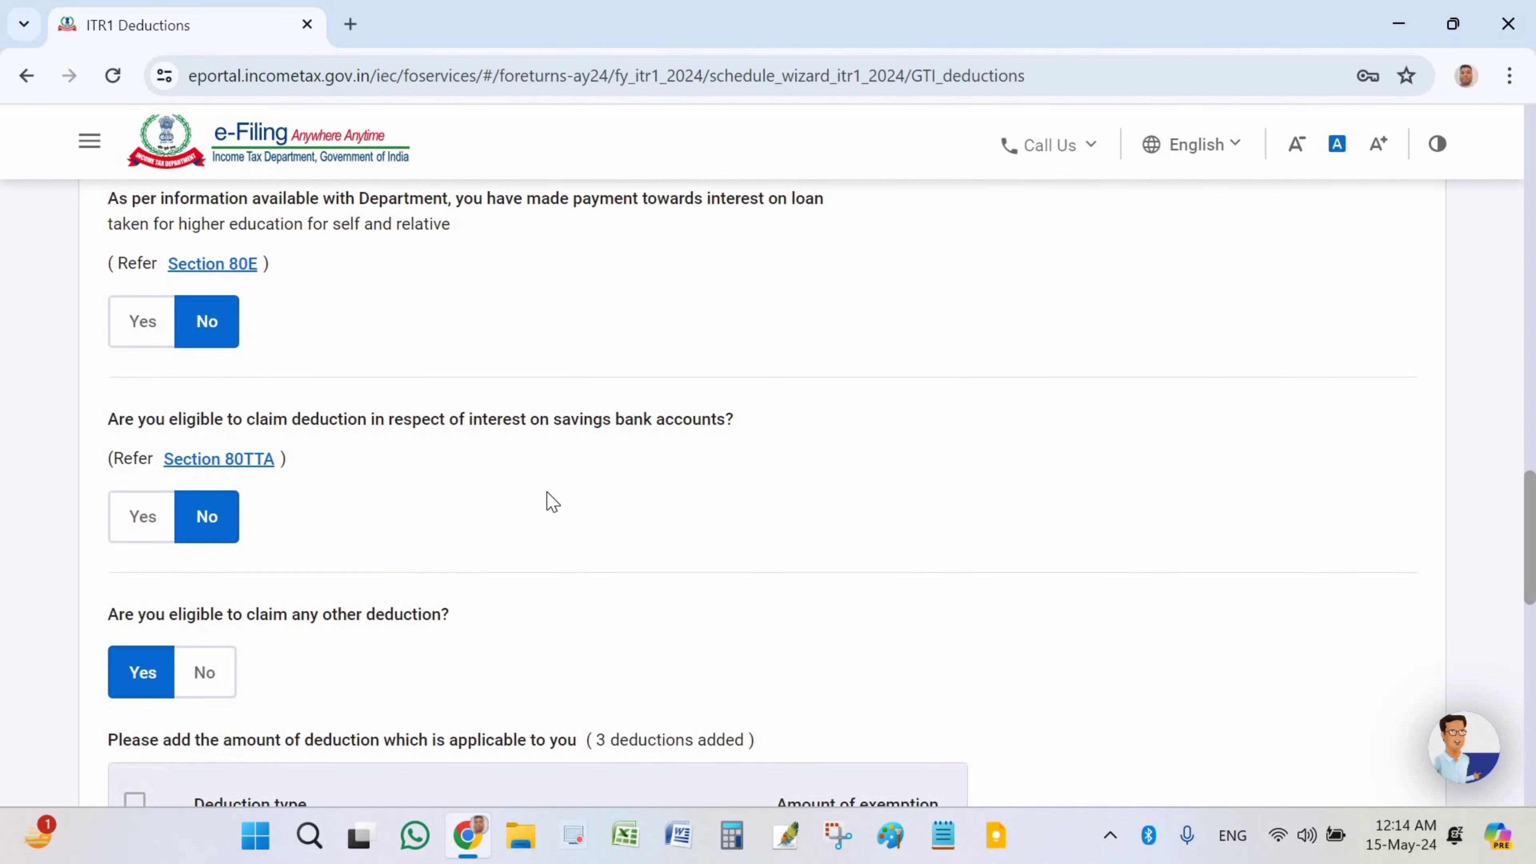
Answer No to eligibility for any other deduction and continue to the deductions verification.
{"action": "scroll", "coordinate": [628, 500], "scroll_direction": "down", "scroll_amount": 4}
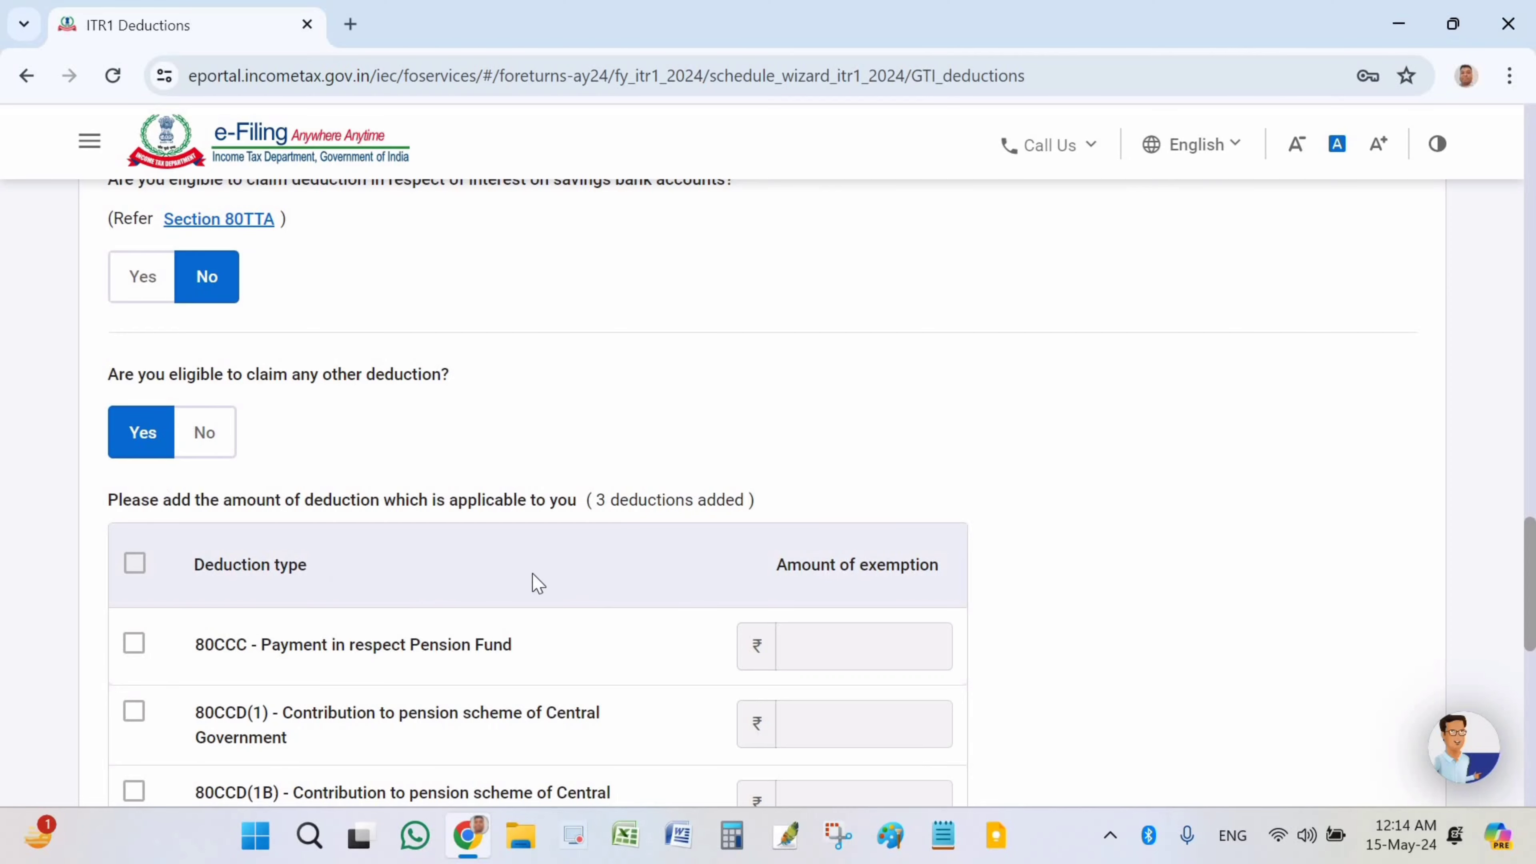
{"action": "scroll", "coordinate": [532, 576], "scroll_direction": "down", "scroll_amount": 3}
{"action": "scroll", "coordinate": [431, 586], "scroll_direction": "down", "scroll_amount": 6}
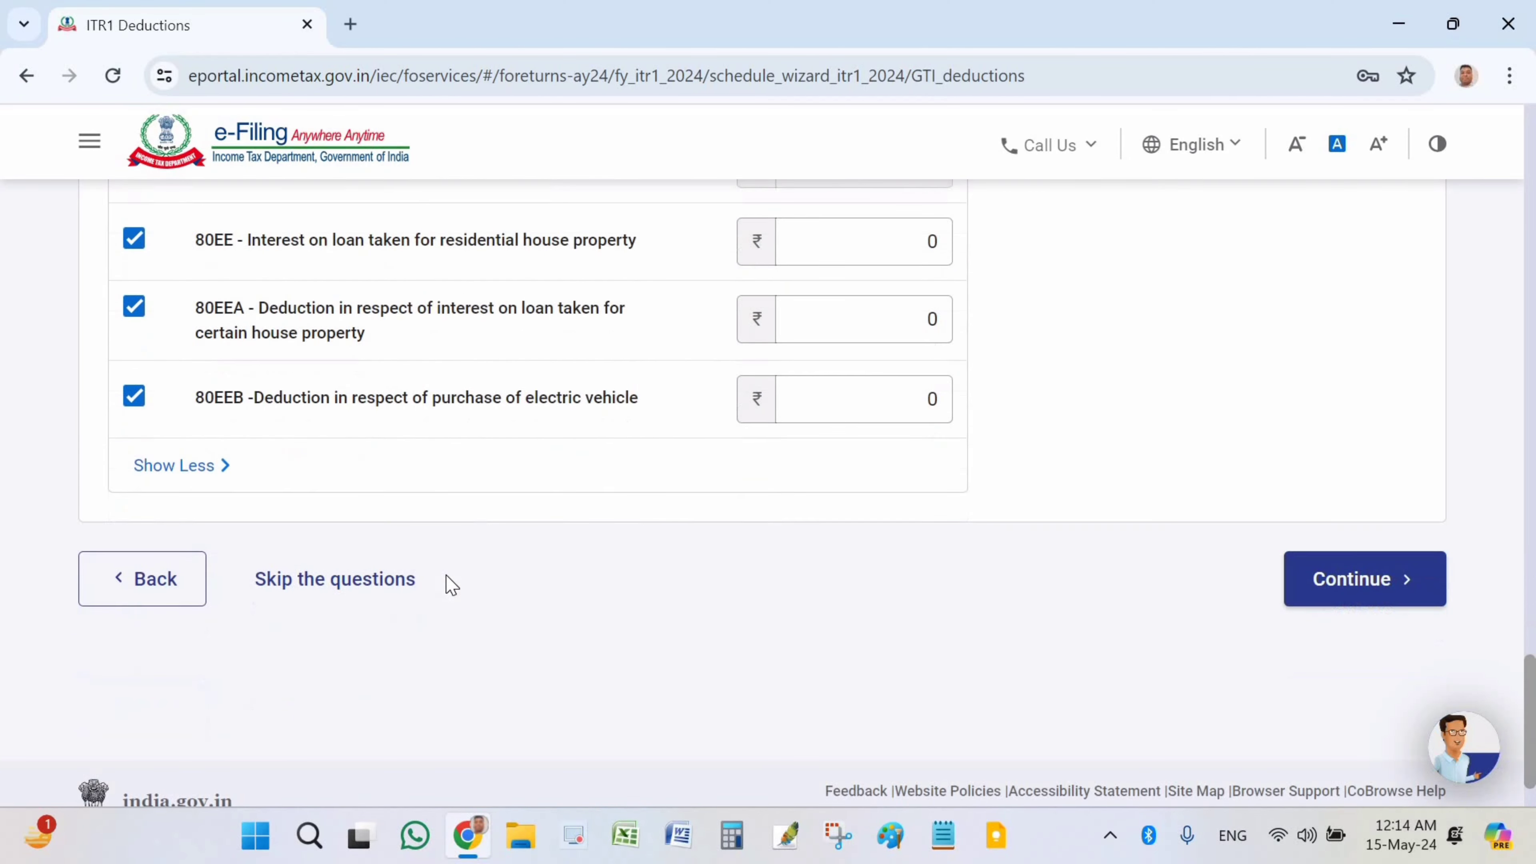
{"action": "scroll", "coordinate": [446, 583], "scroll_direction": "up", "scroll_amount": 6}
{"action": "scroll", "coordinate": [277, 469], "scroll_direction": "up", "scroll_amount": 3}
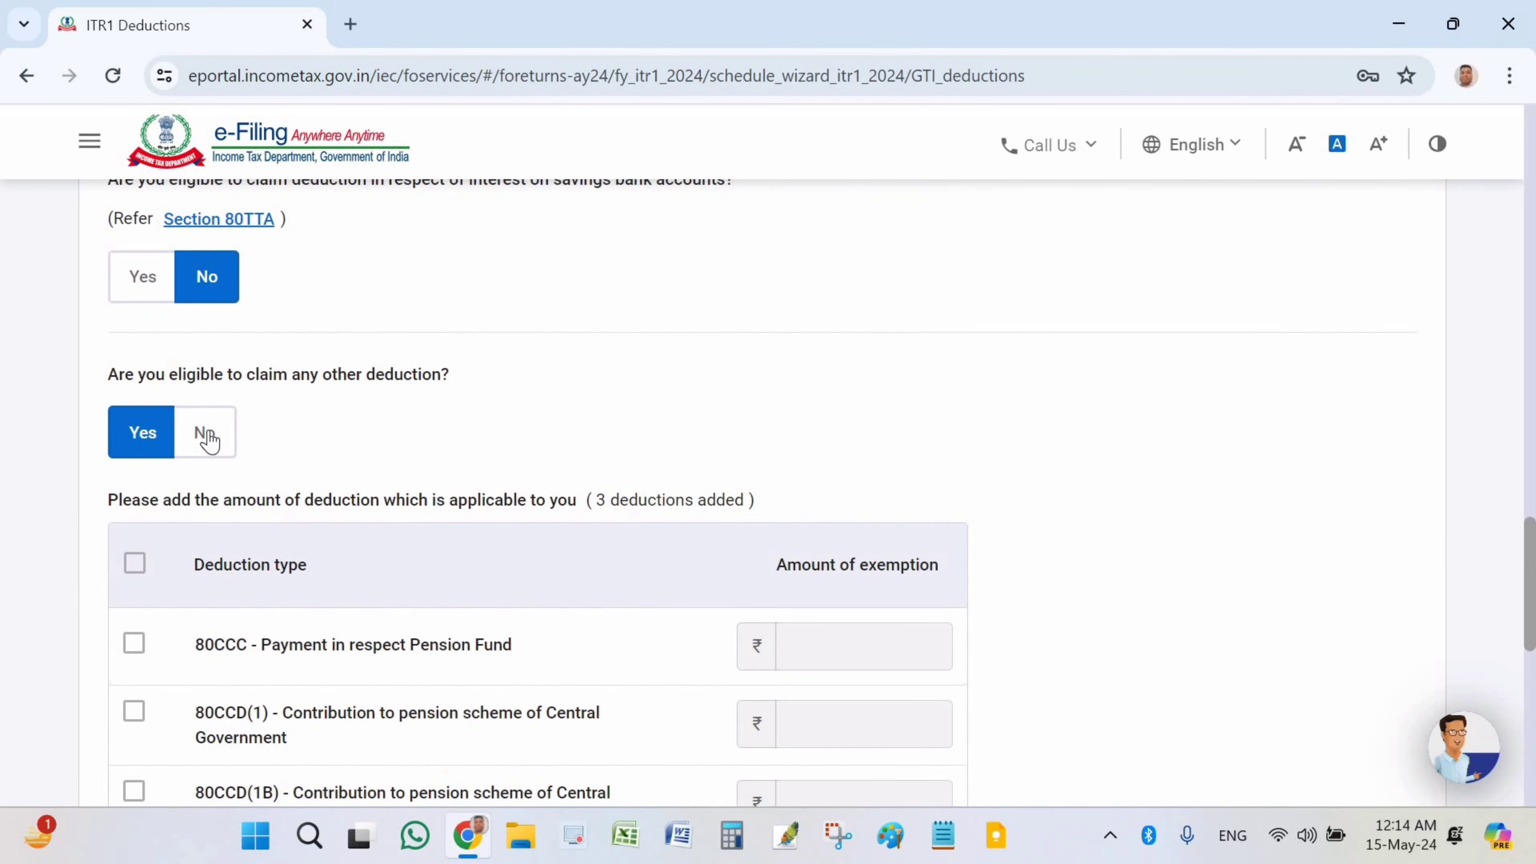
{"action": "left_click", "coordinate": [206, 433]}
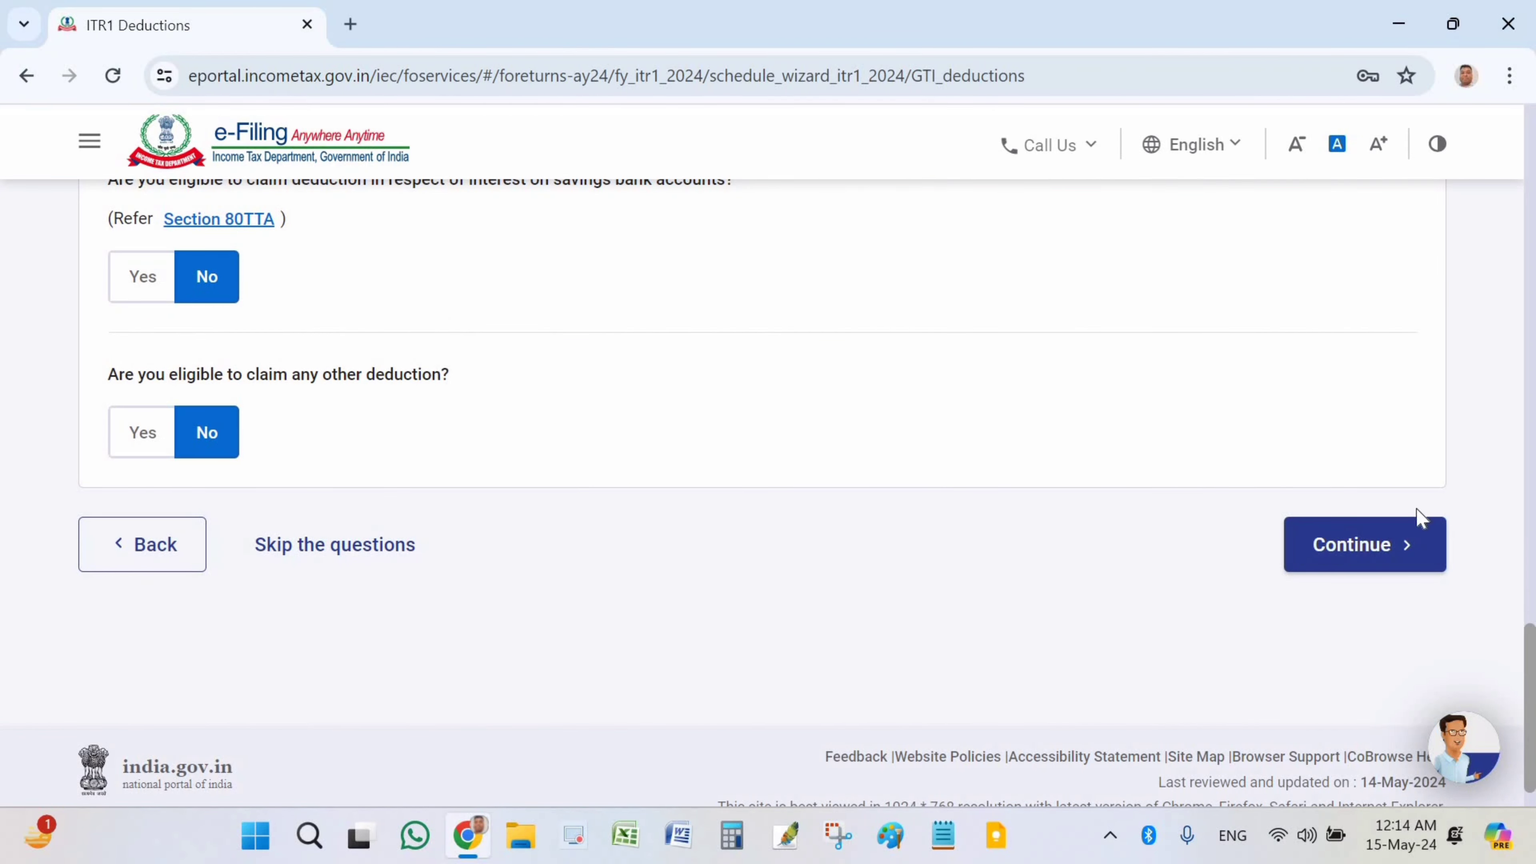
{"action": "left_click", "coordinate": [1381, 561]}
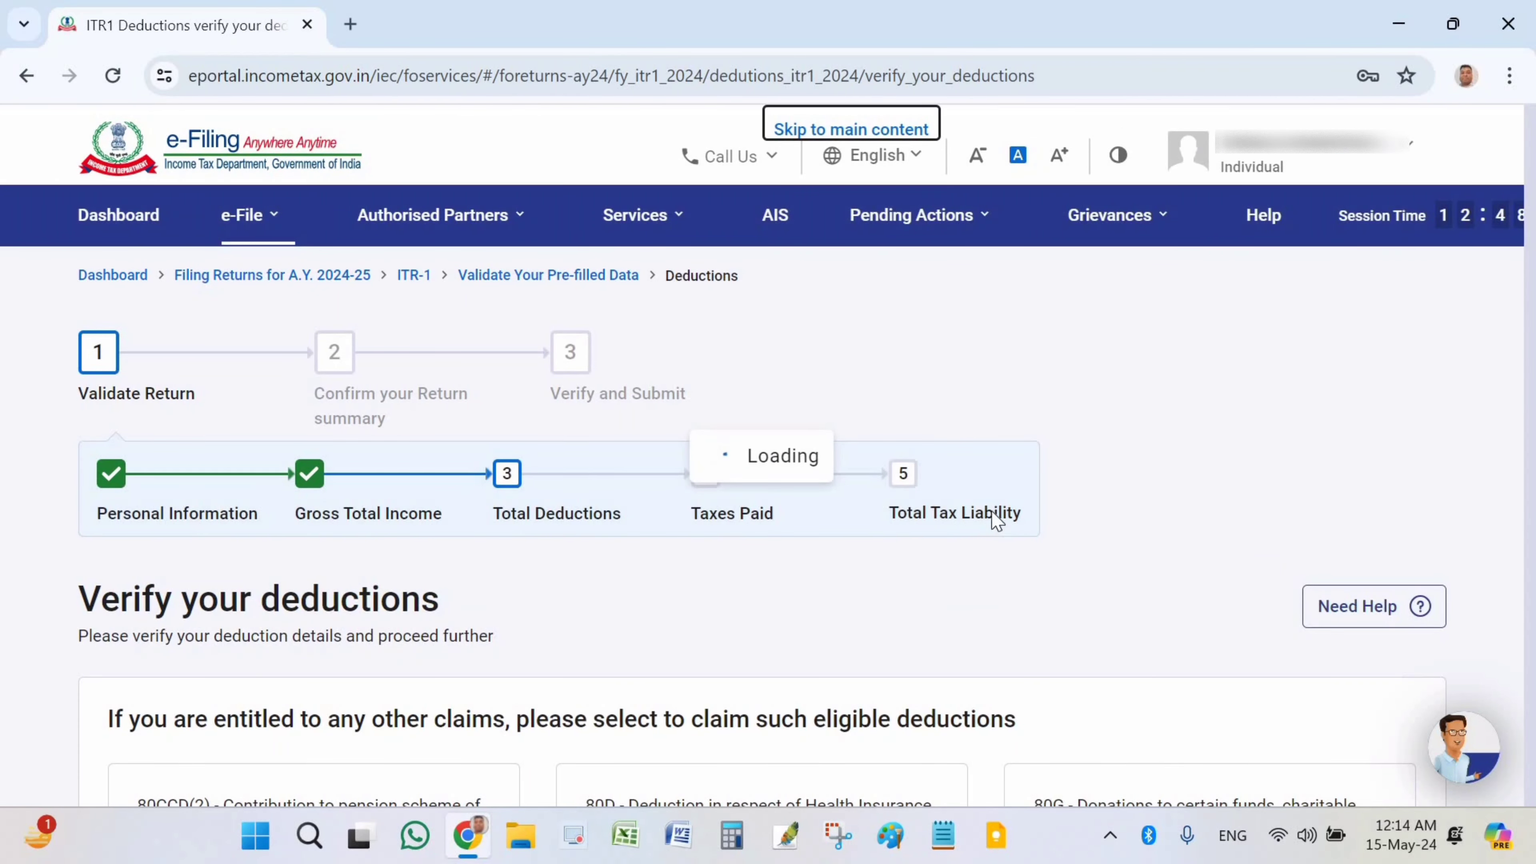
Review the 80C and 80D entries and the total deductions, and confirm the Total Deductions section.
{"action": "scroll", "coordinate": [1028, 569], "scroll_direction": "down", "scroll_amount": 3}
{"action": "scroll", "coordinate": [1030, 569], "scroll_direction": "down", "scroll_amount": 5}
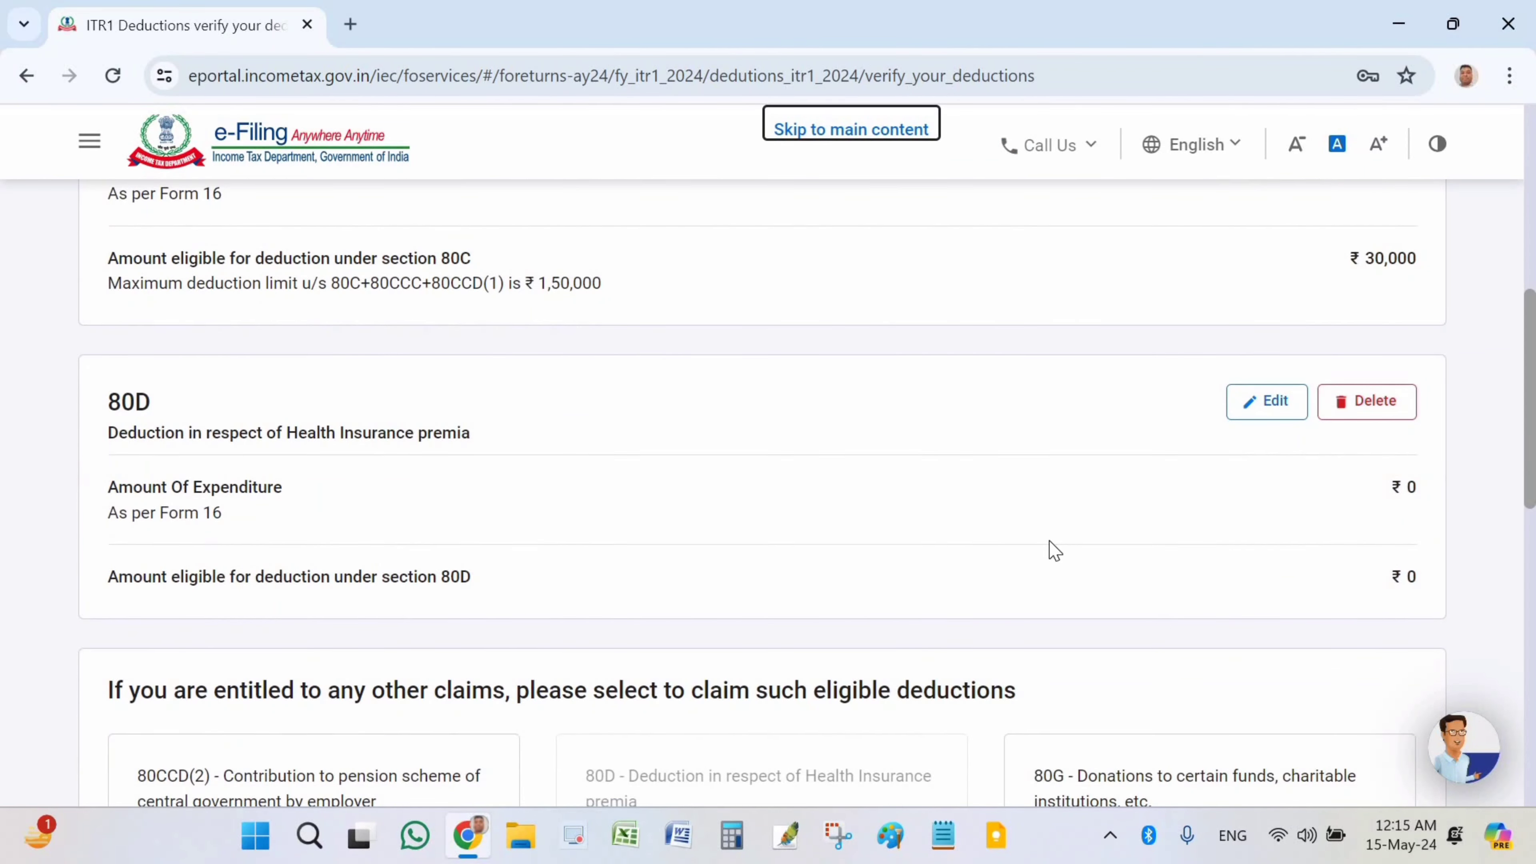
{"action": "scroll", "coordinate": [1054, 550], "scroll_direction": "down", "scroll_amount": 5}
{"action": "scroll", "coordinate": [1052, 538], "scroll_direction": "down", "scroll_amount": 4}
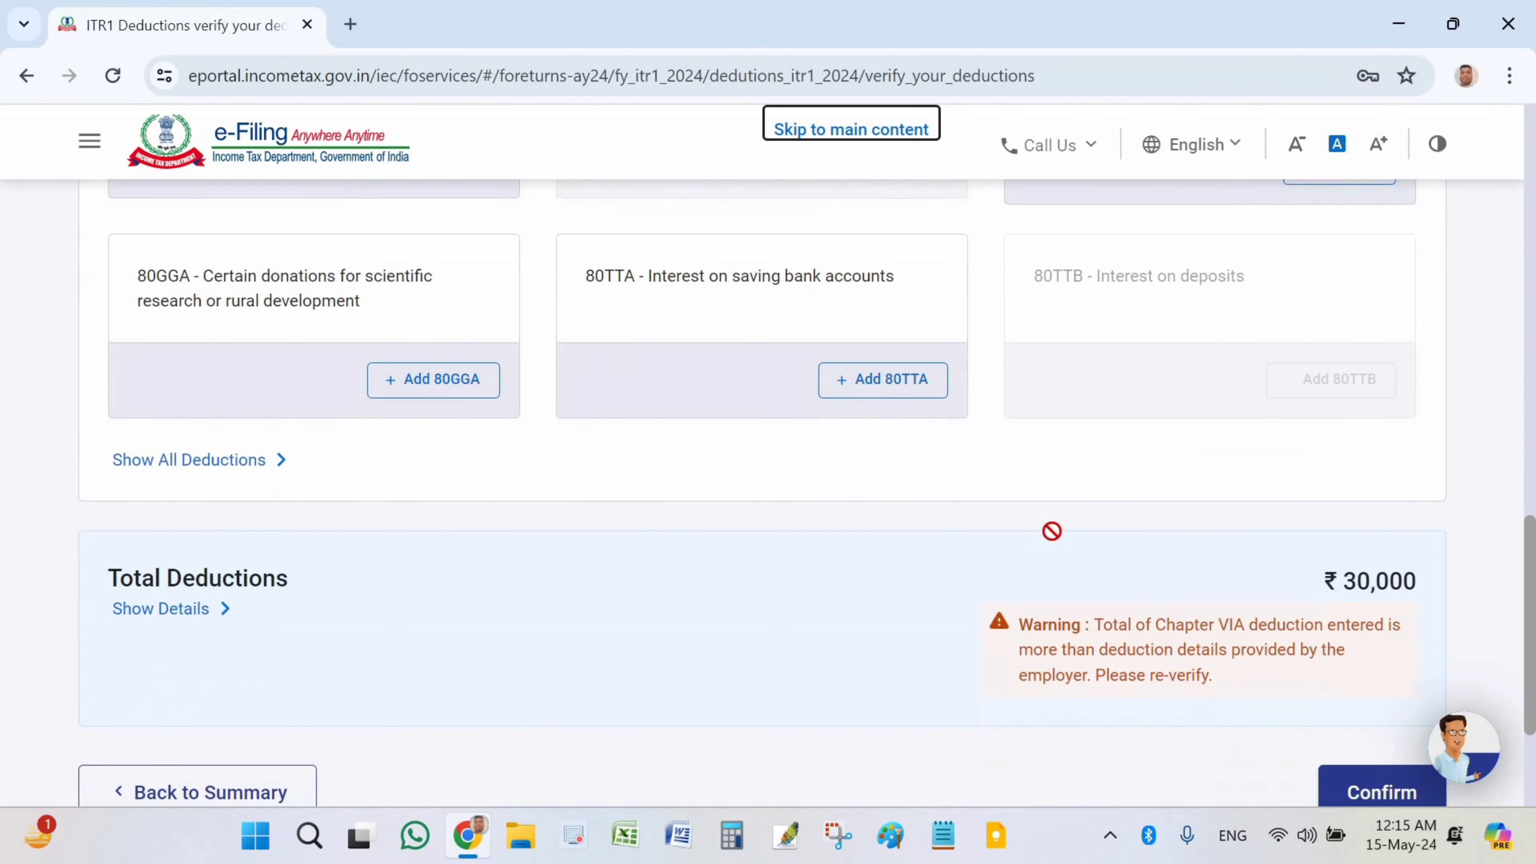
{"action": "scroll", "coordinate": [1051, 531], "scroll_direction": "up", "scroll_amount": 7}
{"action": "scroll", "coordinate": [847, 472], "scroll_direction": "down", "scroll_amount": 2}
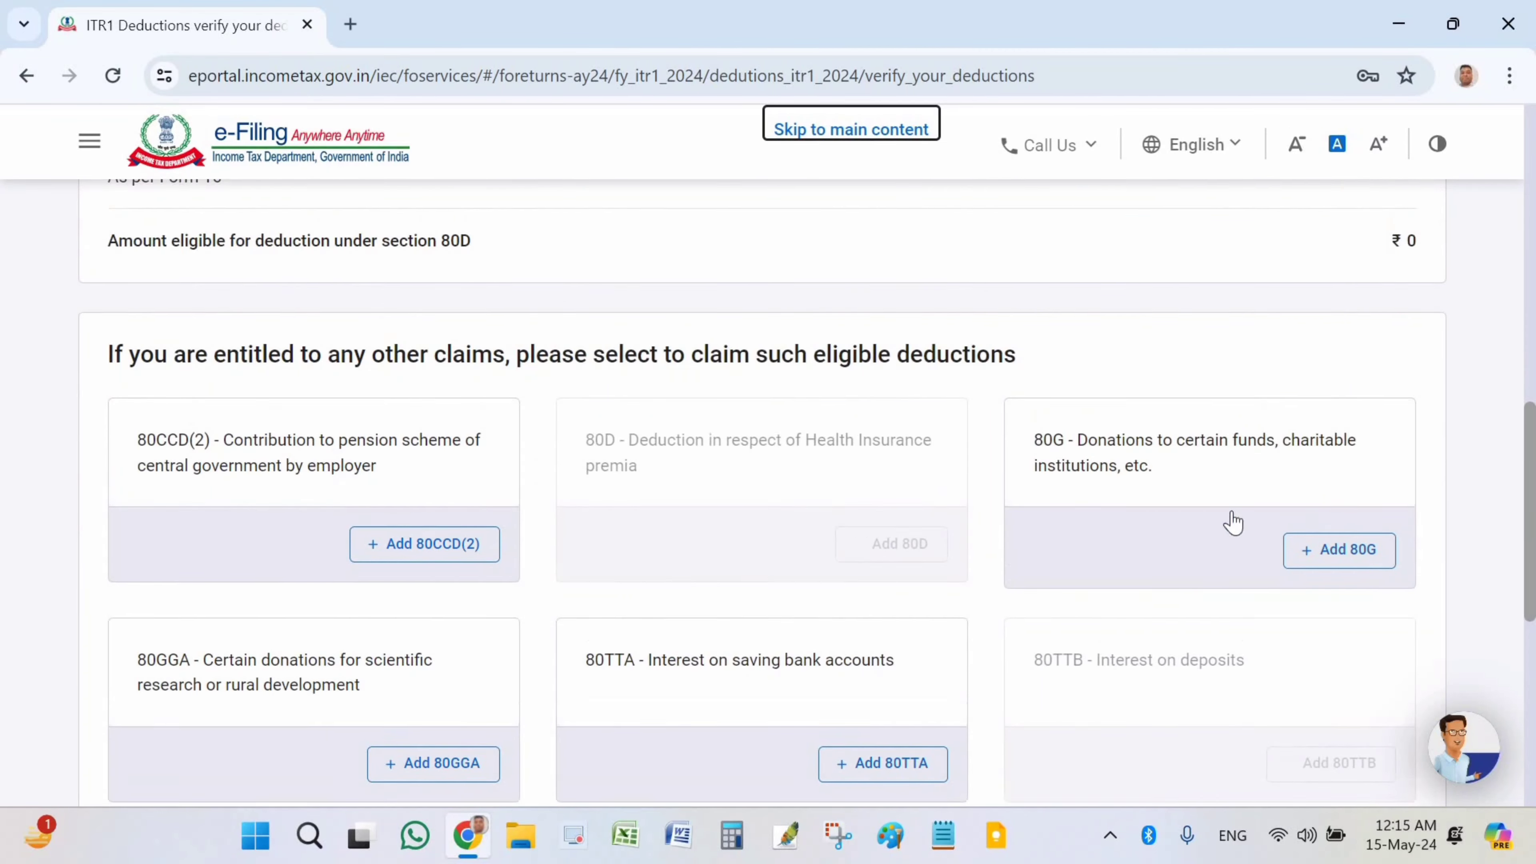
{"action": "scroll", "coordinate": [1035, 545], "scroll_direction": "up", "scroll_amount": 6}
{"action": "scroll", "coordinate": [1035, 555], "scroll_direction": "down", "scroll_amount": 13}
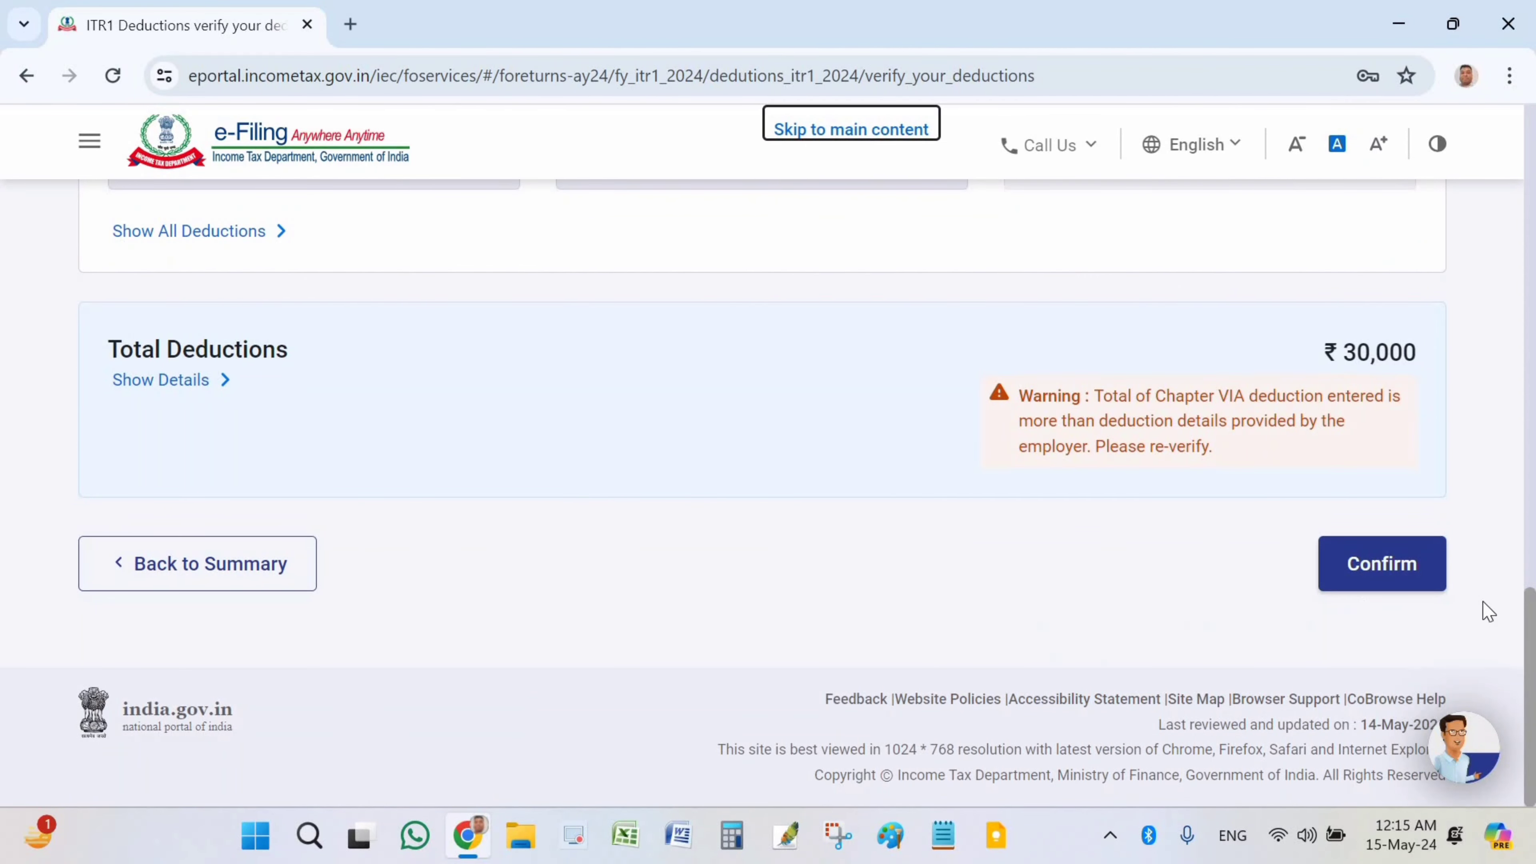
{"action": "left_click", "coordinate": [1384, 565]}
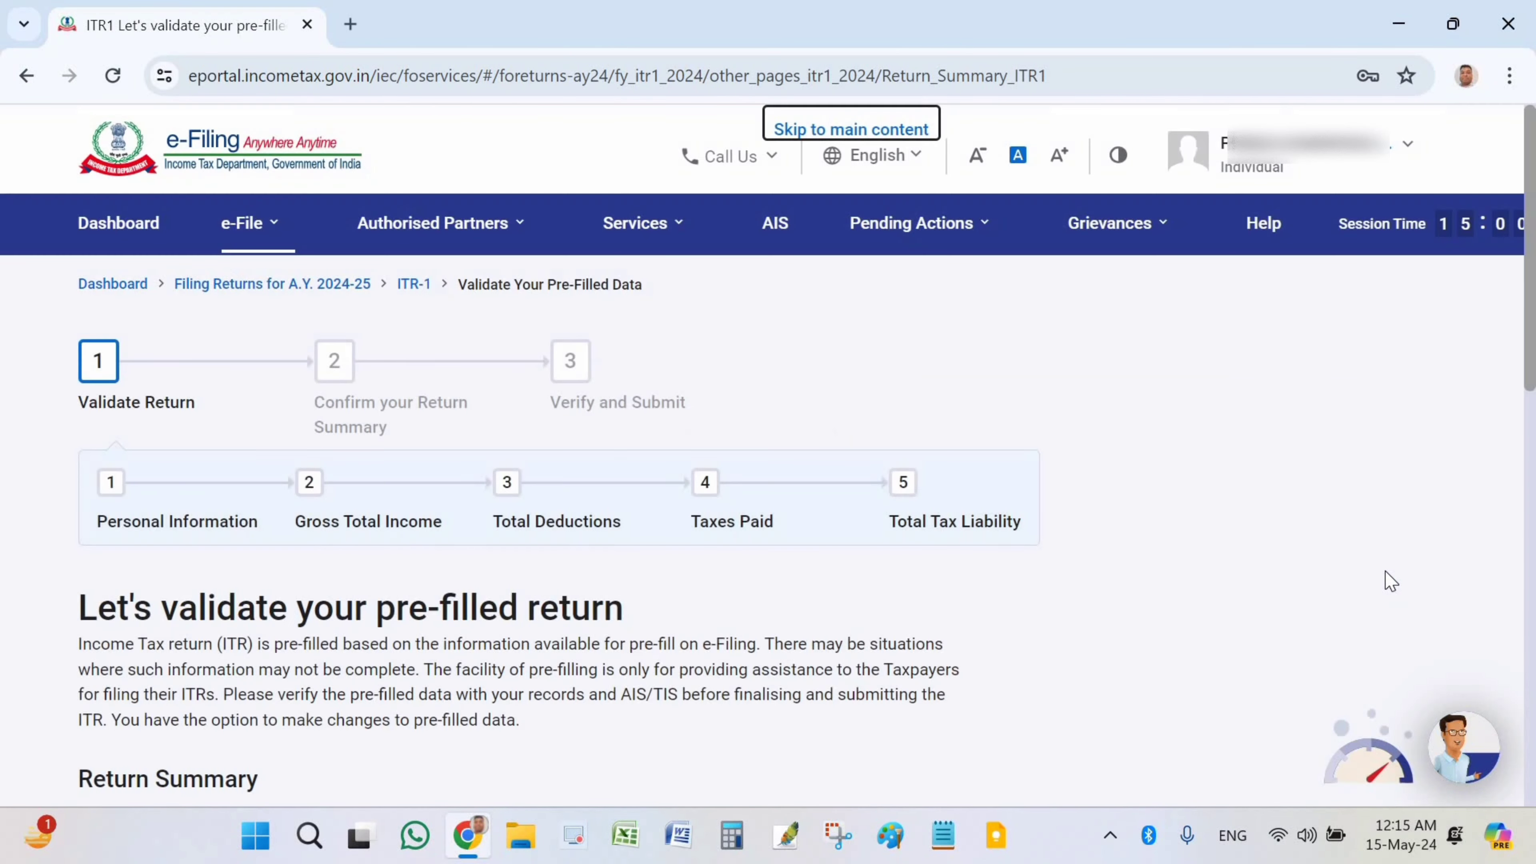
Open the Tax Paid section from the return summary and expand the TDS details from Income Other than Salary.
{"action": "scroll", "coordinate": [912, 641], "scroll_direction": "down", "scroll_amount": 7}
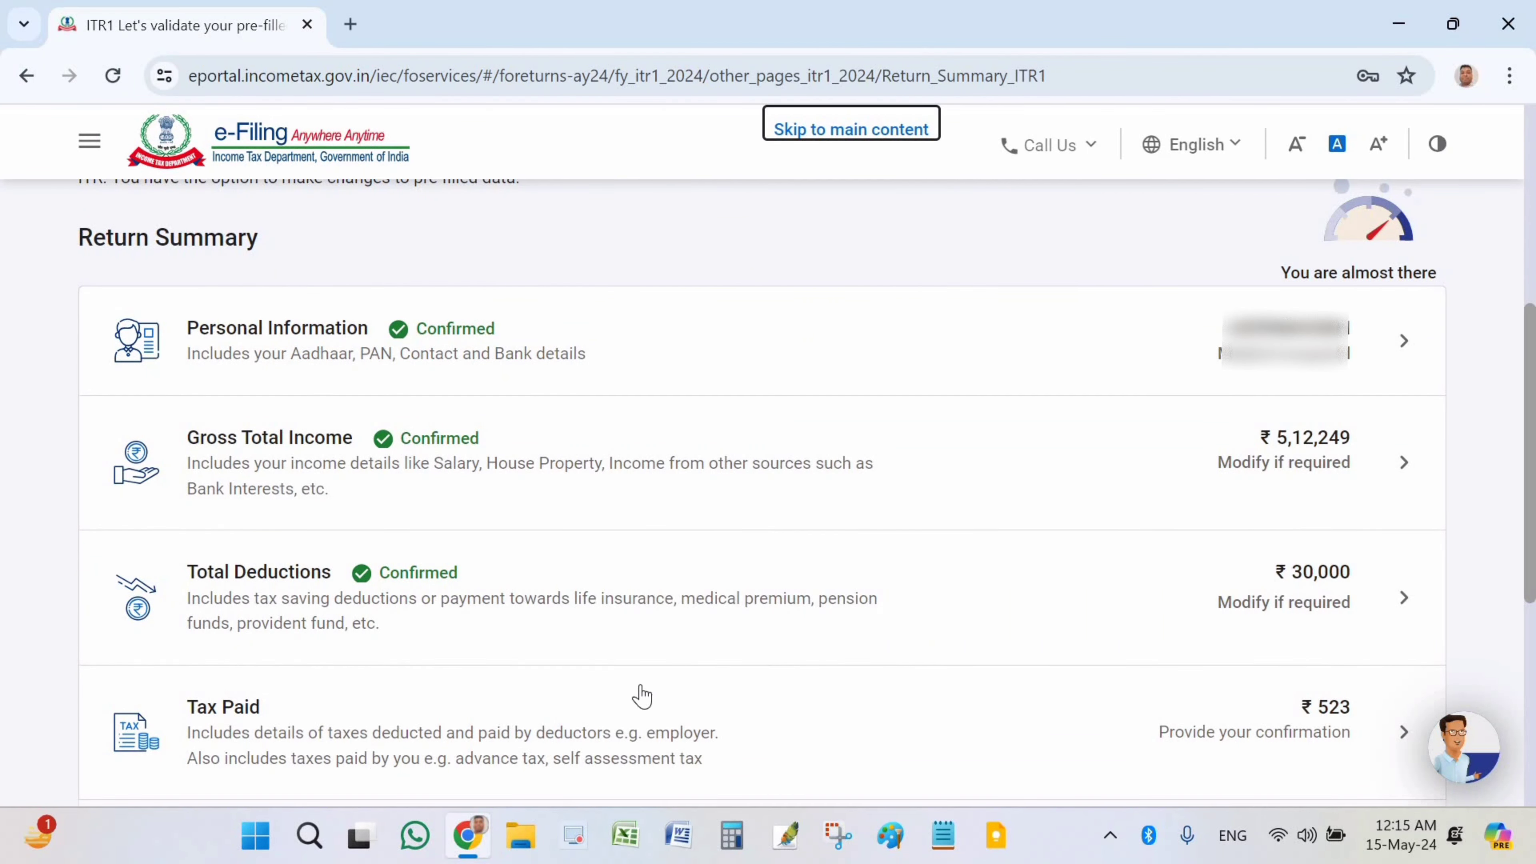
{"action": "scroll", "coordinate": [83, 601], "scroll_direction": "down", "scroll_amount": 2}
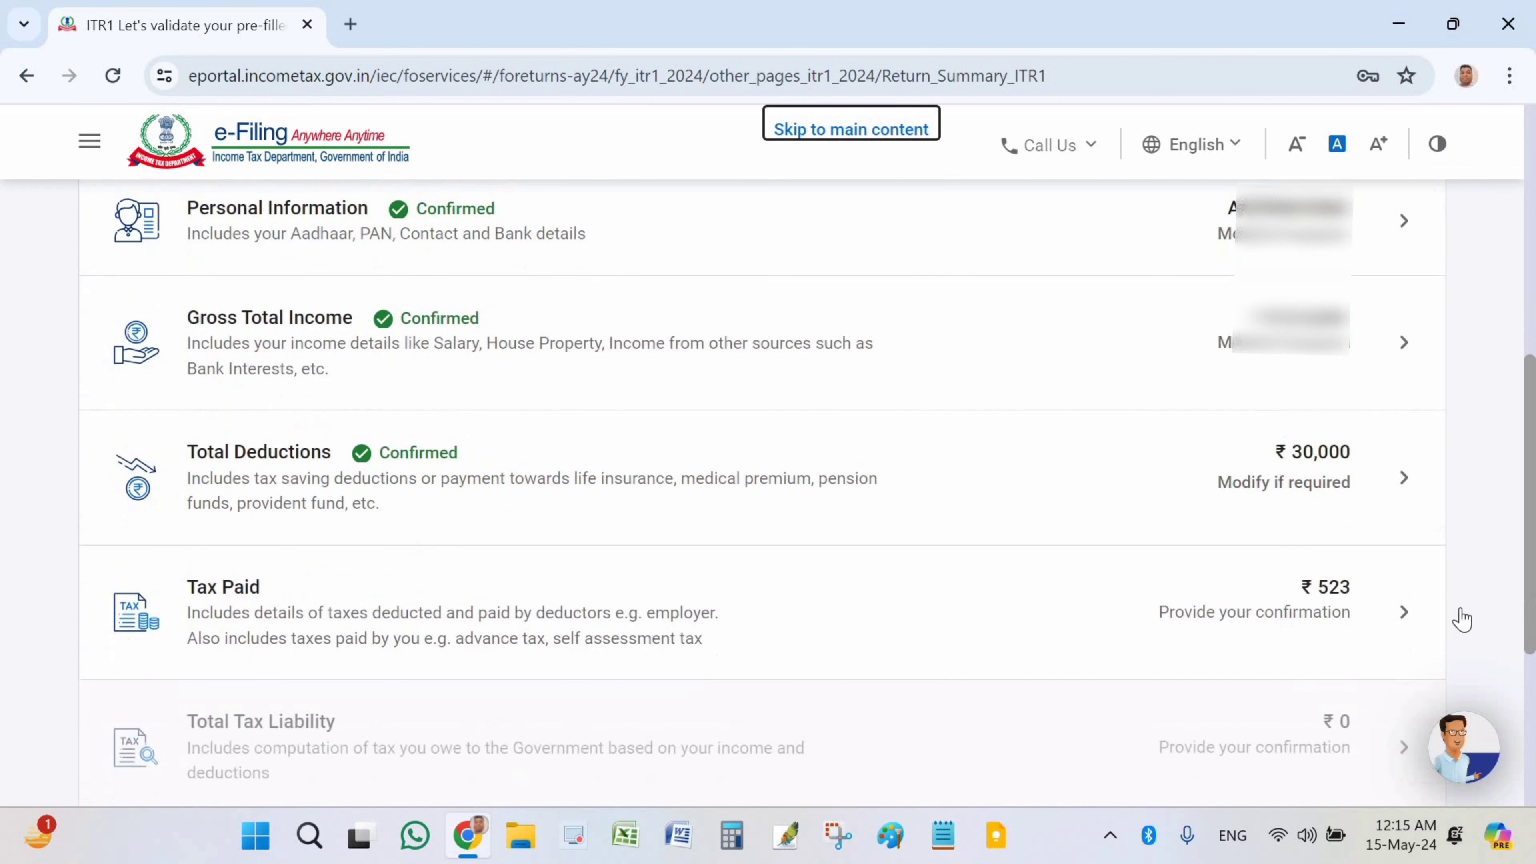
{"action": "left_click", "coordinate": [1097, 653]}
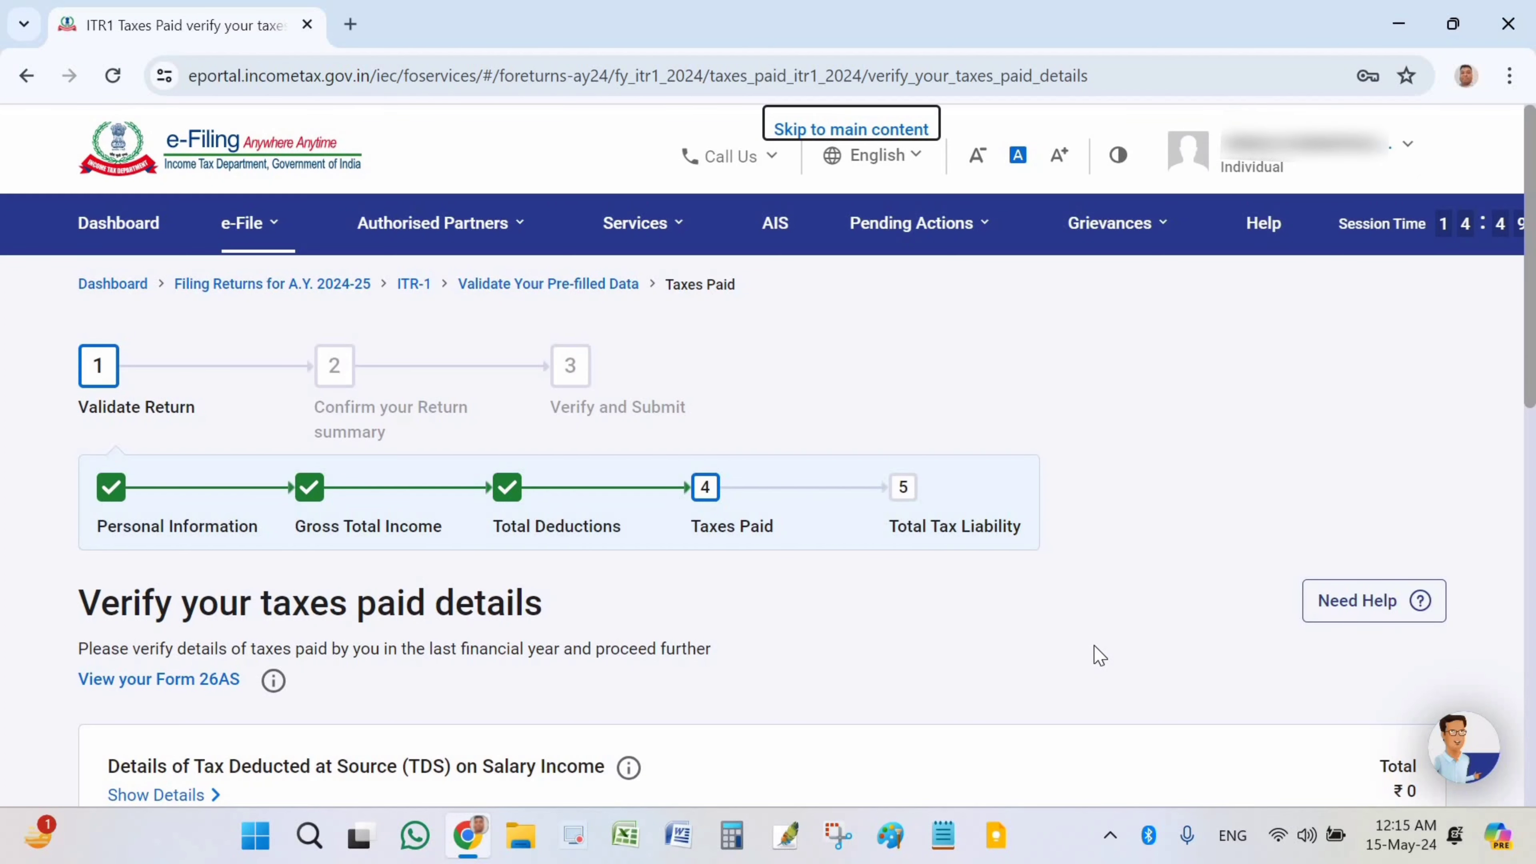
{"action": "scroll", "coordinate": [1118, 593], "scroll_direction": "down", "scroll_amount": 6}
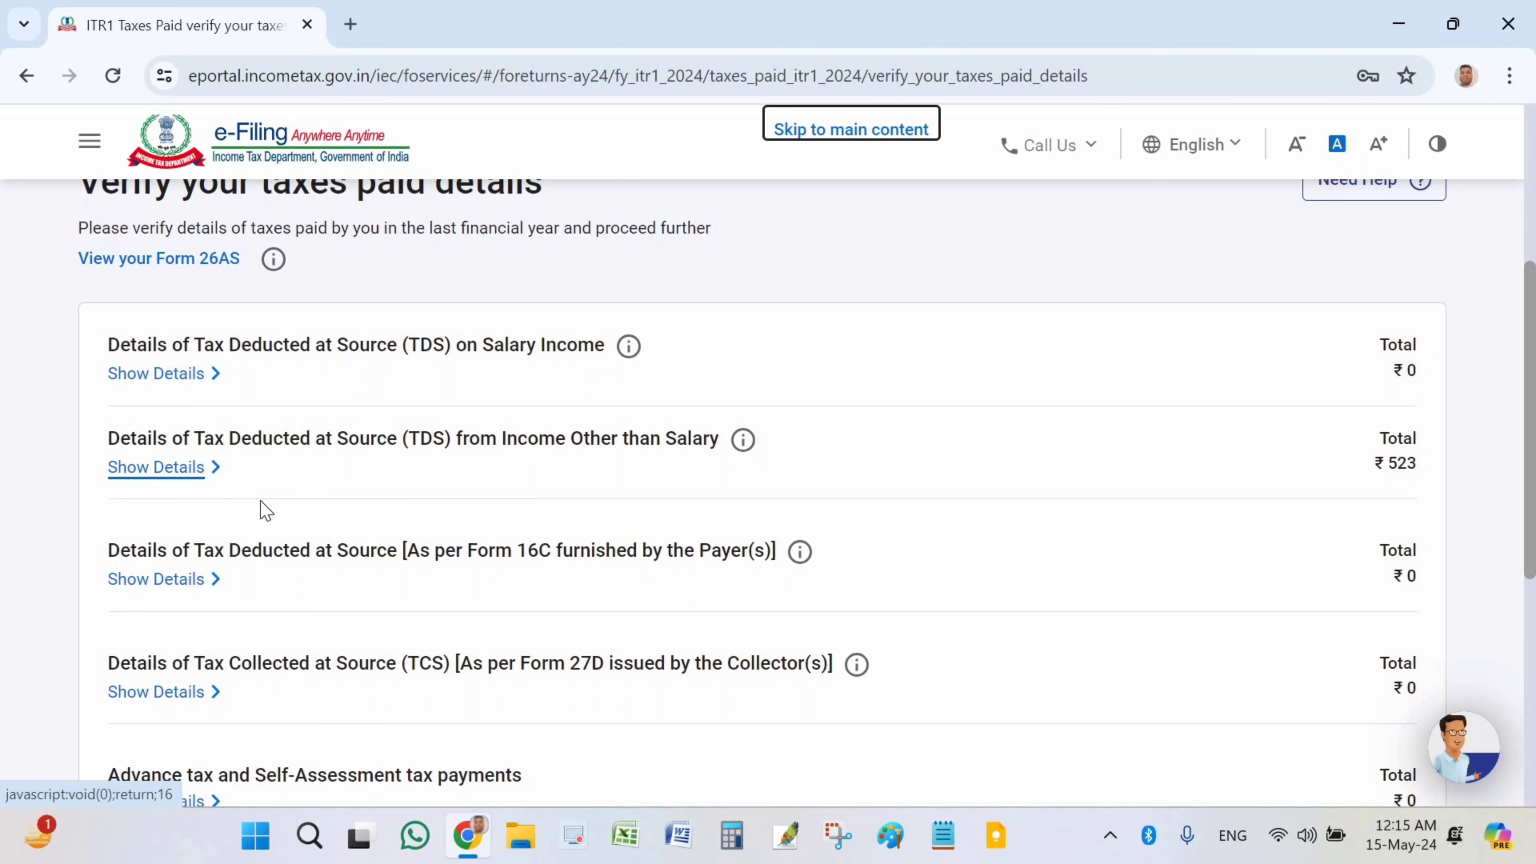
{"action": "left_click", "coordinate": [181, 467]}
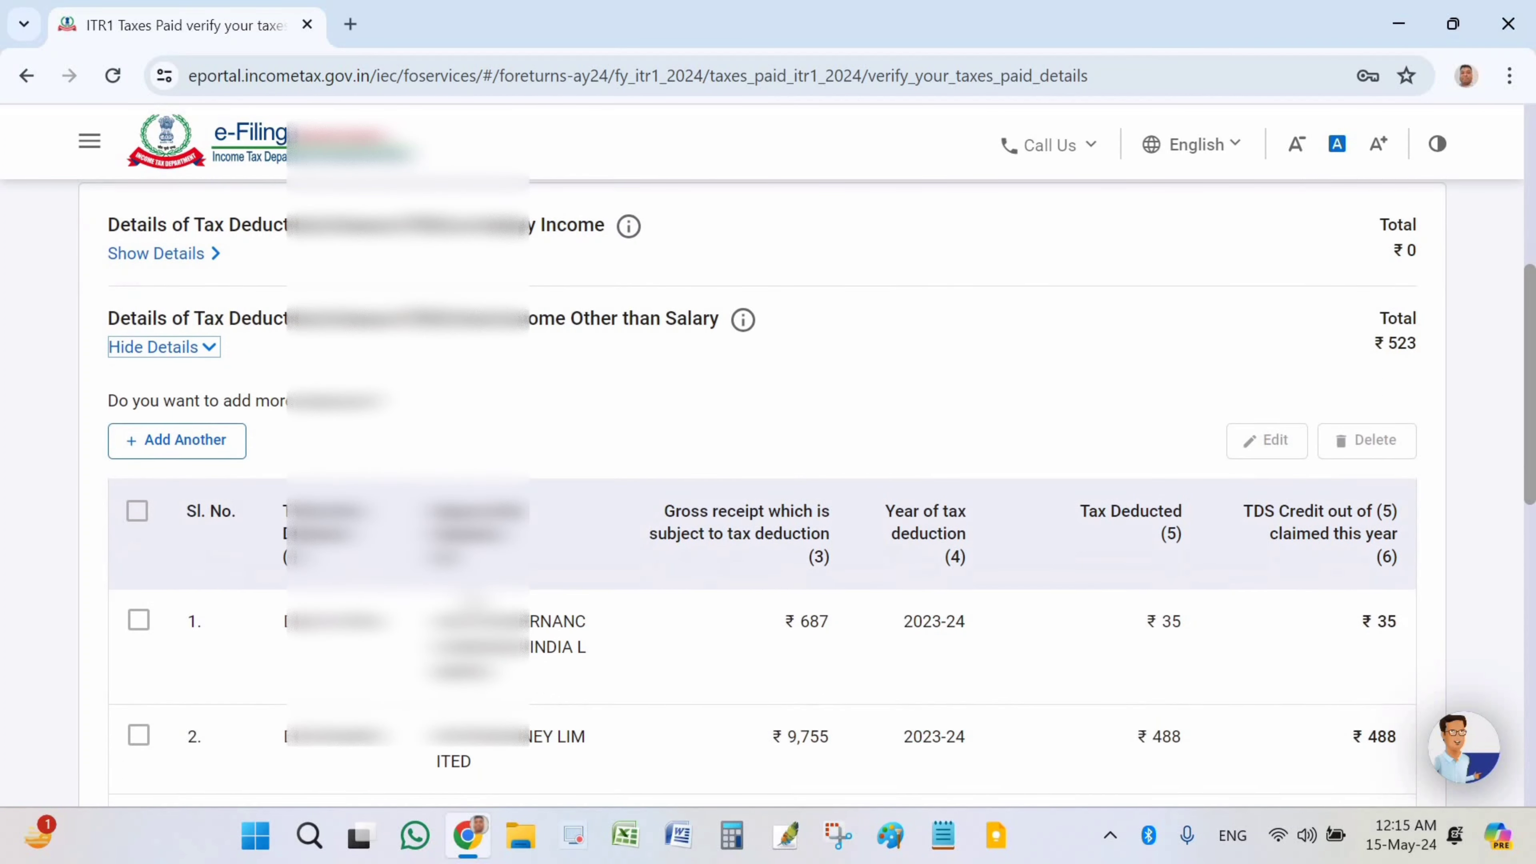
Check the TDS entries, the TCS and the advance tax totals, and confirm the Taxes Paid section.
{"action": "scroll", "coordinate": [834, 515], "scroll_direction": "down", "scroll_amount": 4}
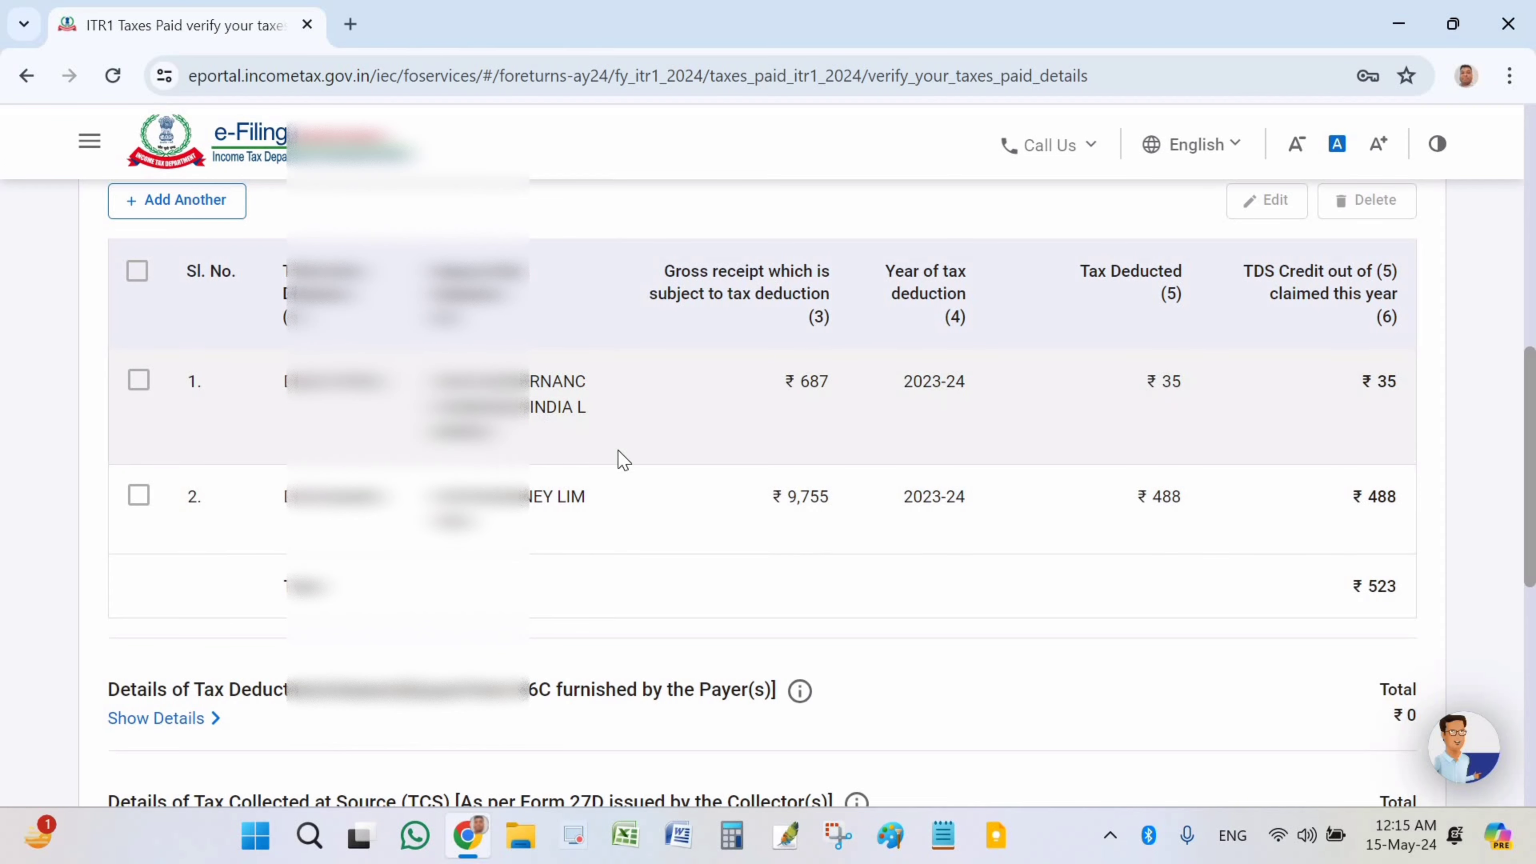
{"action": "scroll", "coordinate": [714, 421], "scroll_direction": "down", "scroll_amount": 2}
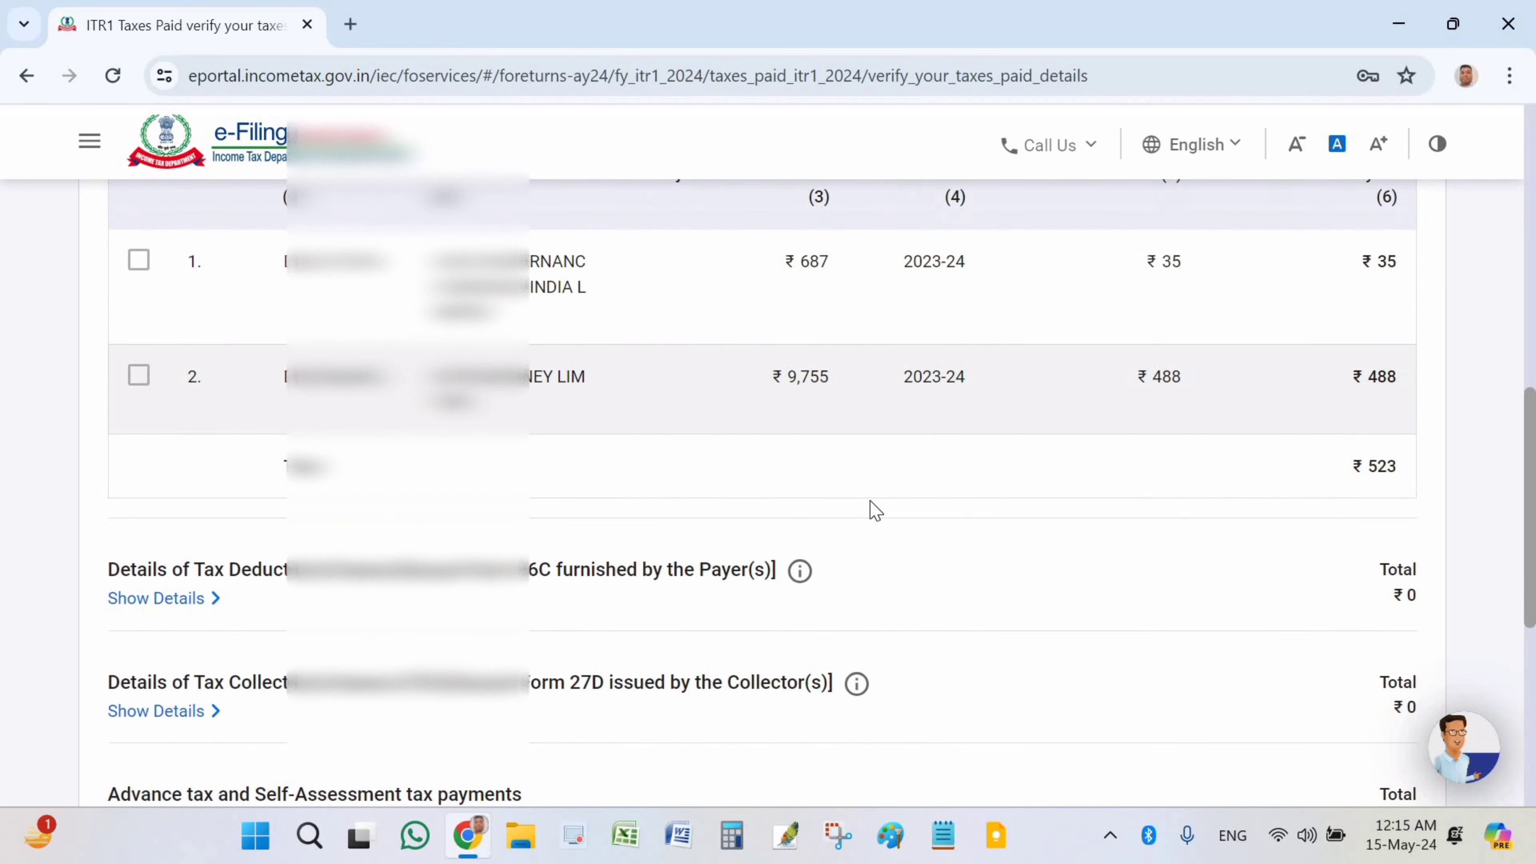
{"action": "scroll", "coordinate": [871, 511], "scroll_direction": "up", "scroll_amount": 4}
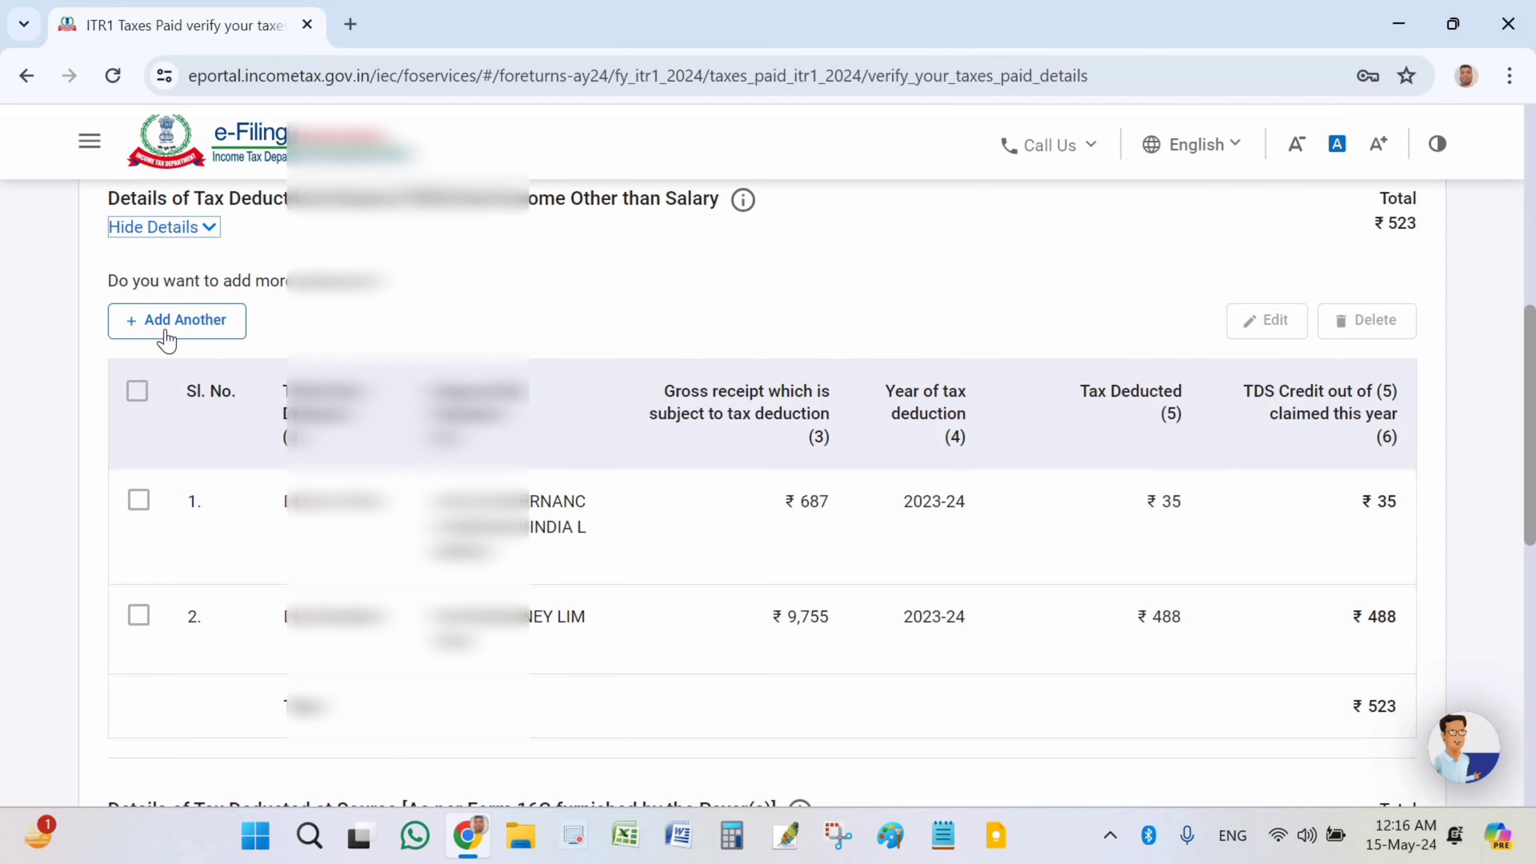
{"action": "scroll", "coordinate": [856, 424], "scroll_direction": "down", "scroll_amount": 5}
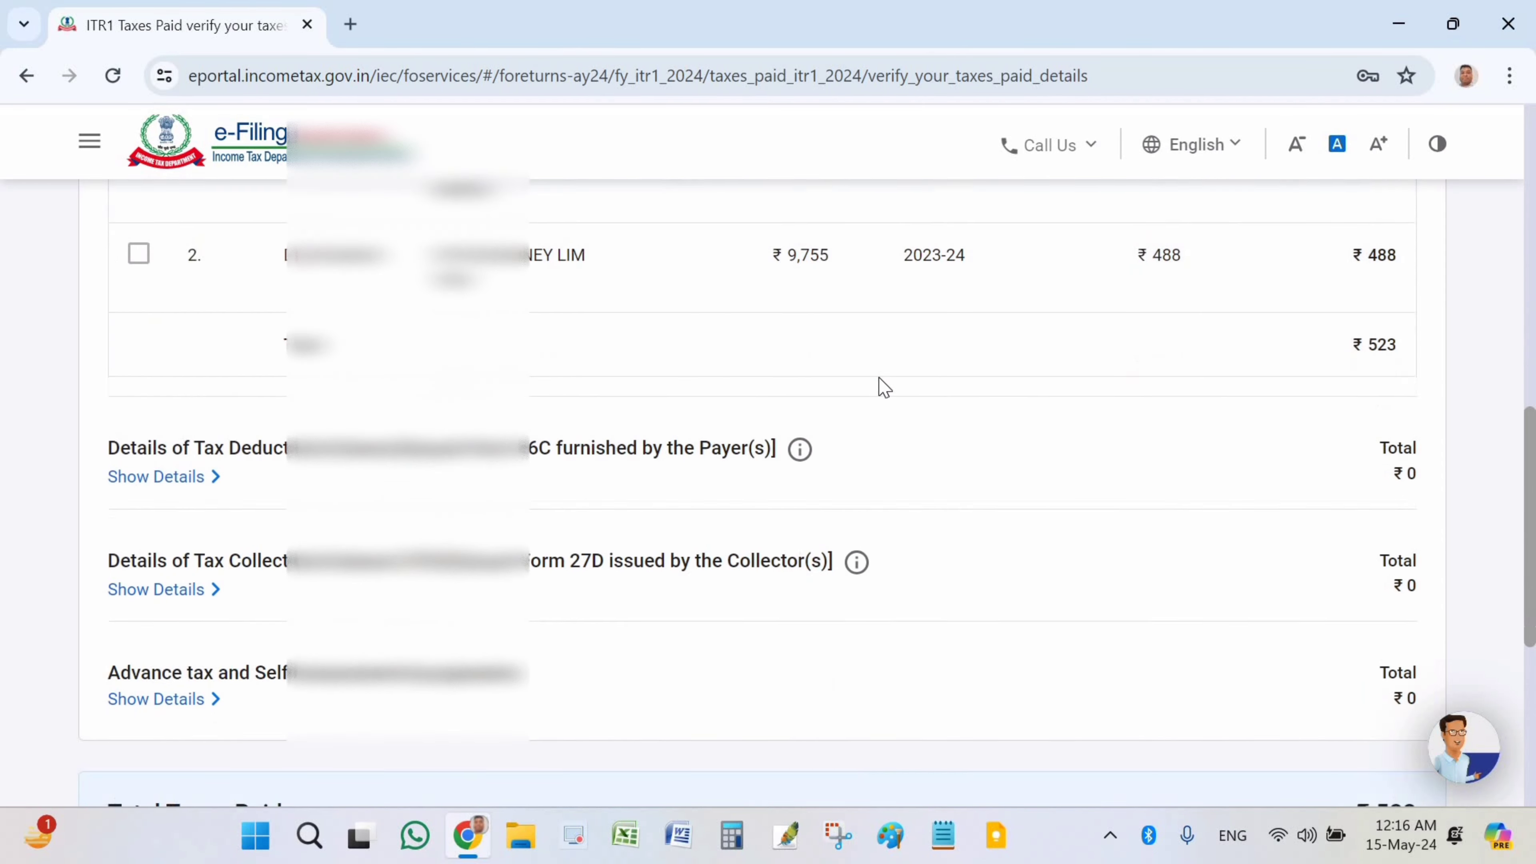
{"action": "scroll", "coordinate": [756, 397], "scroll_direction": "down", "scroll_amount": 3}
{"action": "scroll", "coordinate": [774, 438], "scroll_direction": "up", "scroll_amount": 2}
{"action": "scroll", "coordinate": [775, 438], "scroll_direction": "down", "scroll_amount": 4}
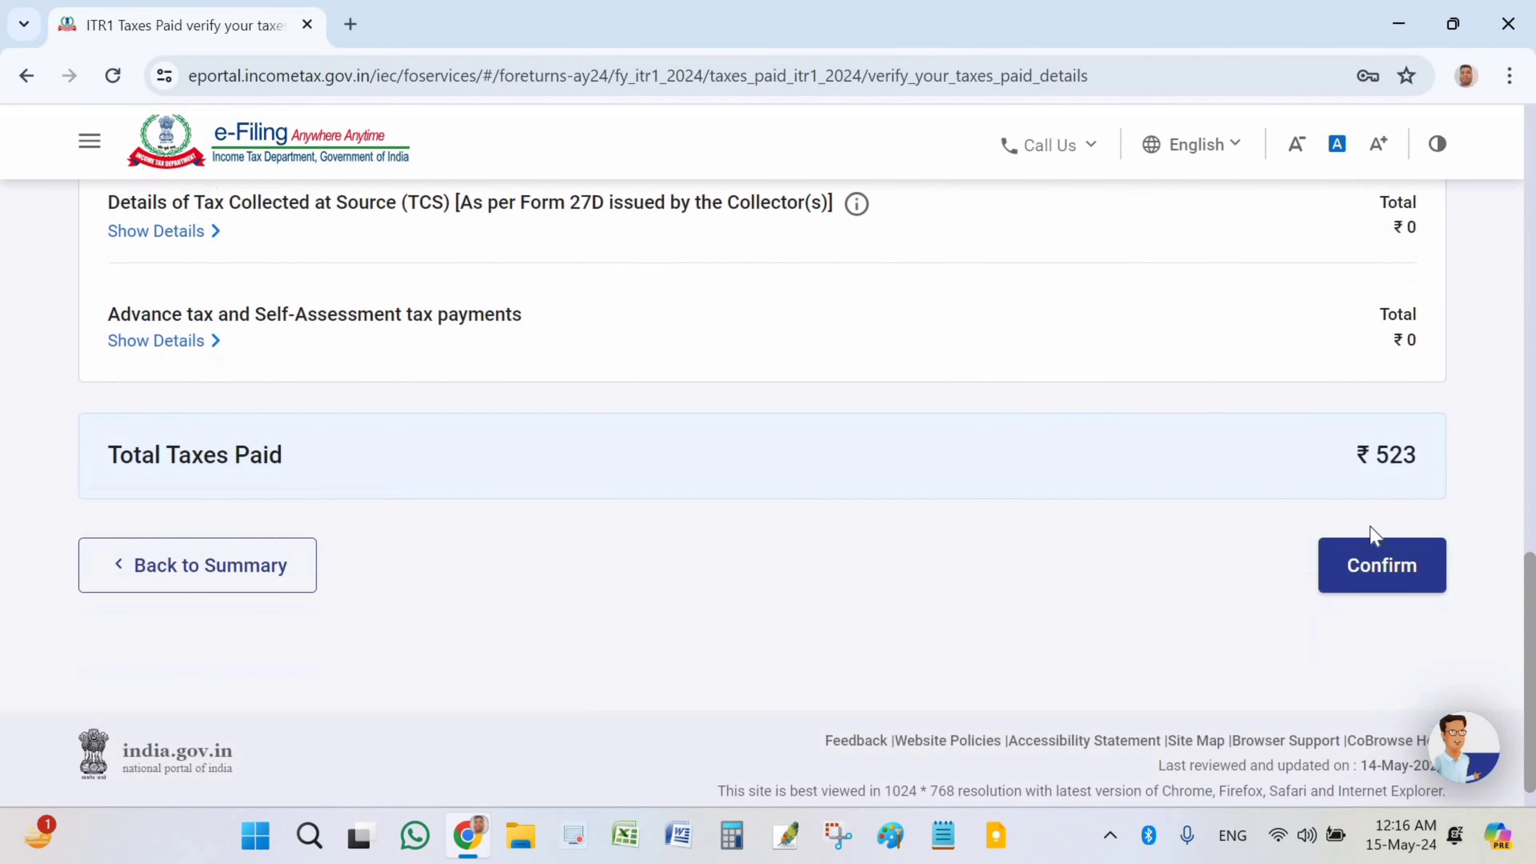
{"action": "scroll", "coordinate": [568, 426], "scroll_direction": "up", "scroll_amount": 3}
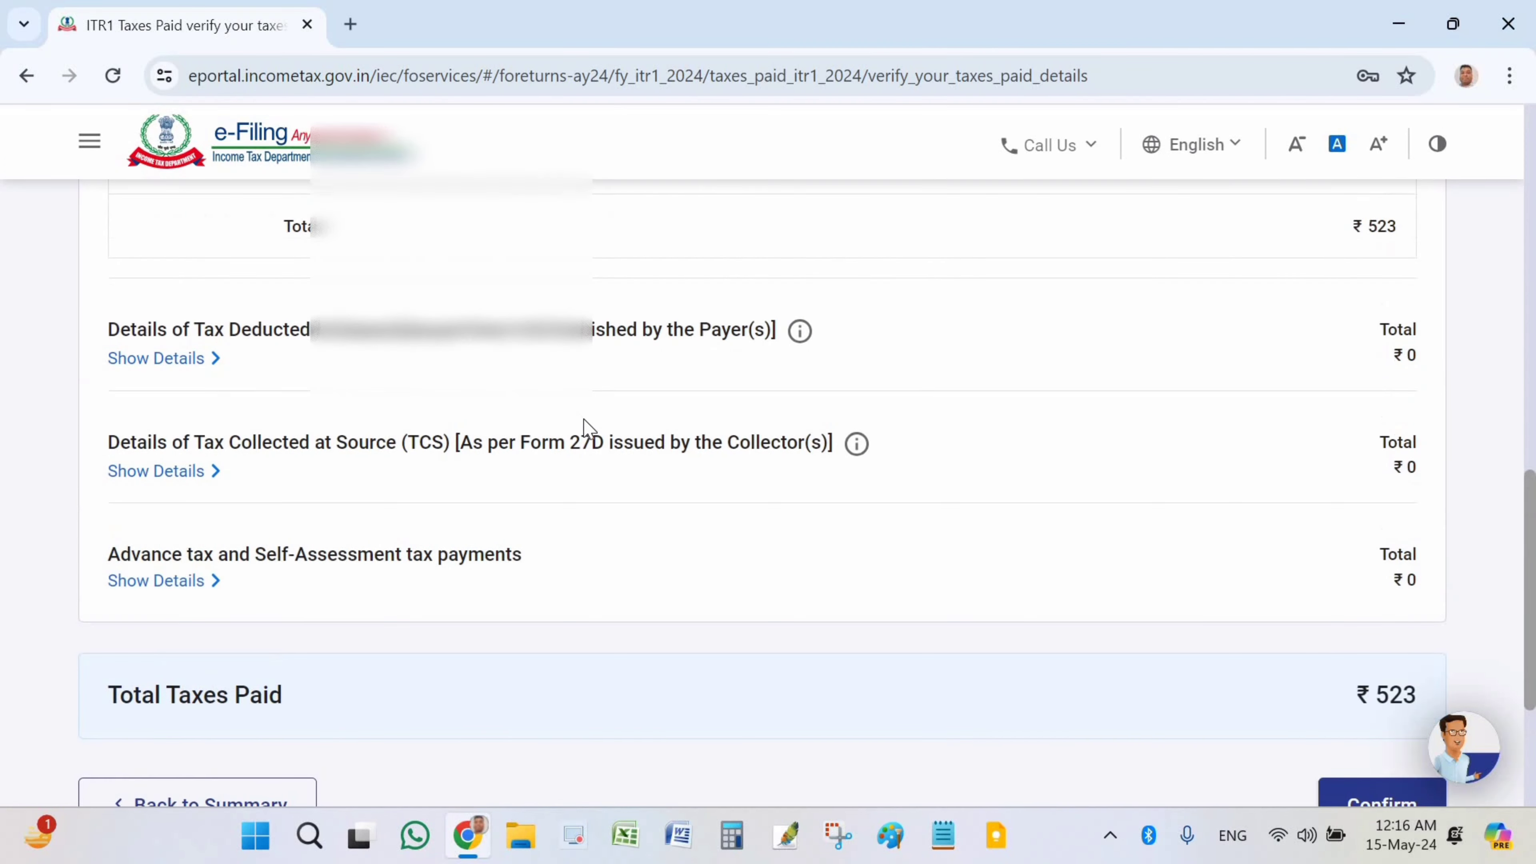
{"action": "scroll", "coordinate": [586, 453], "scroll_direction": "up", "scroll_amount": 3}
{"action": "scroll", "coordinate": [1303, 565], "scroll_direction": "down", "scroll_amount": 7}
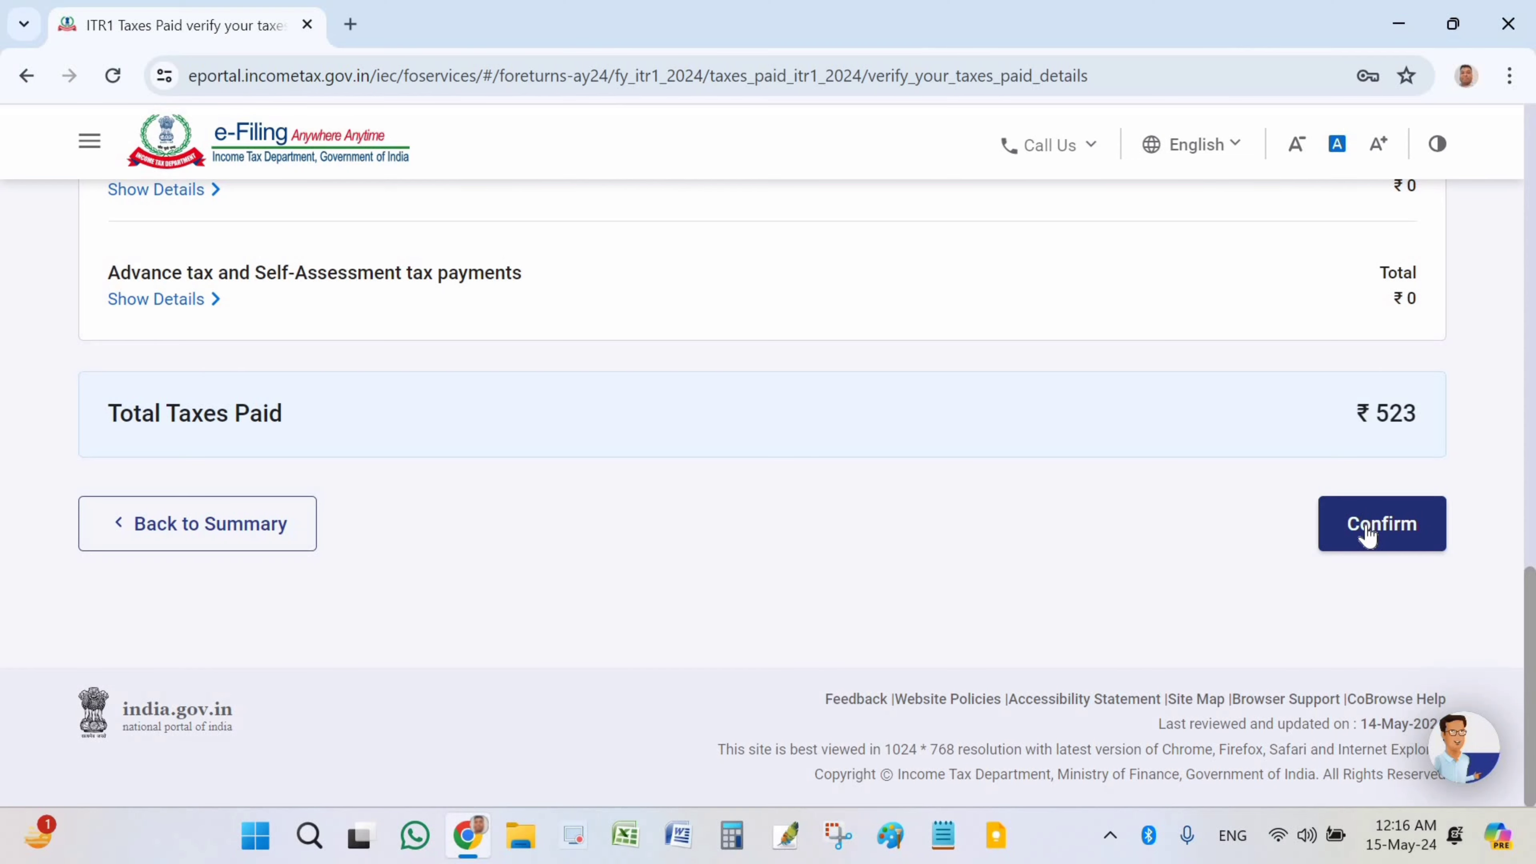
{"action": "left_click", "coordinate": [1361, 540]}
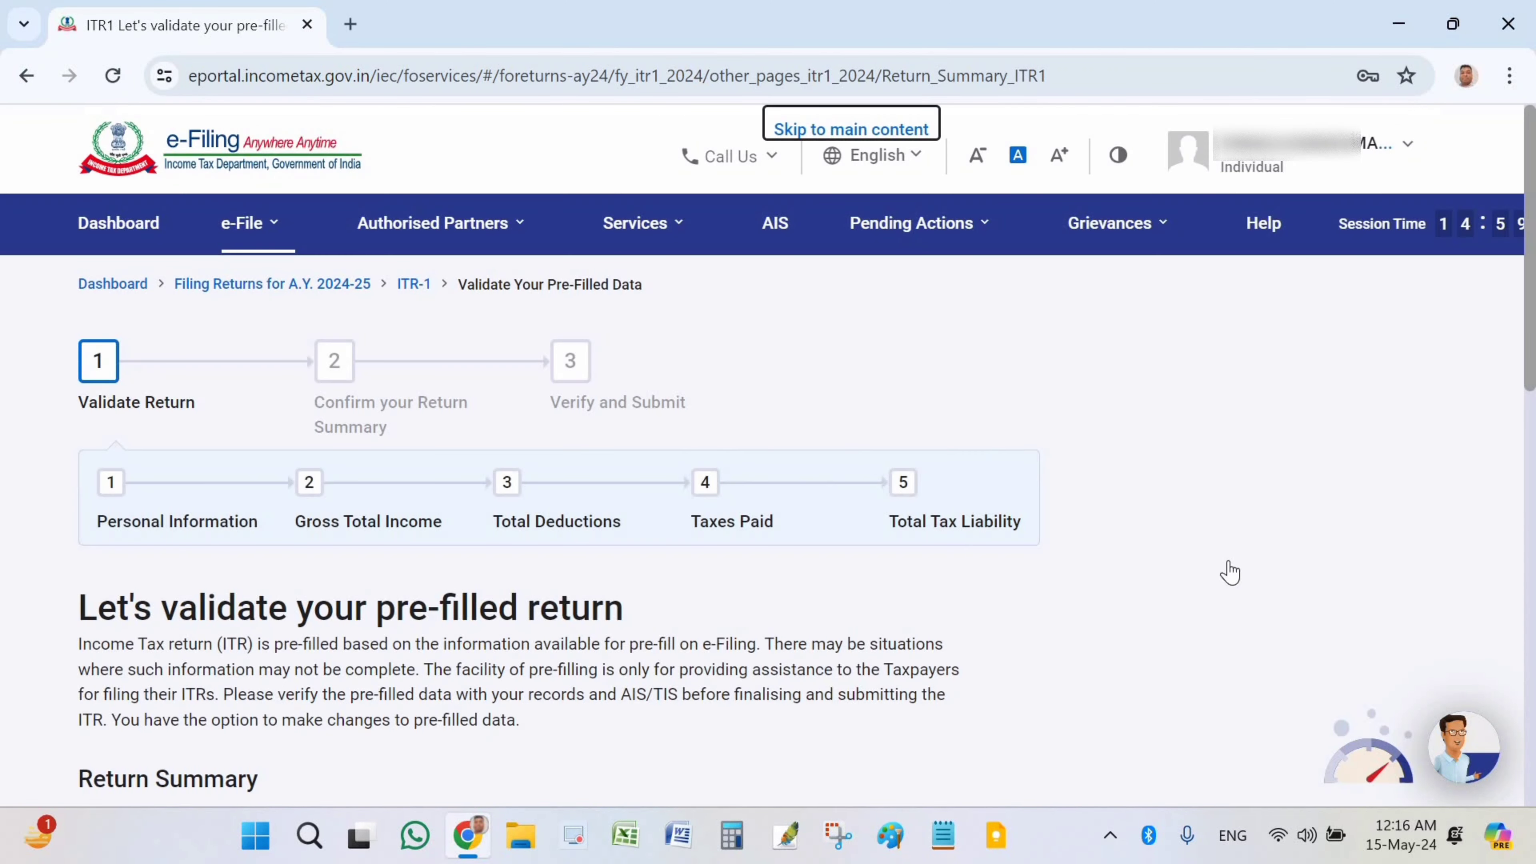
Open the Total Tax Liability section from the return summary for verification.
{"action": "scroll", "coordinate": [1224, 569], "scroll_direction": "down", "scroll_amount": 10}
{"action": "scroll", "coordinate": [342, 507], "scroll_direction": "down", "scroll_amount": 2}
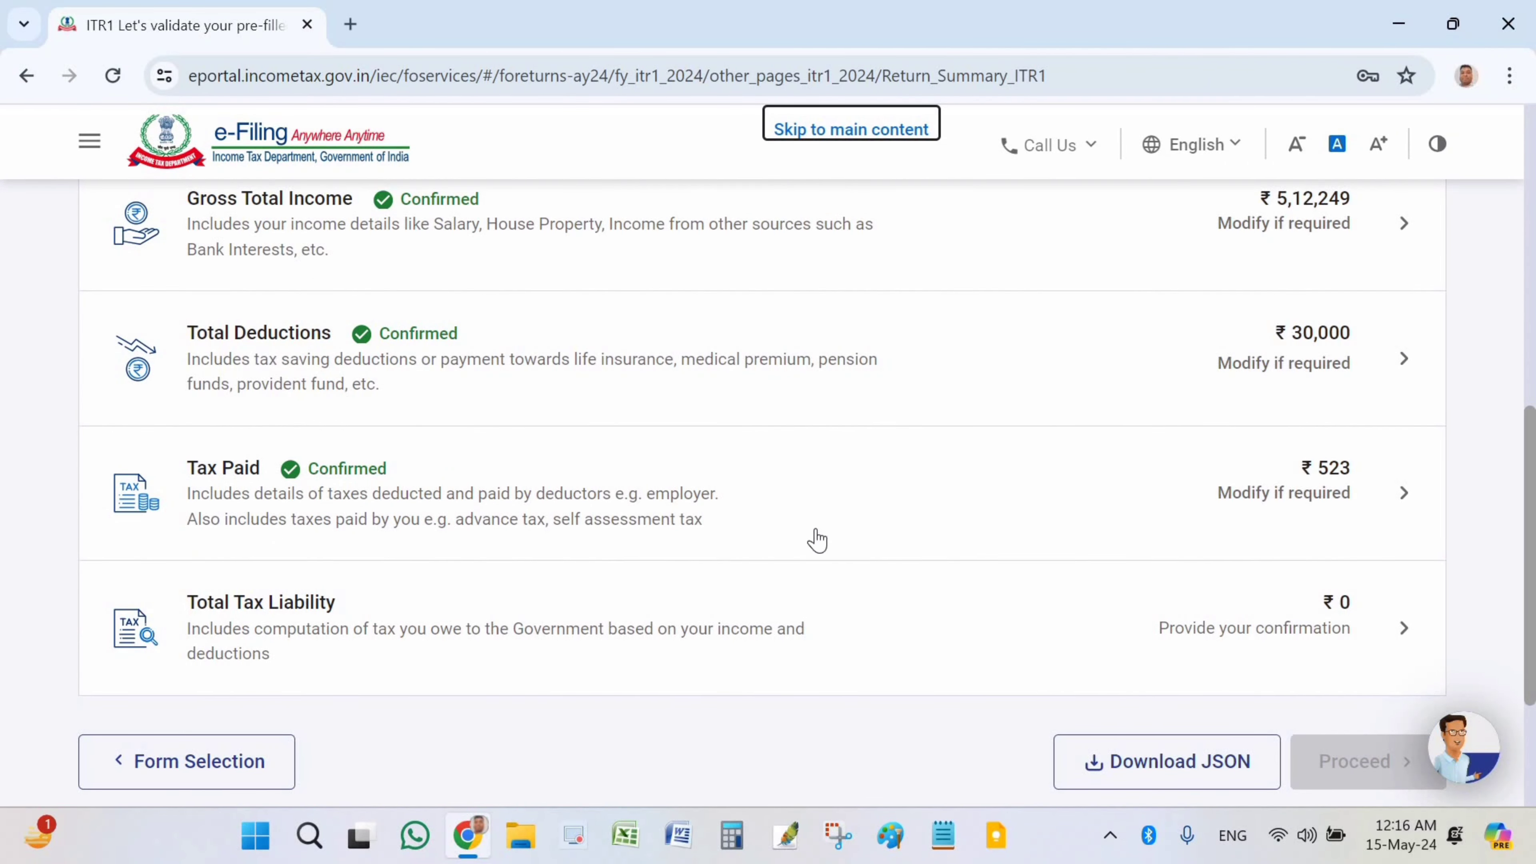
{"action": "scroll", "coordinate": [383, 528], "scroll_direction": "down", "scroll_amount": 2}
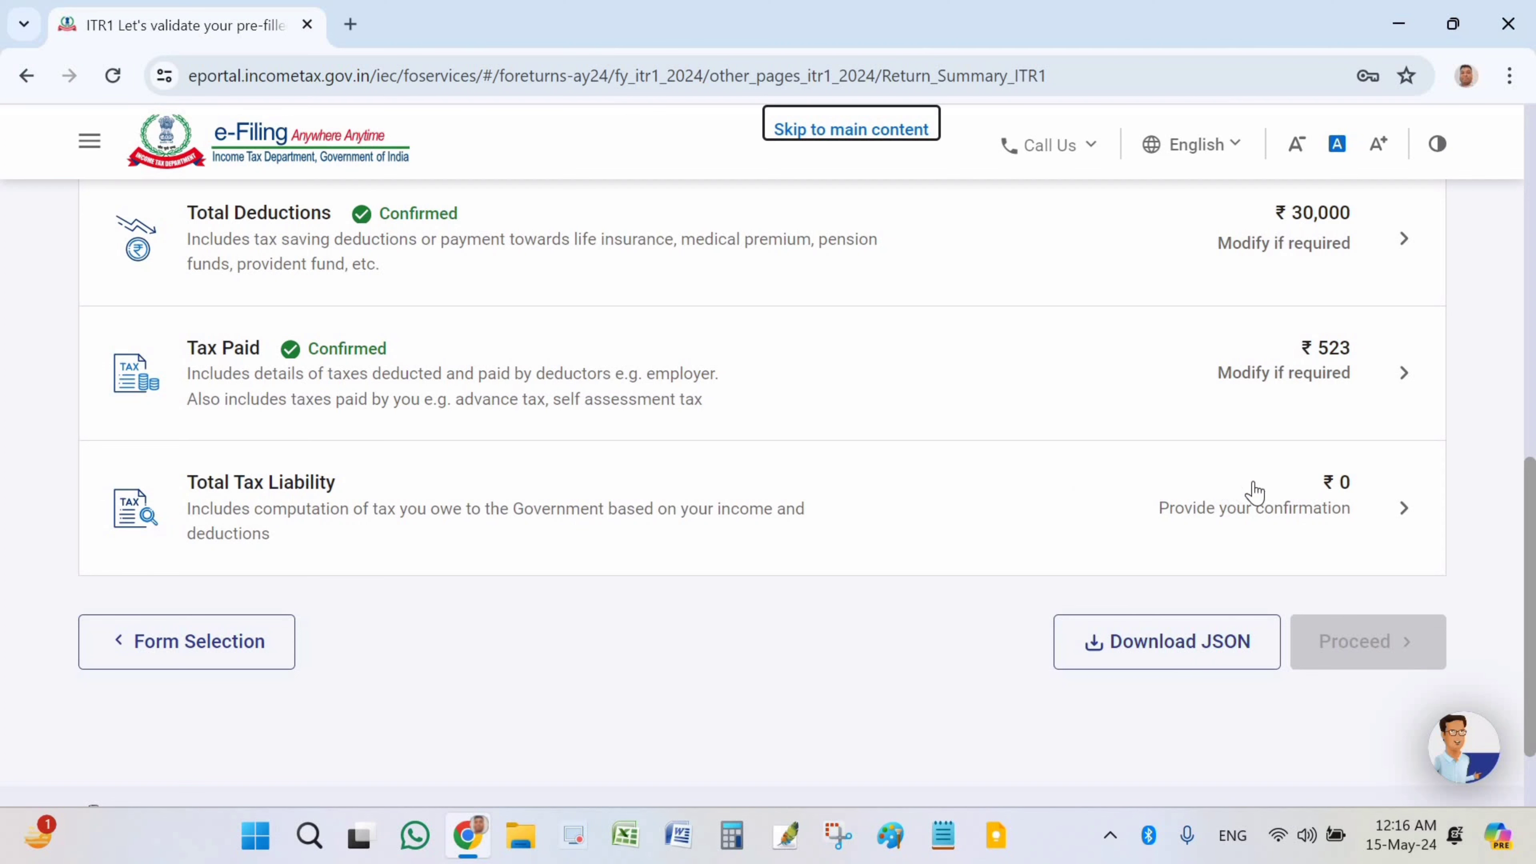
{"action": "left_click", "coordinate": [1240, 514]}
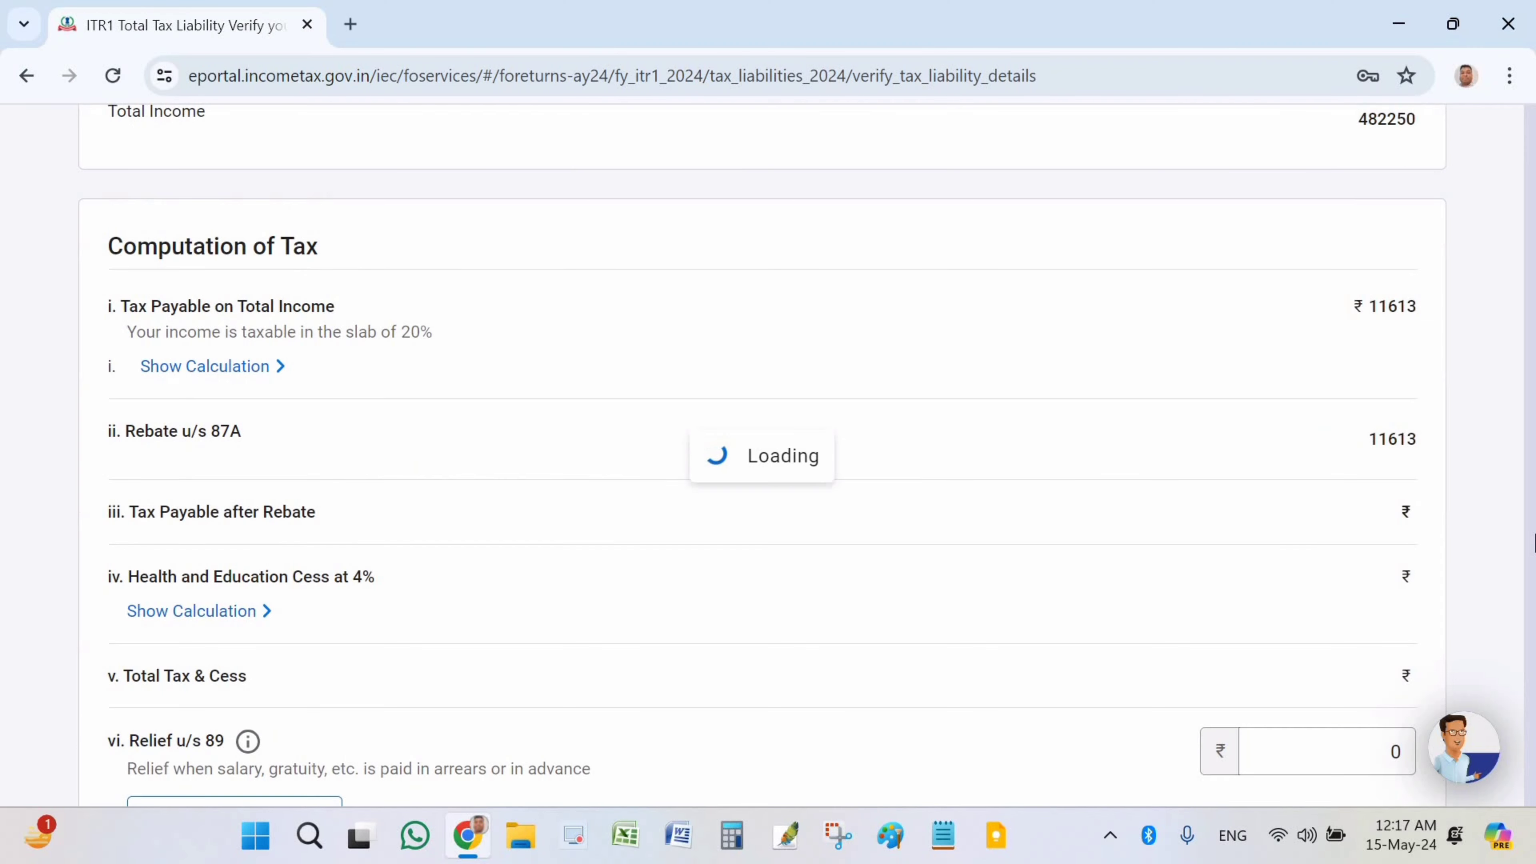
Review the Computation of Income and the Computation of Tax, including the tax payable on total income and the rebate u/s 87A.
{"action": "scroll", "coordinate": [1251, 556], "scroll_direction": "down", "scroll_amount": 5}
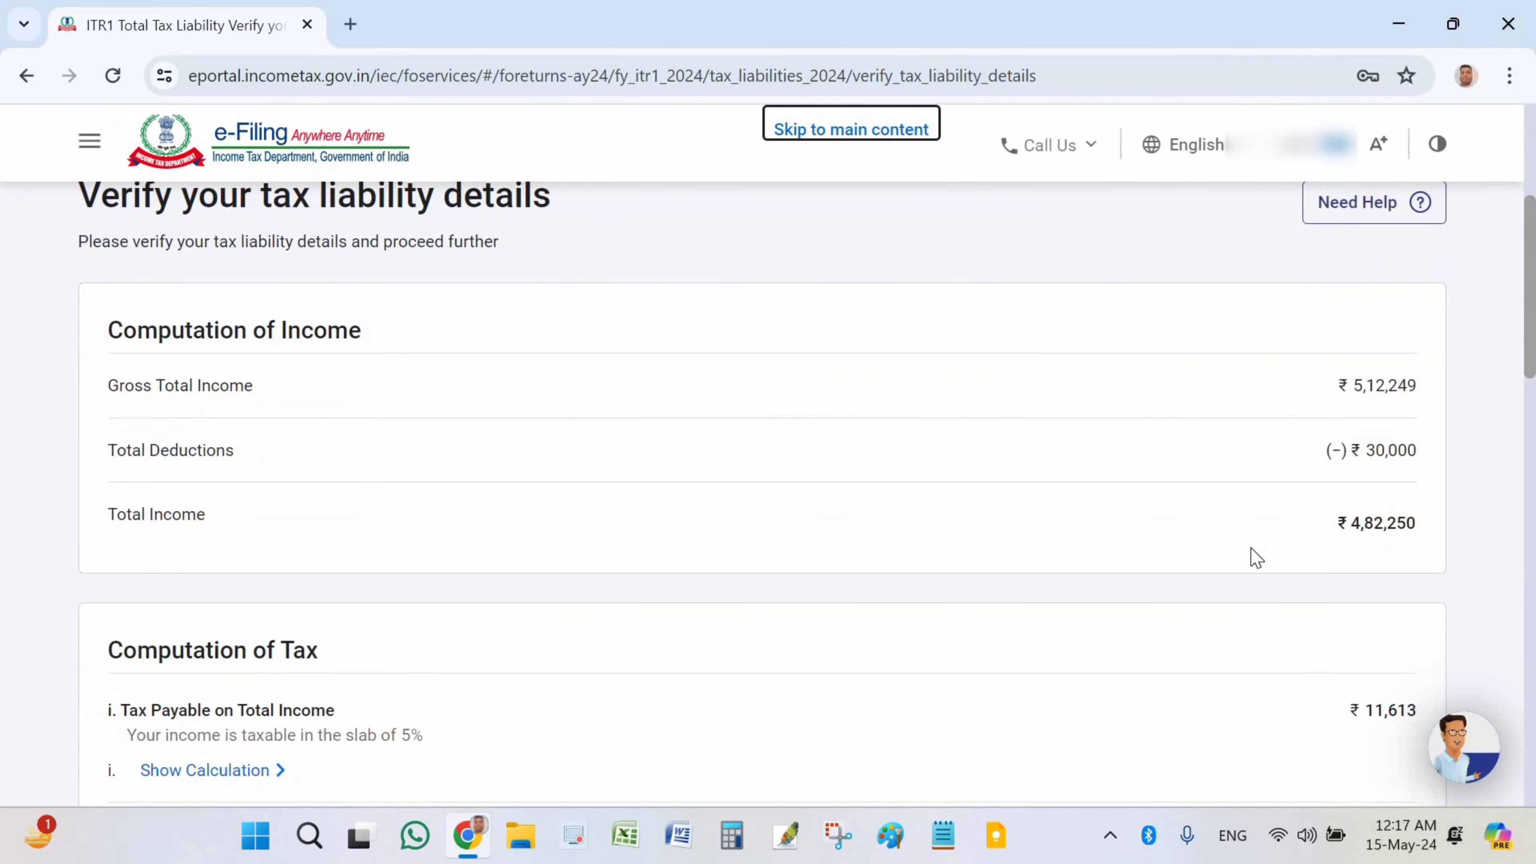
{"action": "scroll", "coordinate": [1011, 541], "scroll_direction": "down", "scroll_amount": 2}
{"action": "scroll", "coordinate": [1374, 532], "scroll_direction": "up", "scroll_amount": 2}
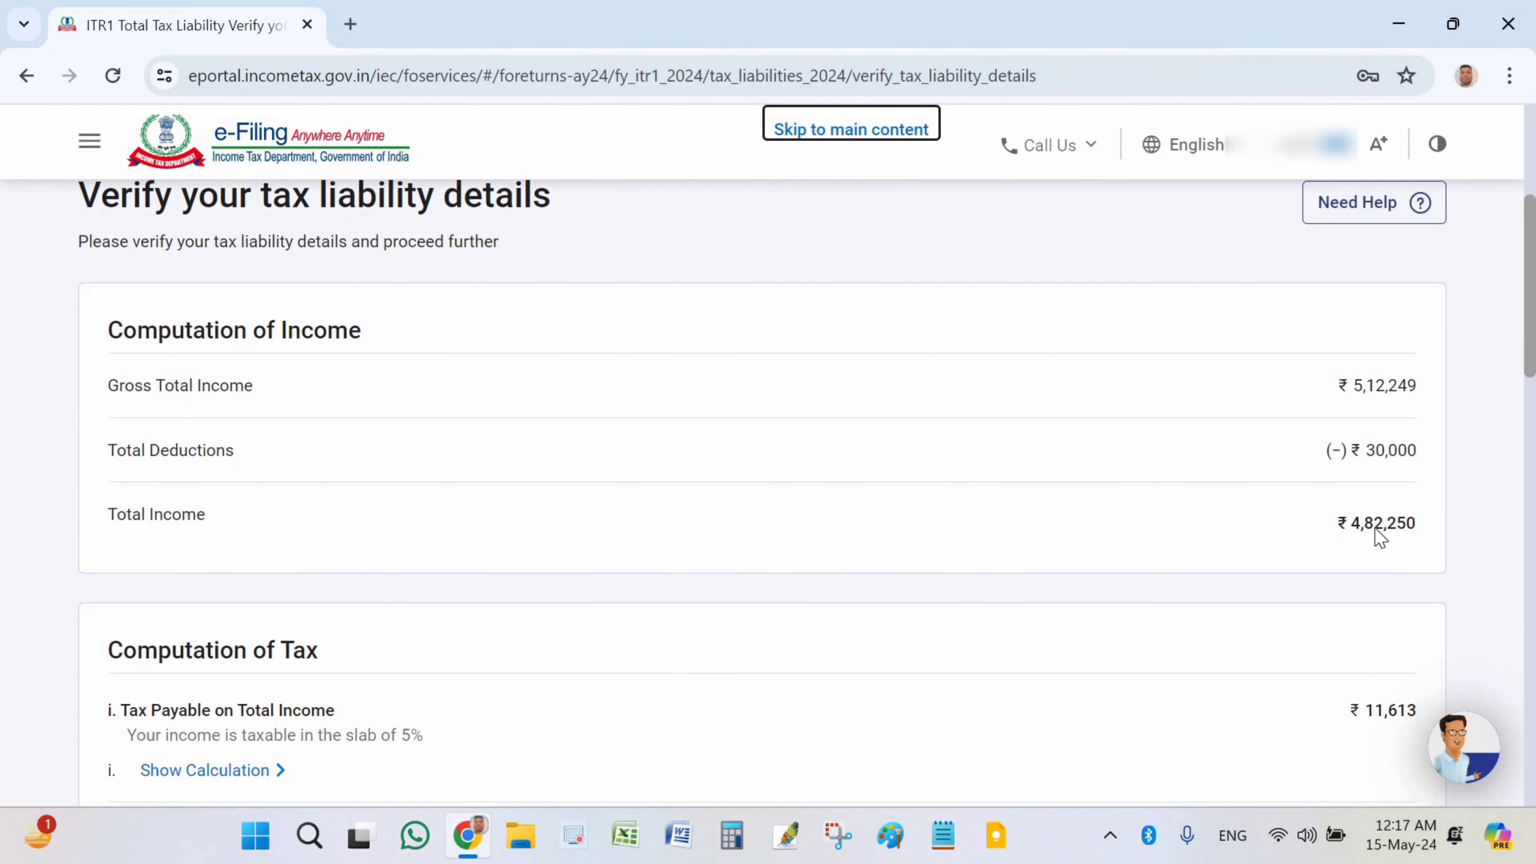
{"action": "scroll", "coordinate": [1364, 353], "scroll_direction": "down", "scroll_amount": 2}
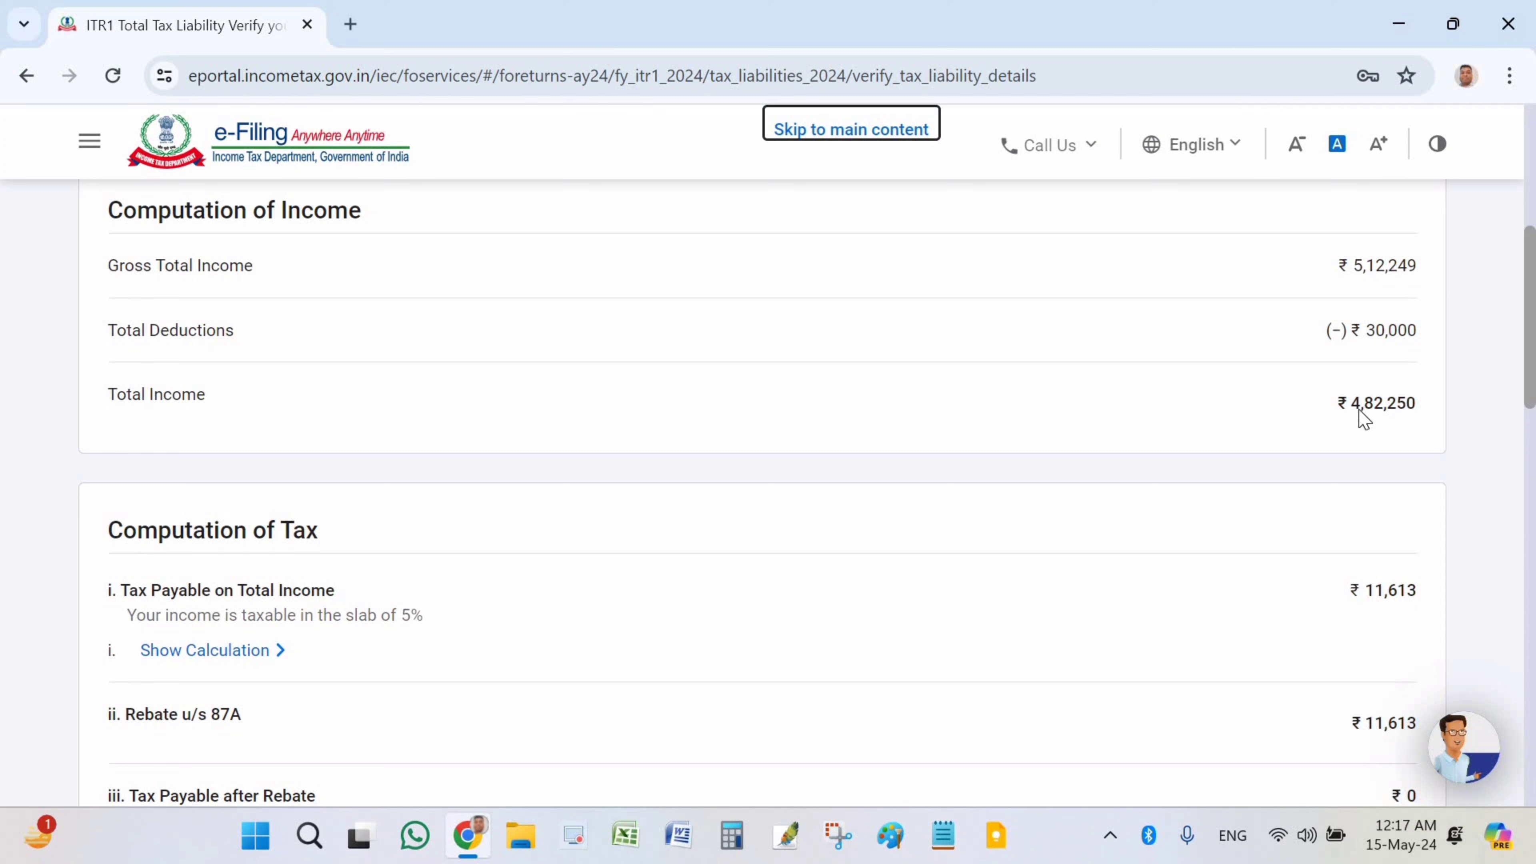
{"action": "scroll", "coordinate": [1356, 299], "scroll_direction": "down", "scroll_amount": 2}
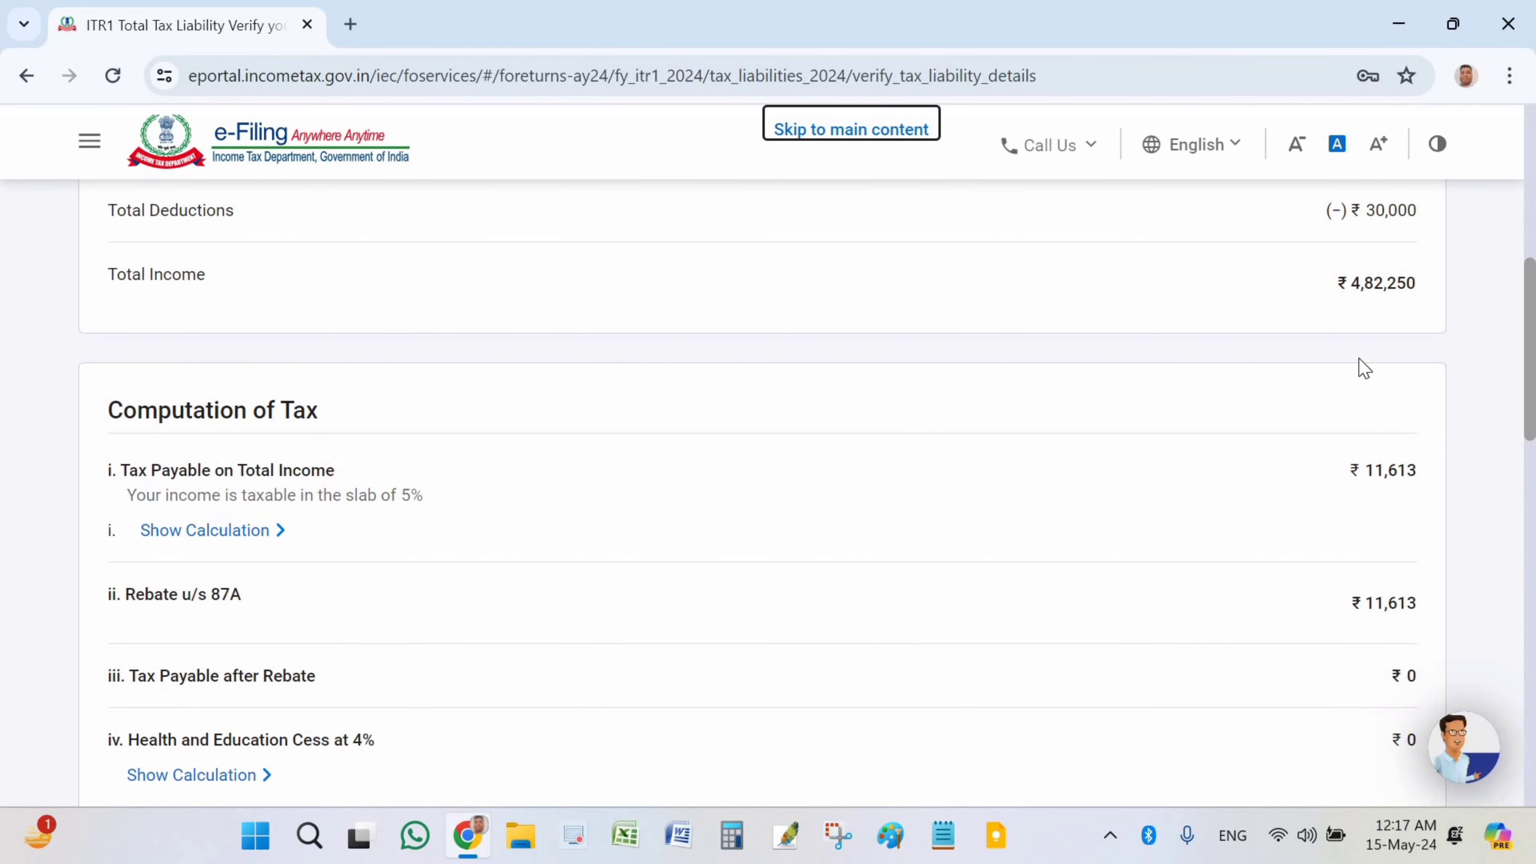
{"action": "scroll", "coordinate": [353, 435], "scroll_direction": "down", "scroll_amount": 2}
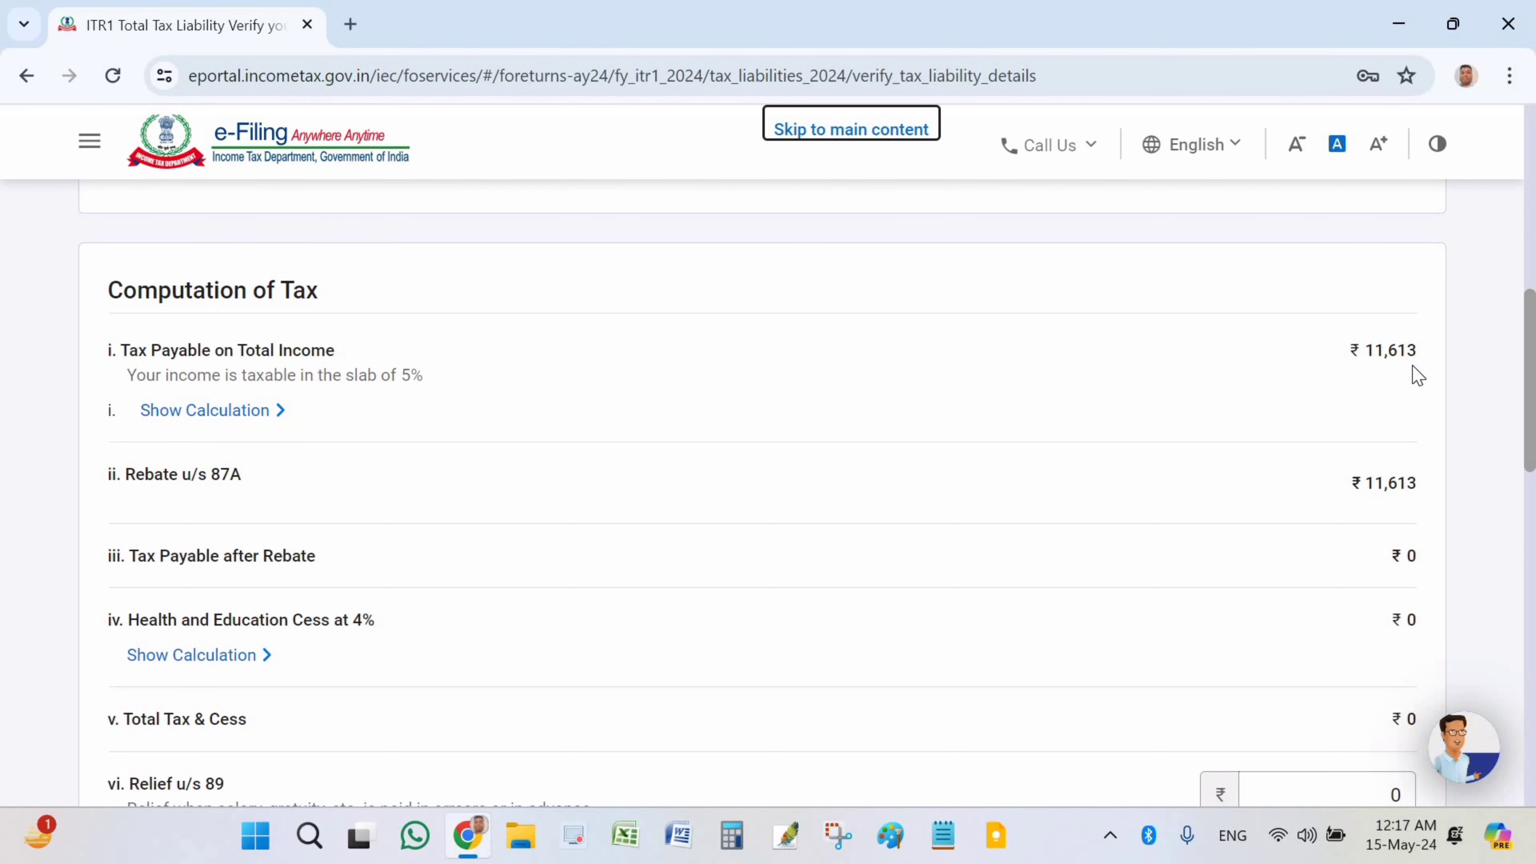
{"action": "scroll", "coordinate": [1361, 502], "scroll_direction": "down", "scroll_amount": 2}
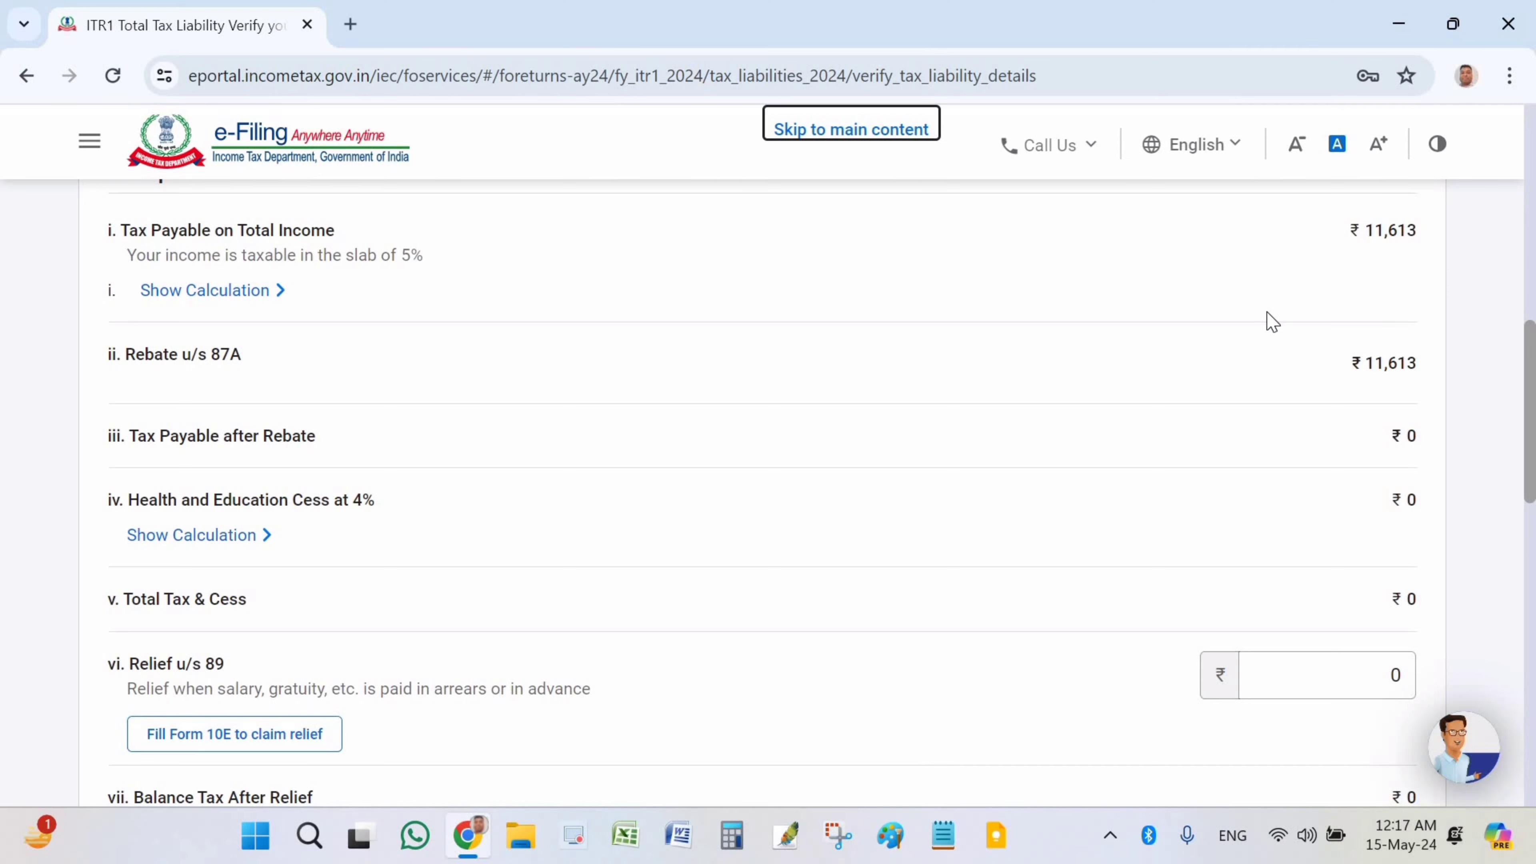
Check the relief u/s 89, the interest and late-filing fee items and their totals, and confirm the Total Tax Liability section.
{"action": "scroll", "coordinate": [1270, 416], "scroll_direction": "down", "scroll_amount": 12}
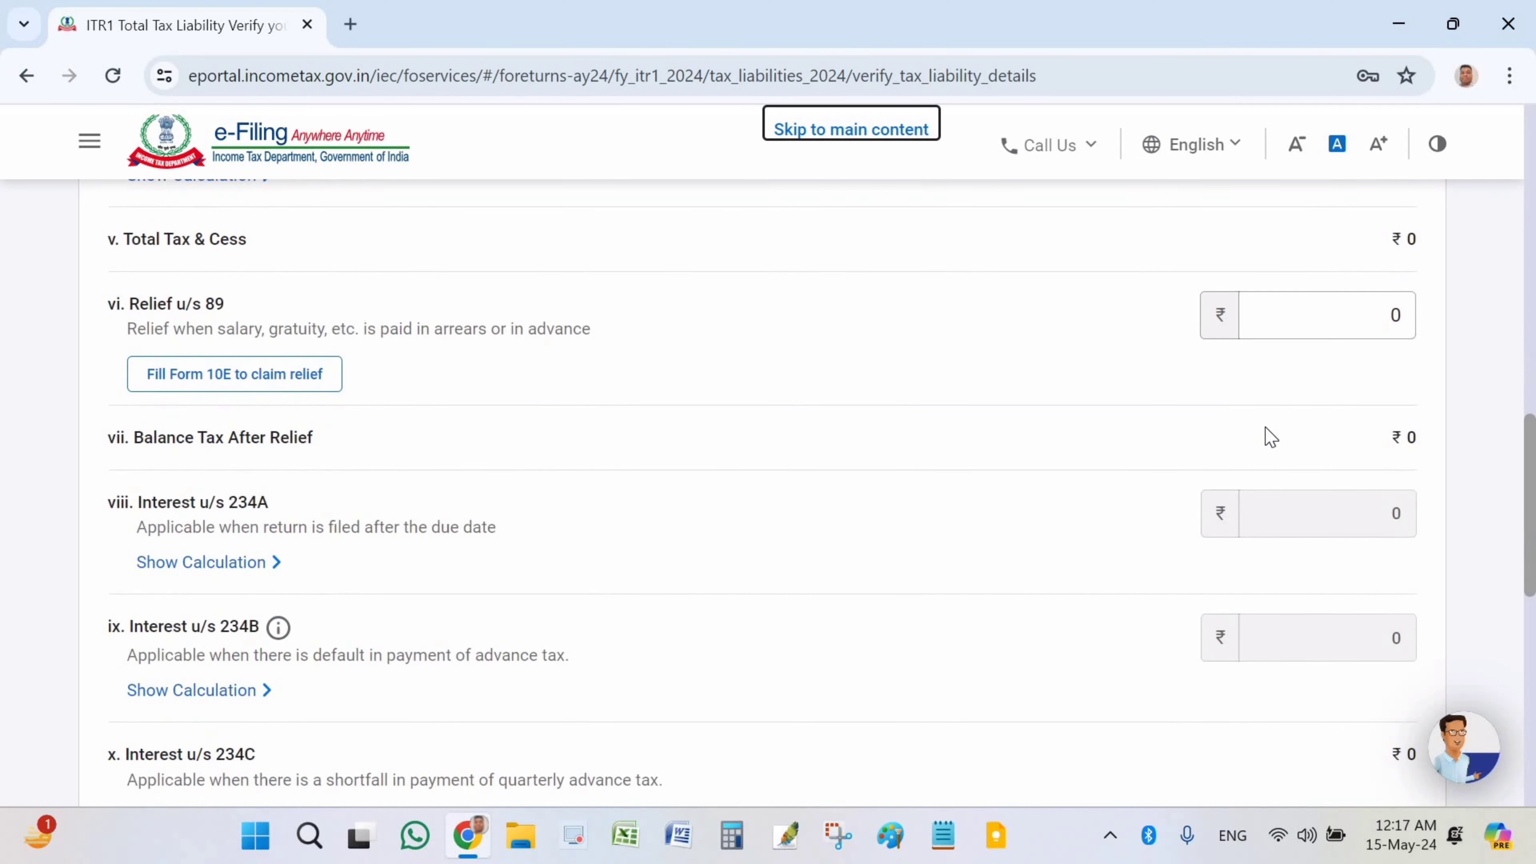
{"action": "scroll", "coordinate": [1324, 499], "scroll_direction": "down", "scroll_amount": 6}
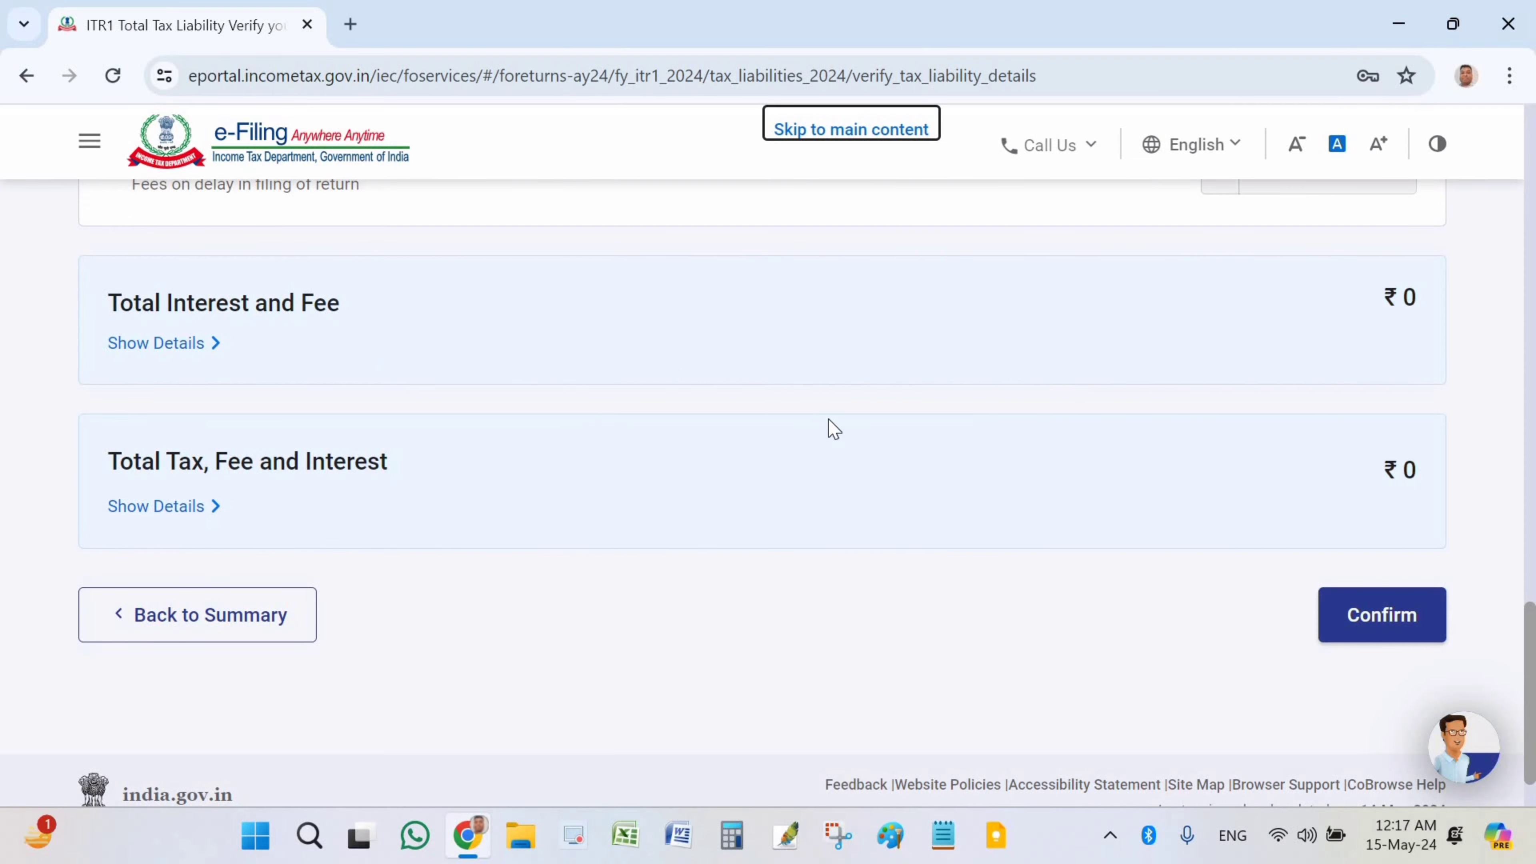
{"action": "scroll", "coordinate": [826, 429], "scroll_direction": "up", "scroll_amount": 10}
{"action": "scroll", "coordinate": [1204, 418], "scroll_direction": "up", "scroll_amount": 6}
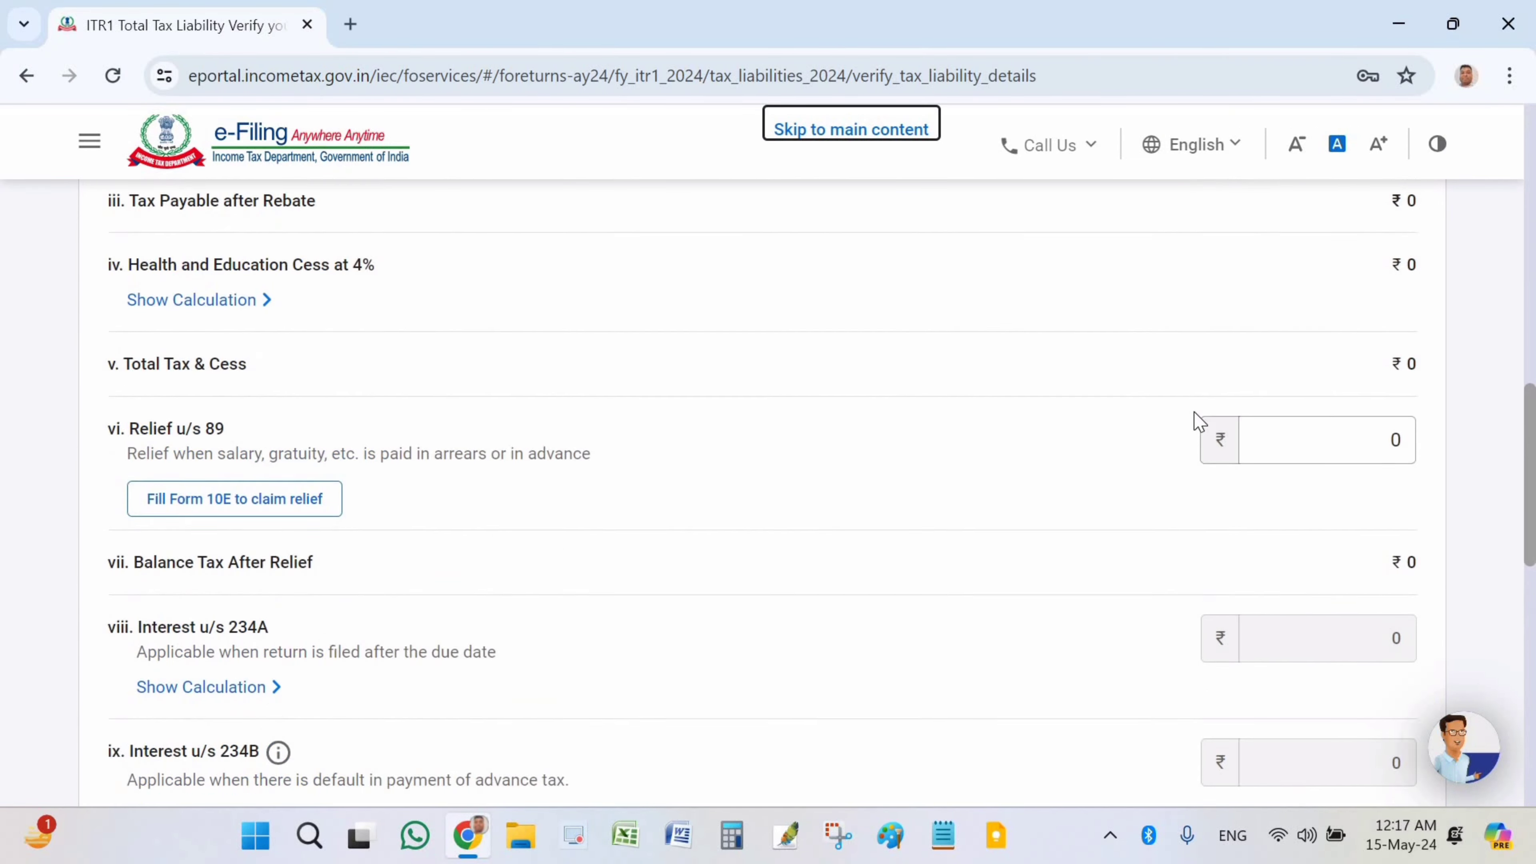
{"action": "scroll", "coordinate": [1155, 480], "scroll_direction": "down", "scroll_amount": 11}
{"action": "scroll", "coordinate": [1155, 480], "scroll_direction": "down", "scroll_amount": 7}
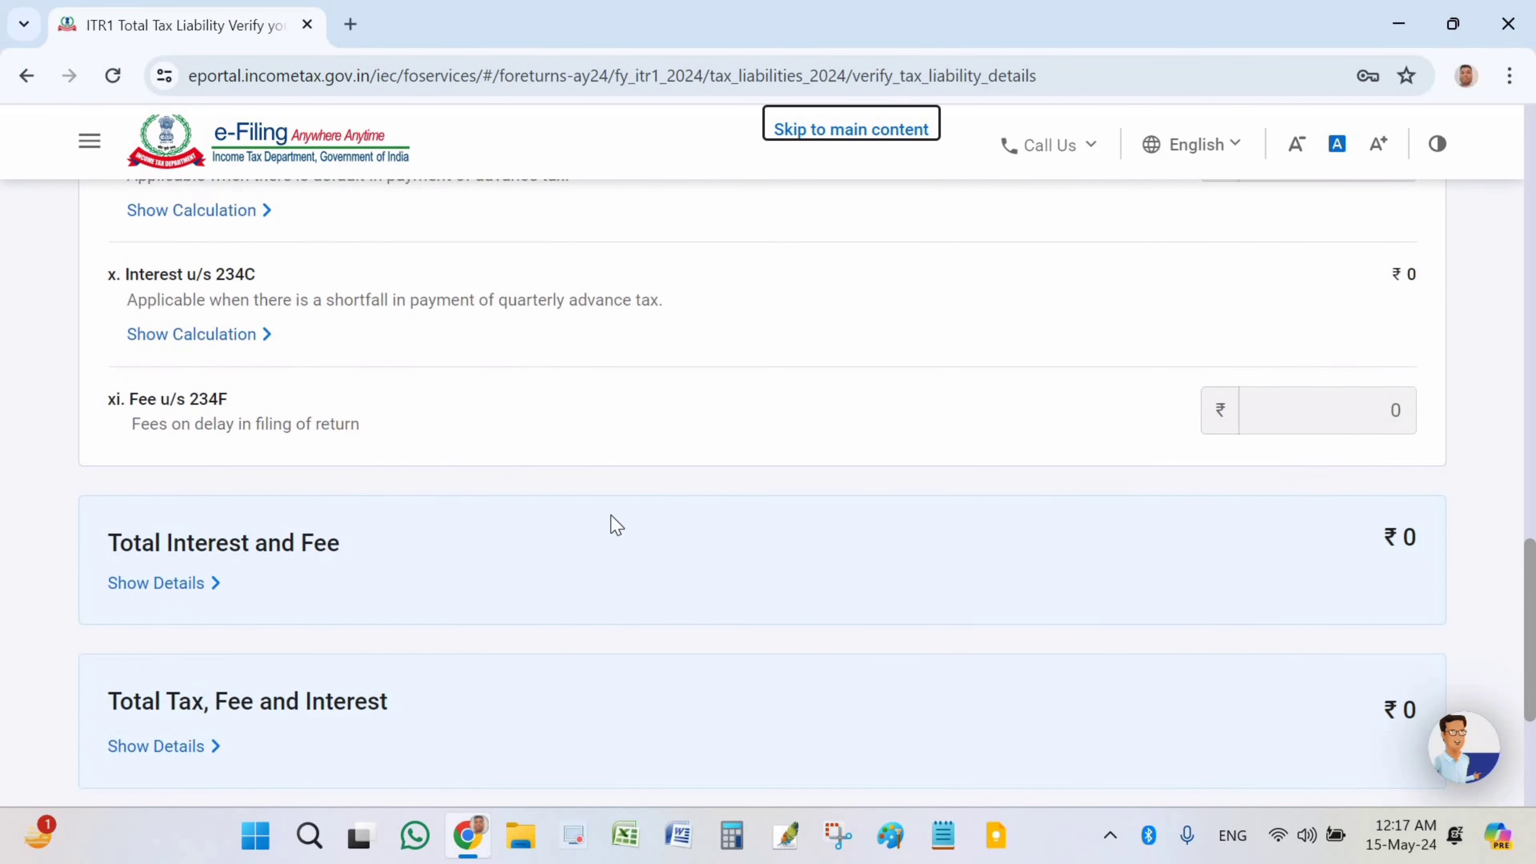
{"action": "left_click", "coordinate": [1377, 538]}
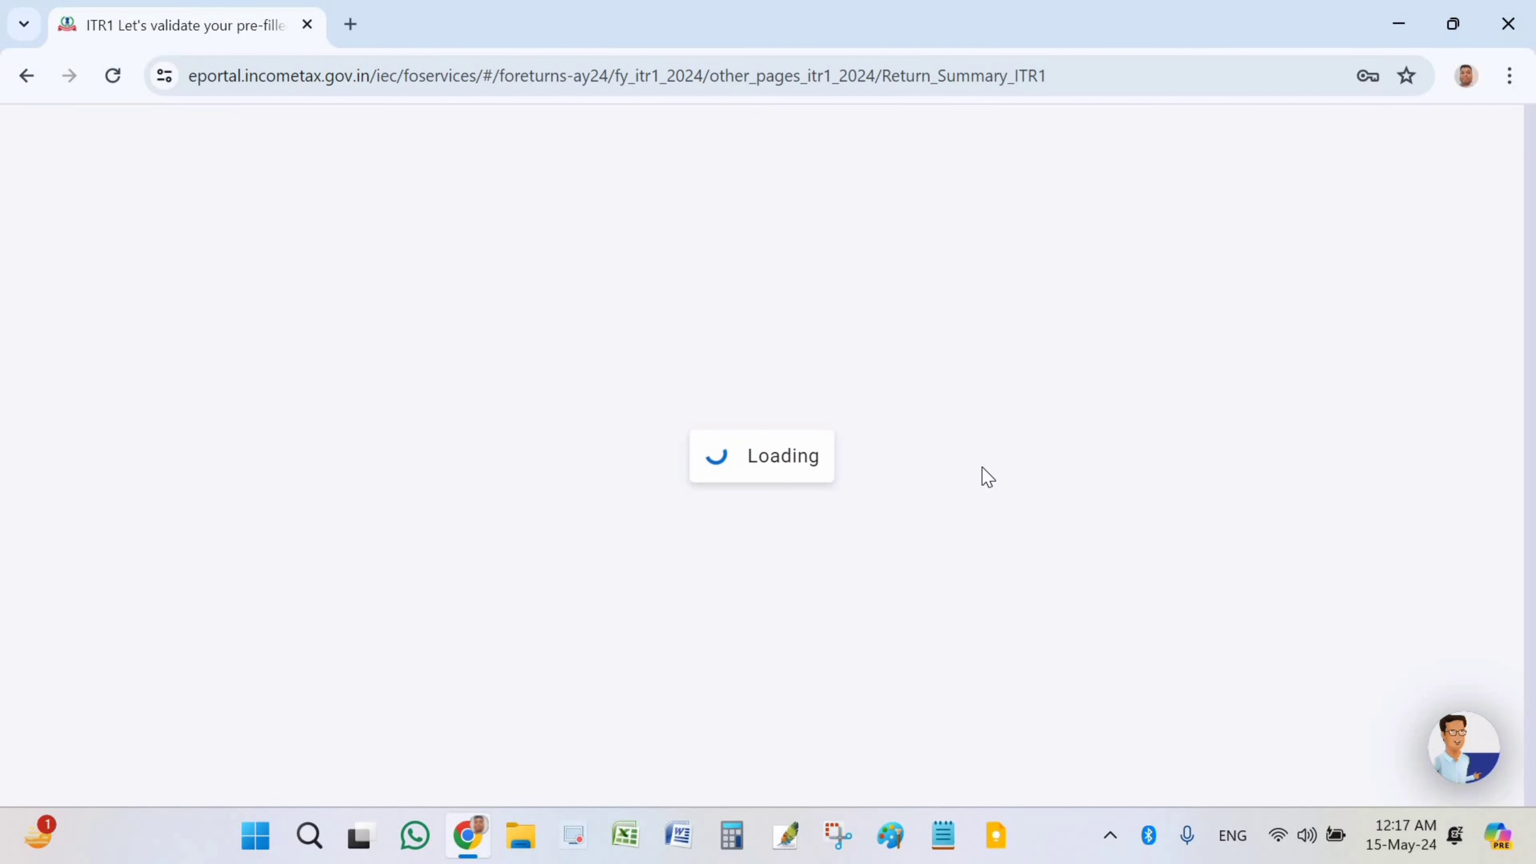
Check the status of every section in the return summary and proceed to the tax summary.
{"action": "scroll", "coordinate": [979, 499], "scroll_direction": "down", "scroll_amount": 9}
{"action": "scroll", "coordinate": [979, 499], "scroll_direction": "down", "scroll_amount": 4}
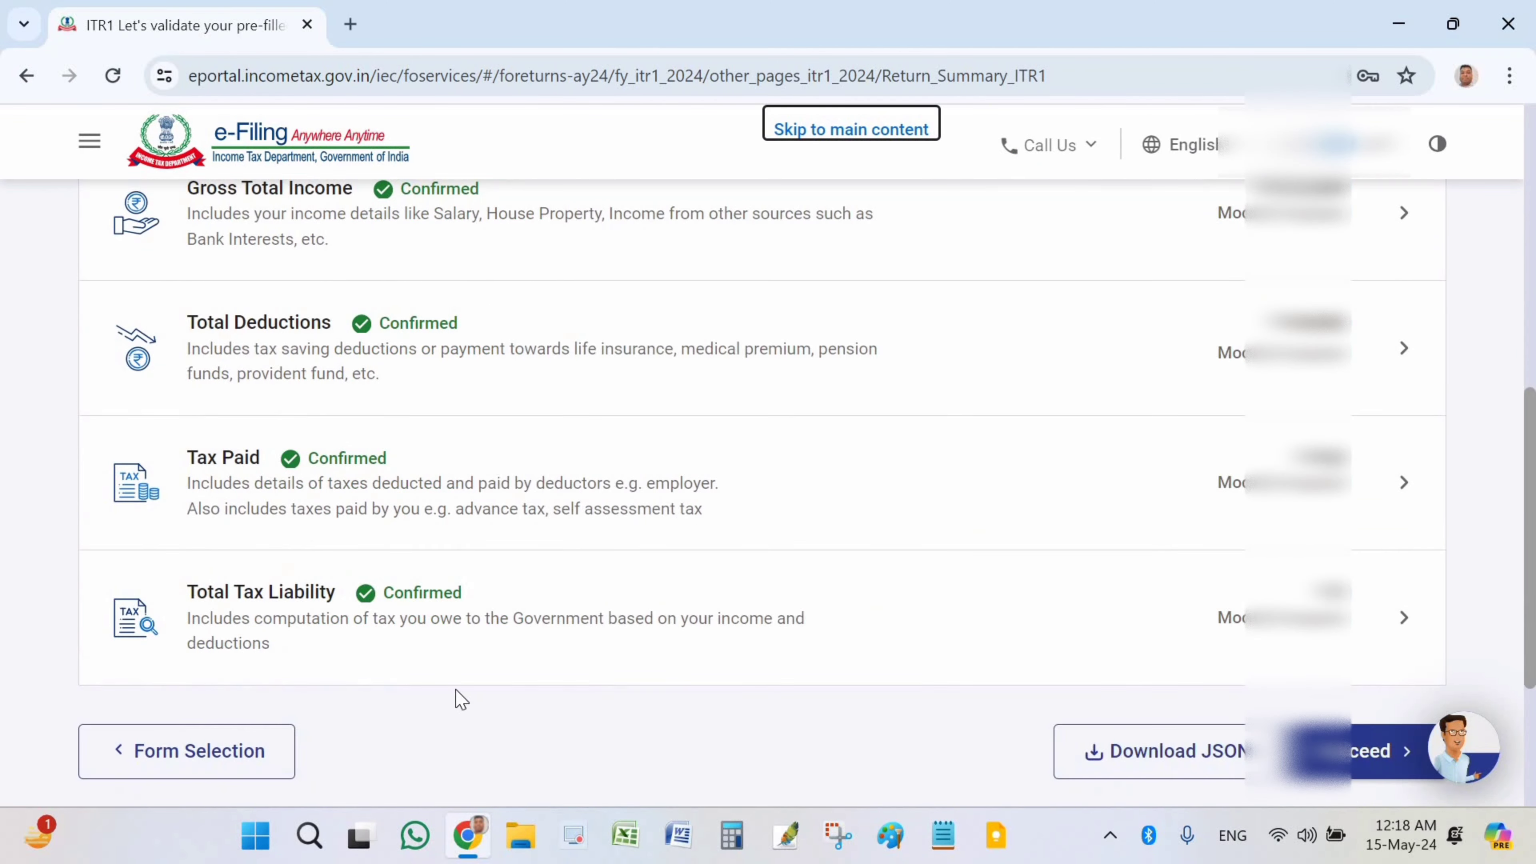
{"action": "scroll", "coordinate": [911, 528], "scroll_direction": "down", "scroll_amount": 2}
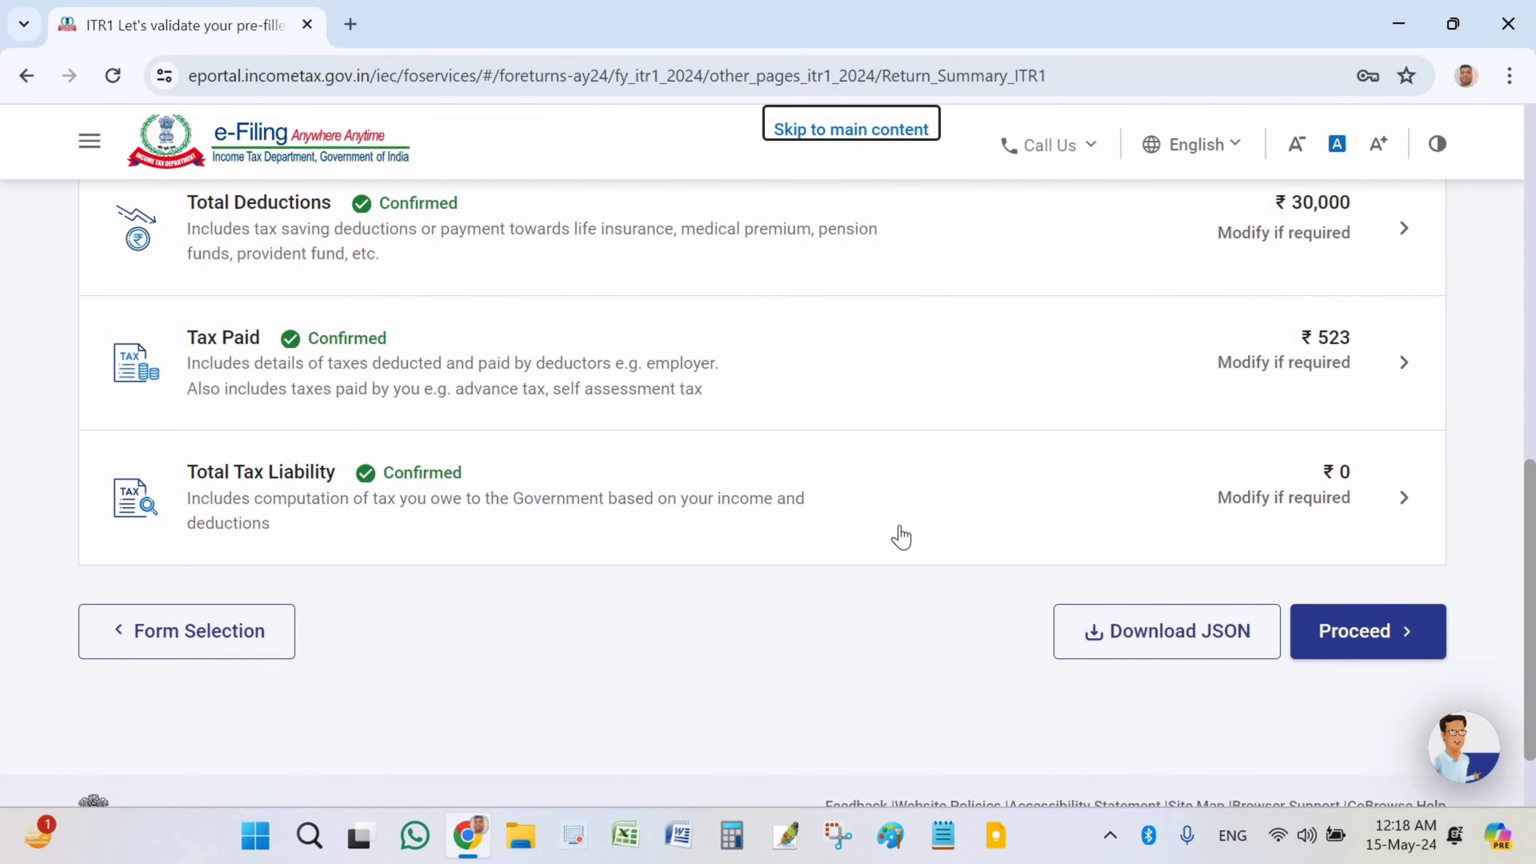
{"action": "scroll", "coordinate": [905, 535], "scroll_direction": "up", "scroll_amount": 2}
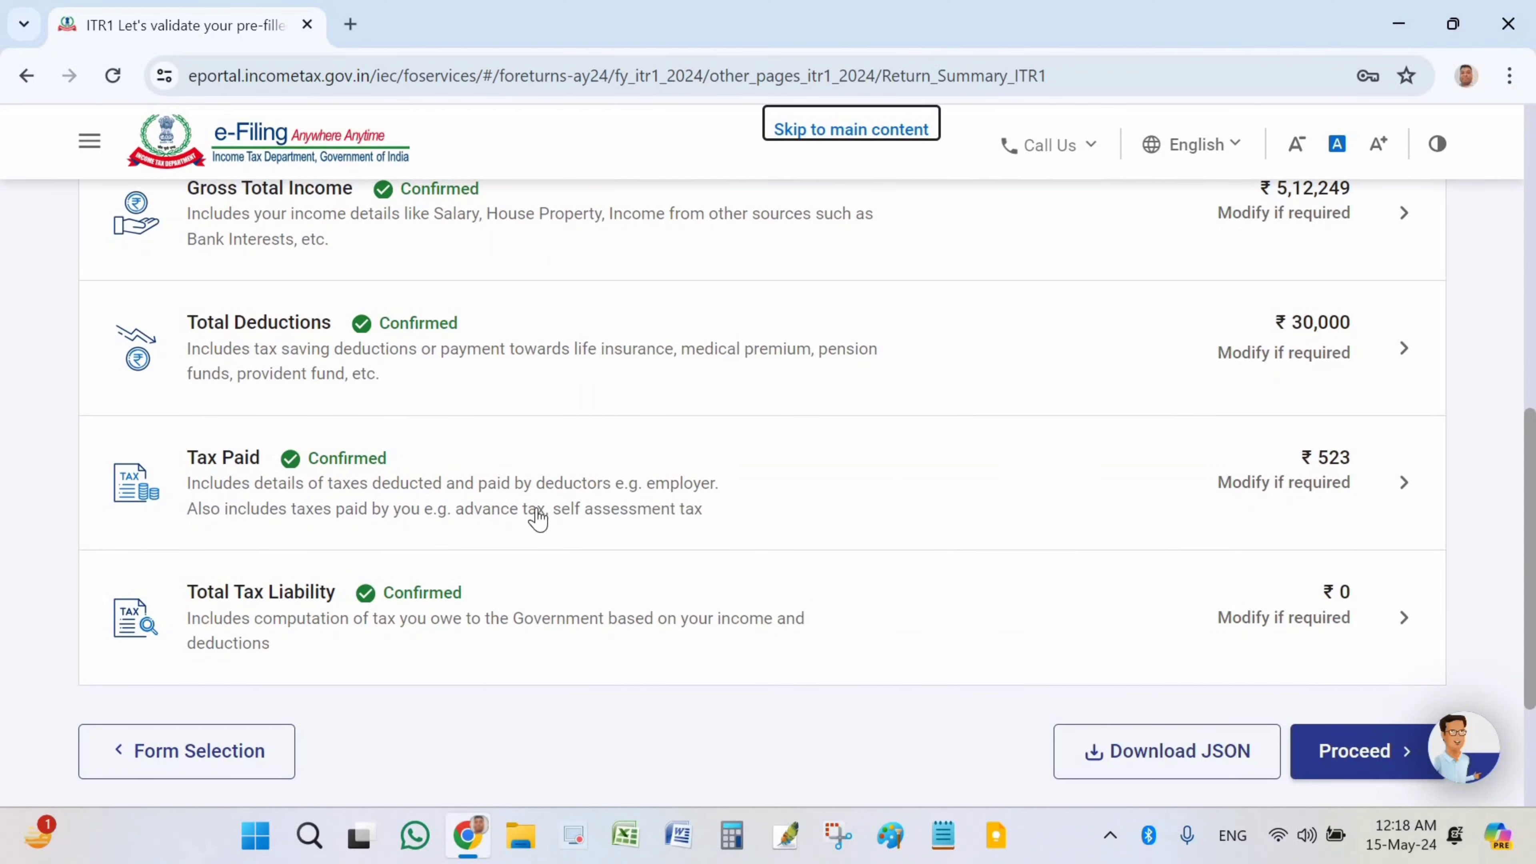
{"action": "left_click", "coordinate": [1386, 767]}
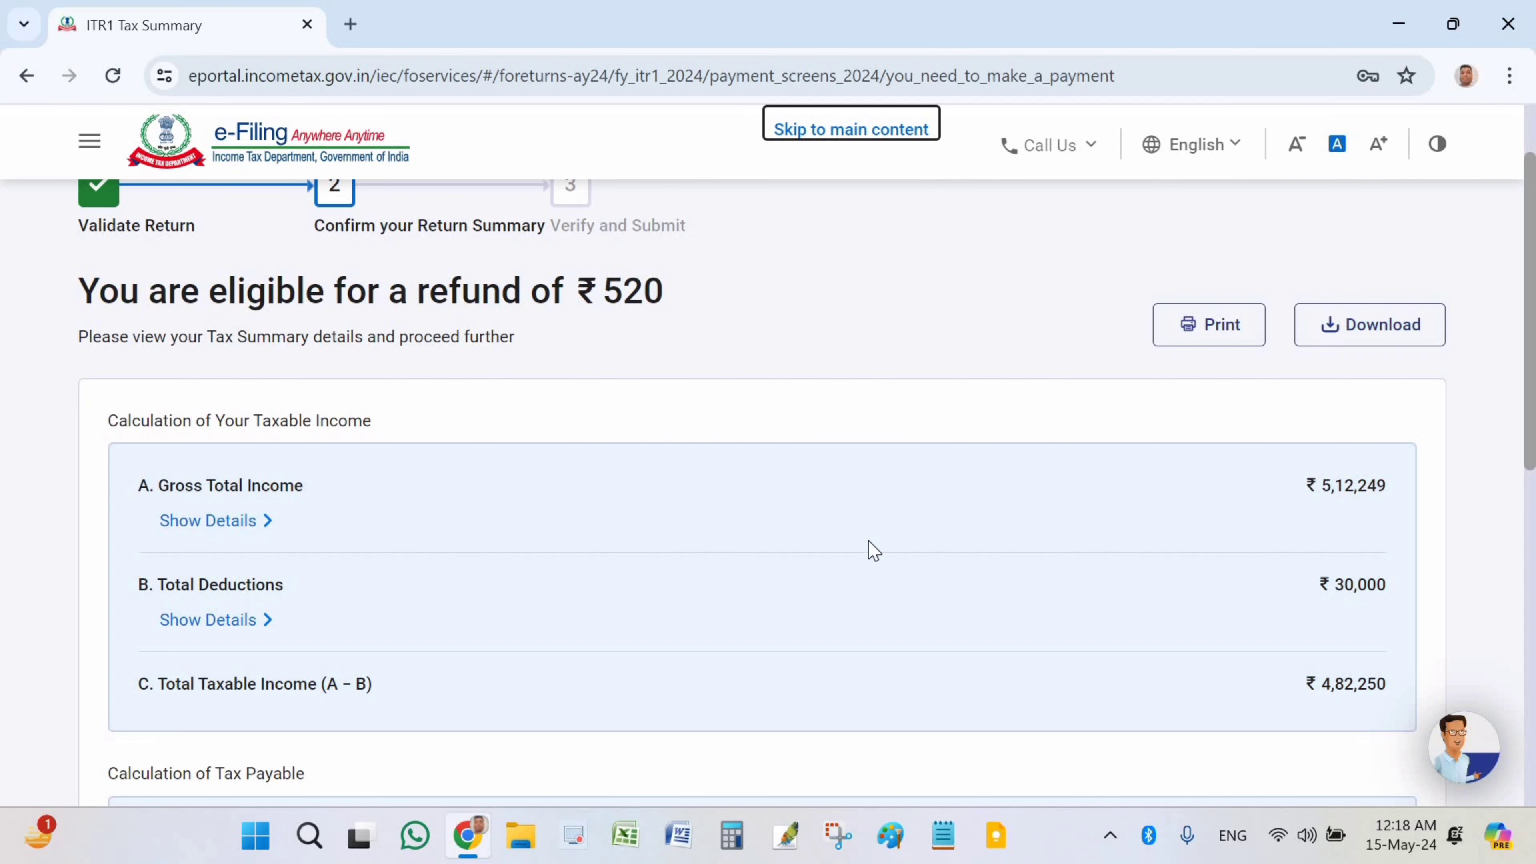
Review the taxable income, tax payable and refund amount in the tax summary, and continue to Preview Return.
{"action": "scroll", "coordinate": [873, 549], "scroll_direction": "down", "scroll_amount": 2}
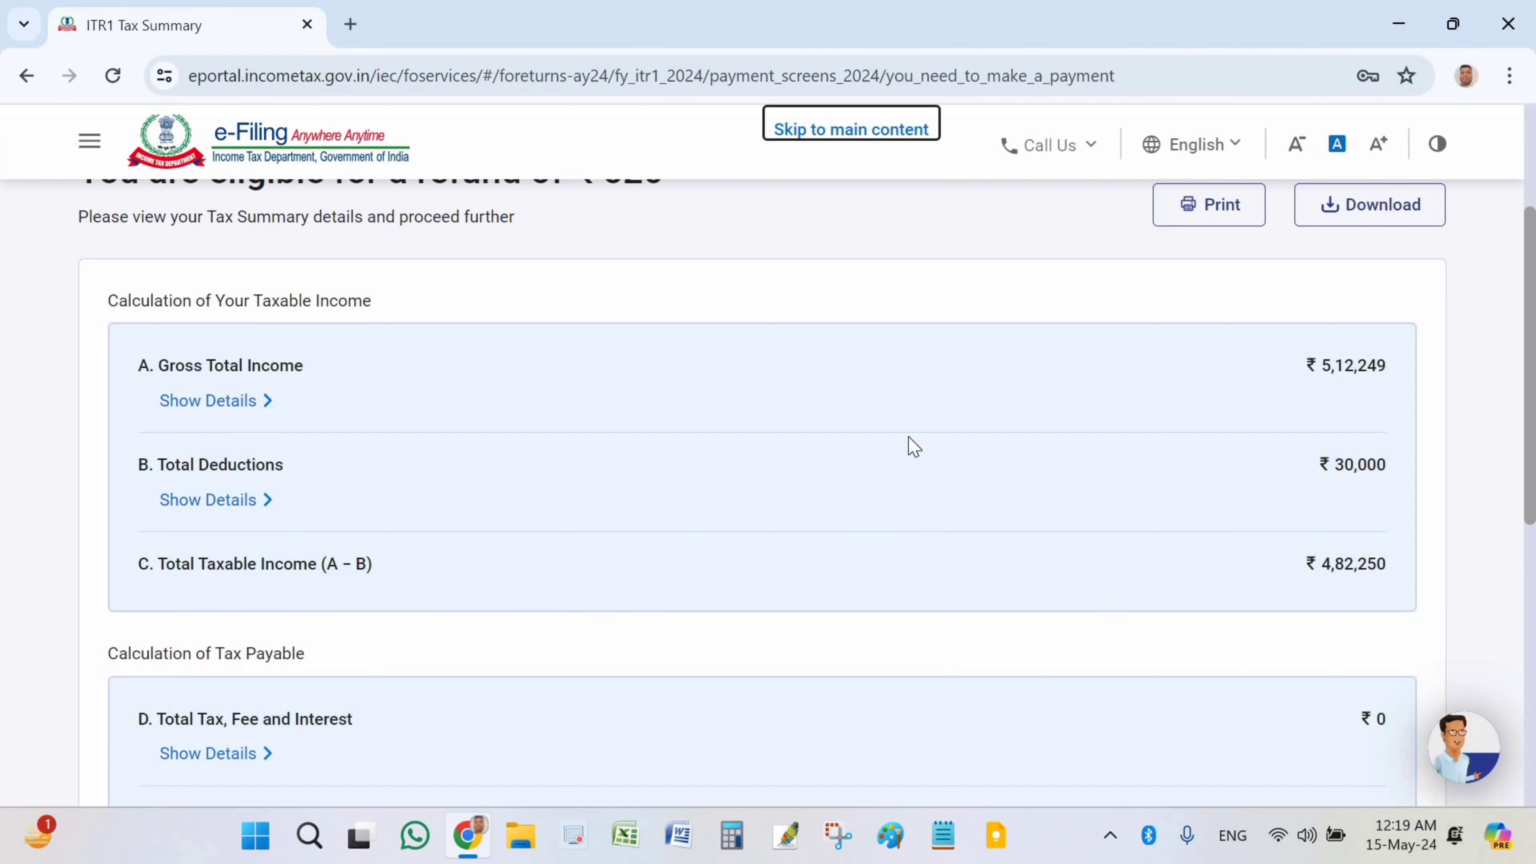
{"action": "scroll", "coordinate": [913, 447], "scroll_direction": "down", "scroll_amount": 2}
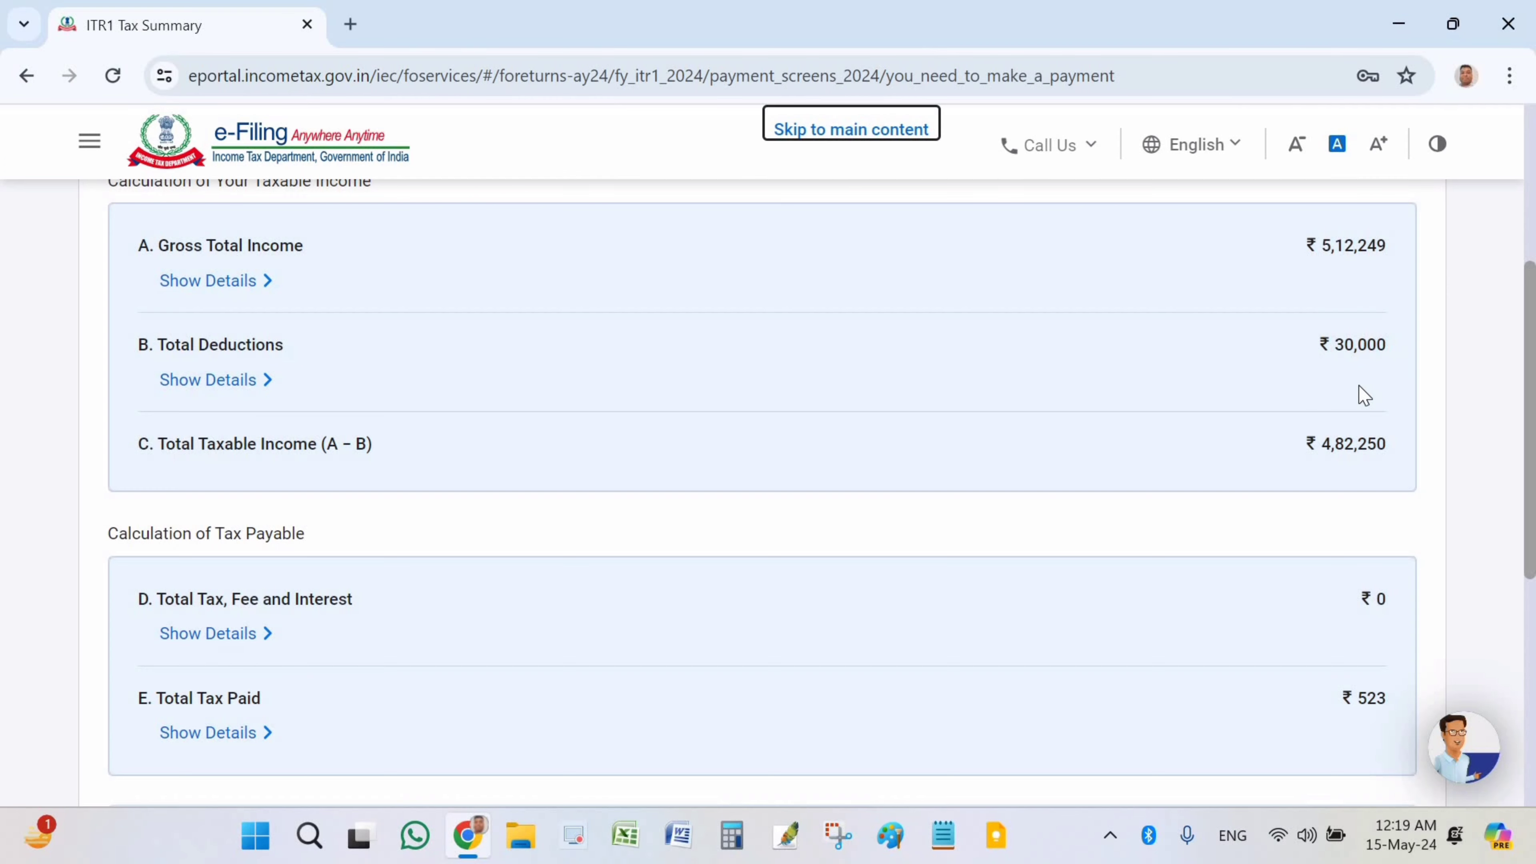
{"action": "scroll", "coordinate": [1371, 552], "scroll_direction": "down", "scroll_amount": 4}
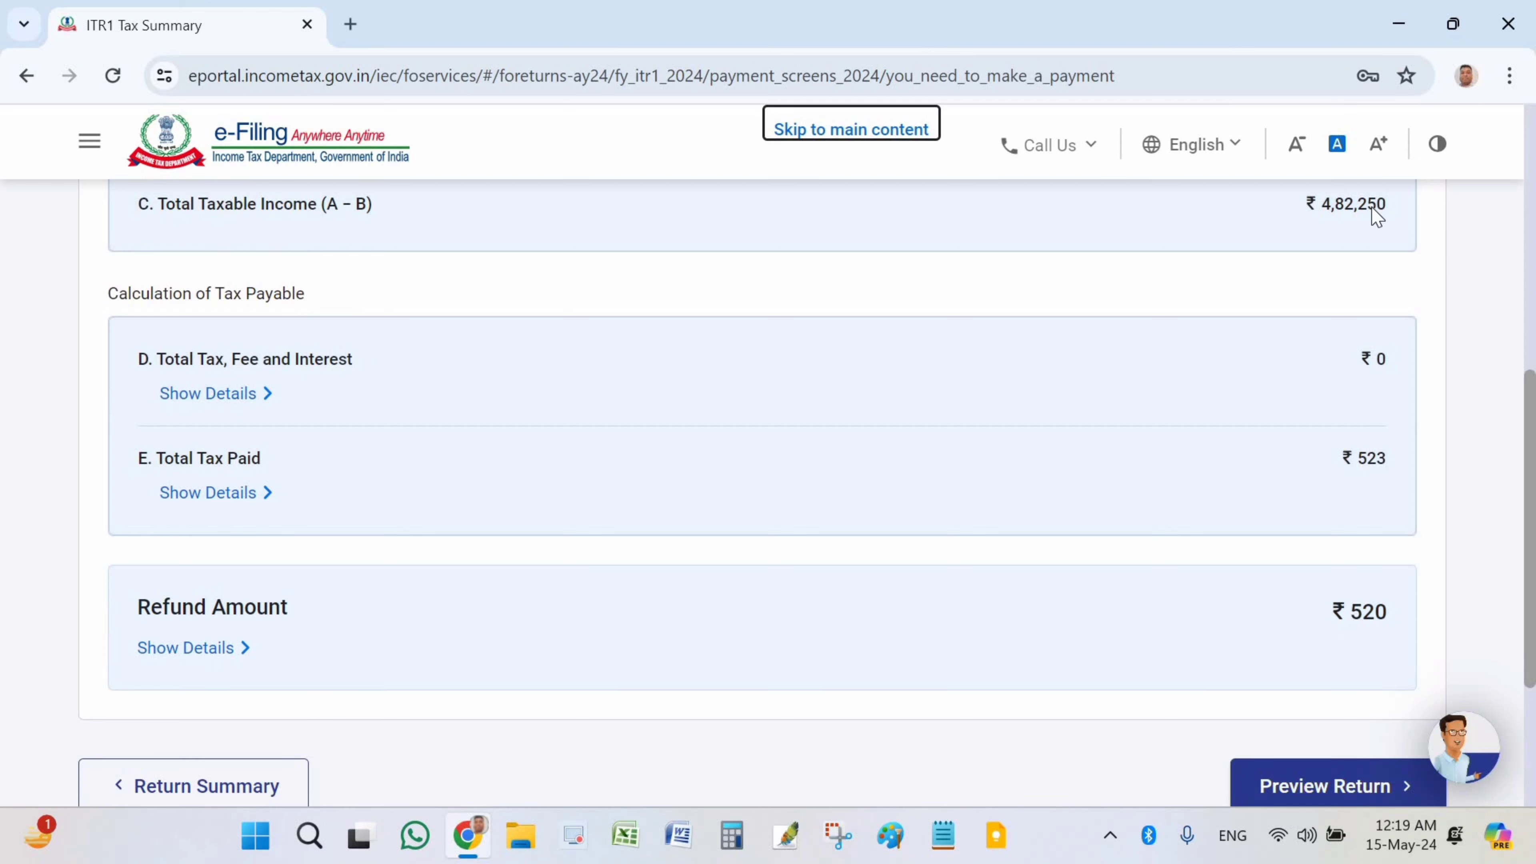
{"action": "double_click", "coordinate": [1394, 205]}
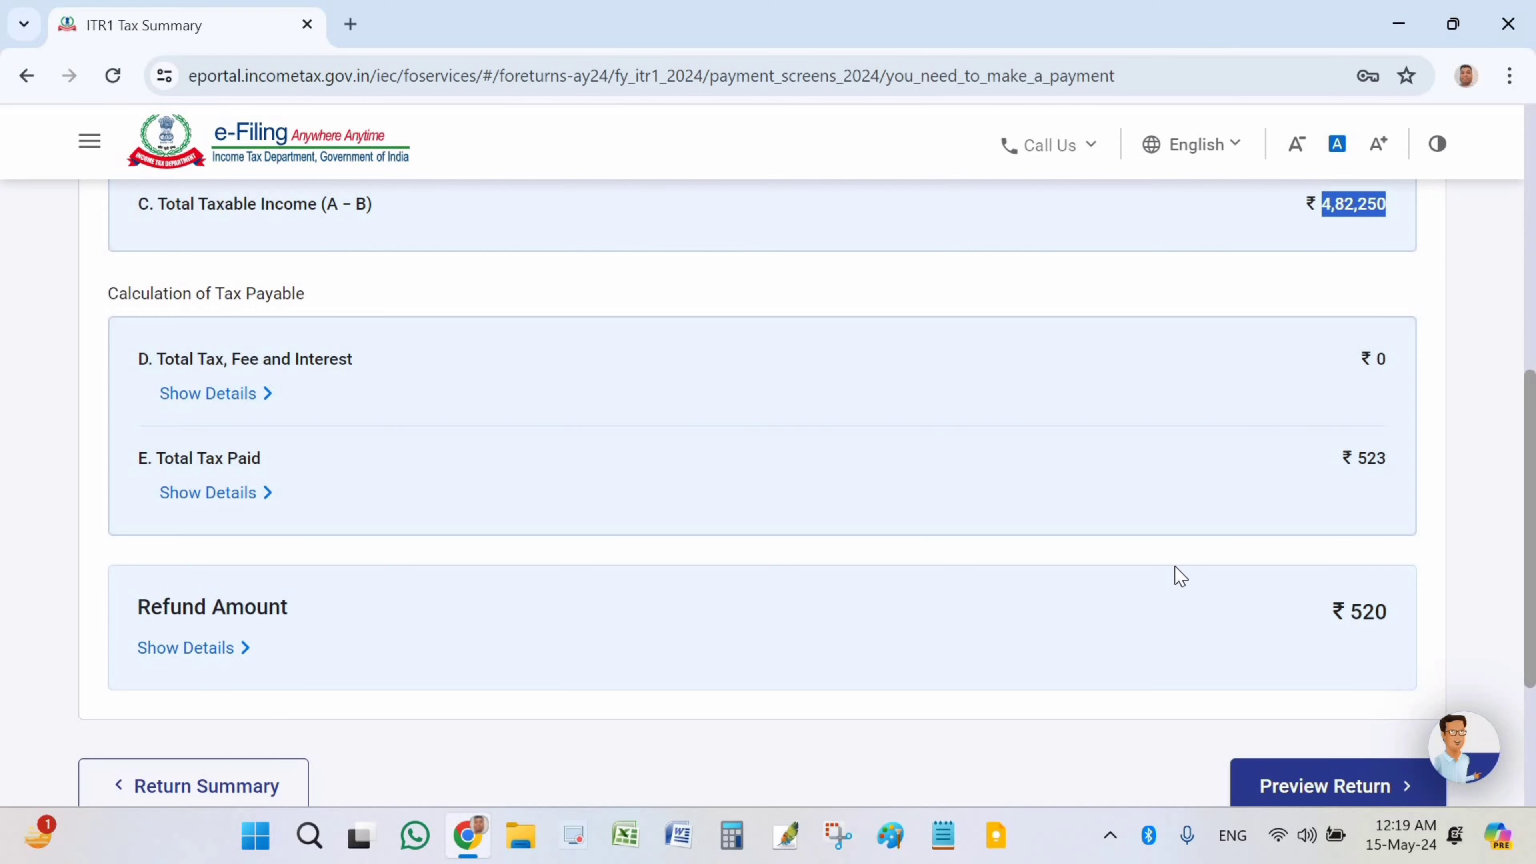
{"action": "scroll", "coordinate": [610, 622], "scroll_direction": "down", "scroll_amount": 2}
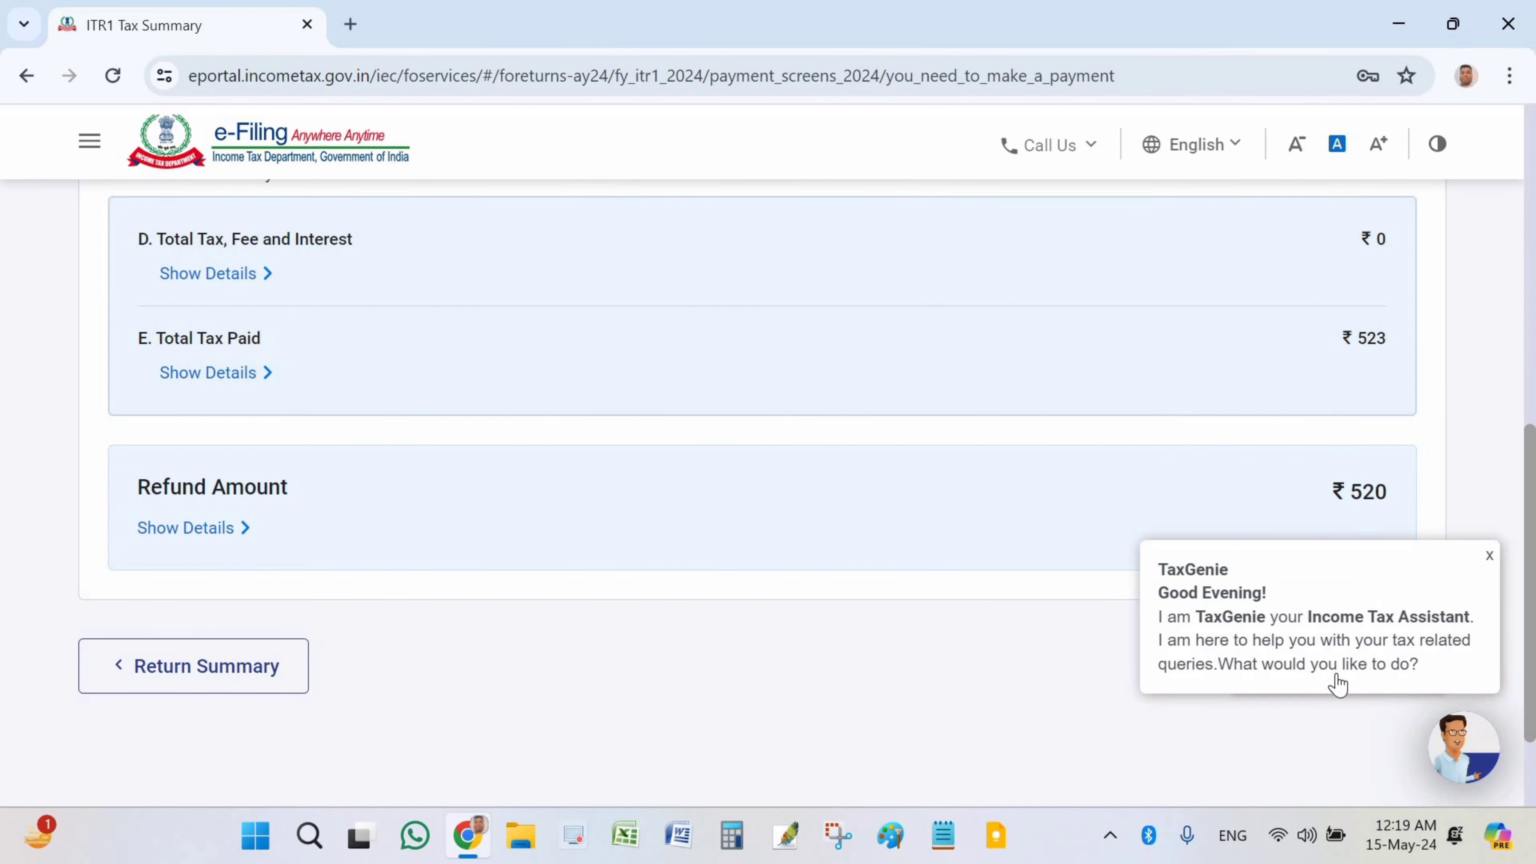
{"action": "left_click", "coordinate": [1361, 685]}
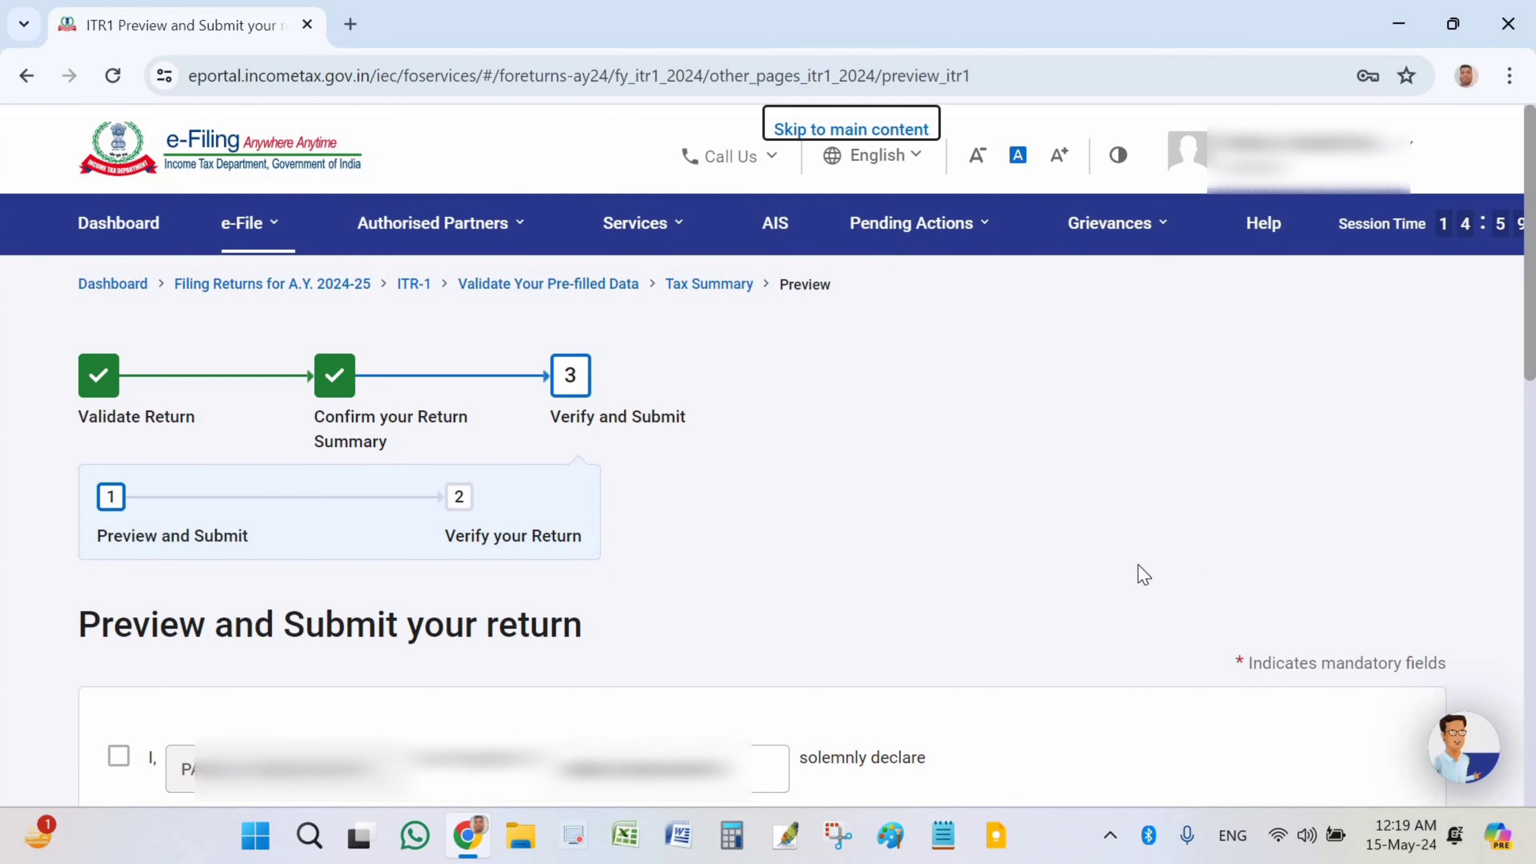
Accept the declaration with the capacity kept as Self, leave the TRP details blank, and proceed to the return preview.
{"action": "scroll", "coordinate": [164, 608], "scroll_direction": "down", "scroll_amount": 3}
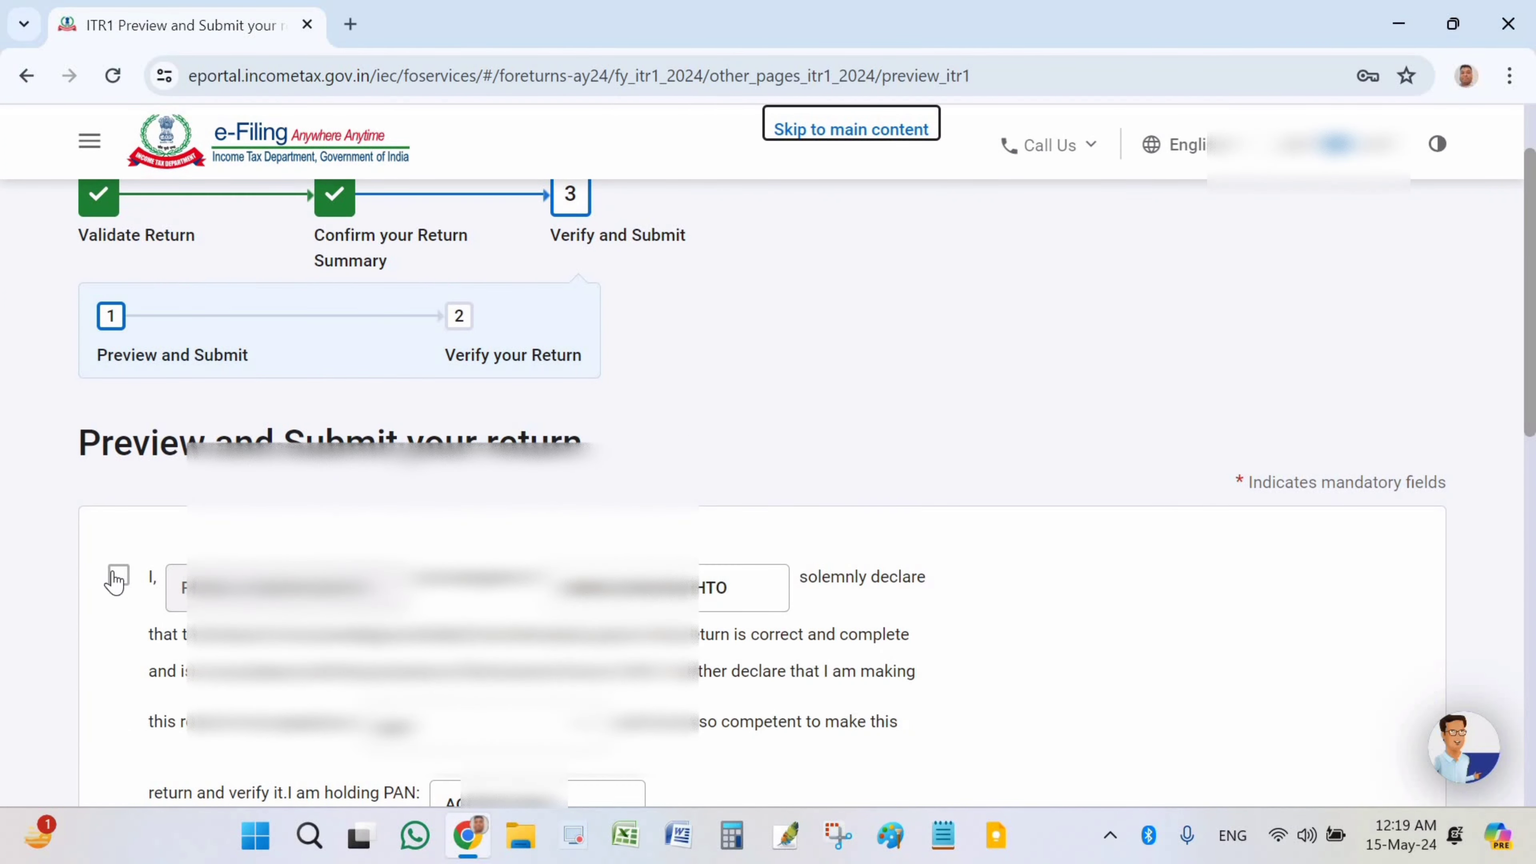
{"action": "left_click", "coordinate": [118, 575]}
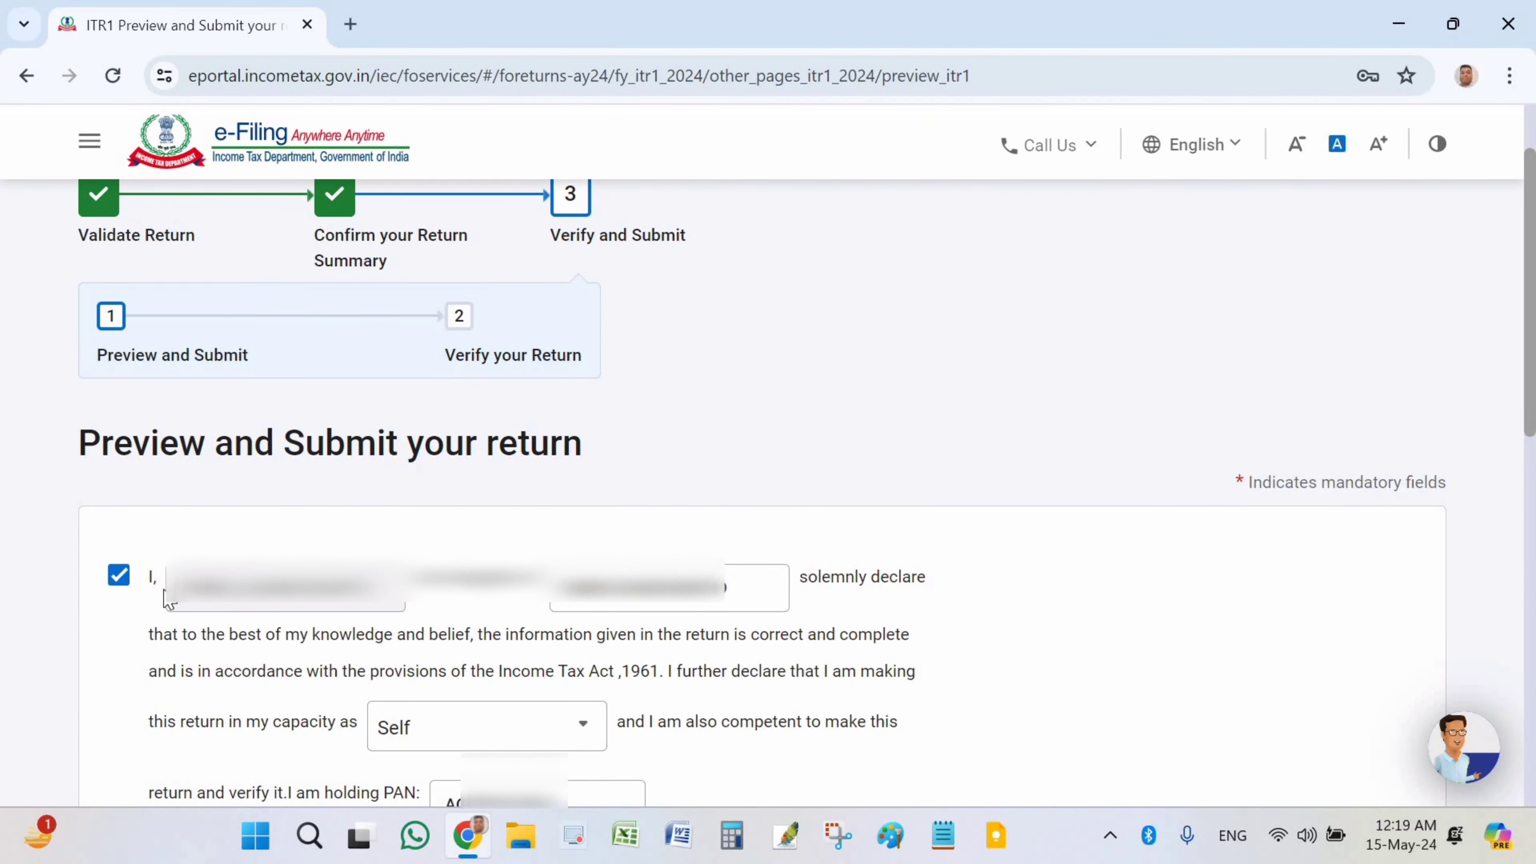
{"action": "scroll", "coordinate": [405, 590], "scroll_direction": "down", "scroll_amount": 8}
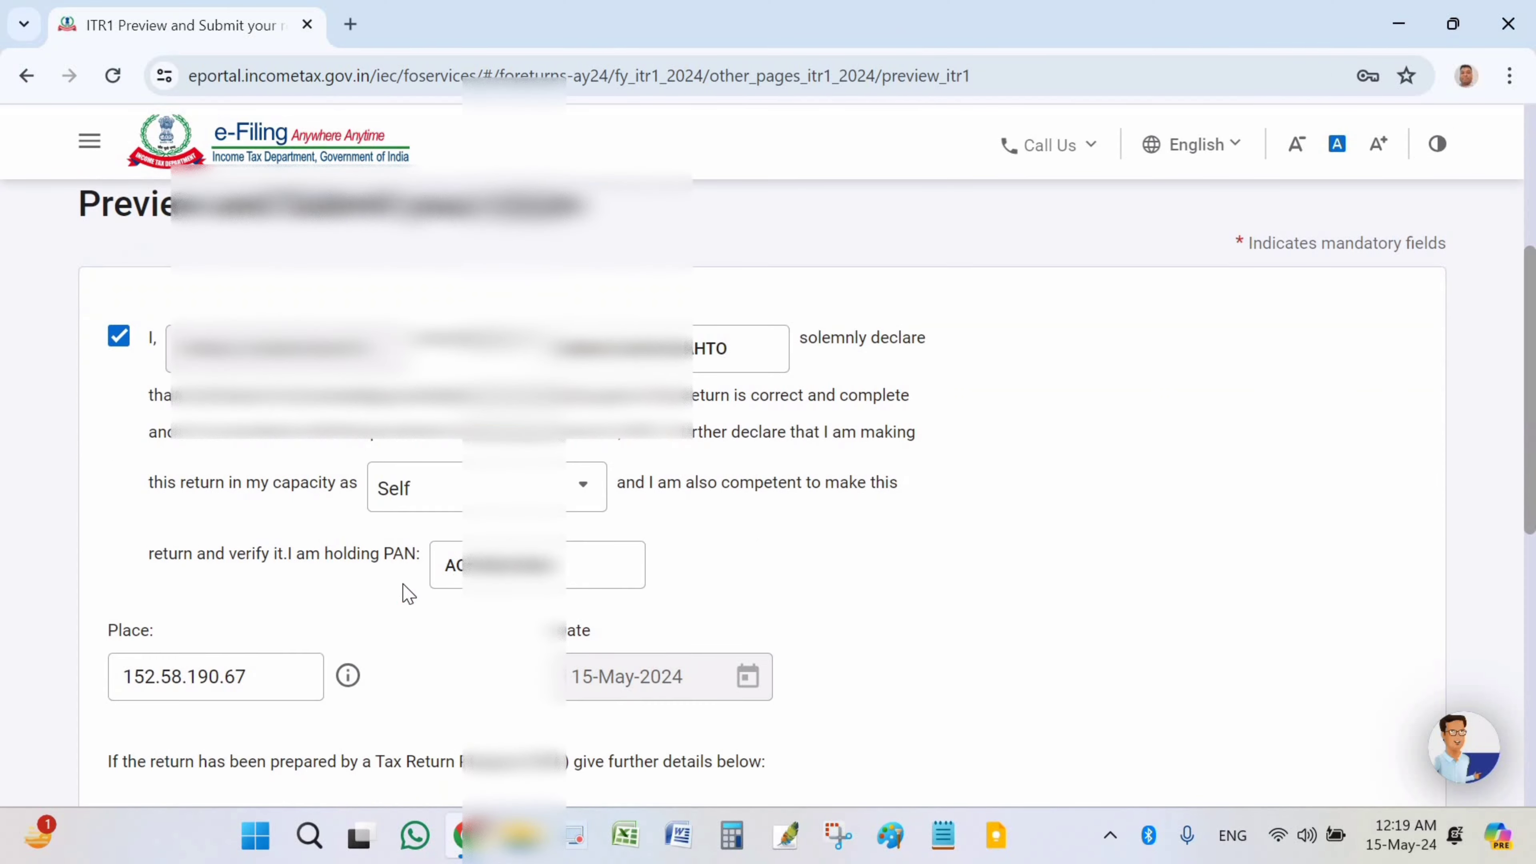
{"action": "scroll", "coordinate": [459, 591], "scroll_direction": "down", "scroll_amount": 6}
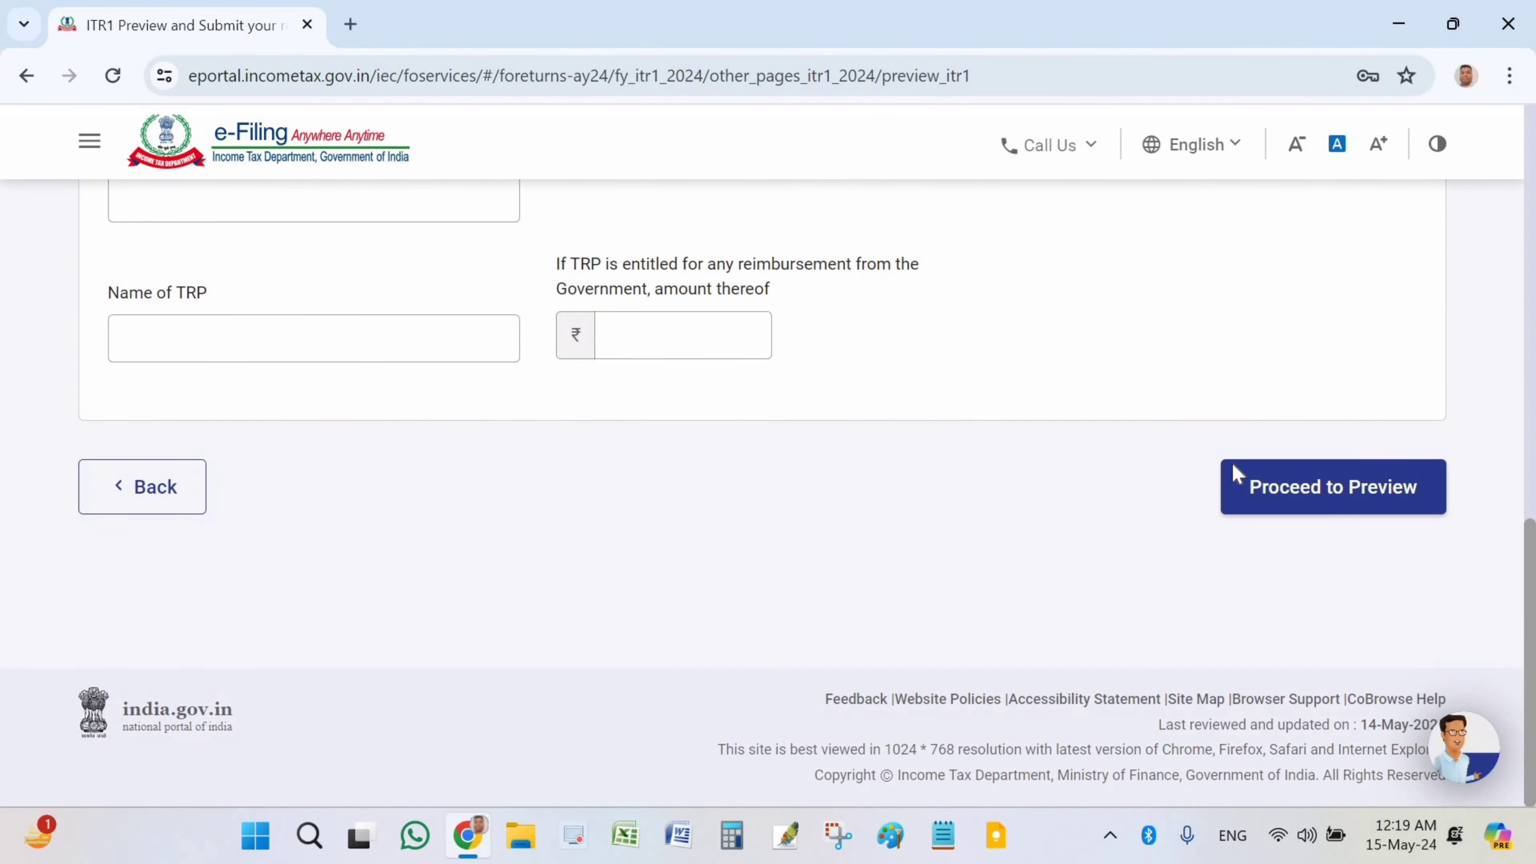
{"action": "left_click", "coordinate": [1313, 497]}
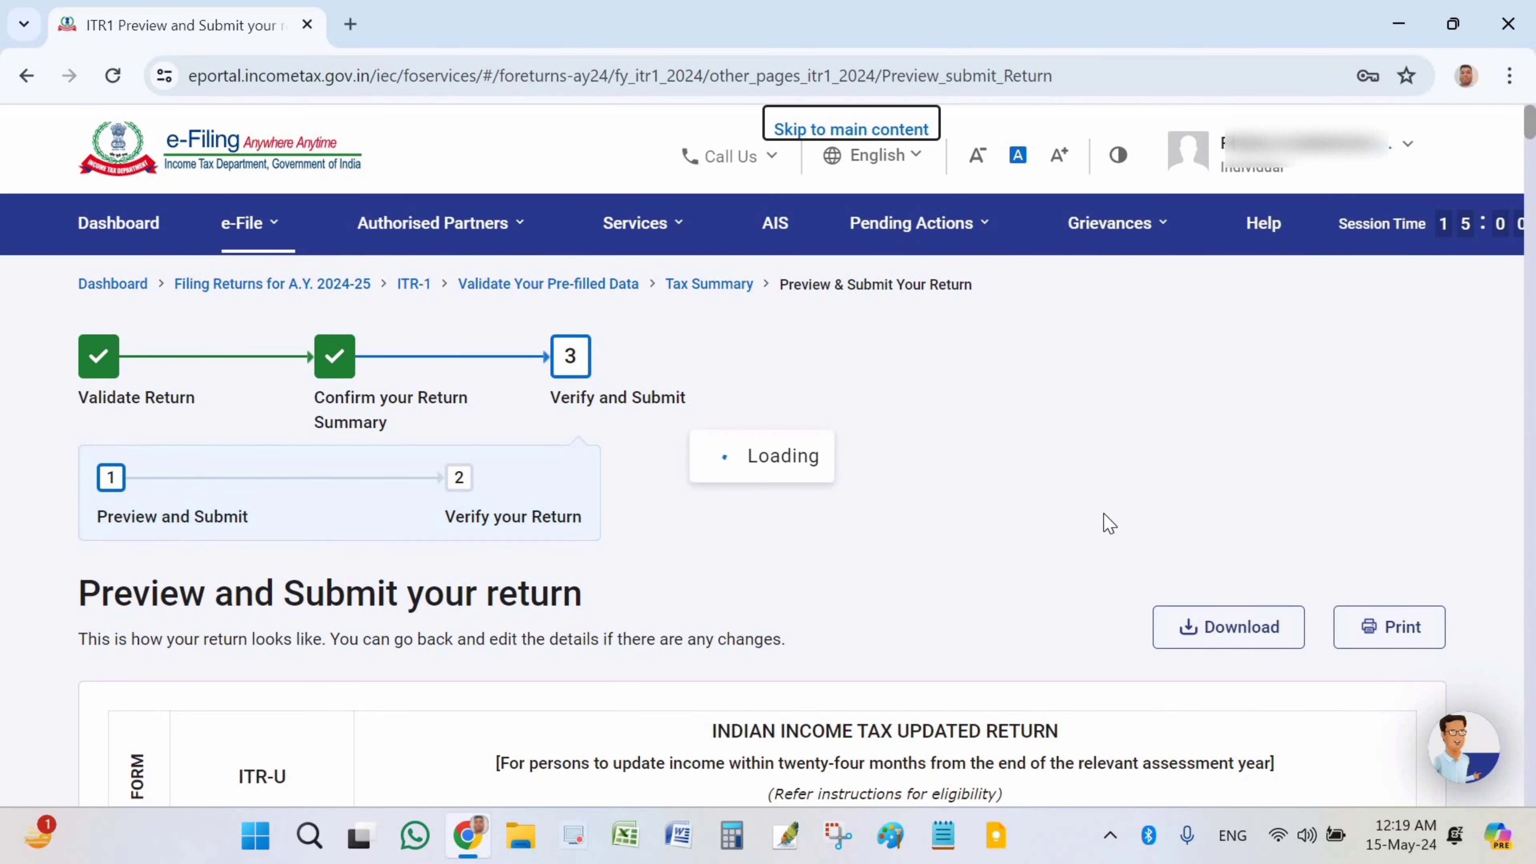
Examine the full ITR-1 preview from the general information through gross total income, deduction and donation schedules to the TRP section.
{"action": "scroll", "coordinate": [946, 610], "scroll_direction": "down", "scroll_amount": 4}
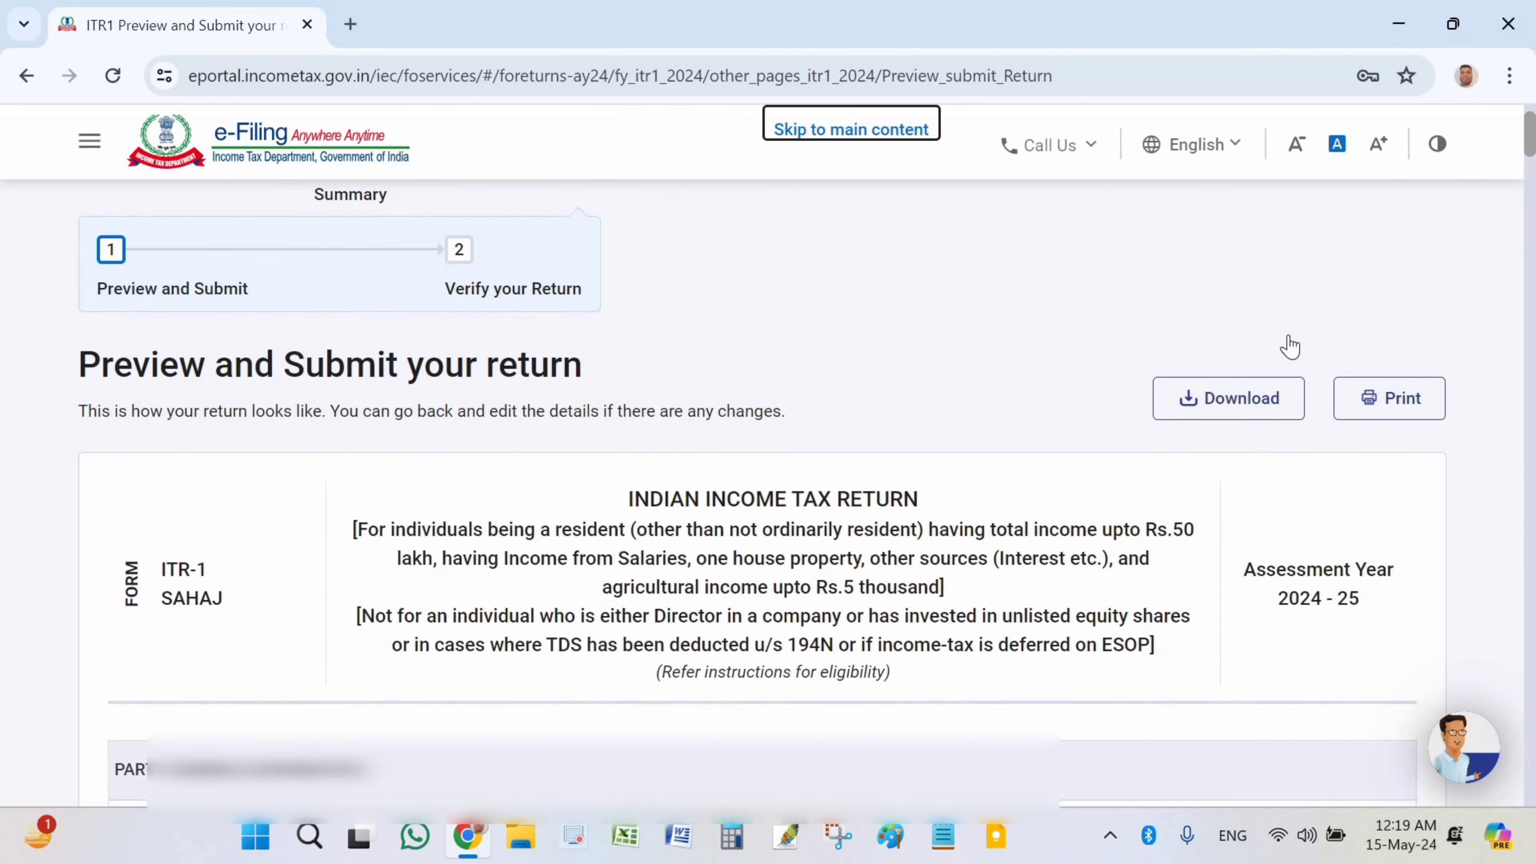
{"action": "scroll", "coordinate": [1290, 345], "scroll_direction": "down", "scroll_amount": 1}
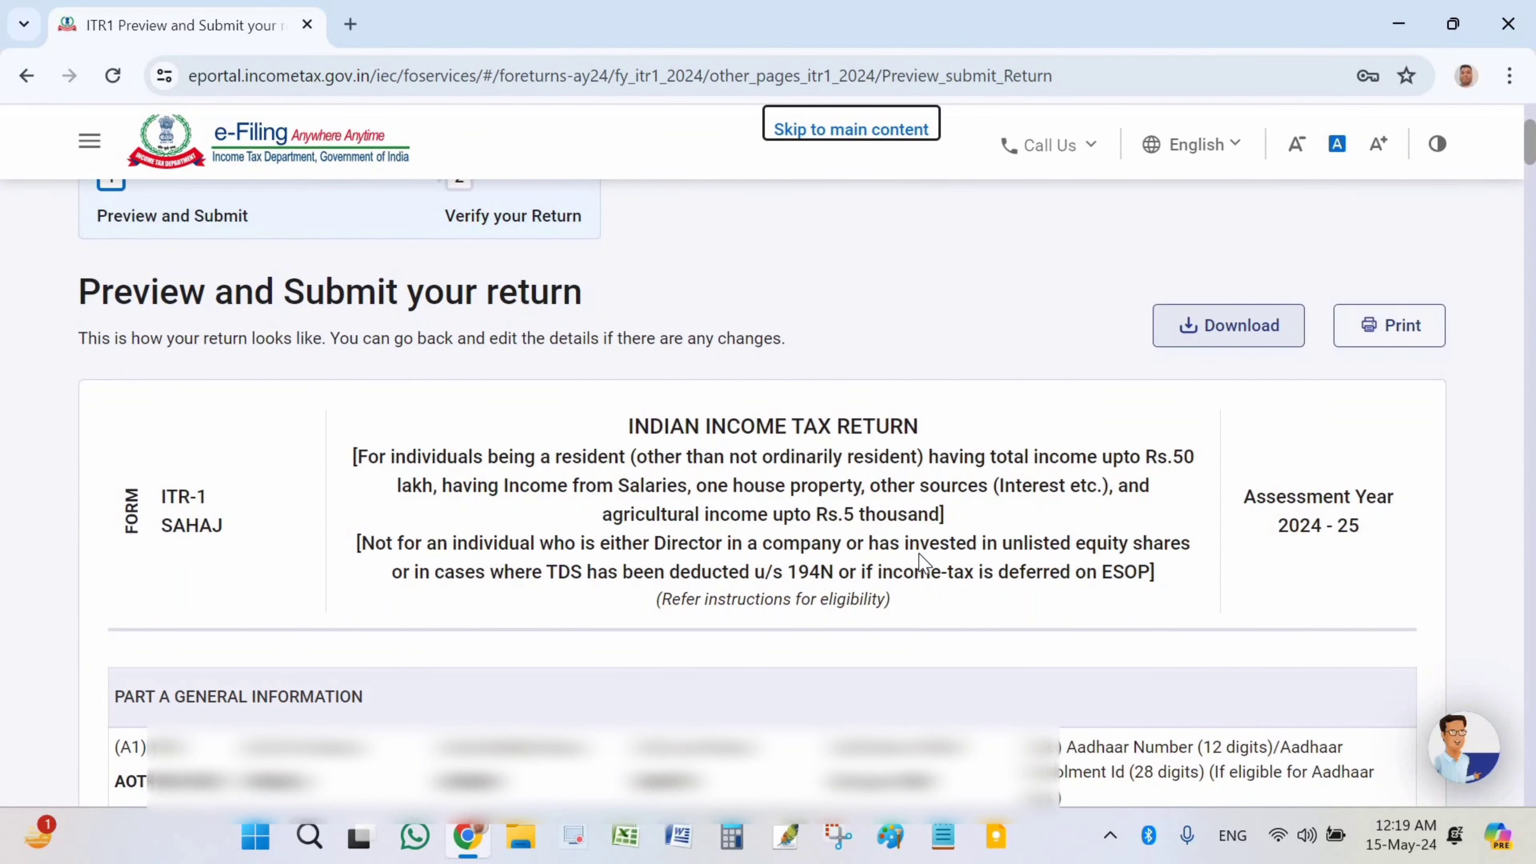
{"action": "scroll", "coordinate": [949, 604], "scroll_direction": "down", "scroll_amount": 8}
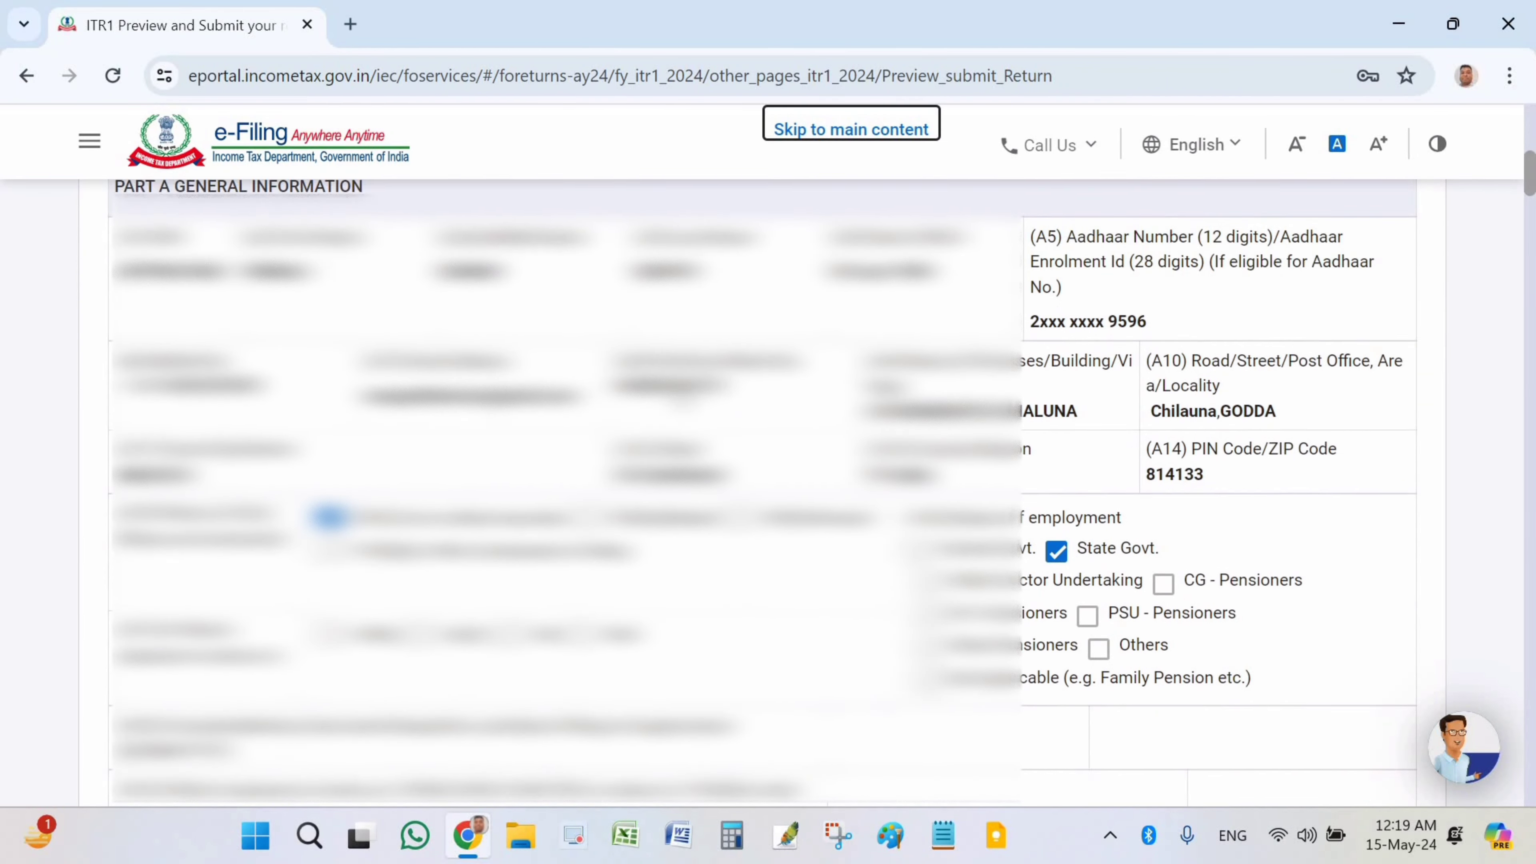
{"action": "scroll", "coordinate": [592, 502], "scroll_direction": "down", "scroll_amount": 1}
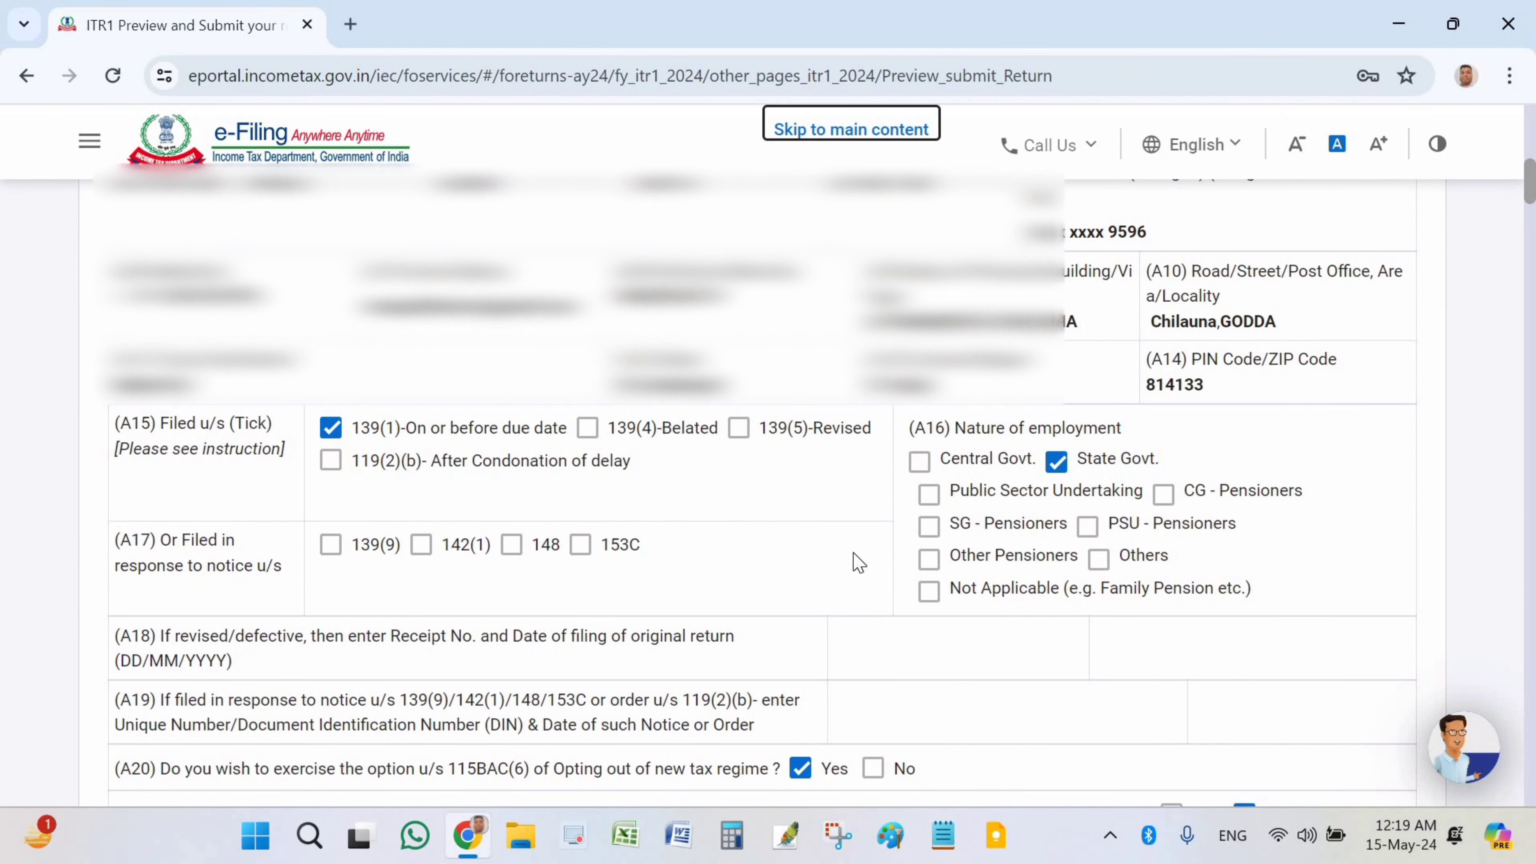
{"action": "scroll", "coordinate": [875, 538], "scroll_direction": "down", "scroll_amount": 15}
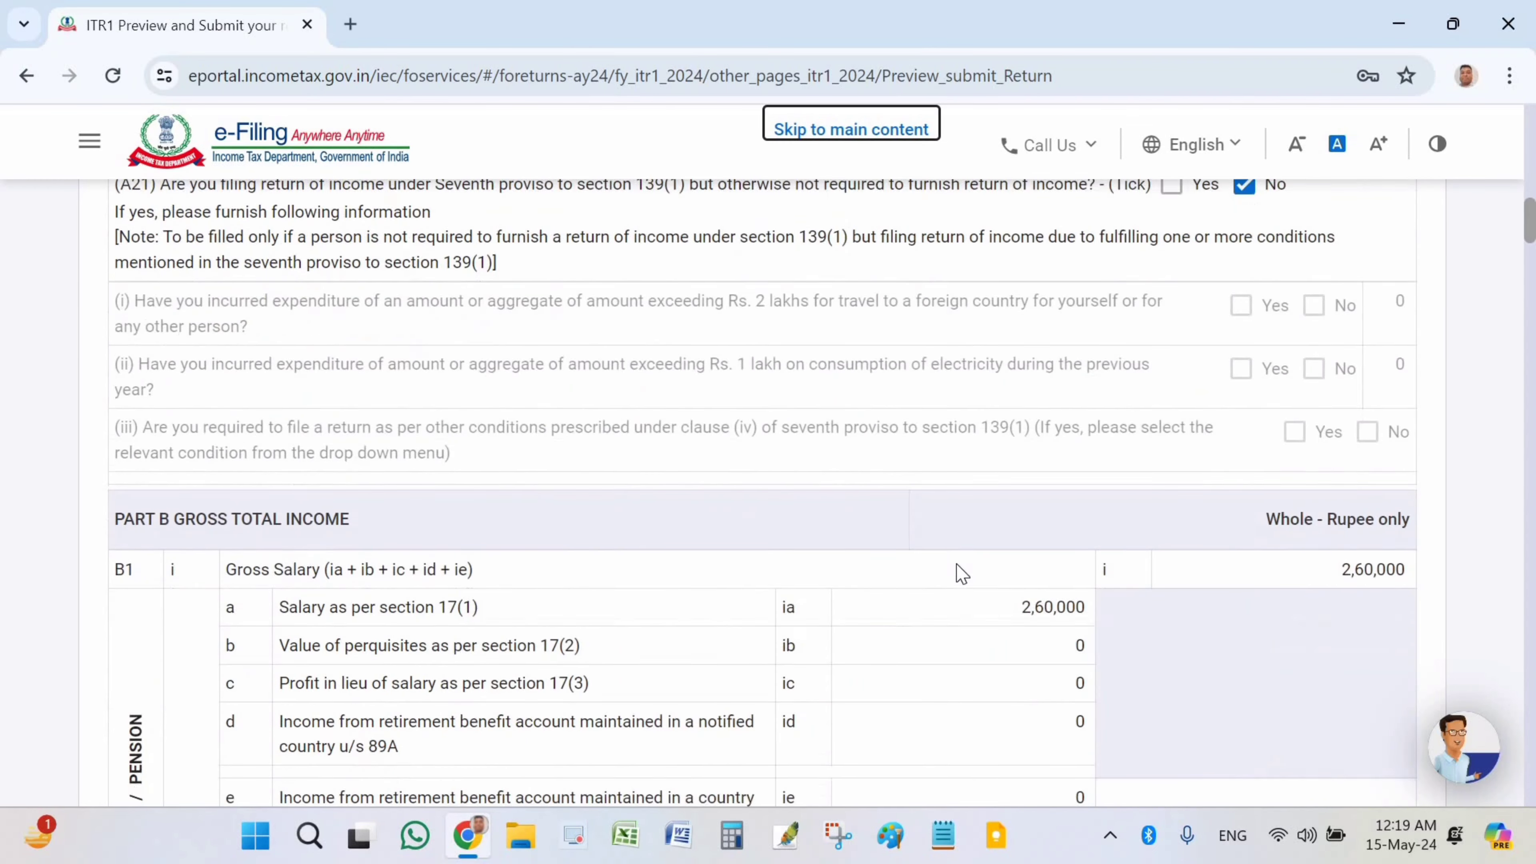
{"action": "scroll", "coordinate": [961, 572], "scroll_direction": "down", "scroll_amount": 4}
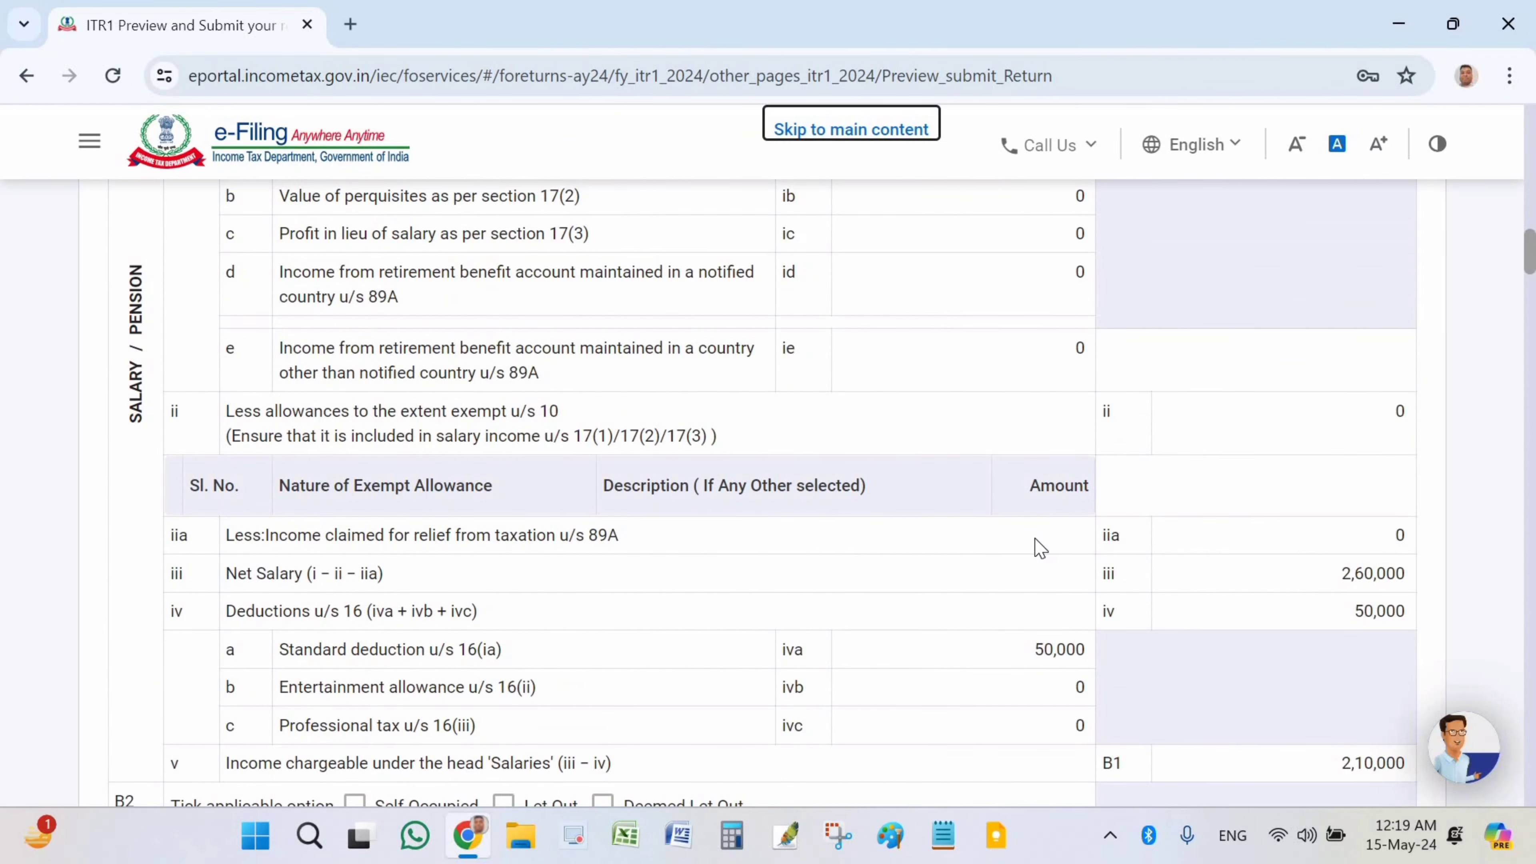
{"action": "scroll", "coordinate": [1028, 559], "scroll_direction": "down", "scroll_amount": 20}
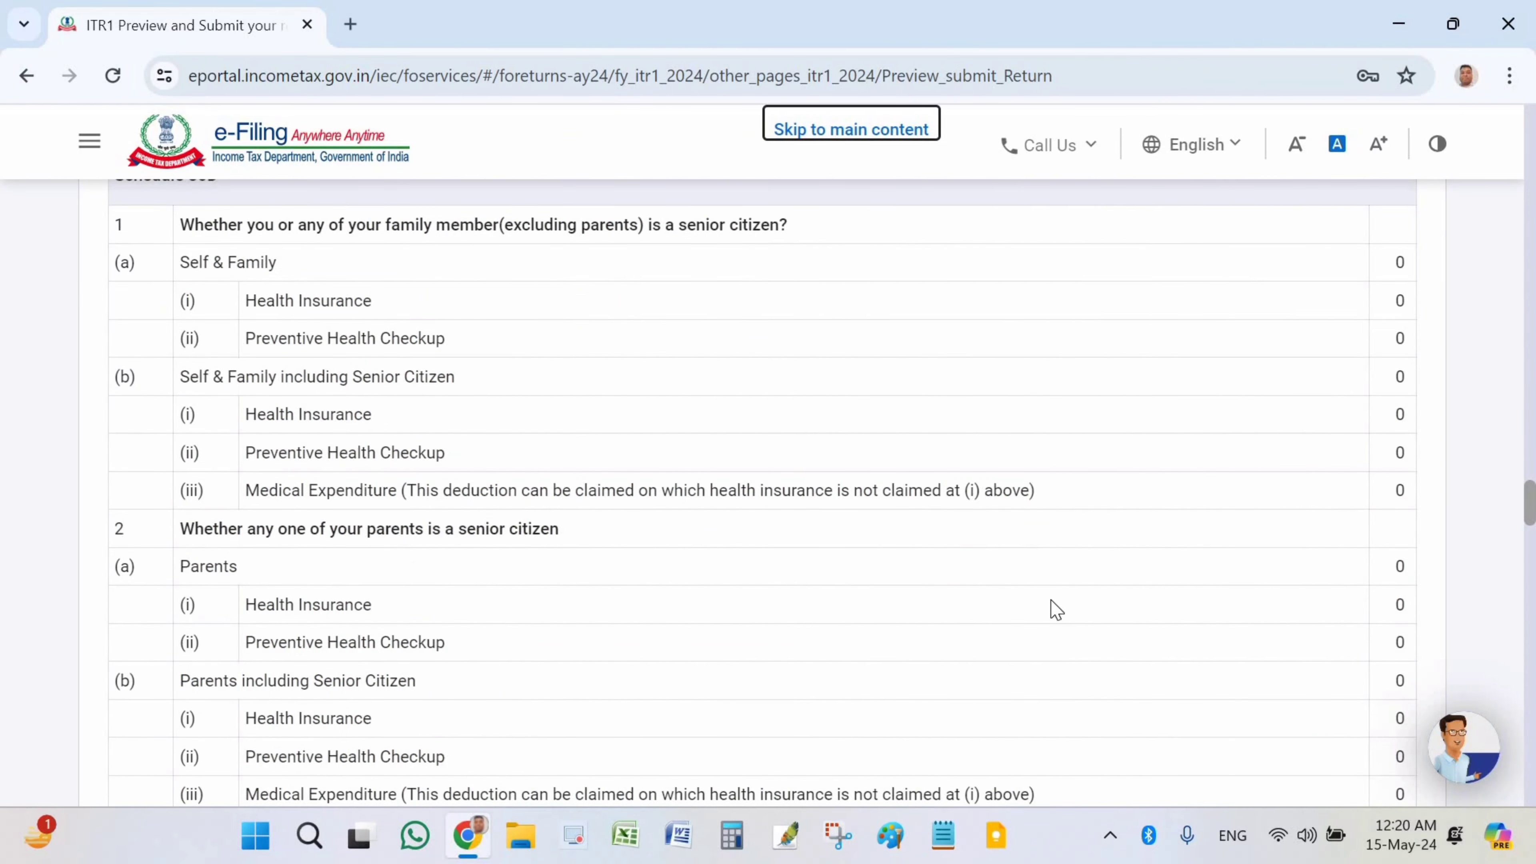
{"action": "scroll", "coordinate": [1055, 608], "scroll_direction": "down", "scroll_amount": 20}
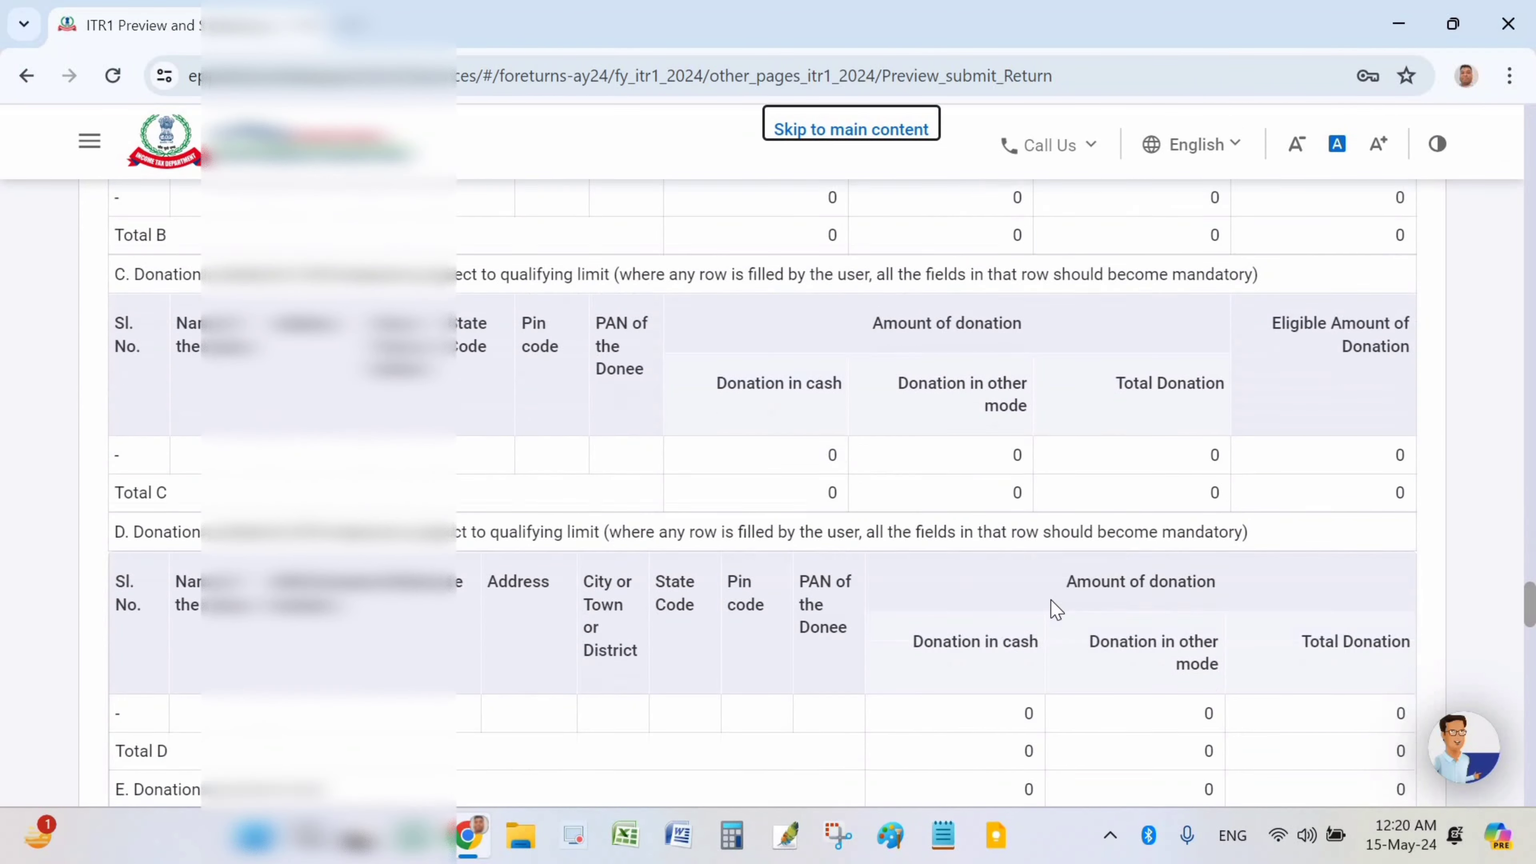
{"action": "scroll", "coordinate": [1055, 607], "scroll_direction": "down", "scroll_amount": 20}
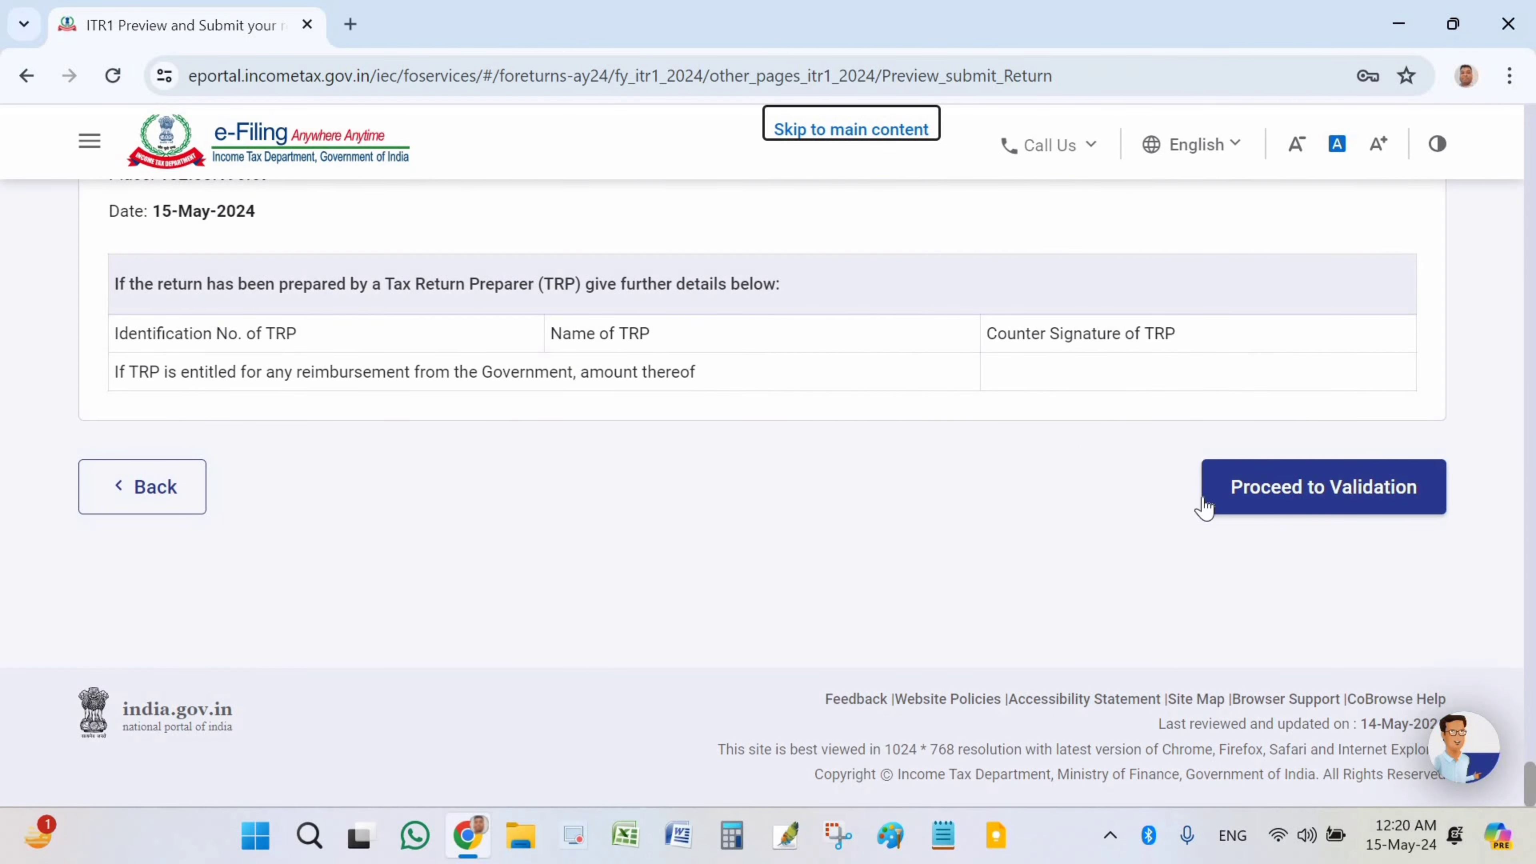
Validate the previewed ITR-1 return and proceed to its verification.
{"action": "left_click", "coordinate": [1323, 491]}
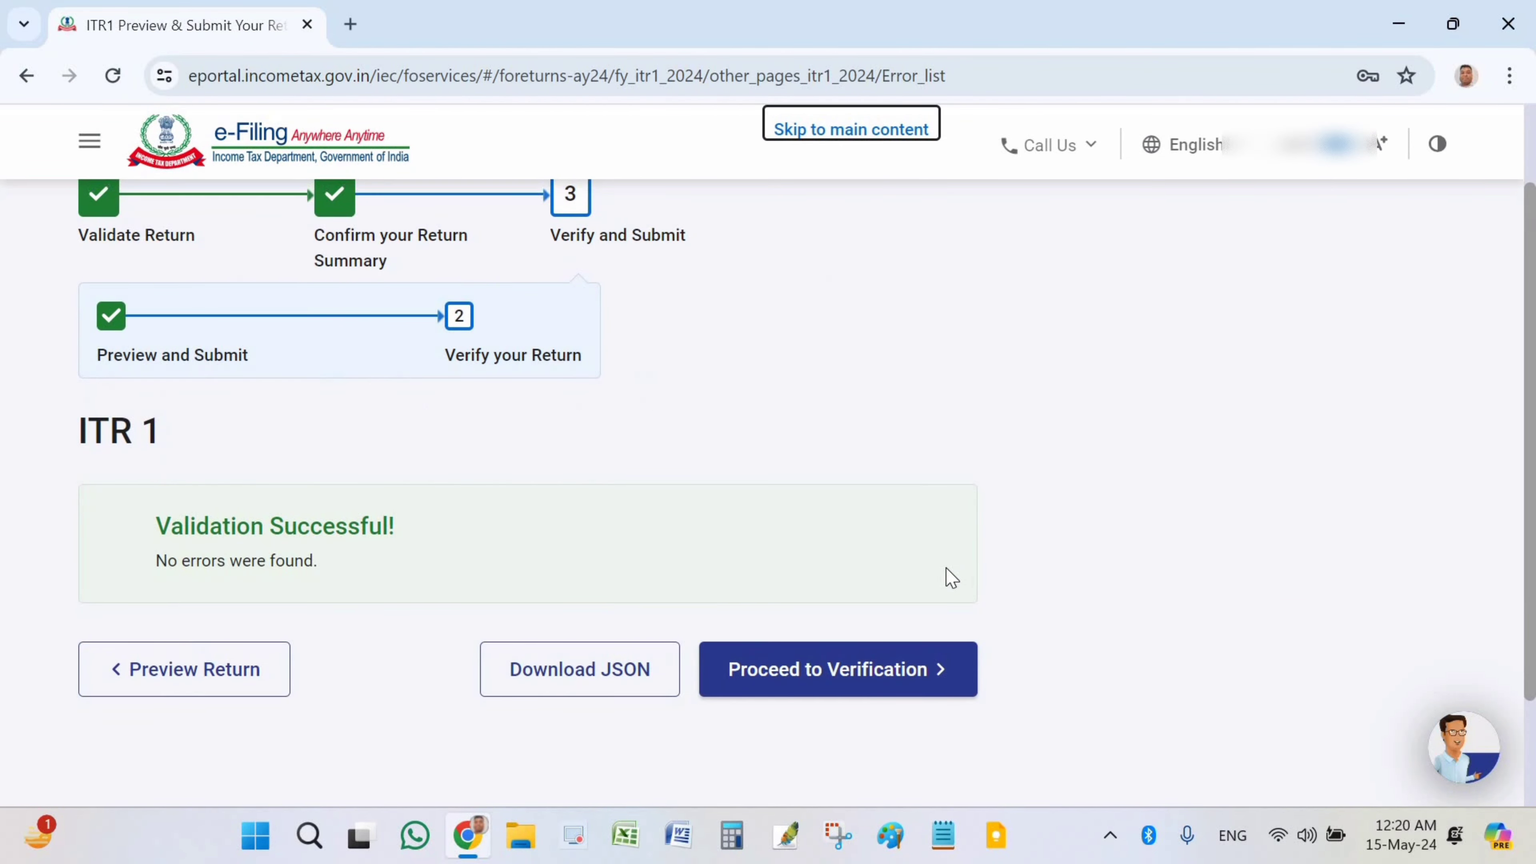
{"action": "scroll", "coordinate": [1117, 529], "scroll_direction": "down", "scroll_amount": 2}
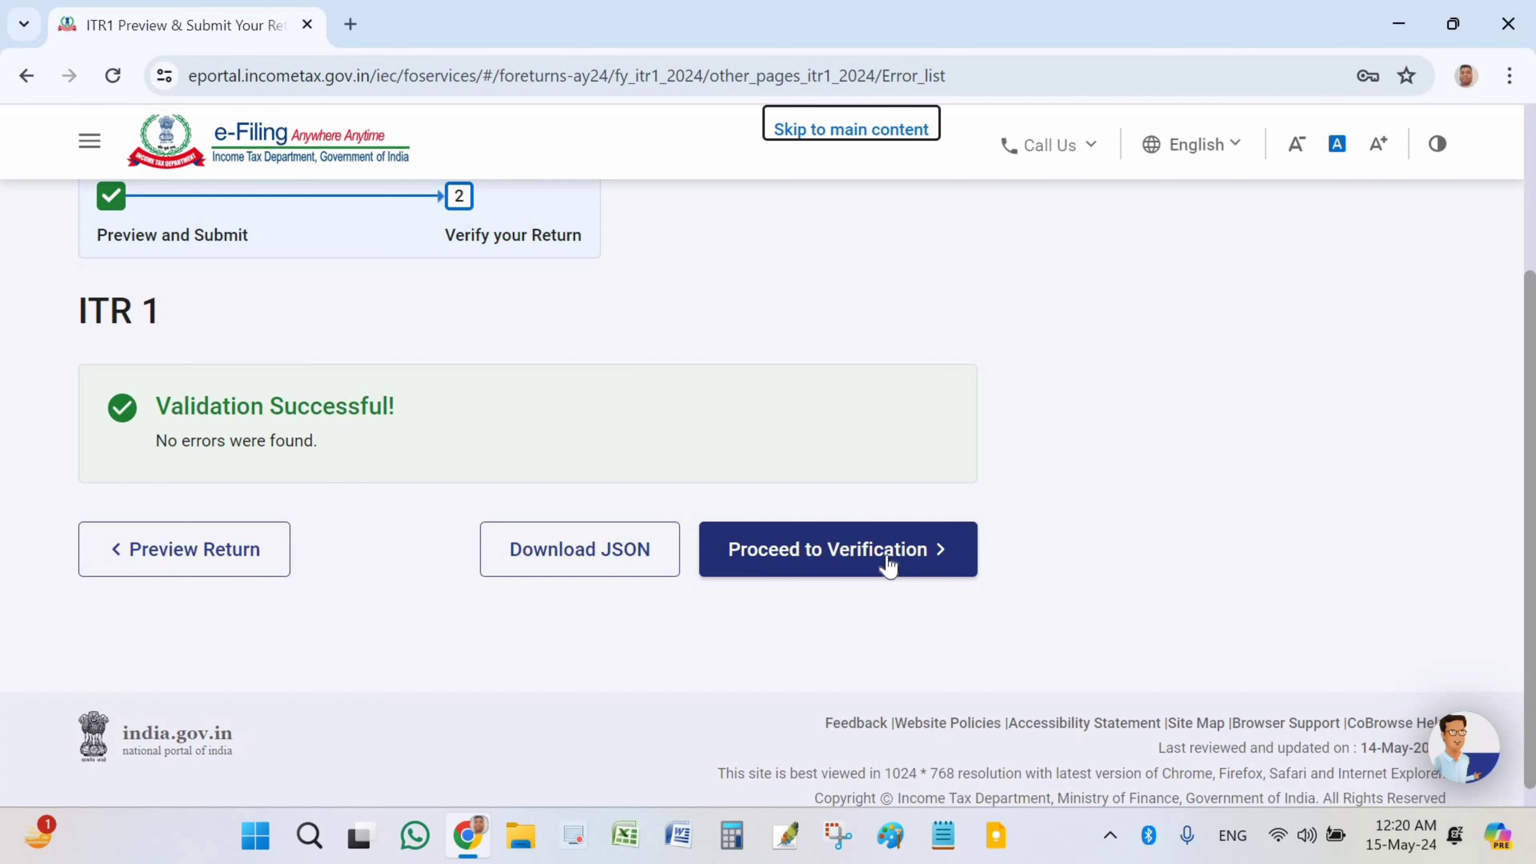
{"action": "left_click", "coordinate": [752, 557]}
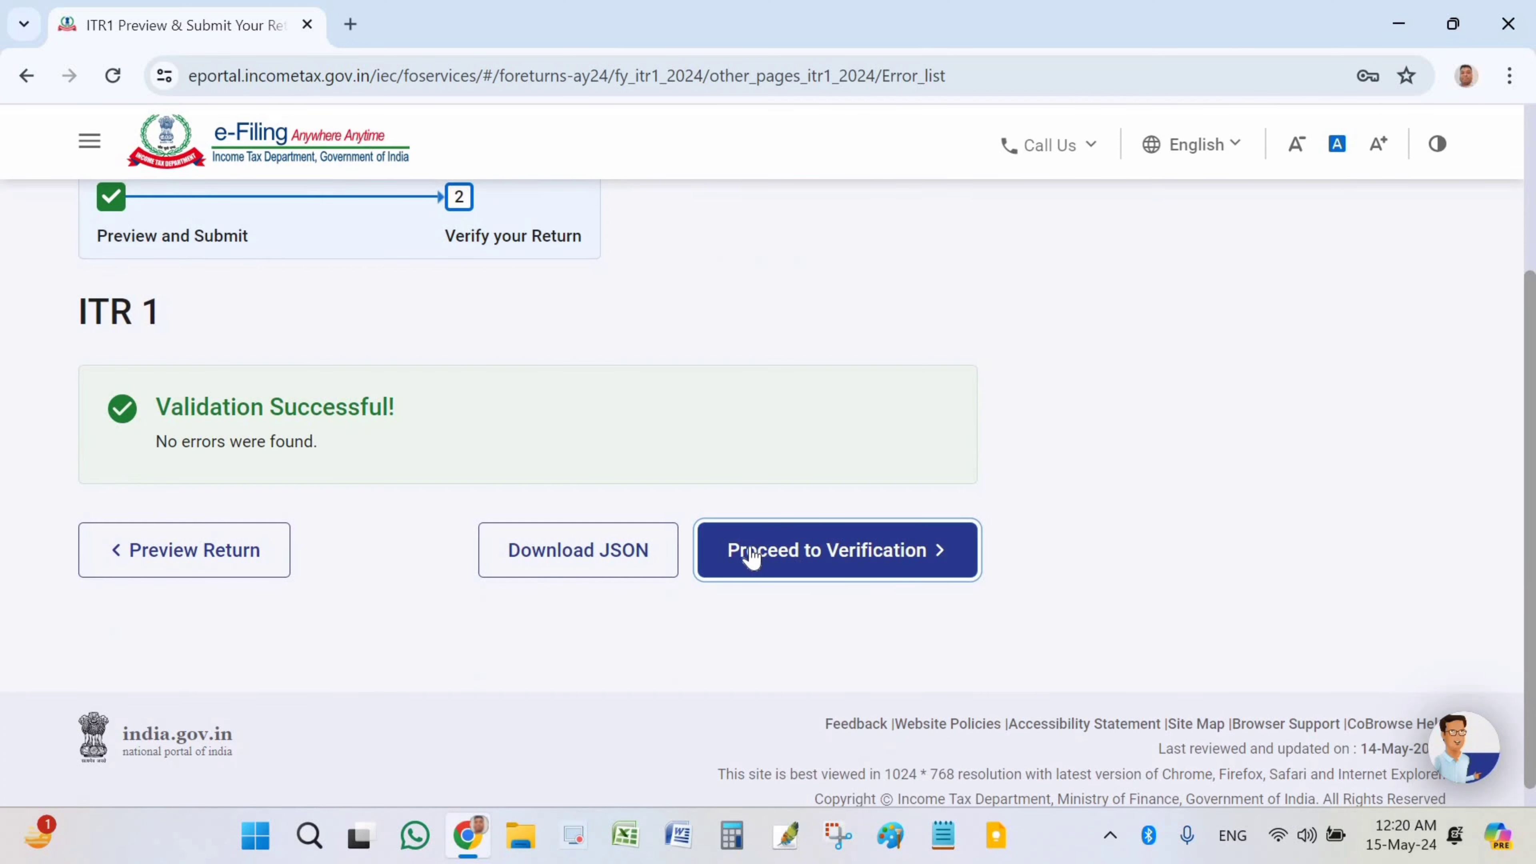
{"action": "left_click", "coordinate": [868, 569]}
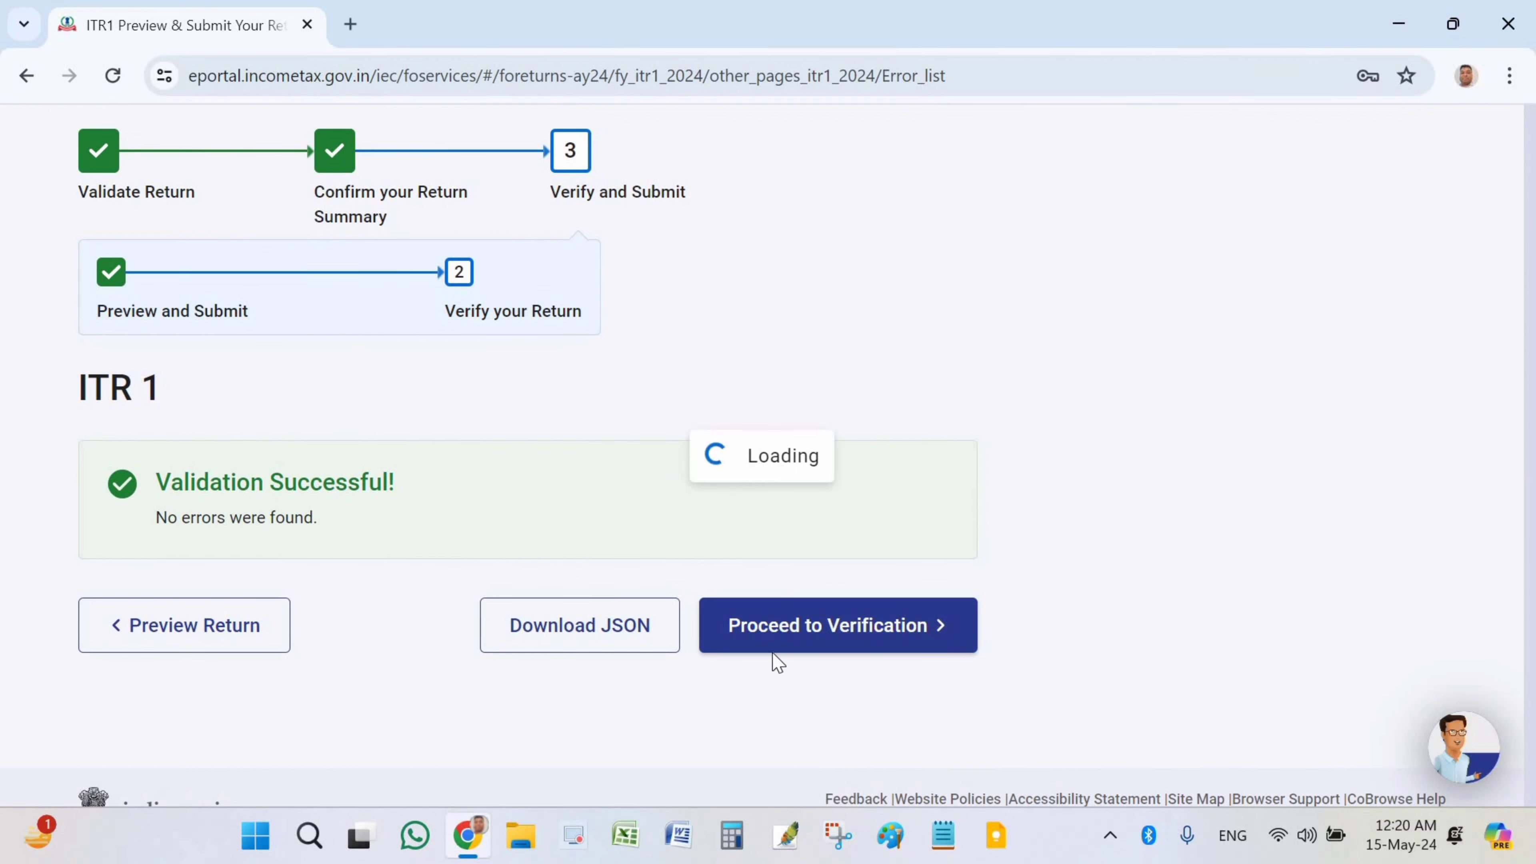
{"action": "scroll", "coordinate": [798, 634], "scroll_direction": "down", "scroll_amount": 5}
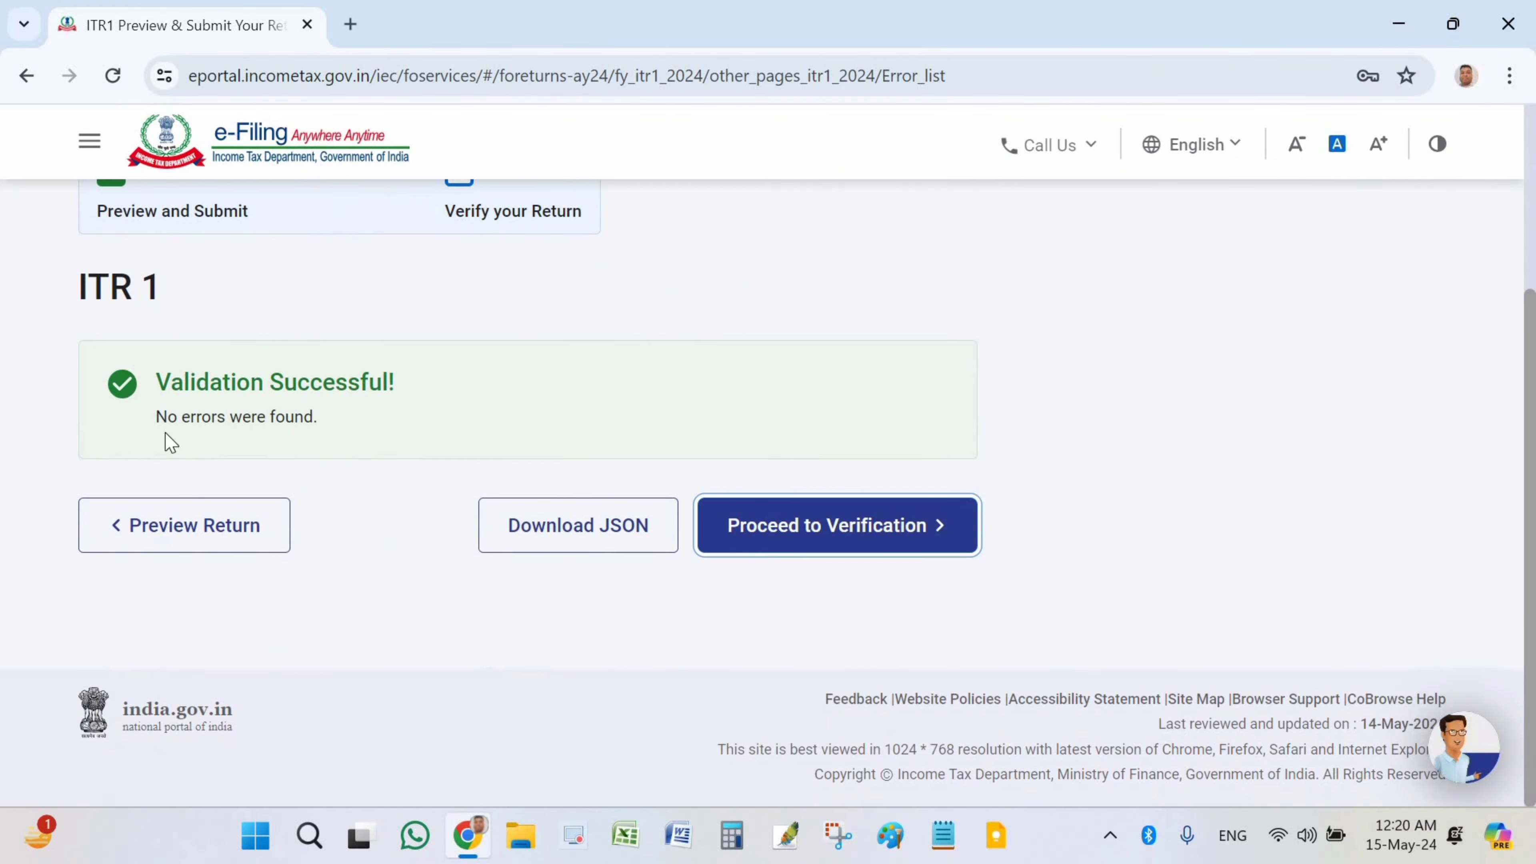
{"action": "left_click", "coordinate": [786, 520]}
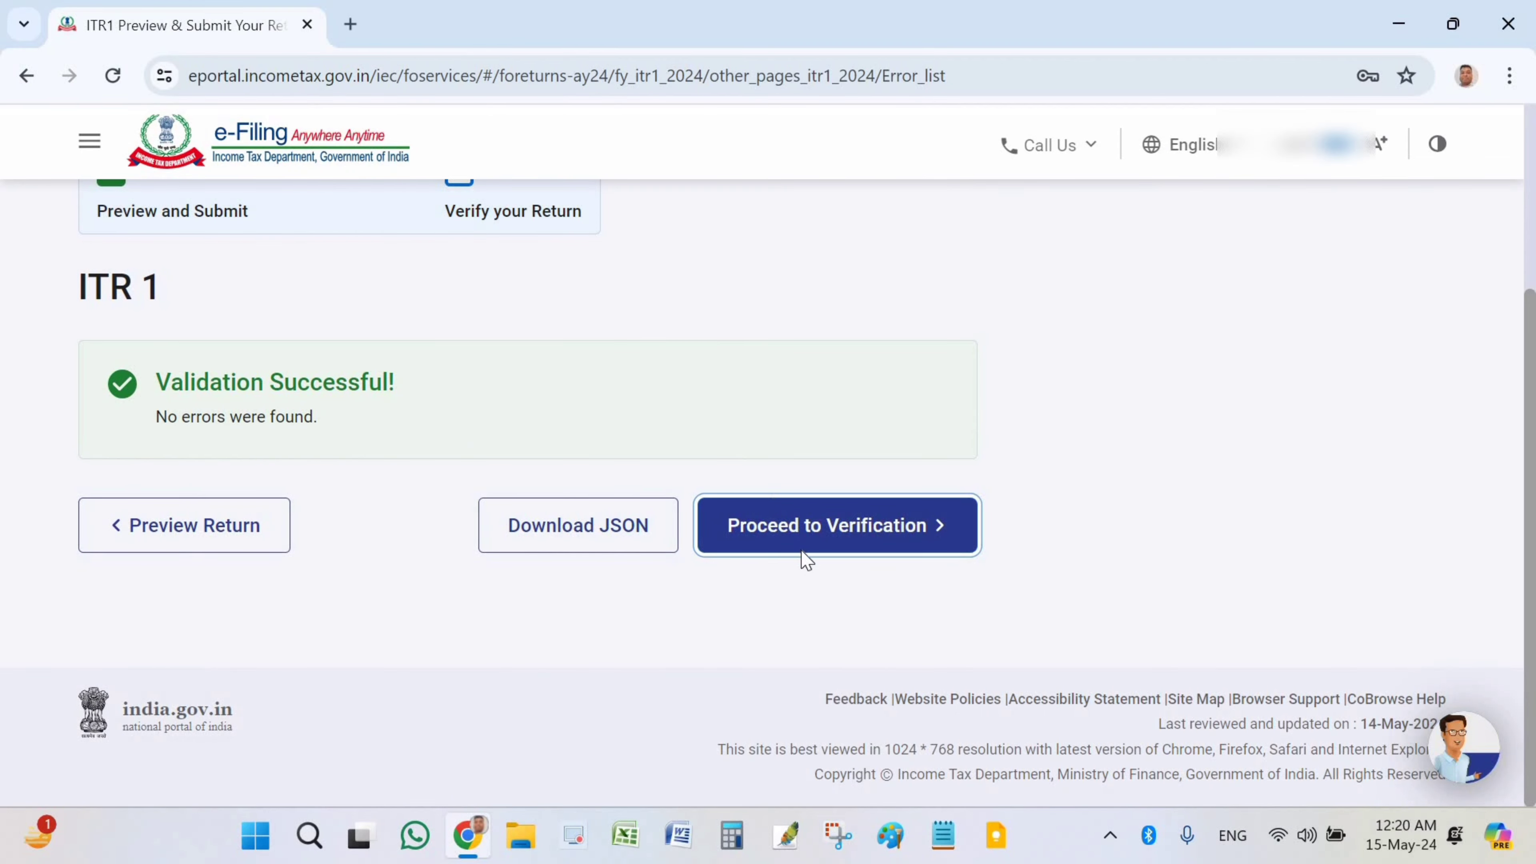
Back out of the Verify via ITR-V option, choose e-Verify Now instead, and continue to the e-verification methods.
{"action": "scroll", "coordinate": [825, 565], "scroll_direction": "down", "scroll_amount": 5}
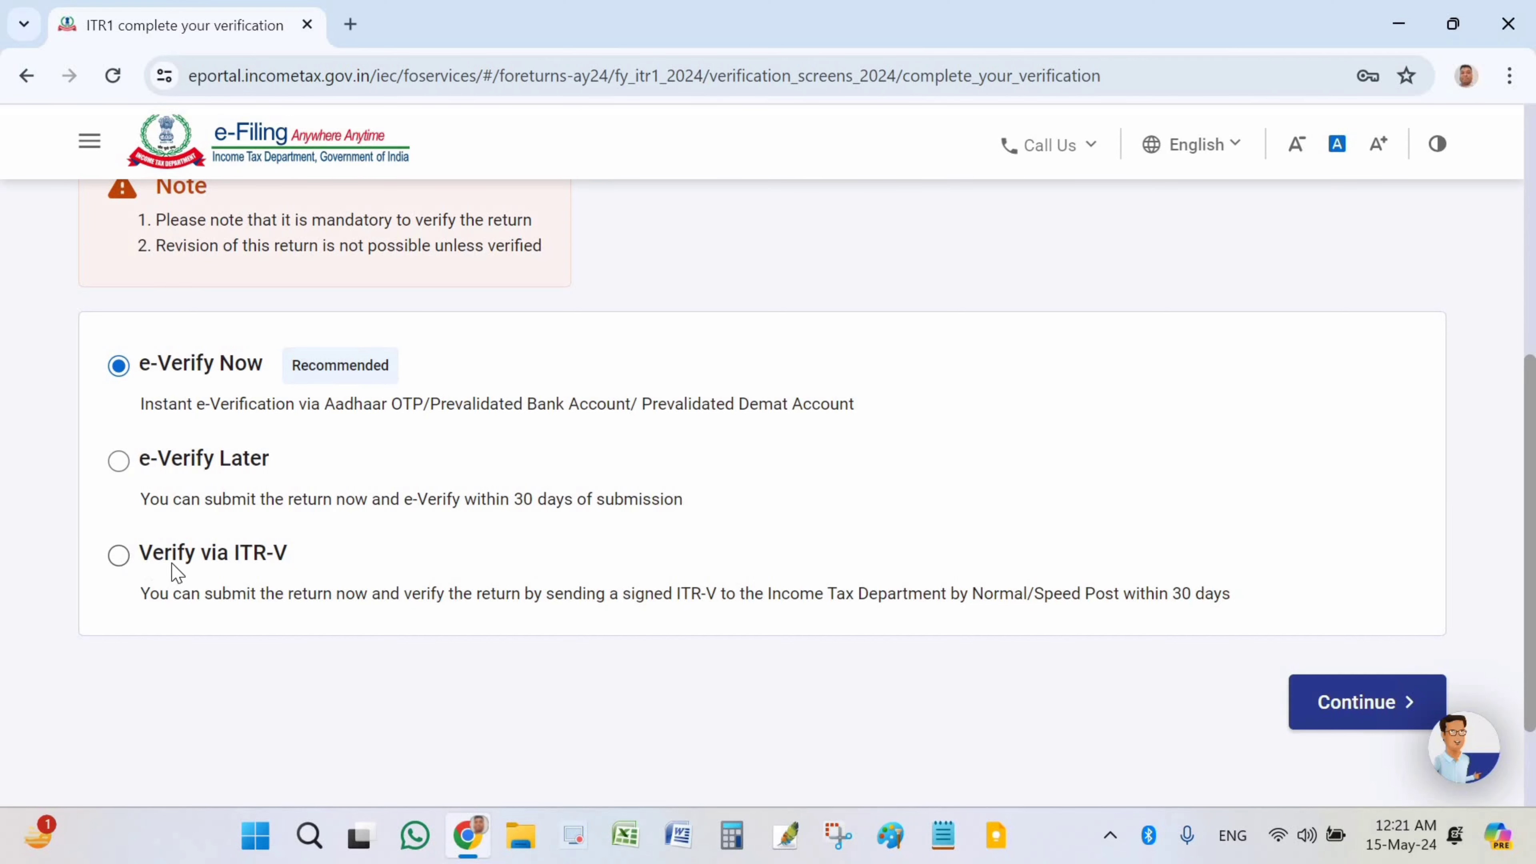
{"action": "left_click", "coordinate": [227, 566]}
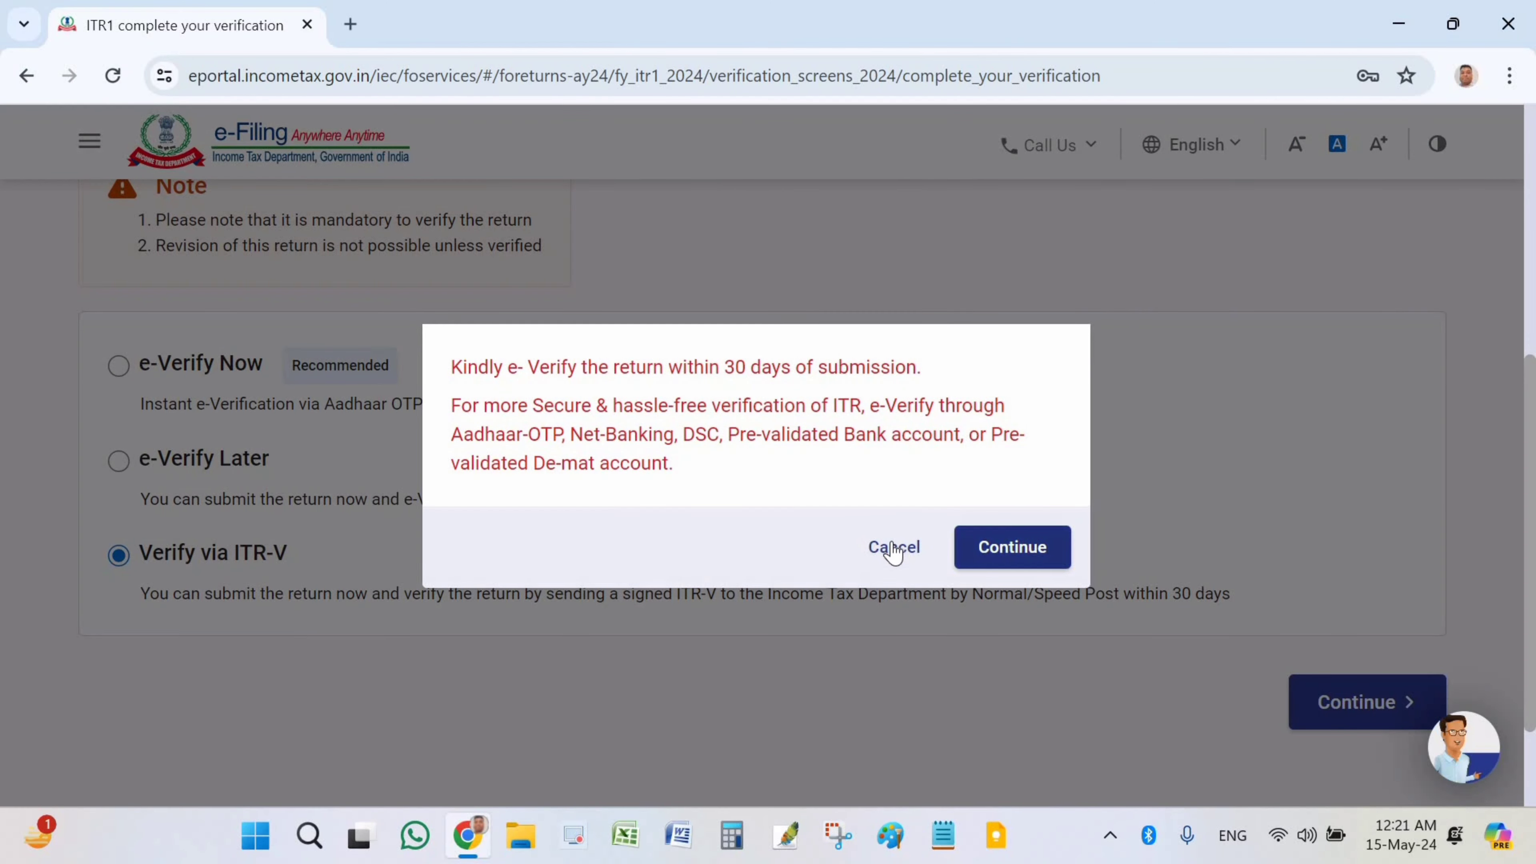
{"action": "left_click", "coordinate": [893, 548]}
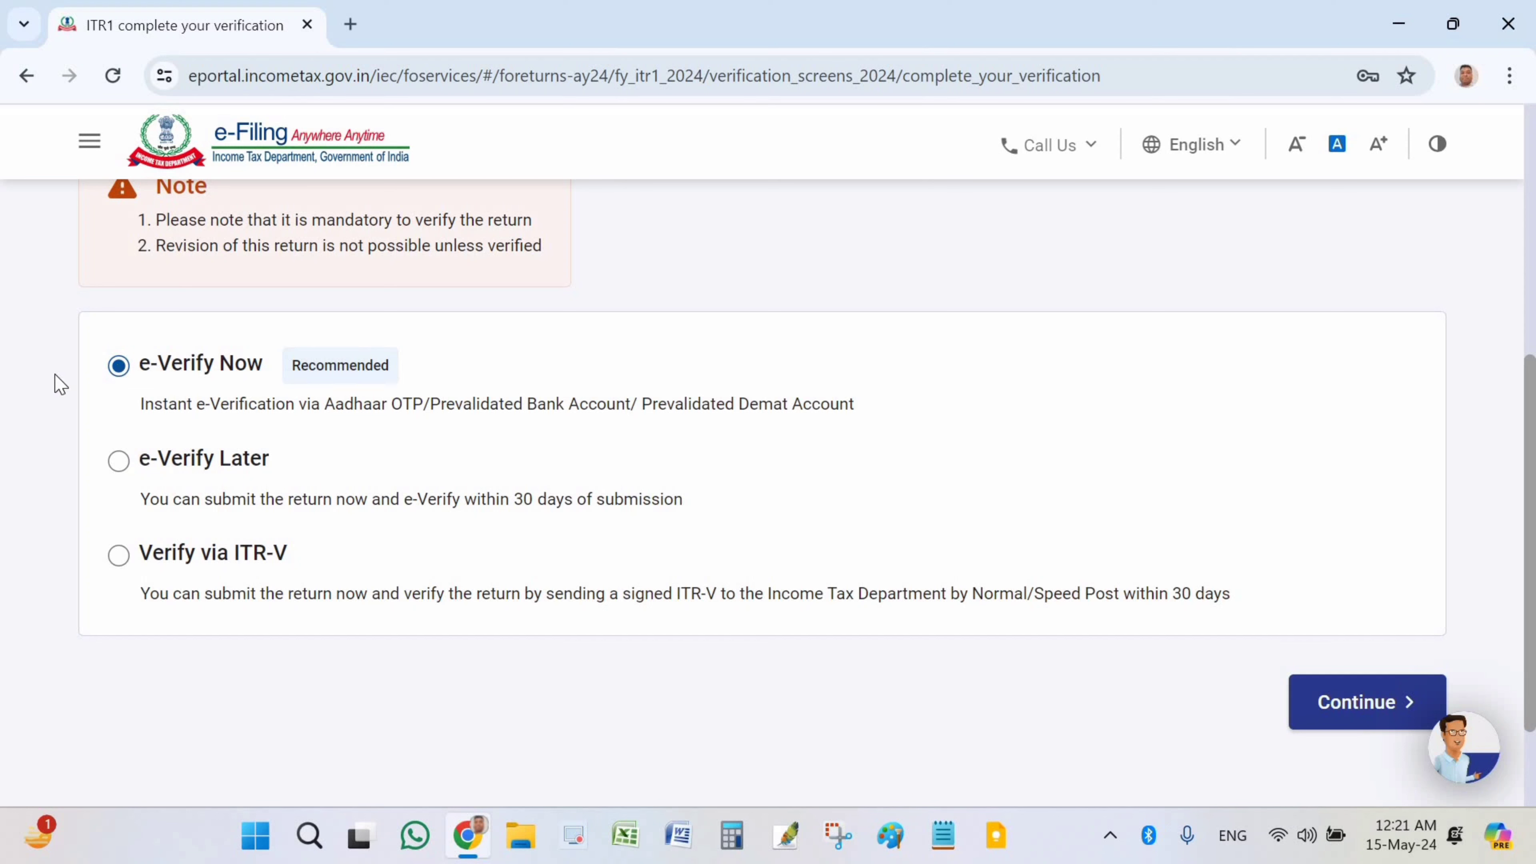
{"action": "left_click", "coordinate": [1363, 705]}
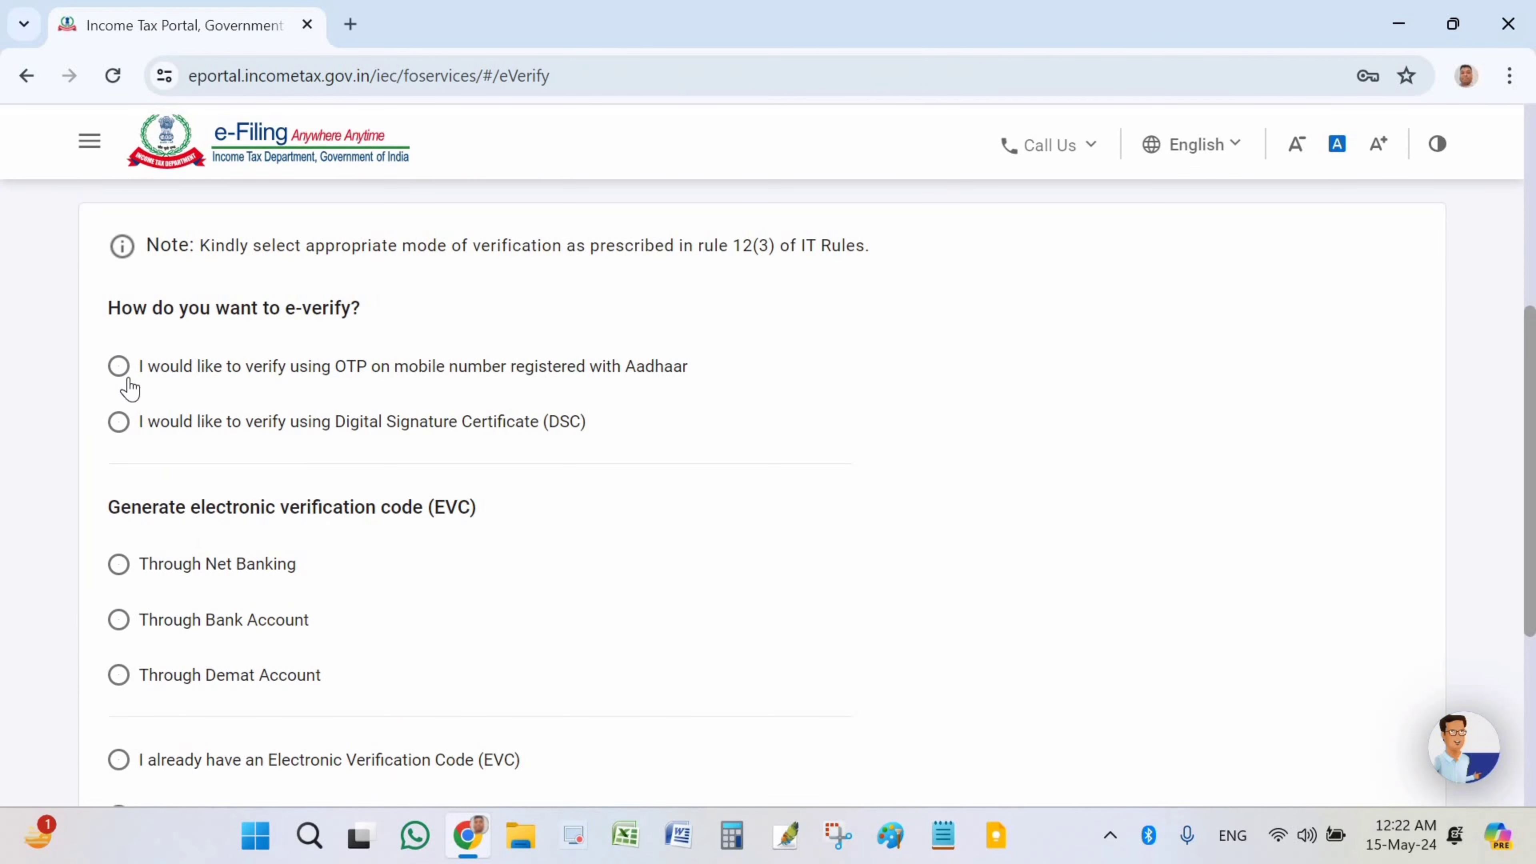
Choose verification by OTP on the Aadhaar-registered mobile number, agree to validate the Aadhaar details, and generate the Aadhaar OTP.
{"action": "left_click", "coordinate": [110, 366]}
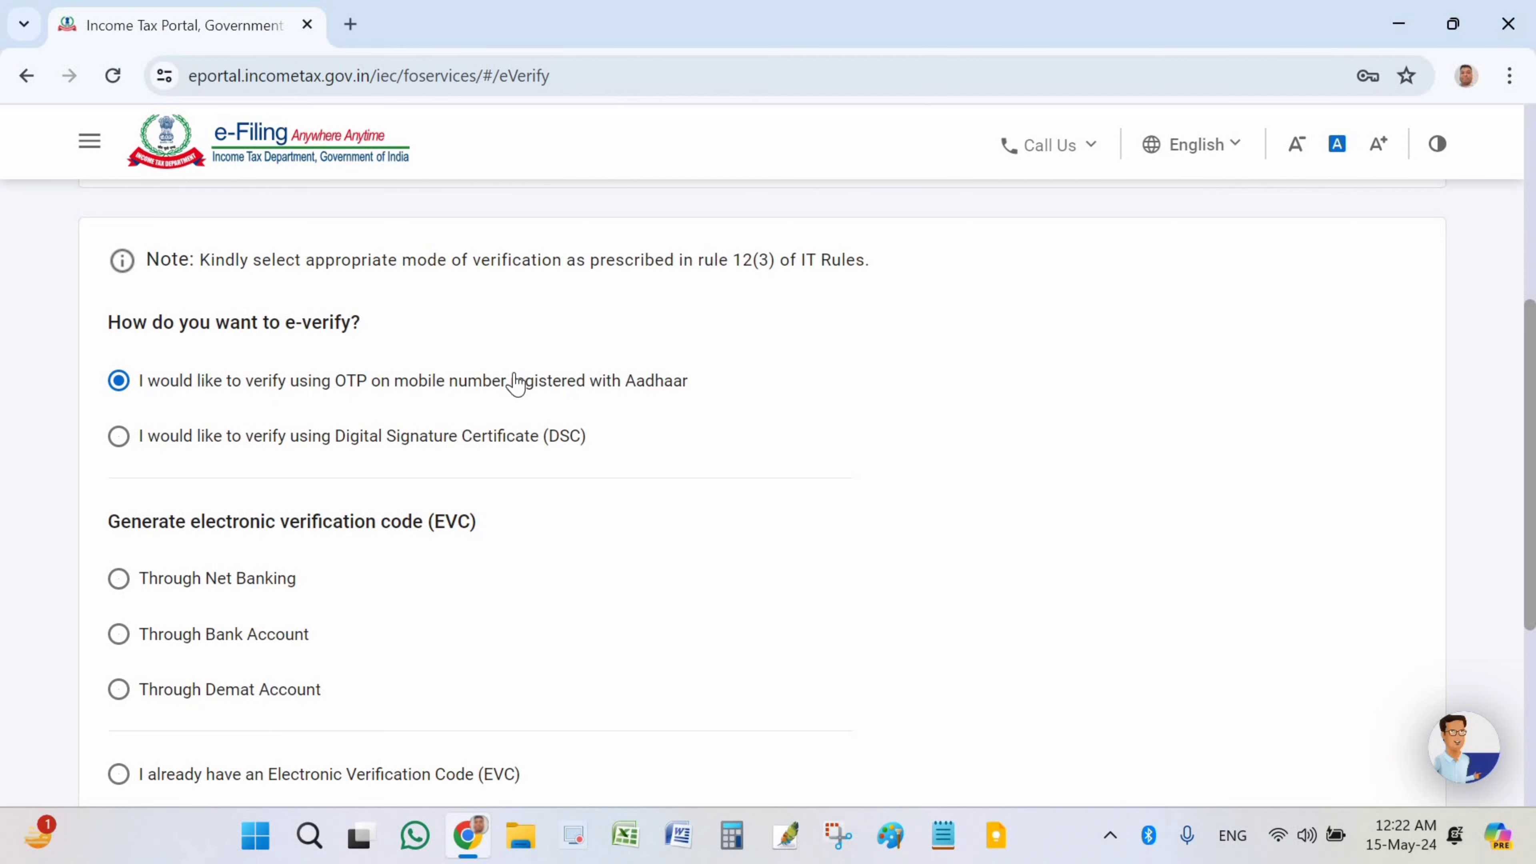
{"action": "scroll", "coordinate": [1212, 505], "scroll_direction": "down", "scroll_amount": 2}
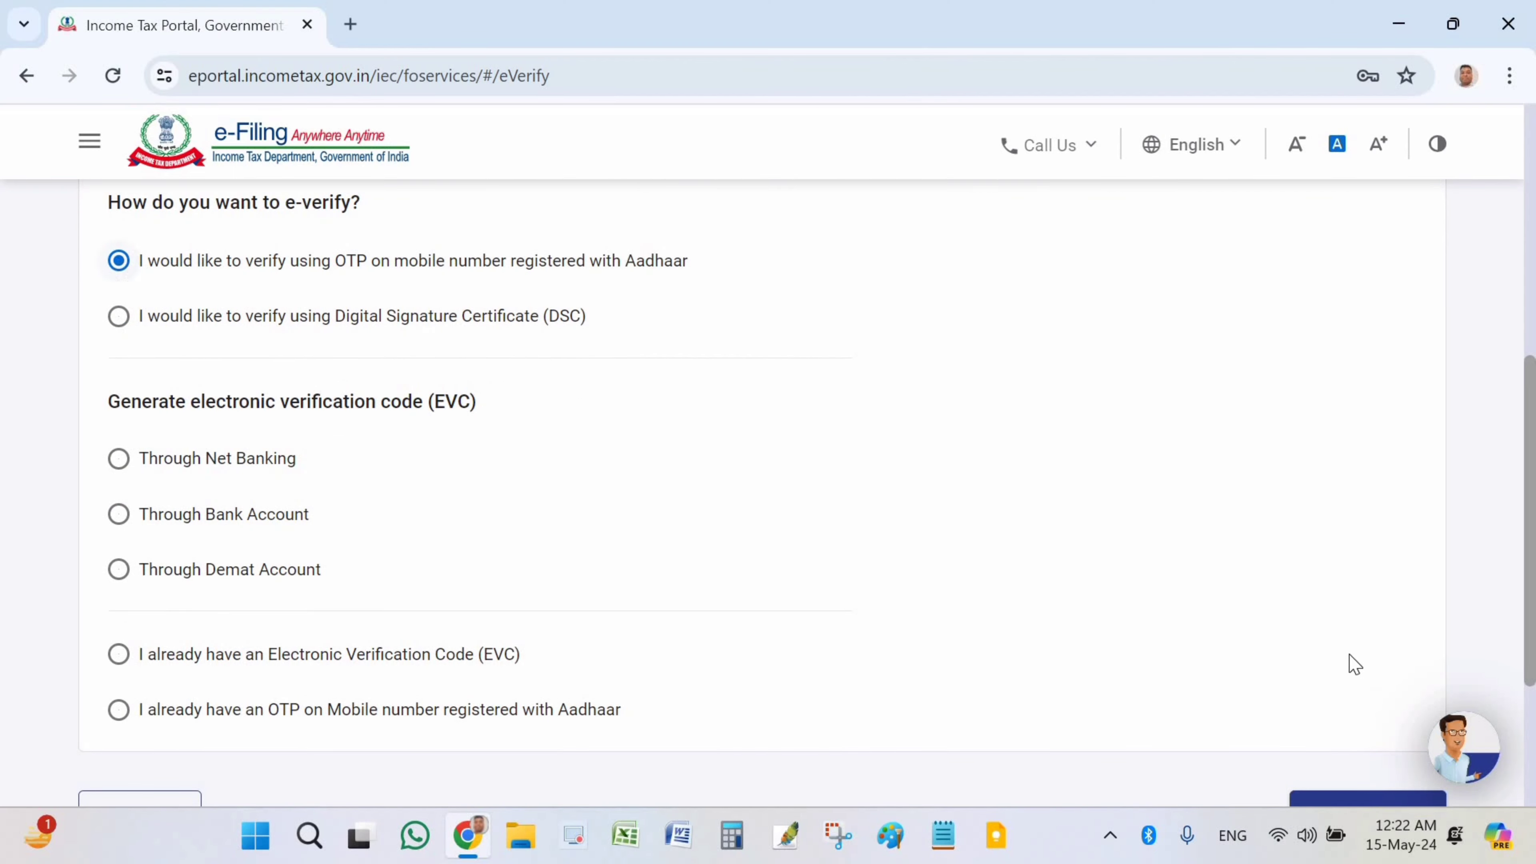
{"action": "scroll", "coordinate": [1358, 573], "scroll_direction": "down", "scroll_amount": 4}
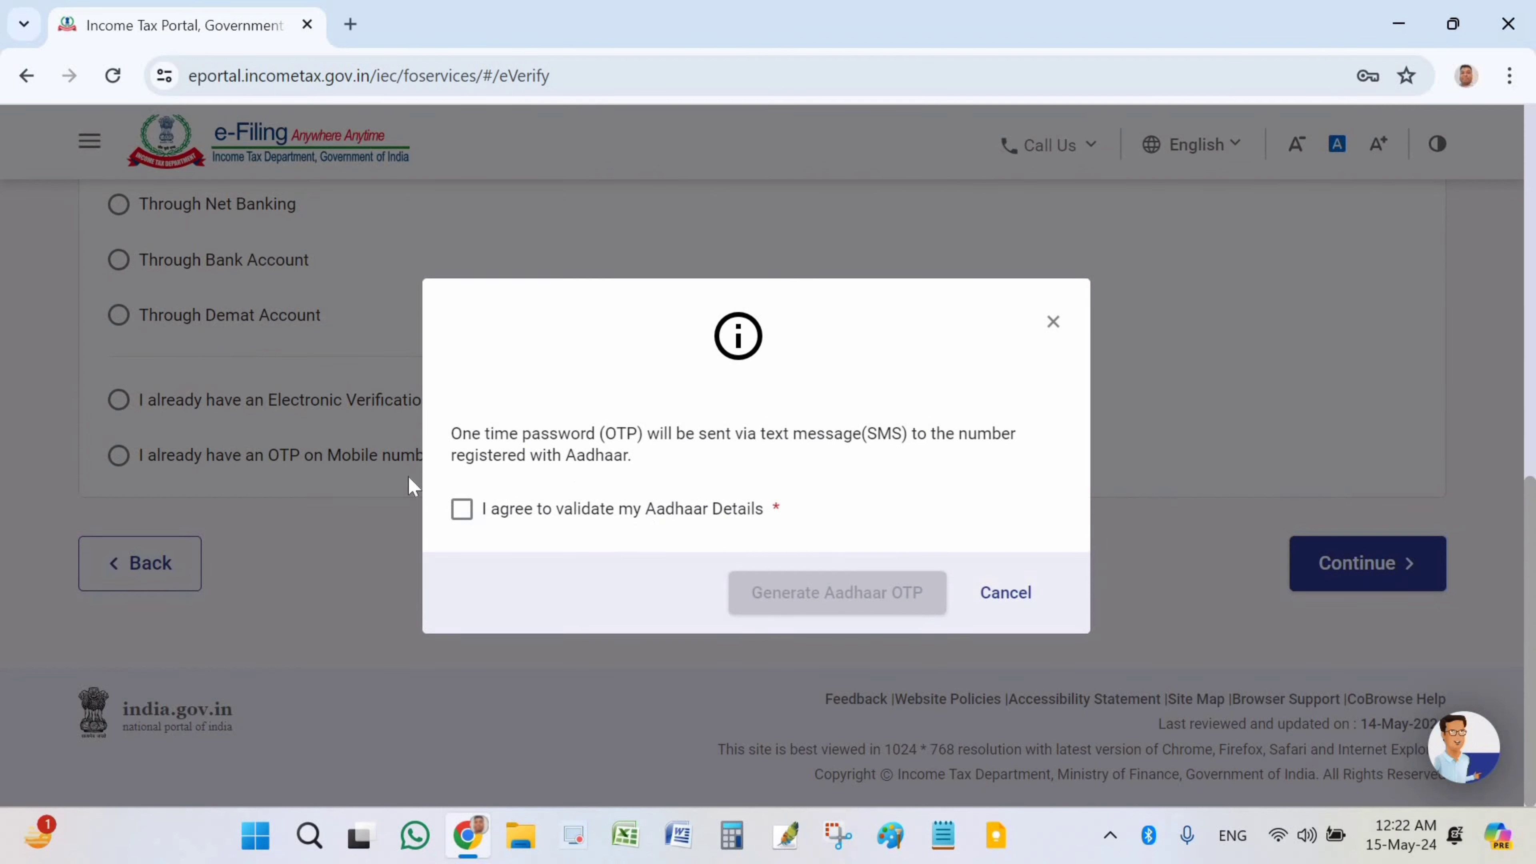
{"action": "left_click", "coordinate": [568, 526]}
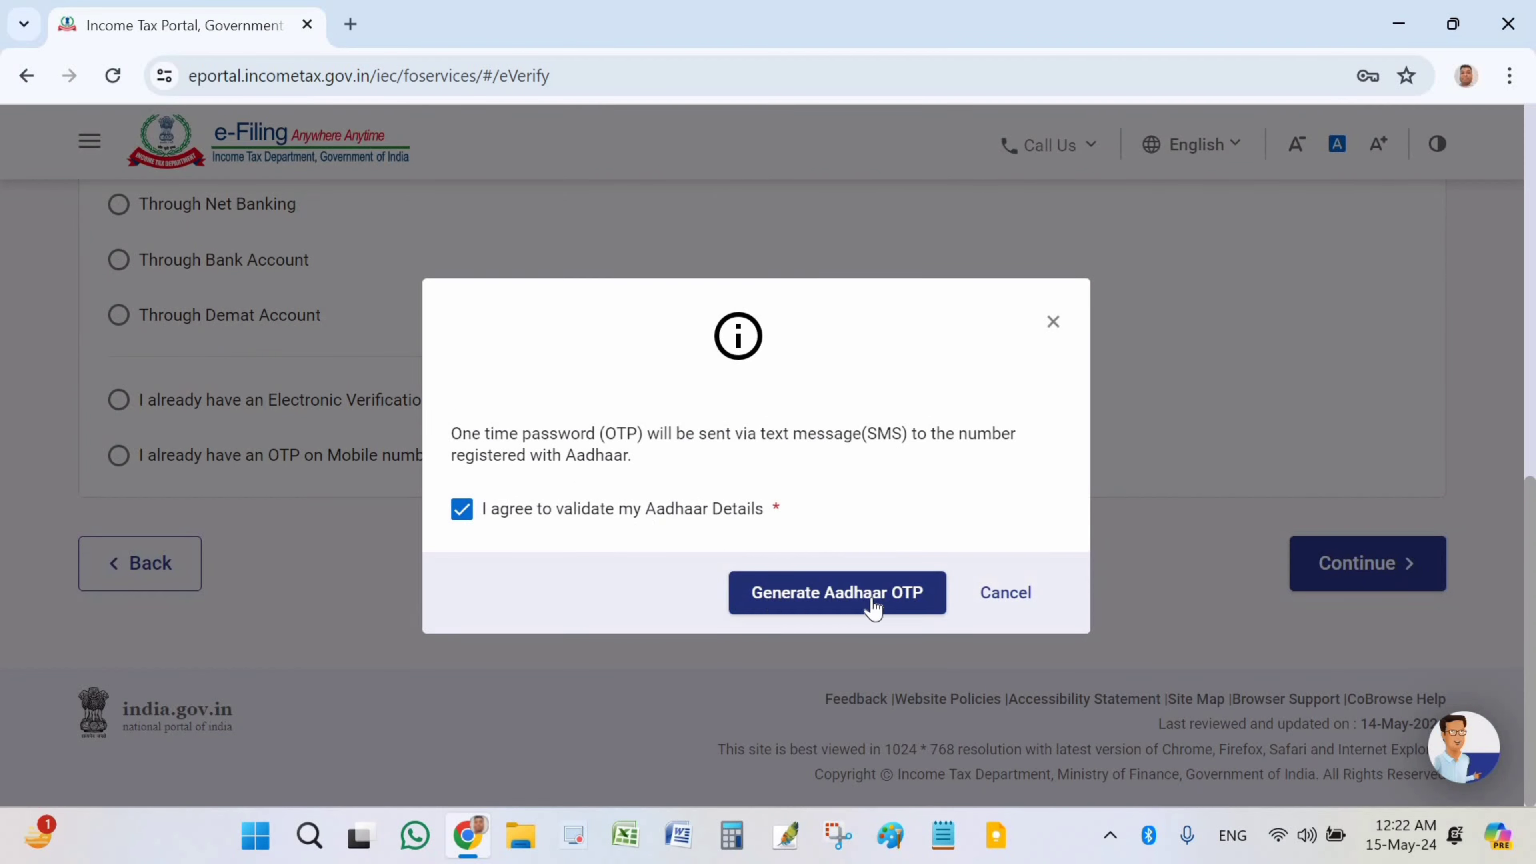
{"action": "left_click", "coordinate": [859, 611]}
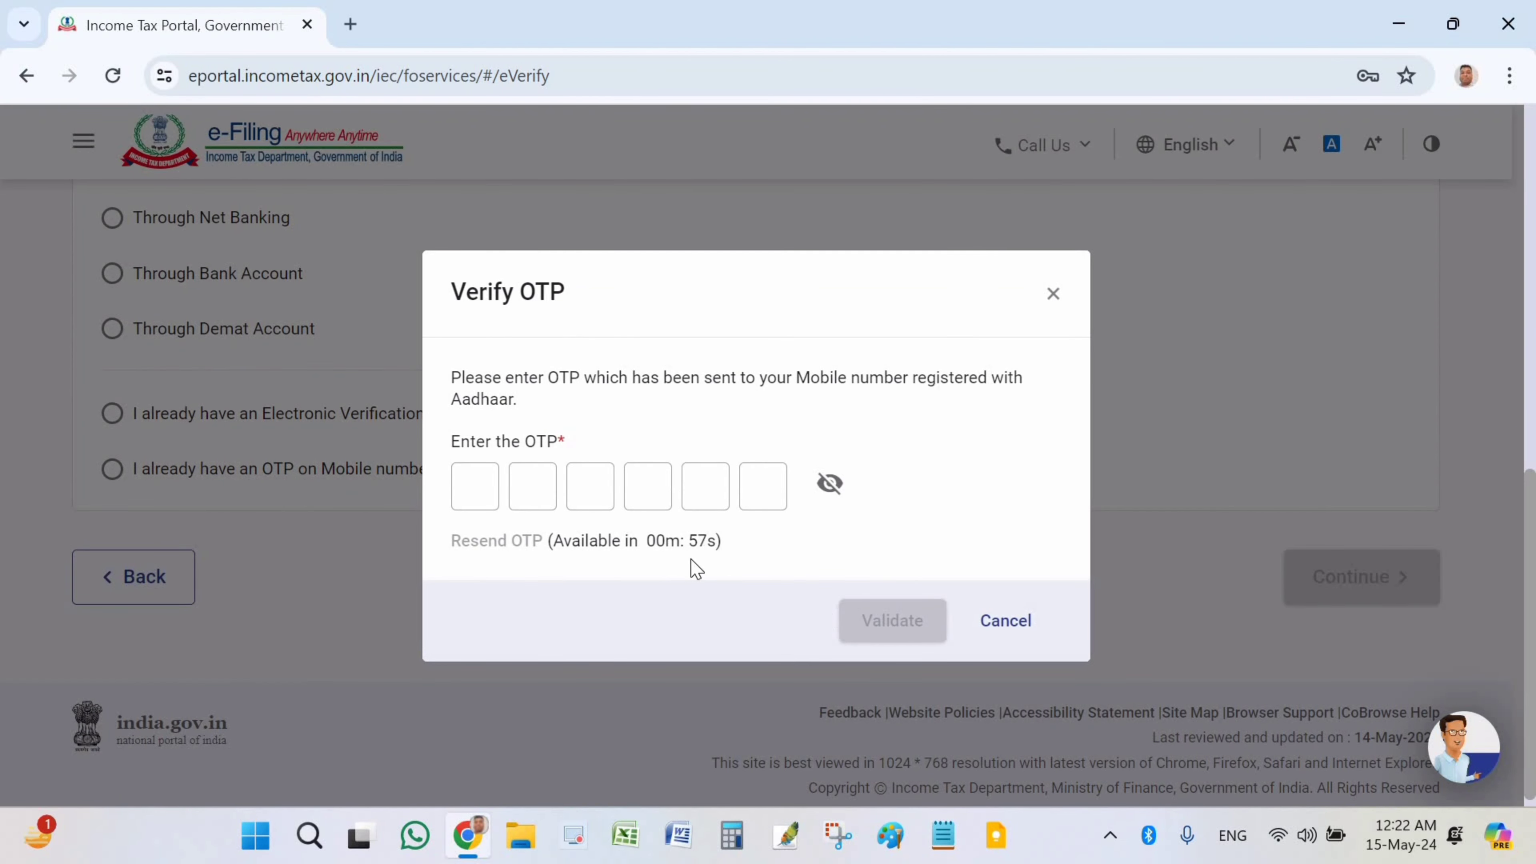
Enter and validate the Aadhaar OTP, and confirm the submission of the return.
{"action": "left_click", "coordinate": [477, 490]}
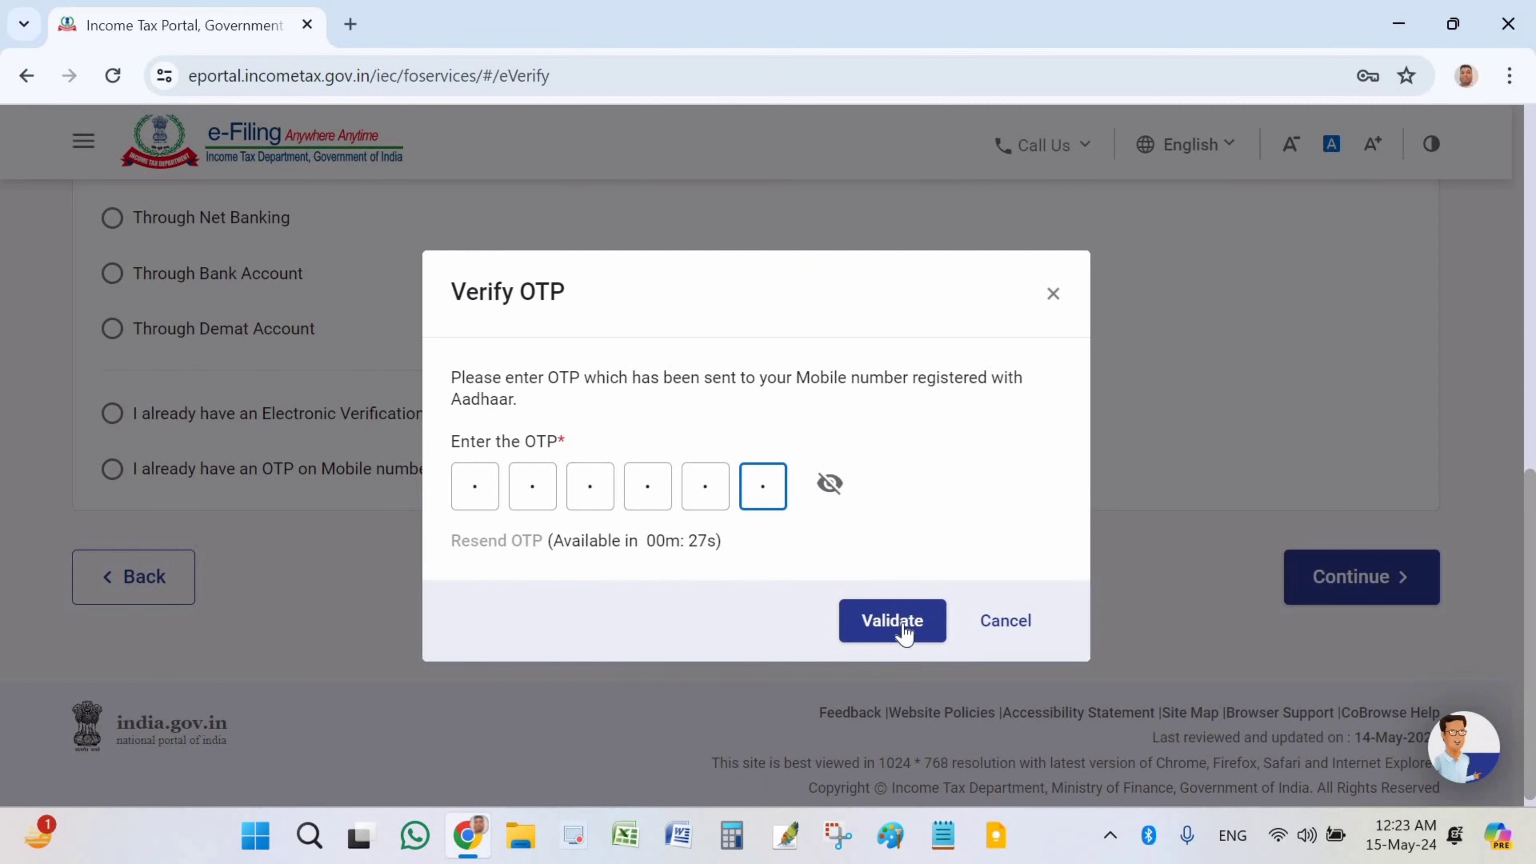
{"action": "left_click", "coordinate": [901, 627]}
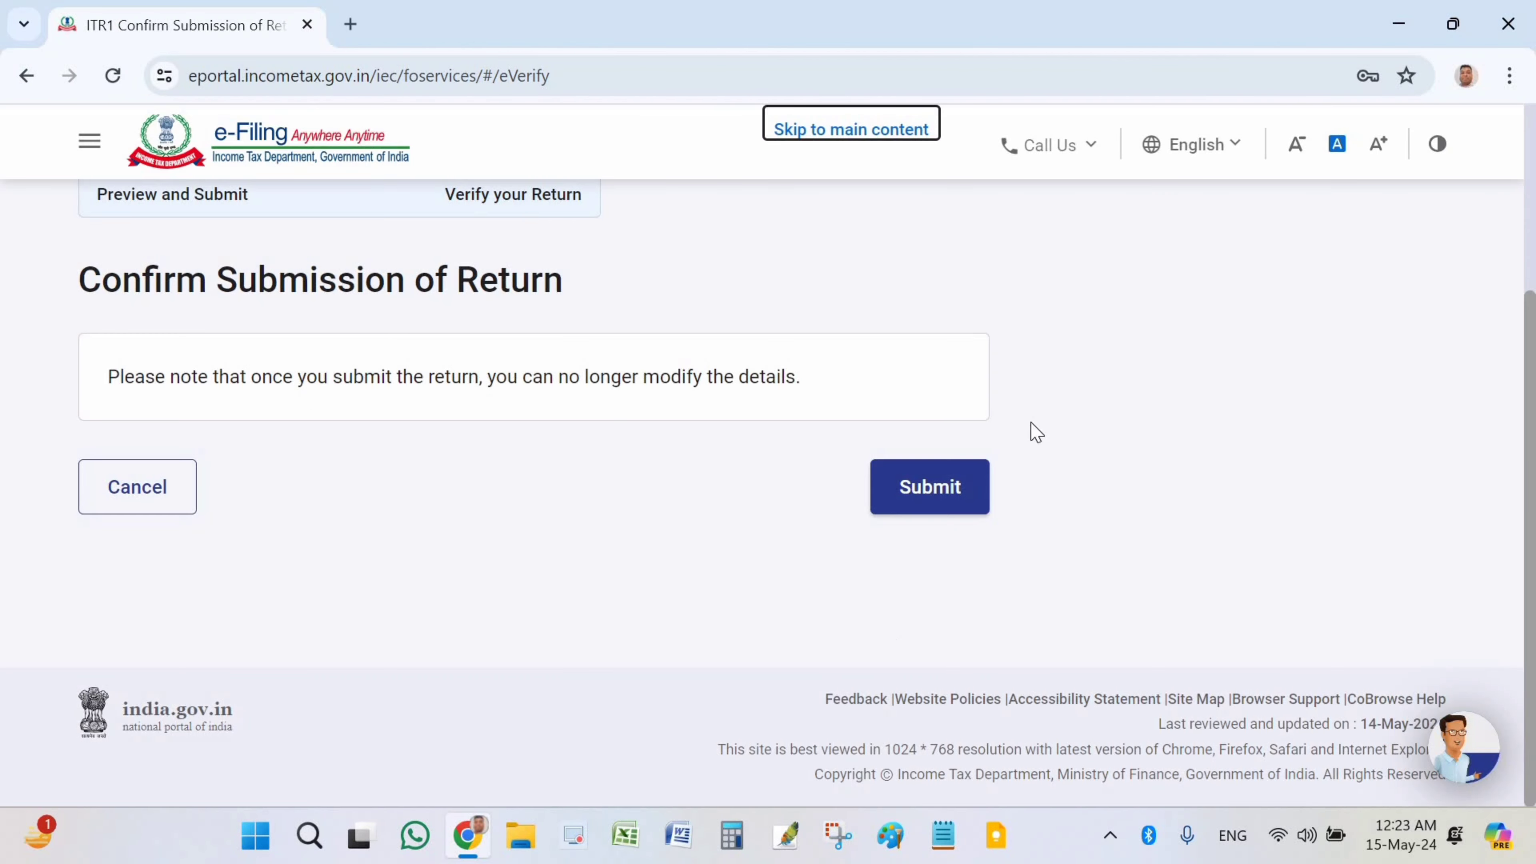
{"action": "left_click", "coordinate": [948, 499]}
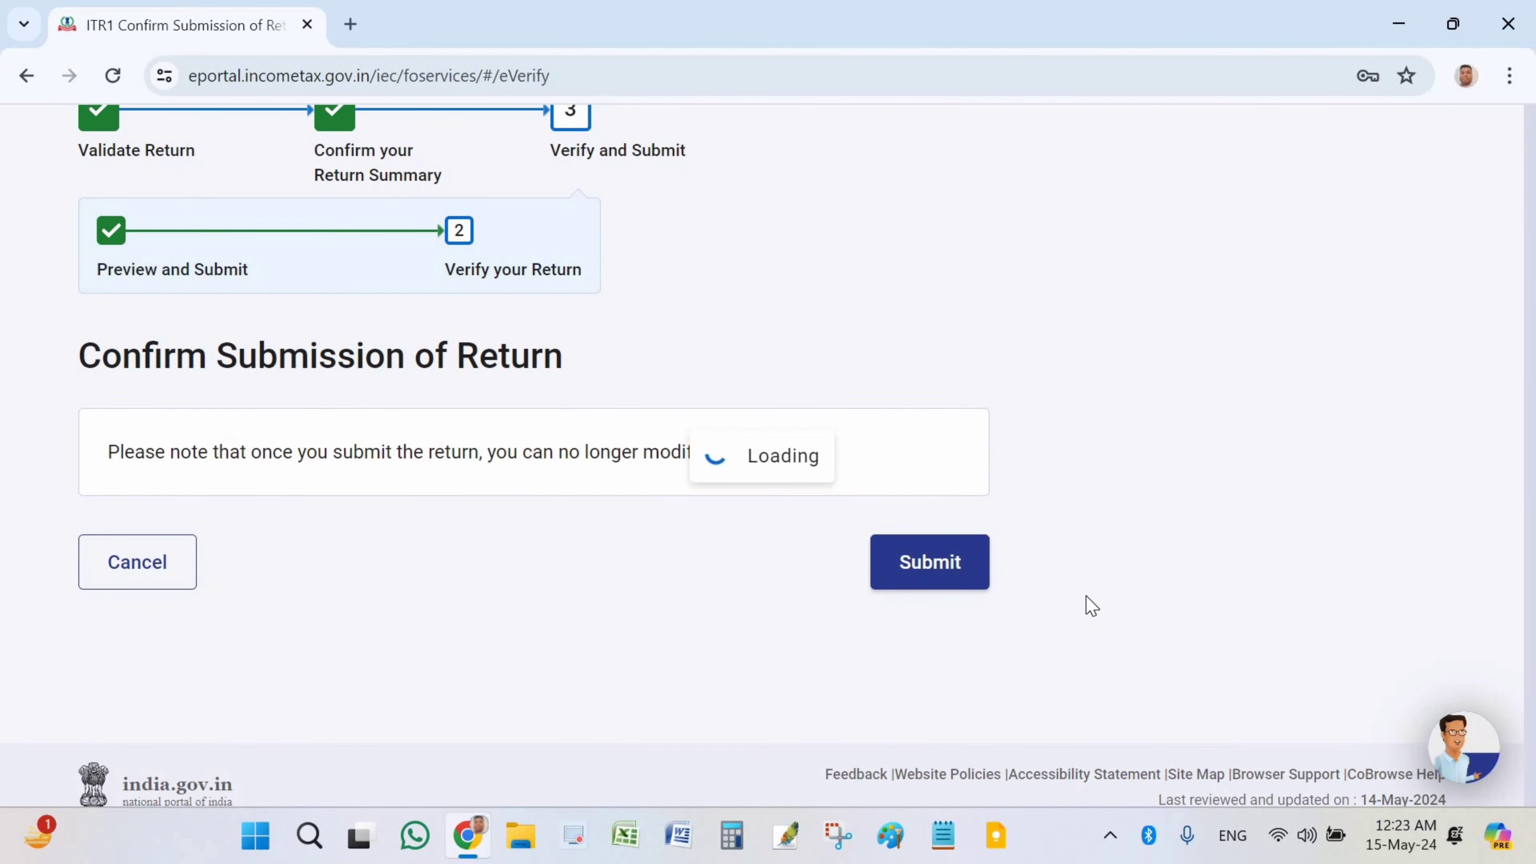